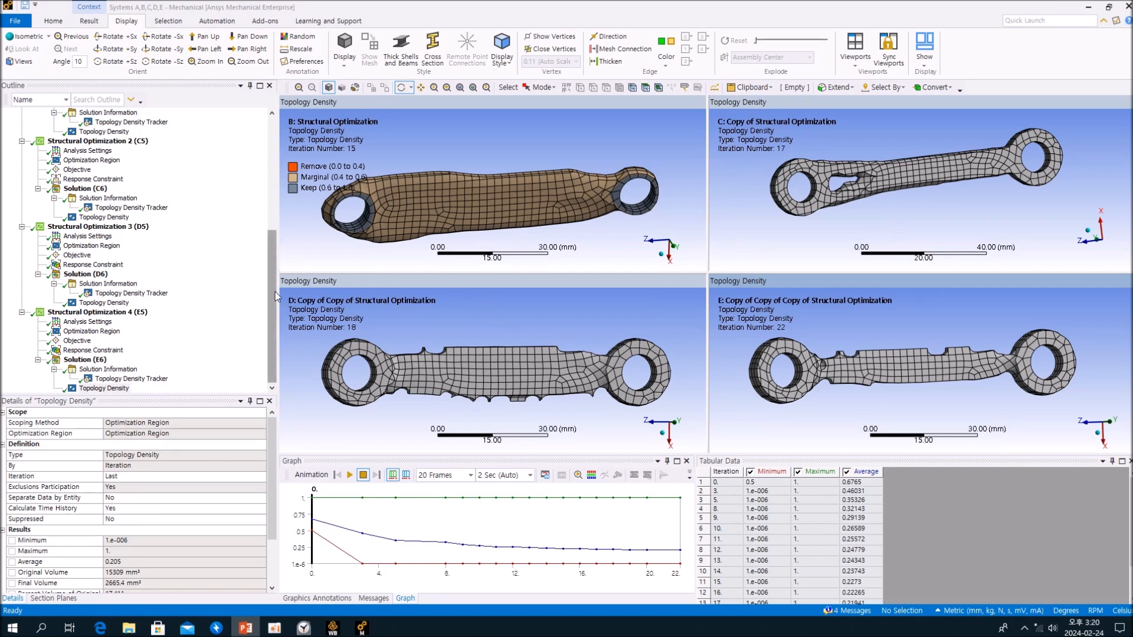
- Show the plate geometry of the model in the viewport that displays the first structural optimization result
scroll(257, 230, up, 7)
drag(271, 237, 270, 227)
click(299, 241)
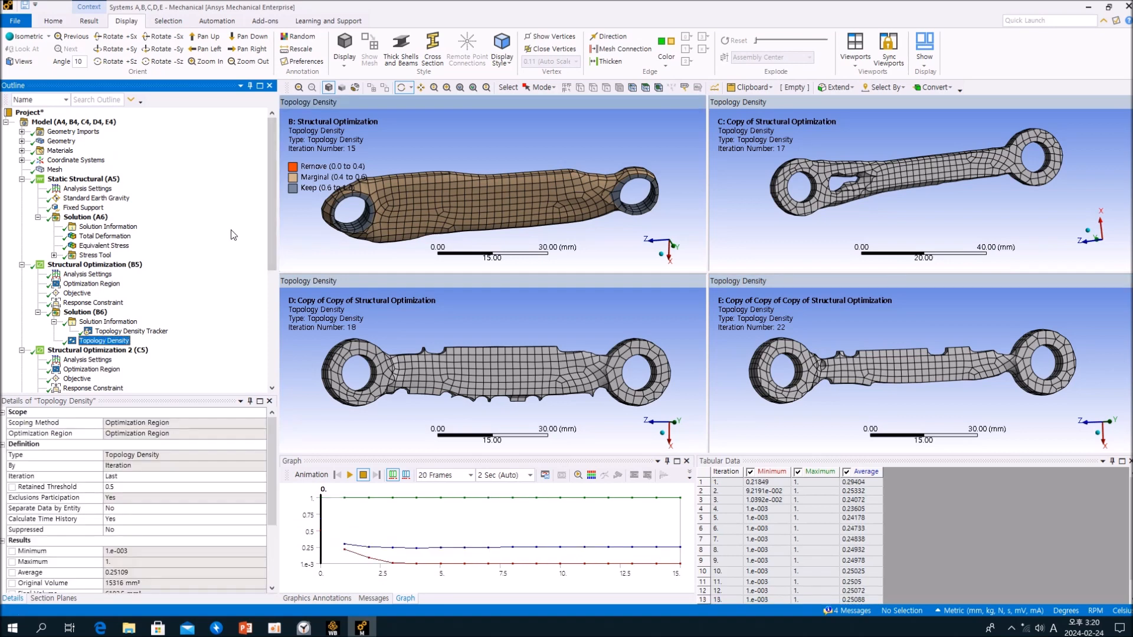
click(60, 142)
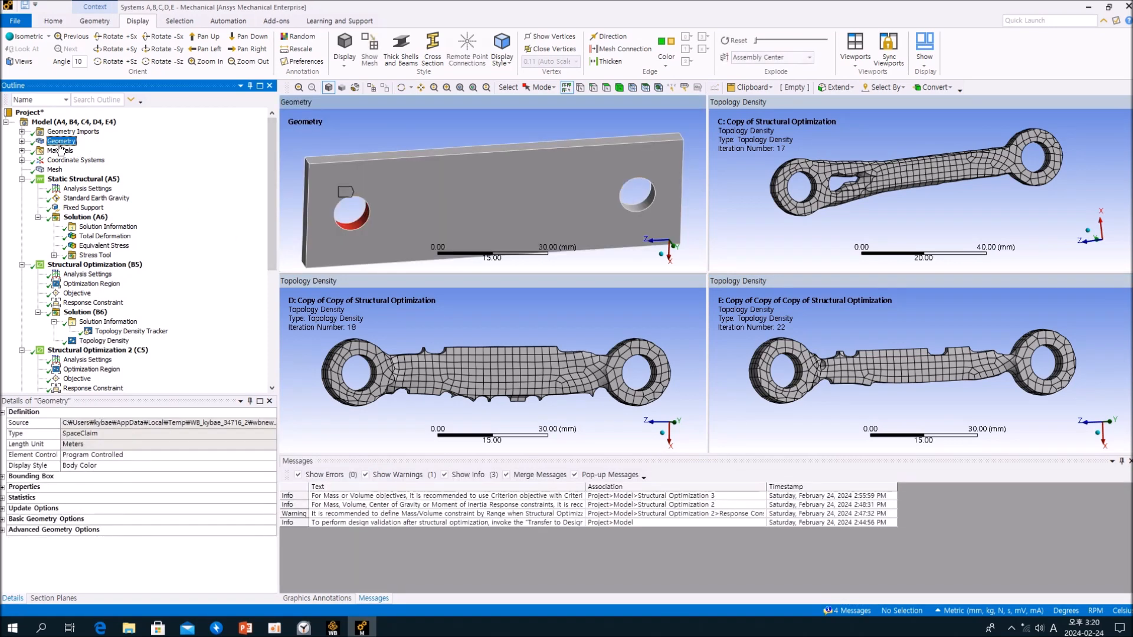
drag(574, 203, 582, 211)
middle_drag(583, 211, 582, 204)
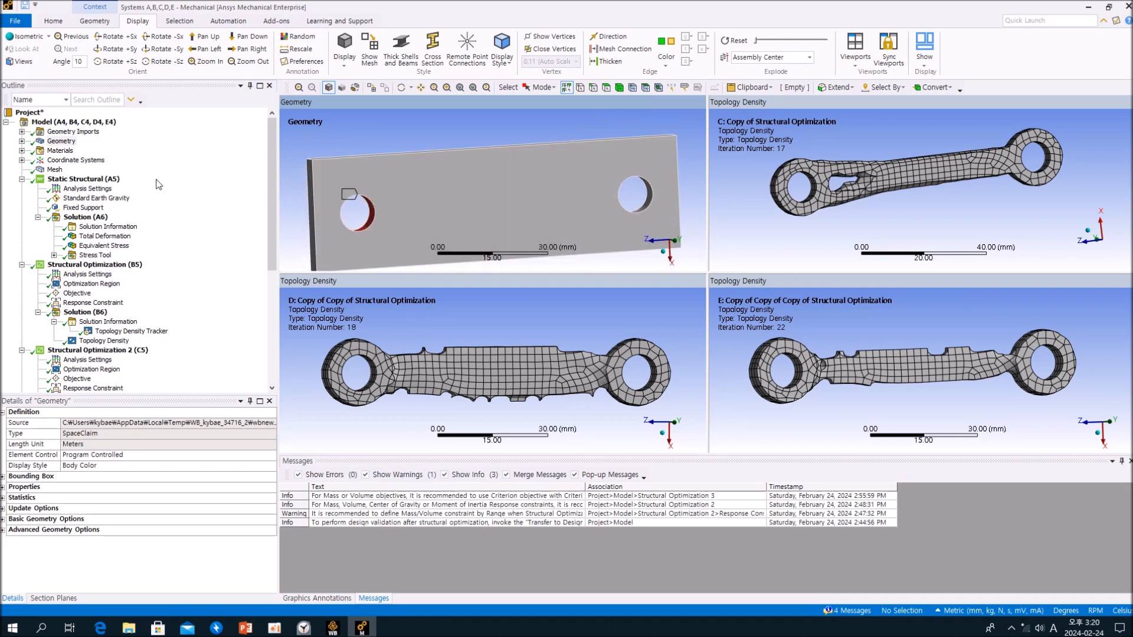
- Display the Static Structural (A5) boundary conditions in a single-viewport layout
click(89, 179)
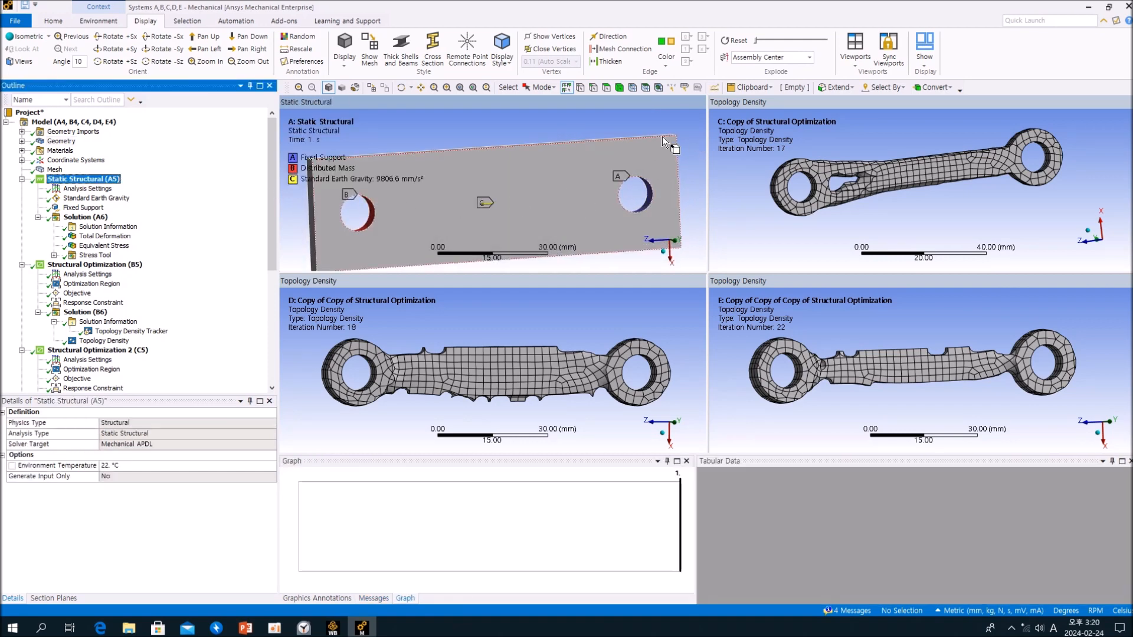
click(861, 64)
click(863, 76)
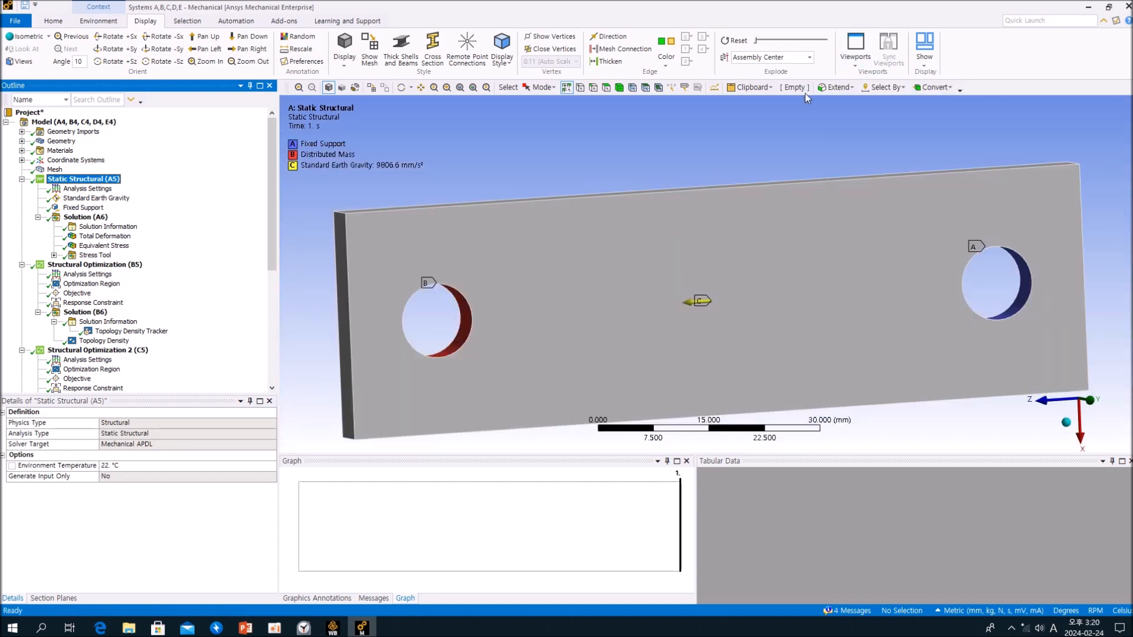
- Inspect the fixed support and distributed mass on the plate's two holes, including the Distributed Mass definition under Geometry
ctrl+middle_drag(613, 177, 800, 235)
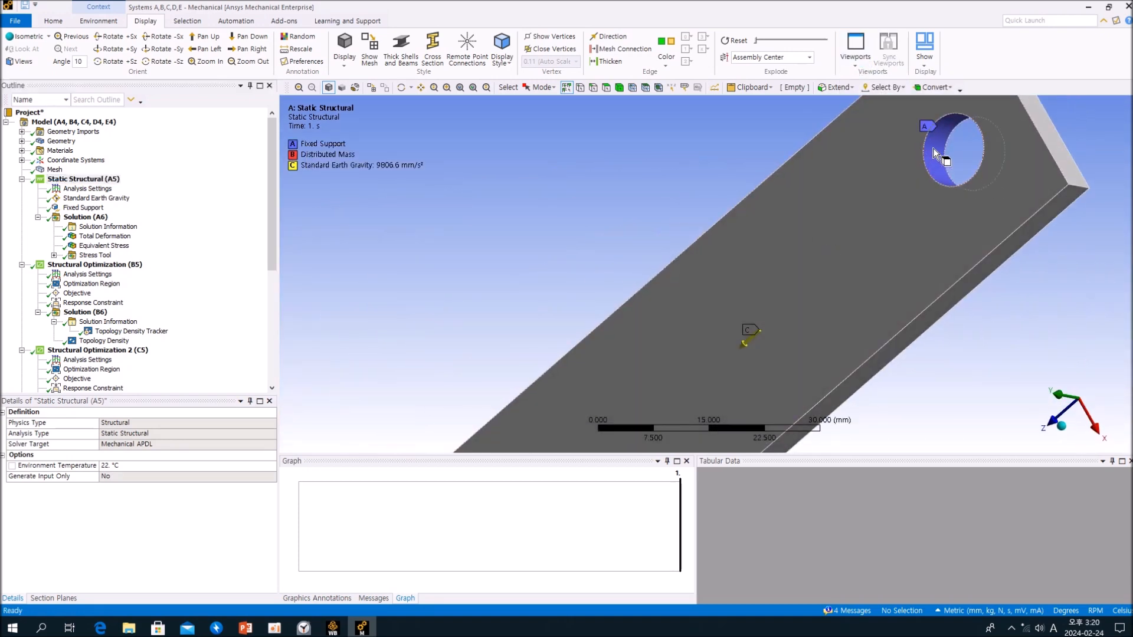
scroll(938, 155, down, 5)
ctrl+middle_drag(831, 236, 812, 193)
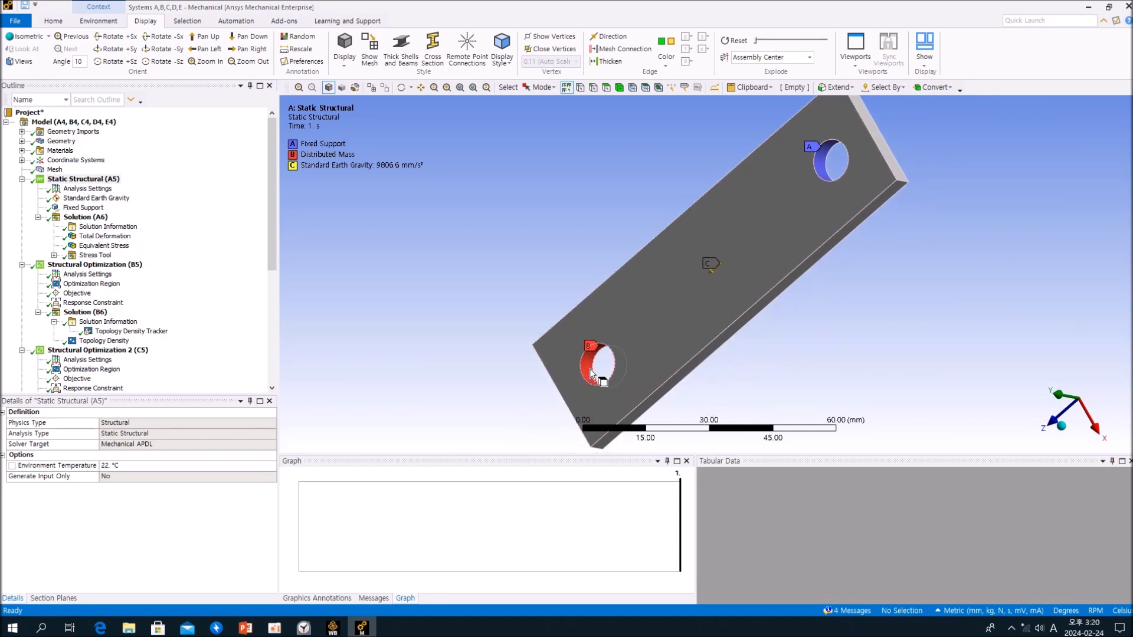
mouse_move(590, 372)
middle_down()
mouse_move(708, 352)
mouse_move(622, 376)
mouse_move(617, 363)
middle_up()
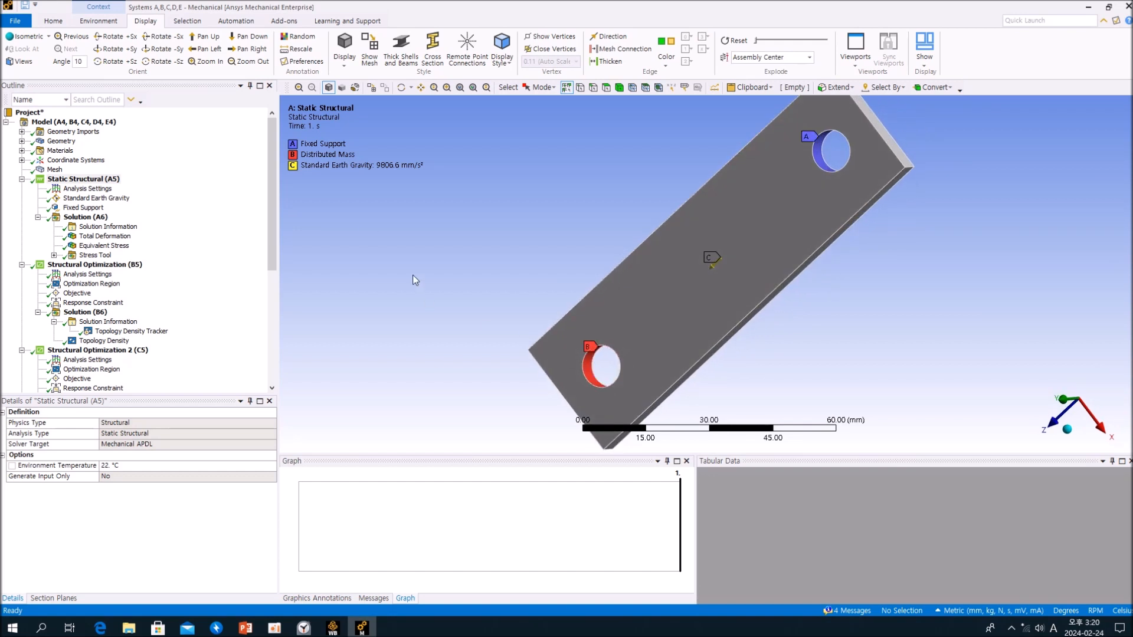
click(23, 142)
click(86, 160)
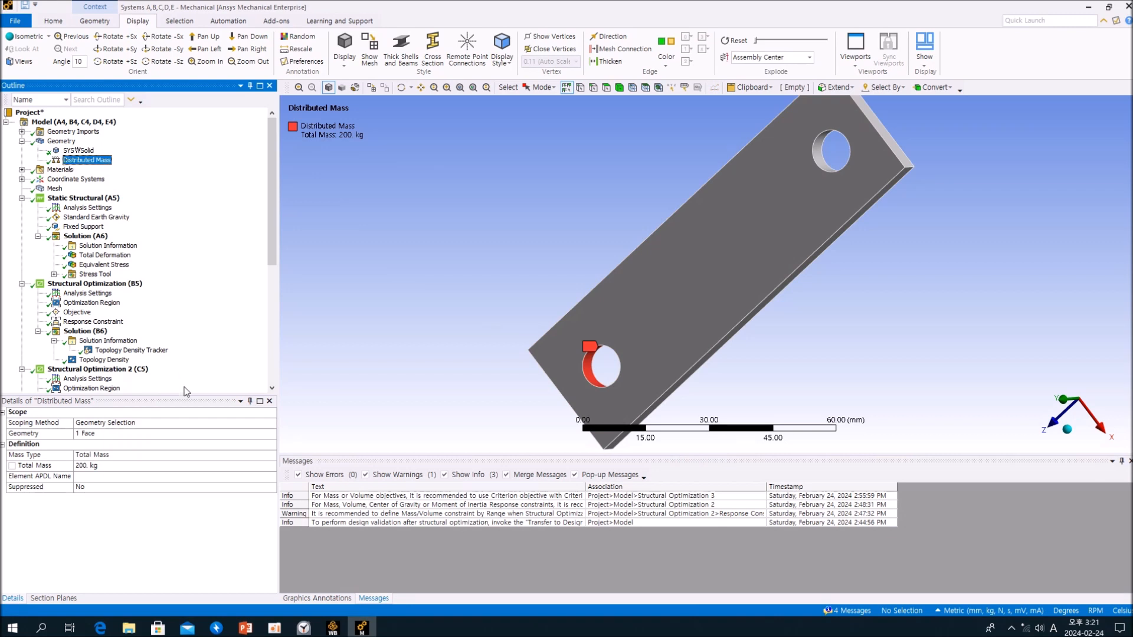
click(22, 141)
- Examine the plate from another angle, its Standard Earth Gravity load and the combined boundary conditions of Static Structural (A5)
click(797, 231)
middle_drag(750, 191, 873, 276)
click(796, 244)
ctrl+middle_drag(863, 255, 805, 300)
scroll(804, 298, up, 1)
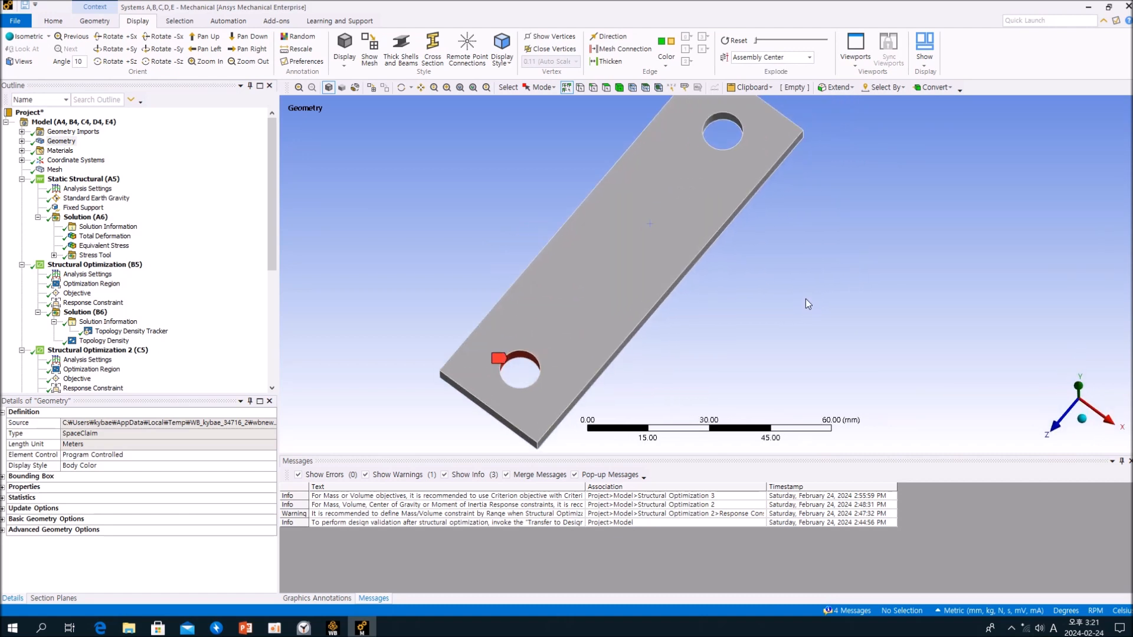
scroll(805, 299, down, 4)
click(196, 236)
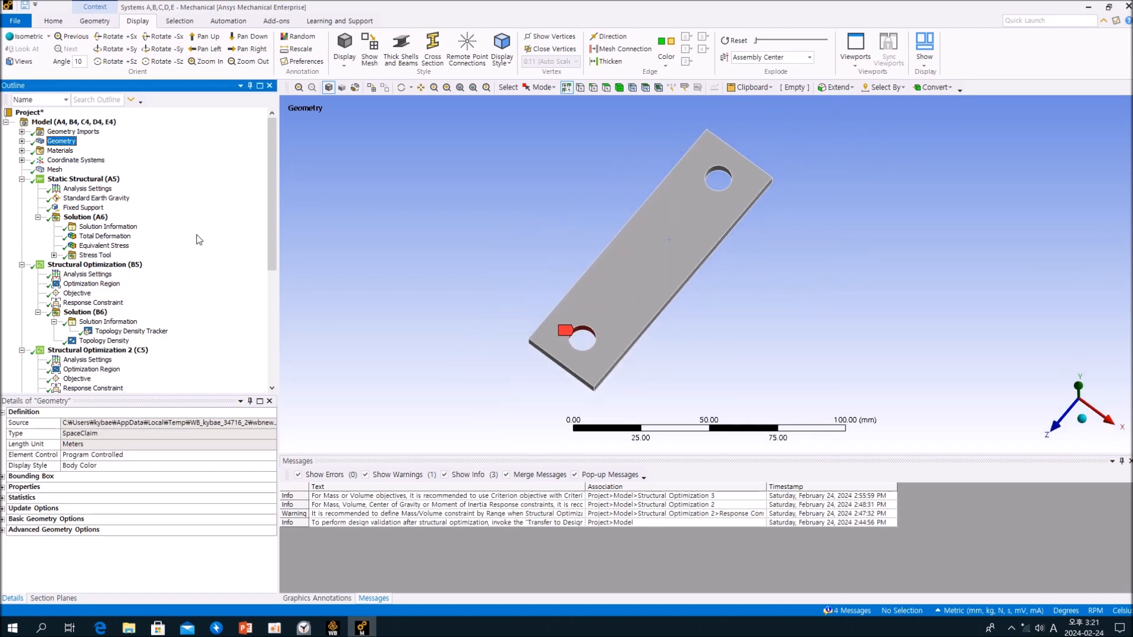
click(86, 199)
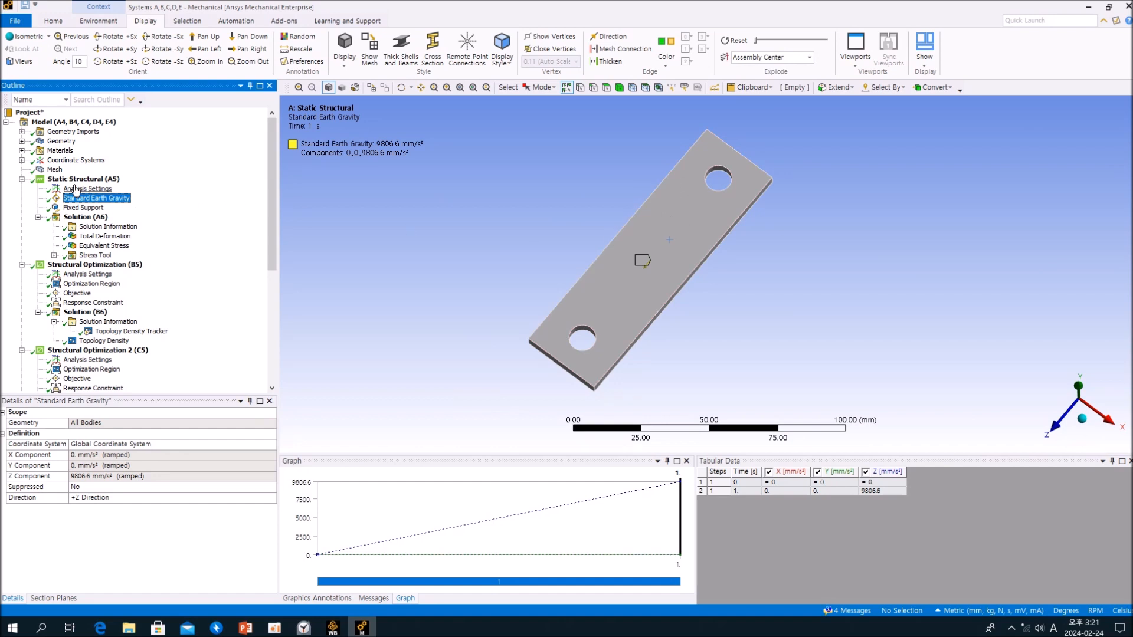
click(84, 178)
scroll(738, 254, up, 5)
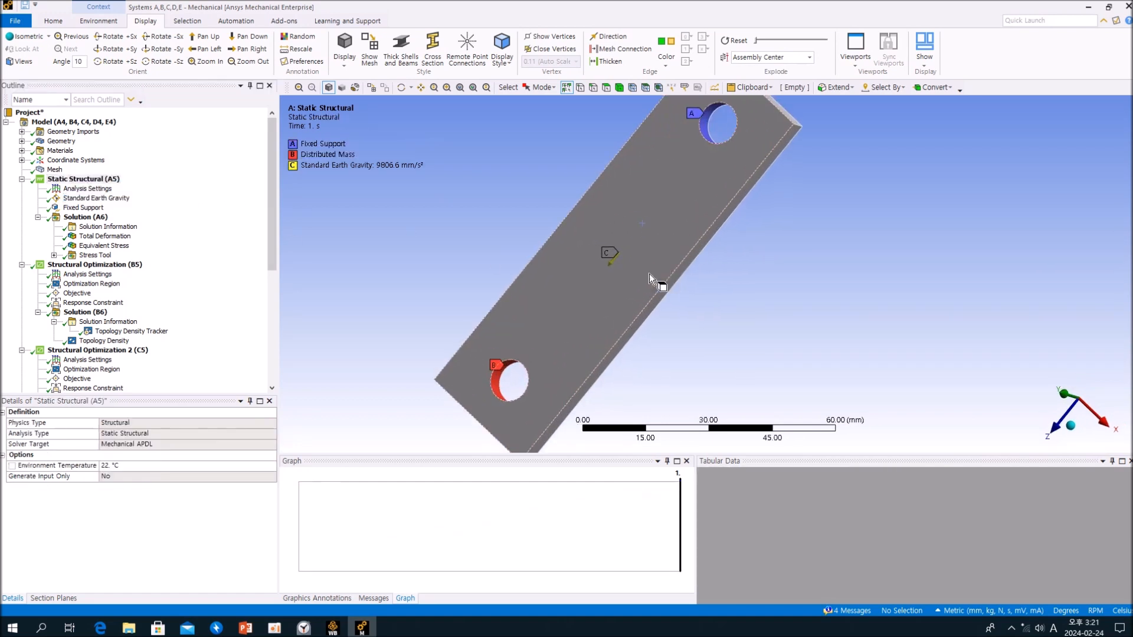
scroll(543, 277, down, 4)
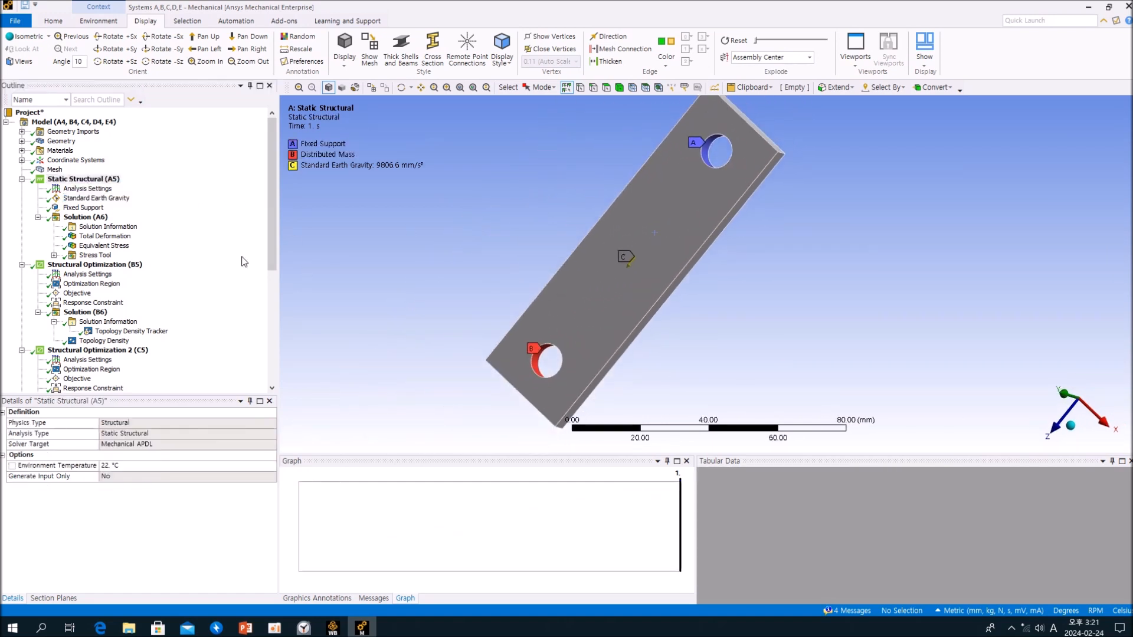
- Review the total deformation, equivalent stress and safety factor results of the static structural solution
click(117, 236)
click(106, 245)
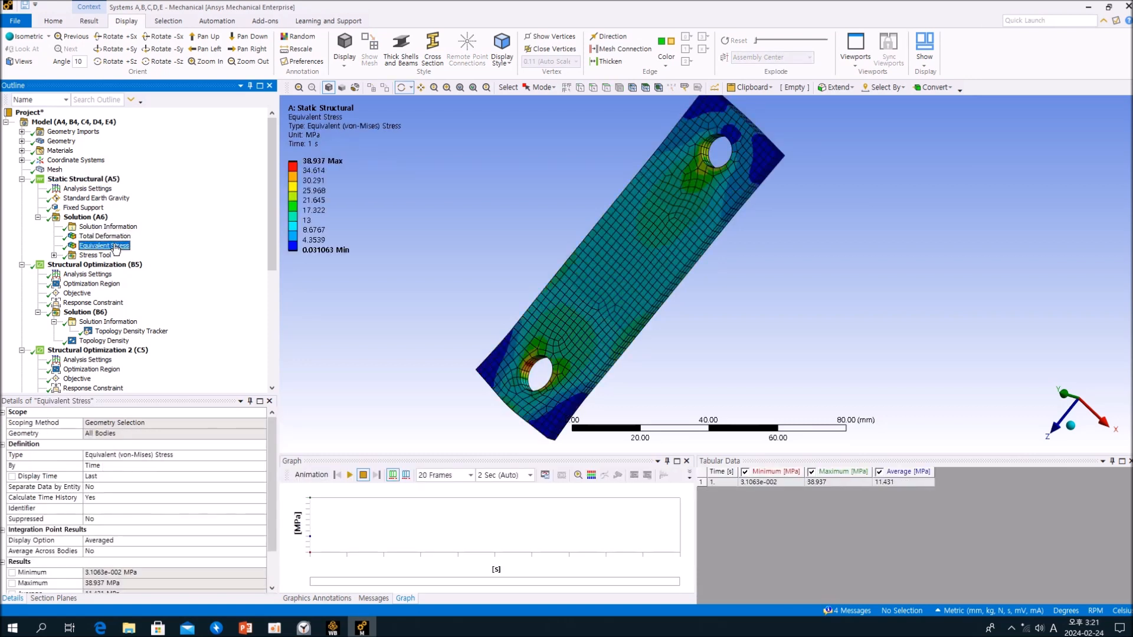
click(54, 255)
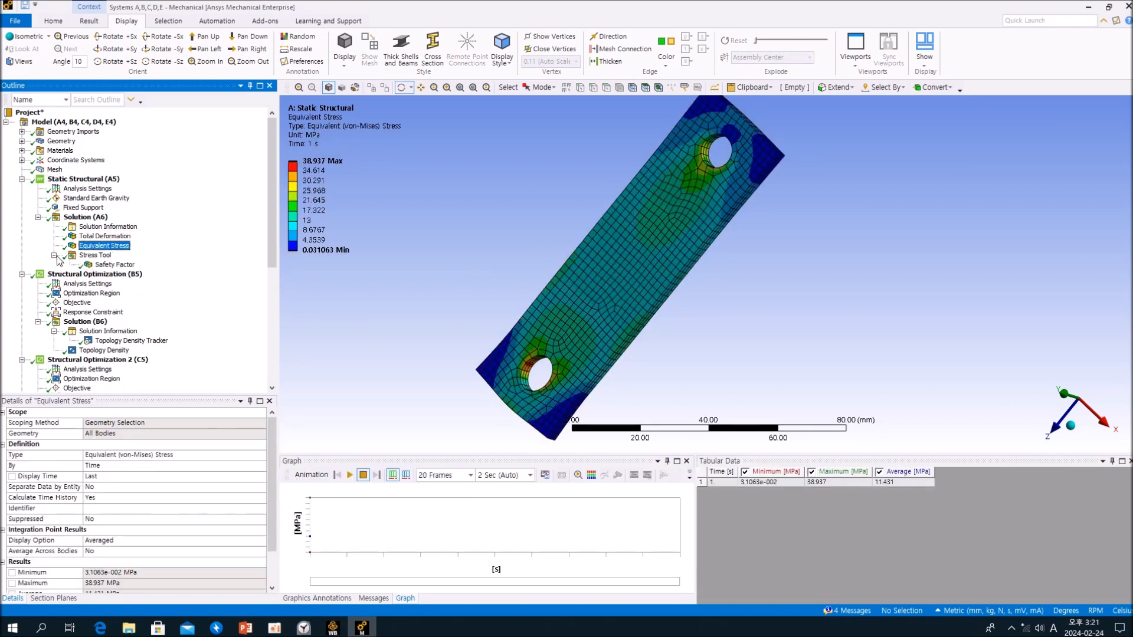
click(115, 265)
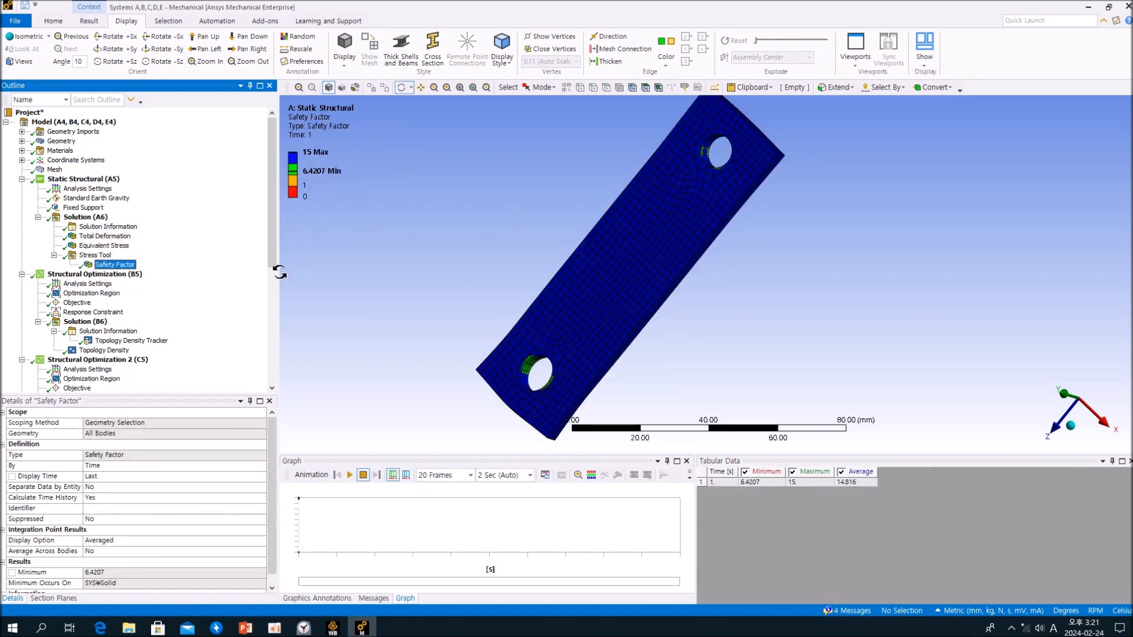
- Review the optimization region, objective and response constraint of the first Structural Optimization (B5)
scroll(218, 223, down, 3)
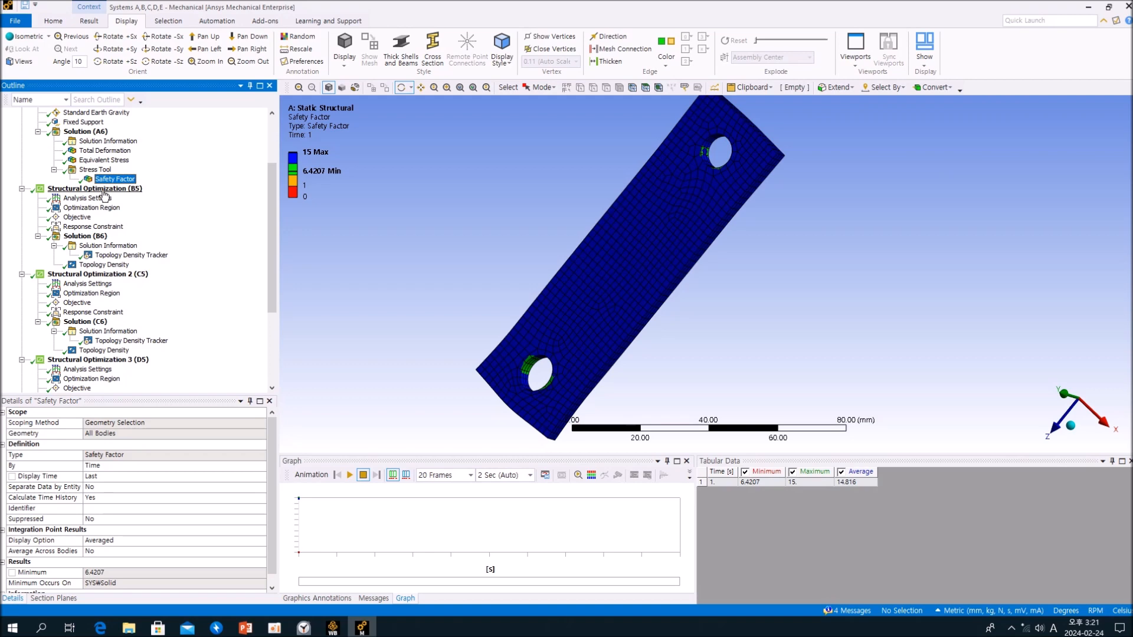
click(109, 189)
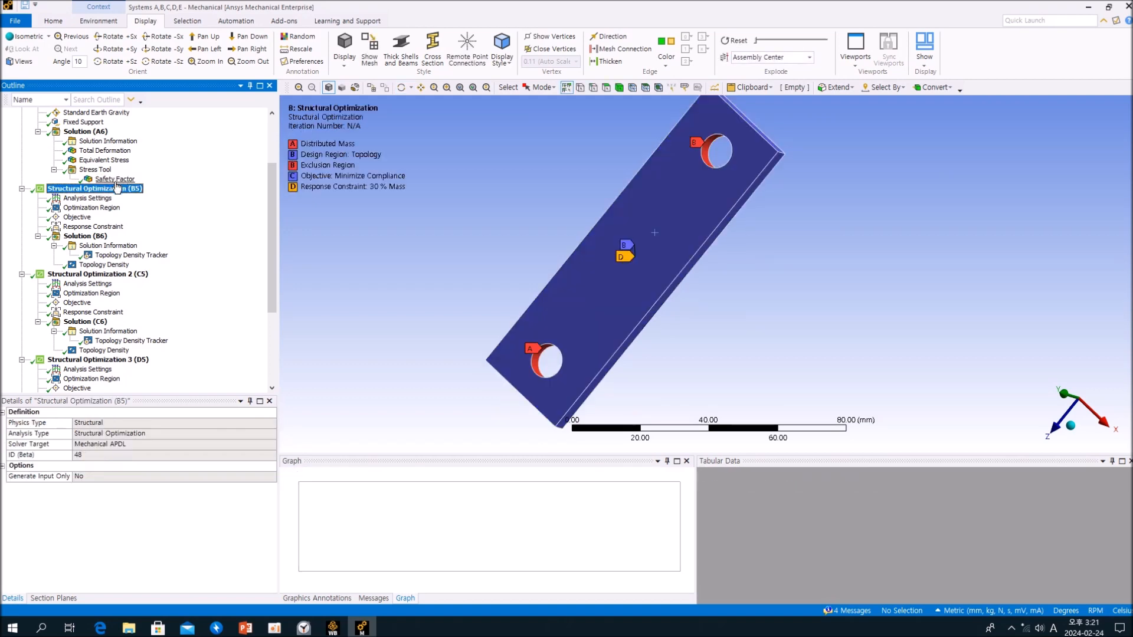
click(105, 207)
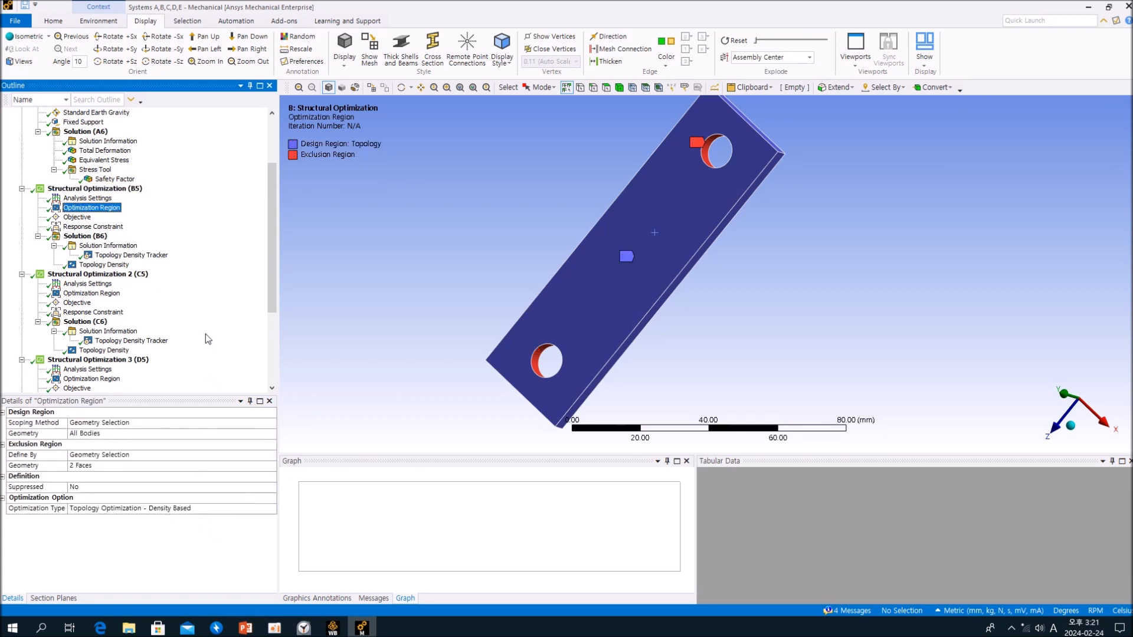
middle_drag(517, 236, 536, 232)
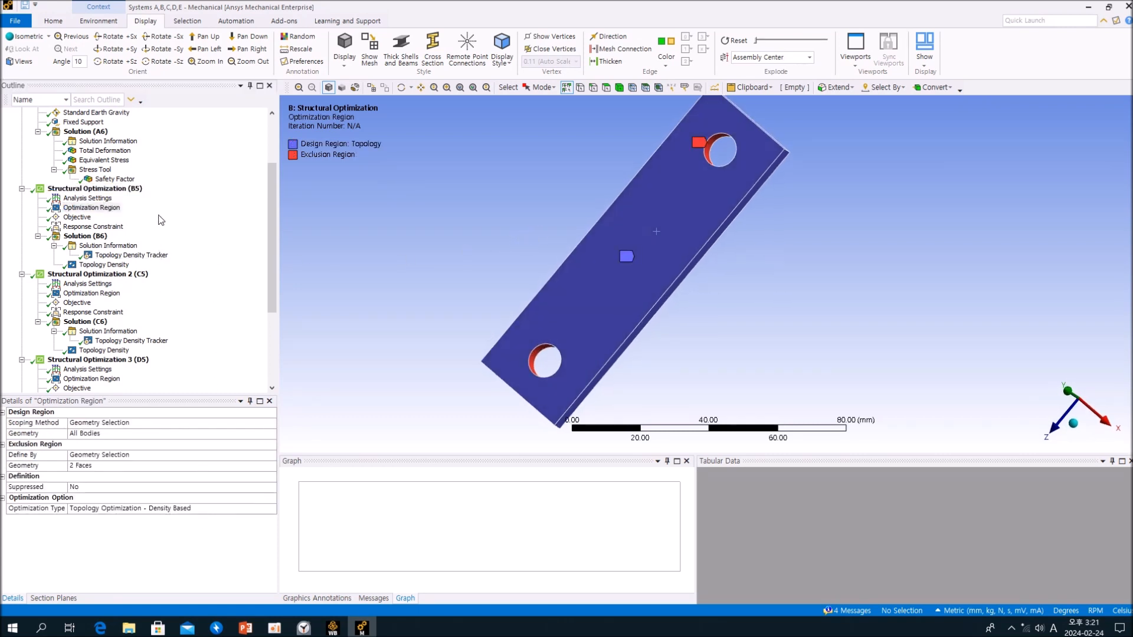
click(83, 218)
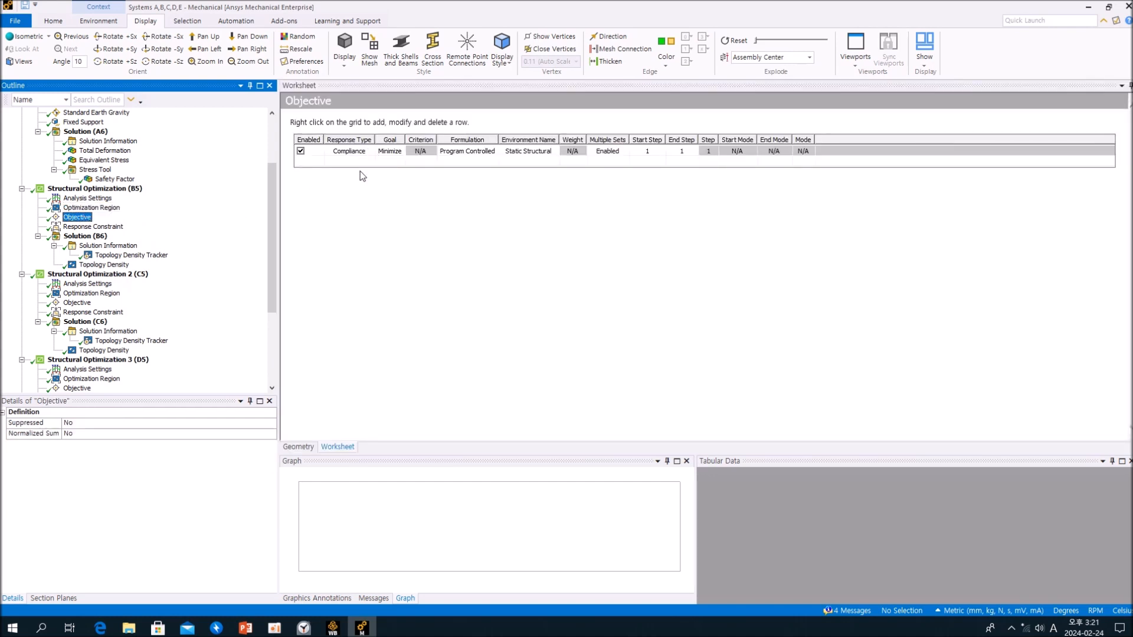
click(112, 227)
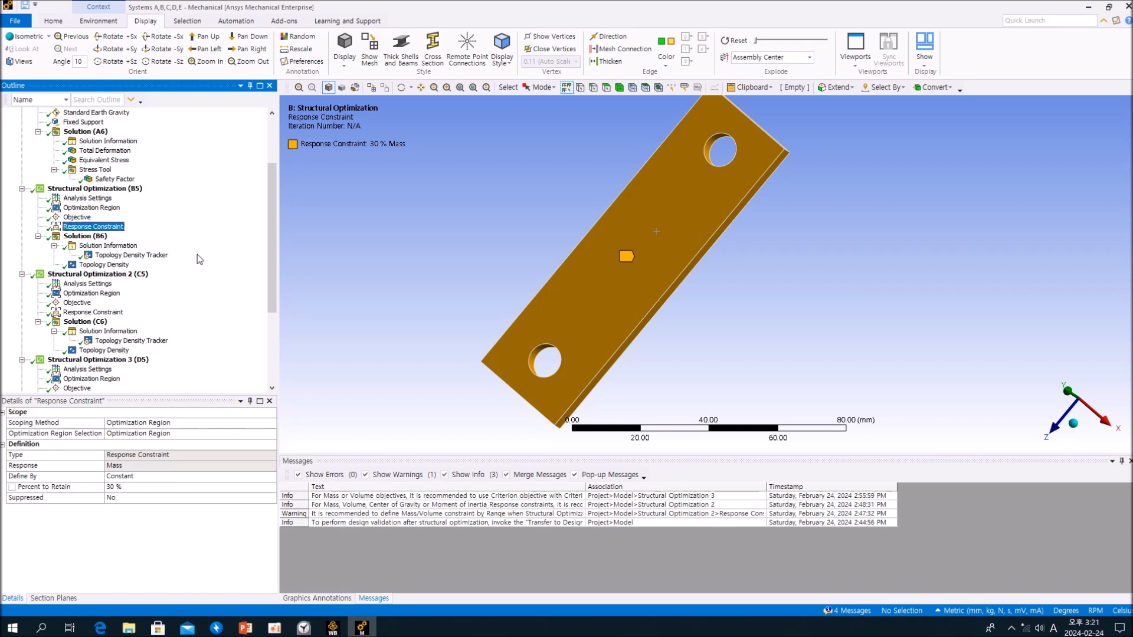
- Examine the Topology Density result of Solution (B6) and its percent mass of original
click(122, 266)
middle_drag(560, 266, 599, 266)
scroll(257, 469, down, 3)
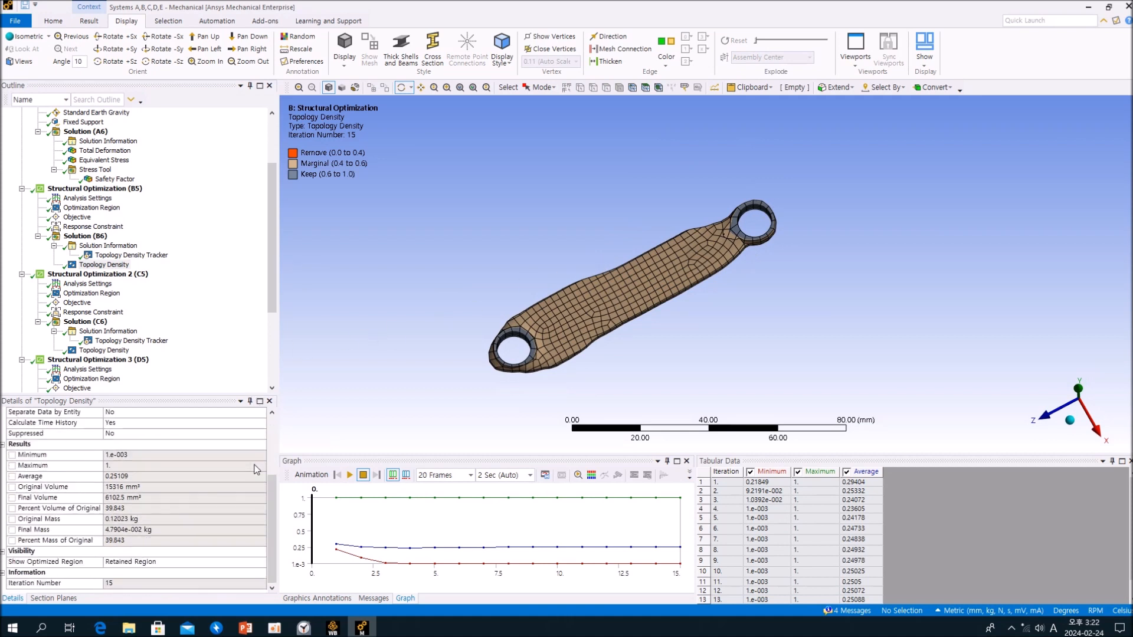
click(130, 541)
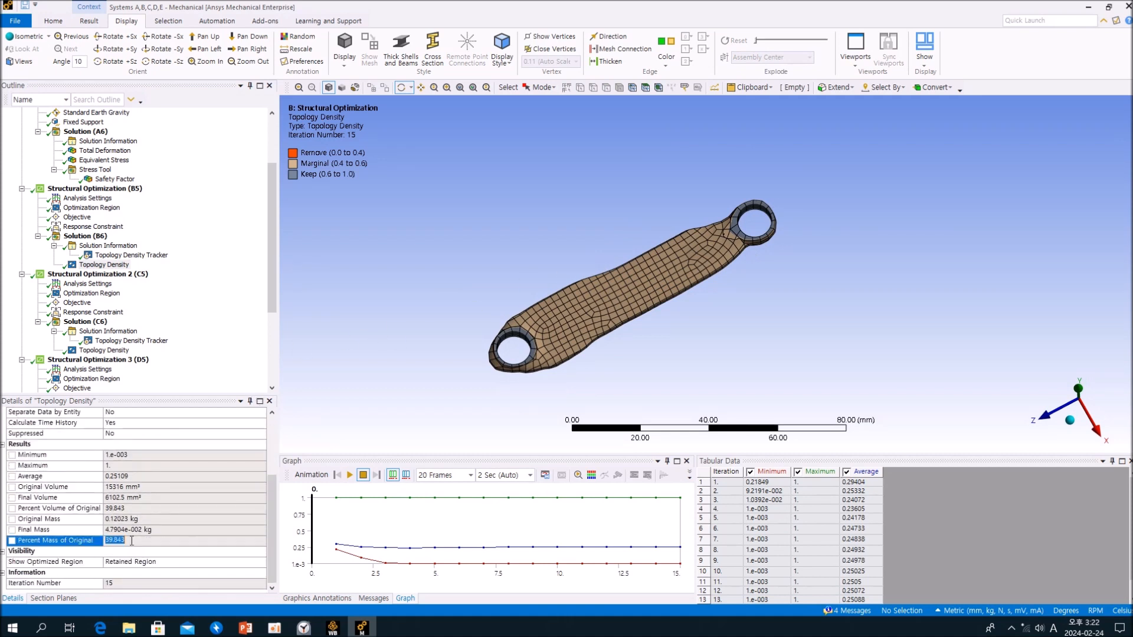
click(201, 361)
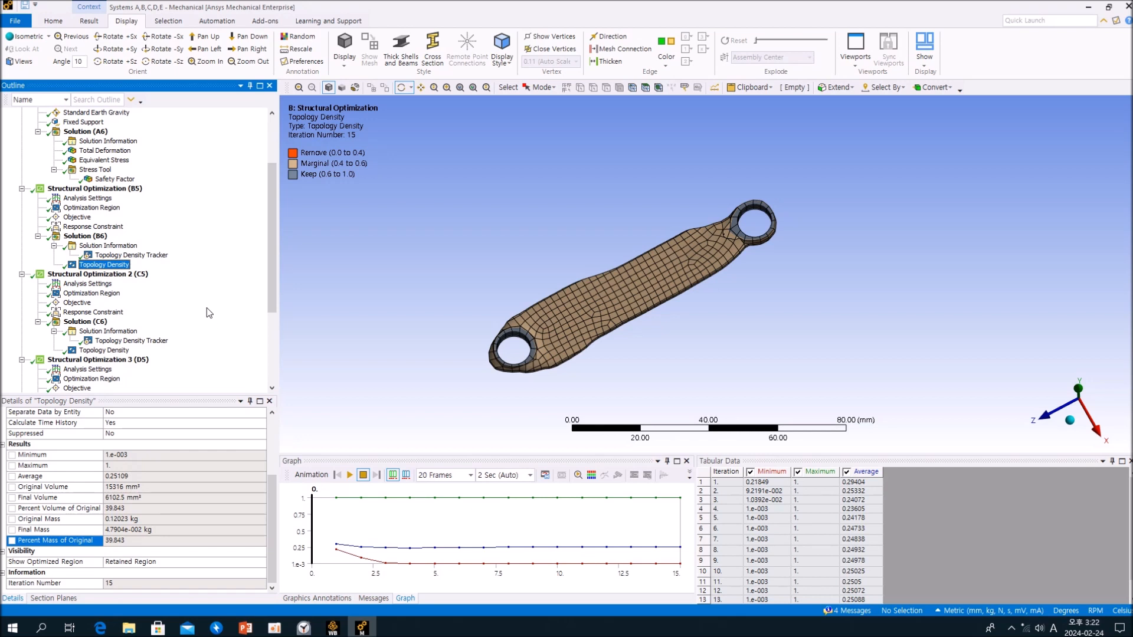
- Review the optimization region, objective and response constraint of Structural Optimization 2 (C5)
click(104, 275)
click(94, 293)
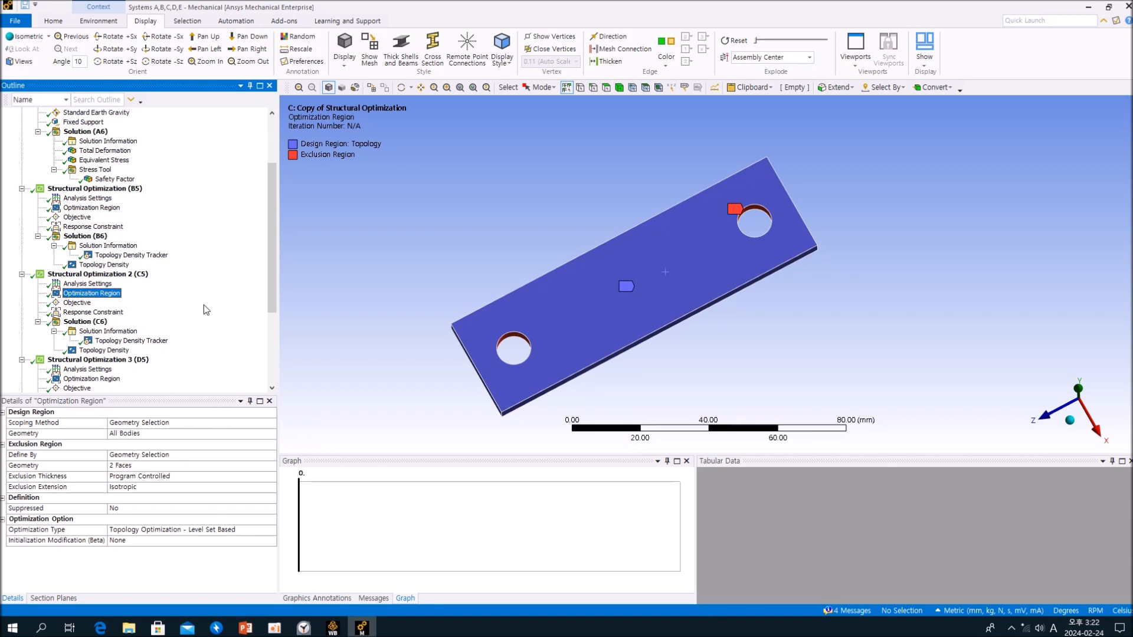
click(85, 303)
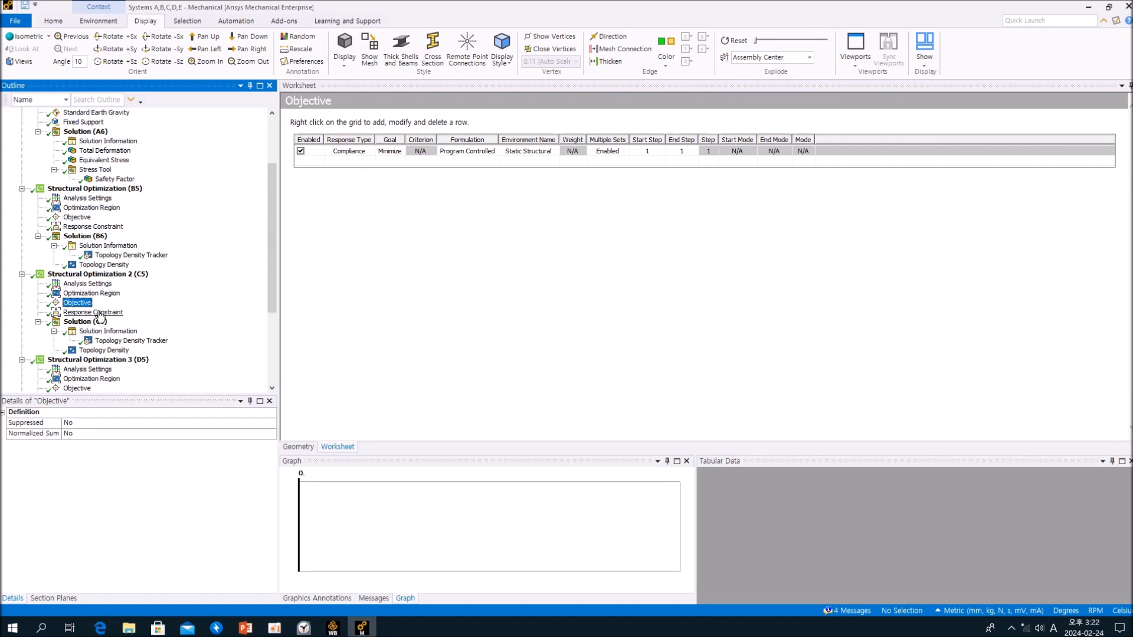
click(100, 314)
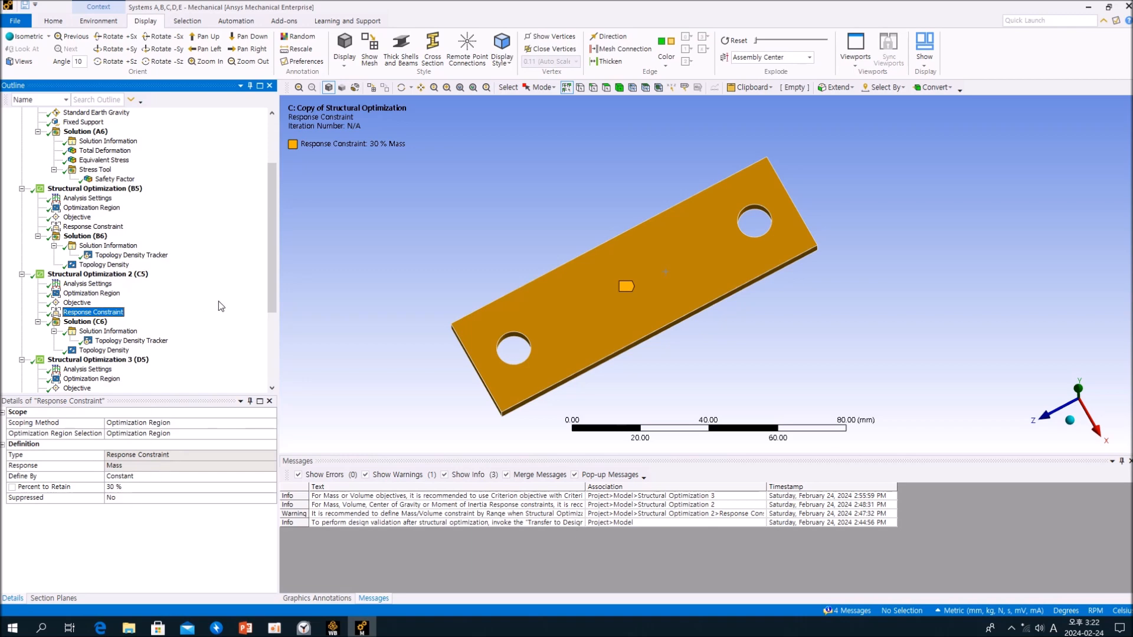
- Examine the convergence charts and Topology Density result of Solution (C6), including its final volume and mass values
scroll(218, 301, down, 3)
click(137, 246)
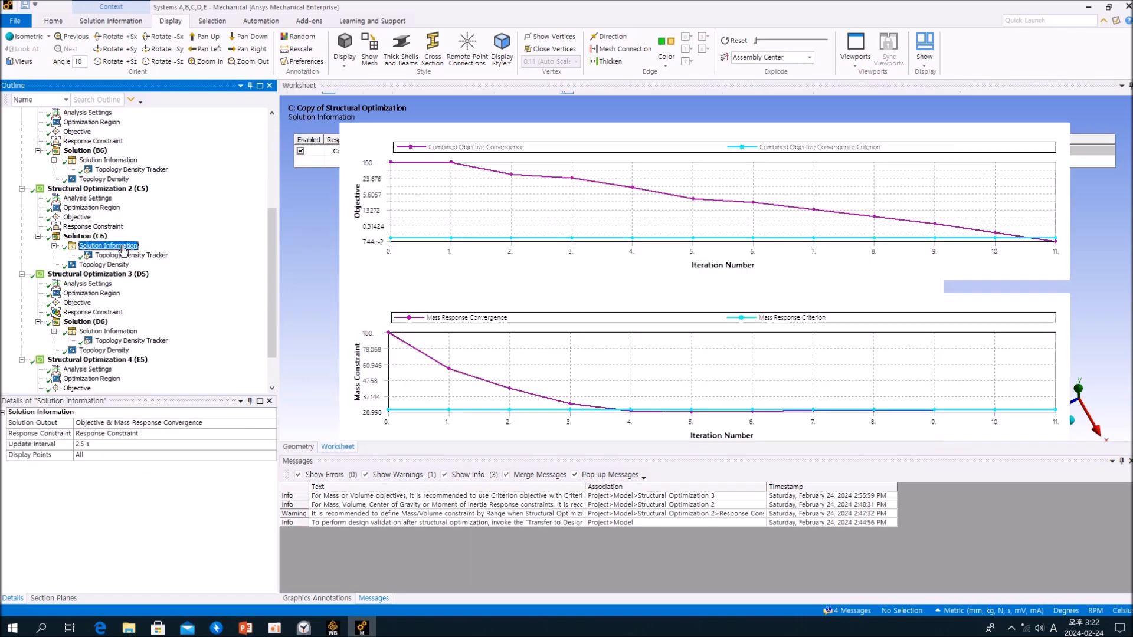
click(105, 265)
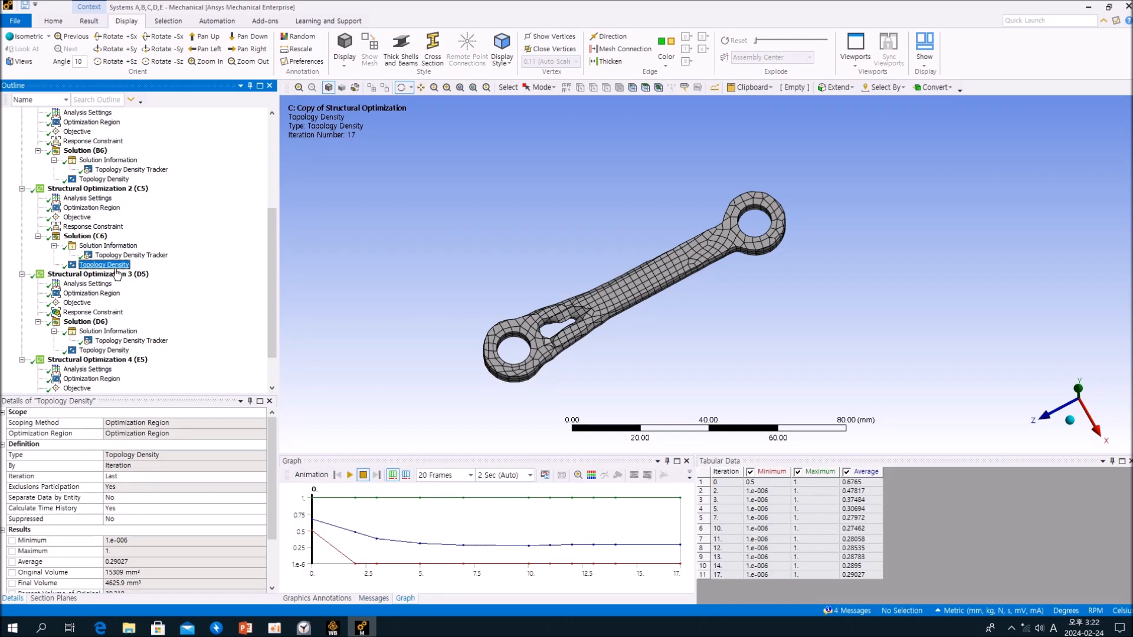
scroll(204, 482, down, 2)
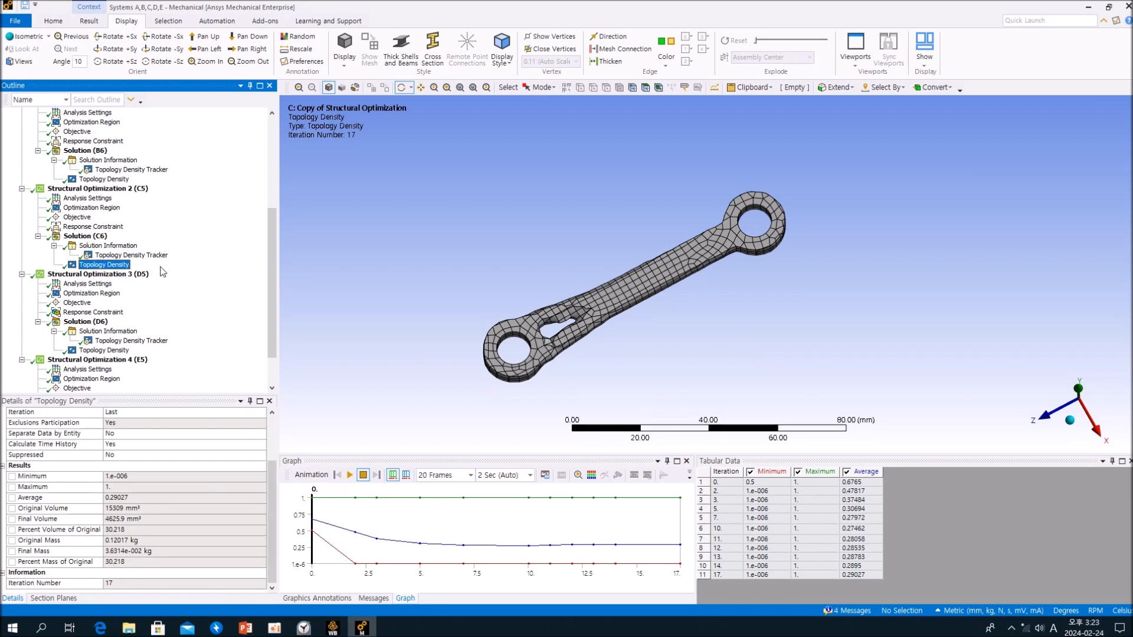
- Insert a Compliance response constraint in Structural Optimization 3 (D5)
scroll(192, 270, down, 2)
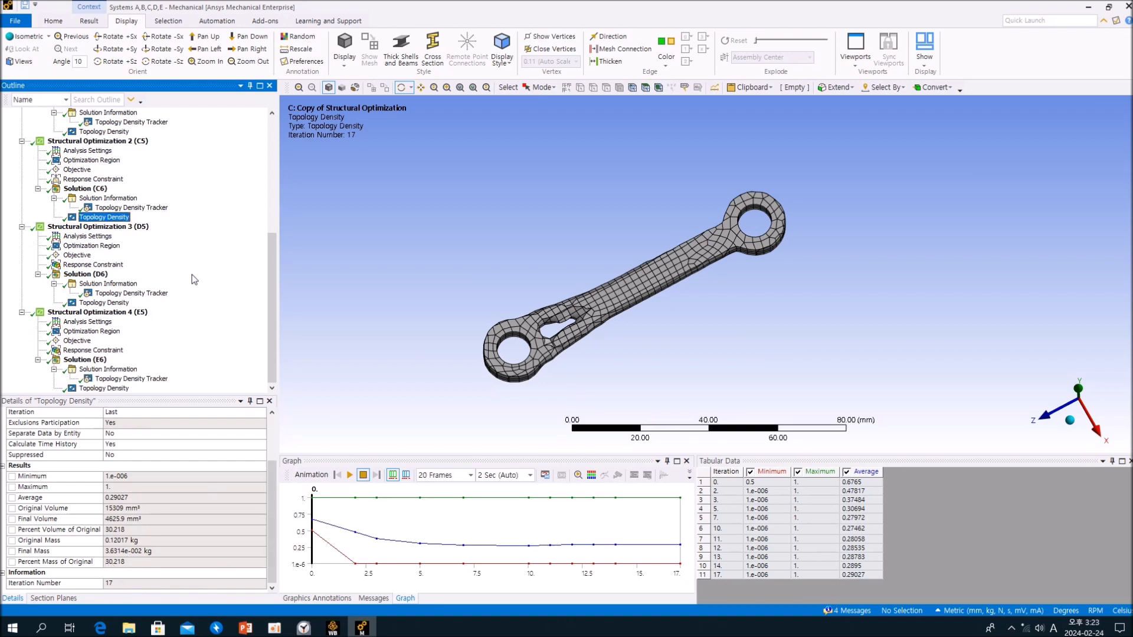
click(94, 227)
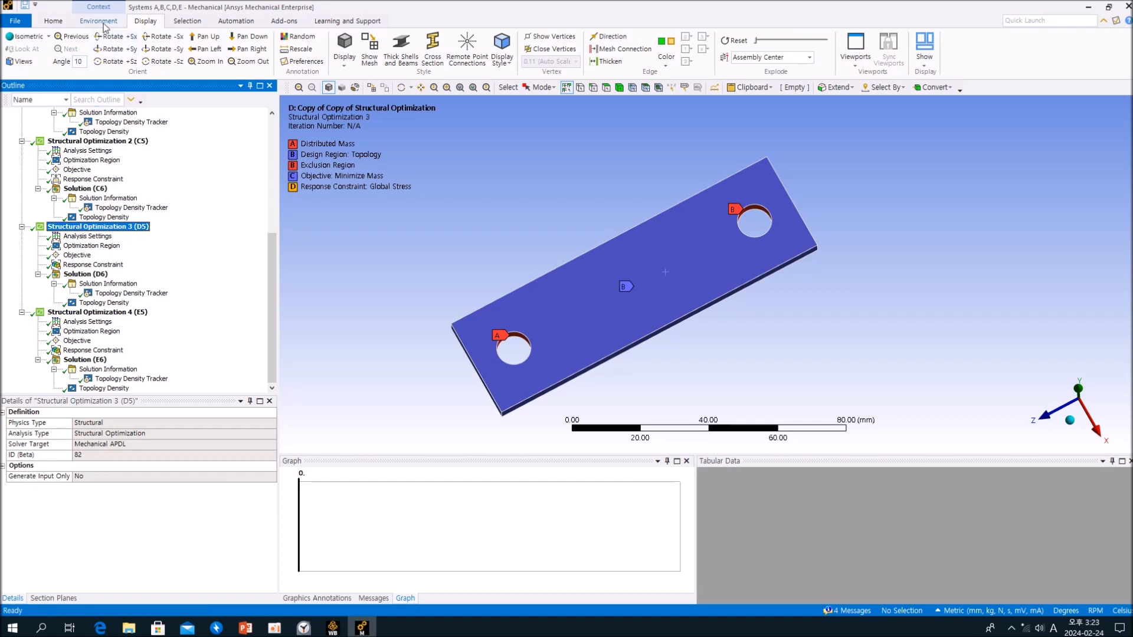
click(99, 20)
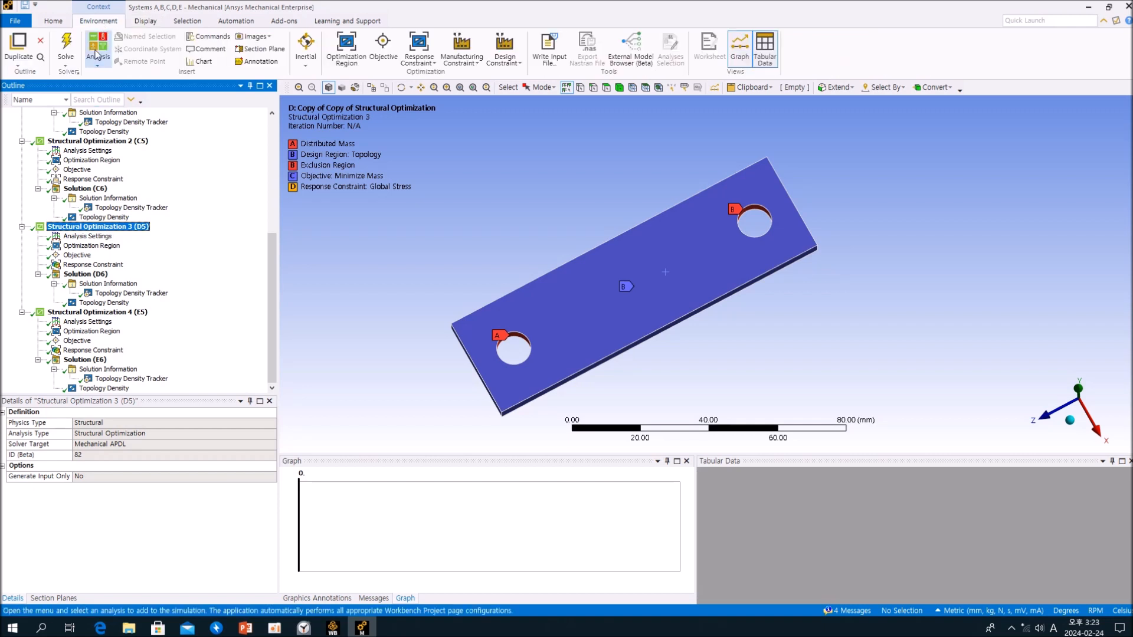
click(434, 66)
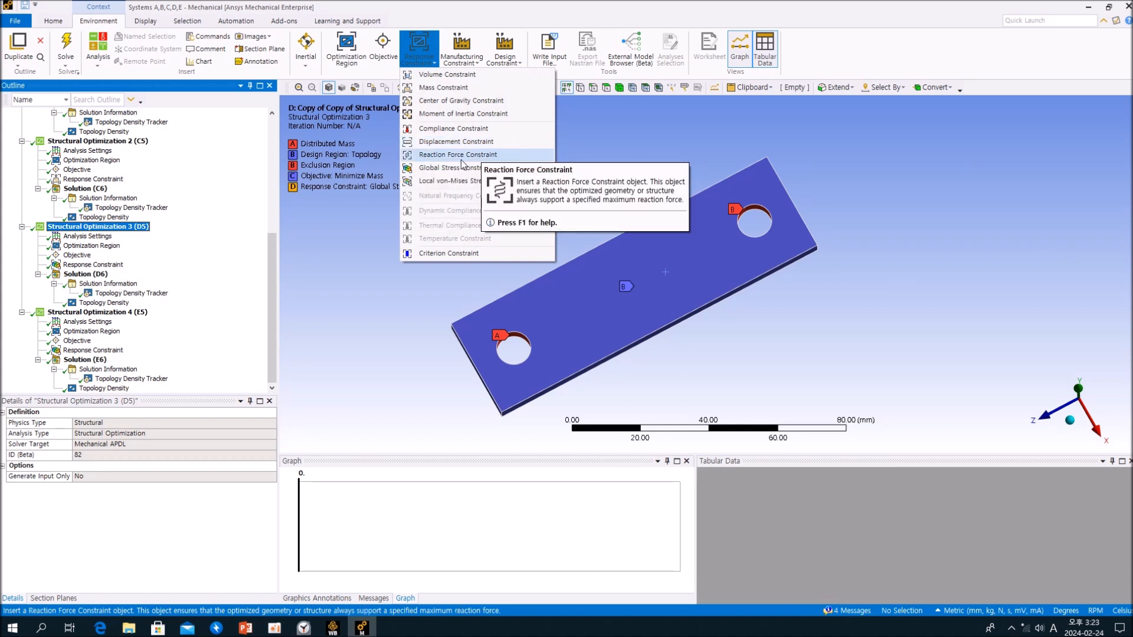
click(481, 129)
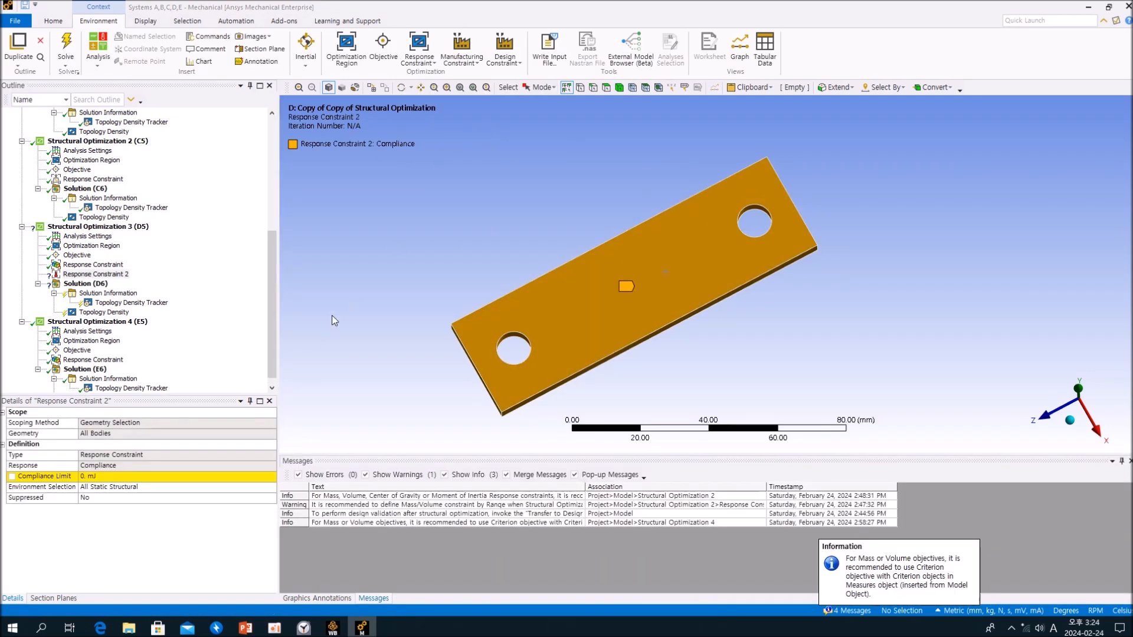
click(115, 275)
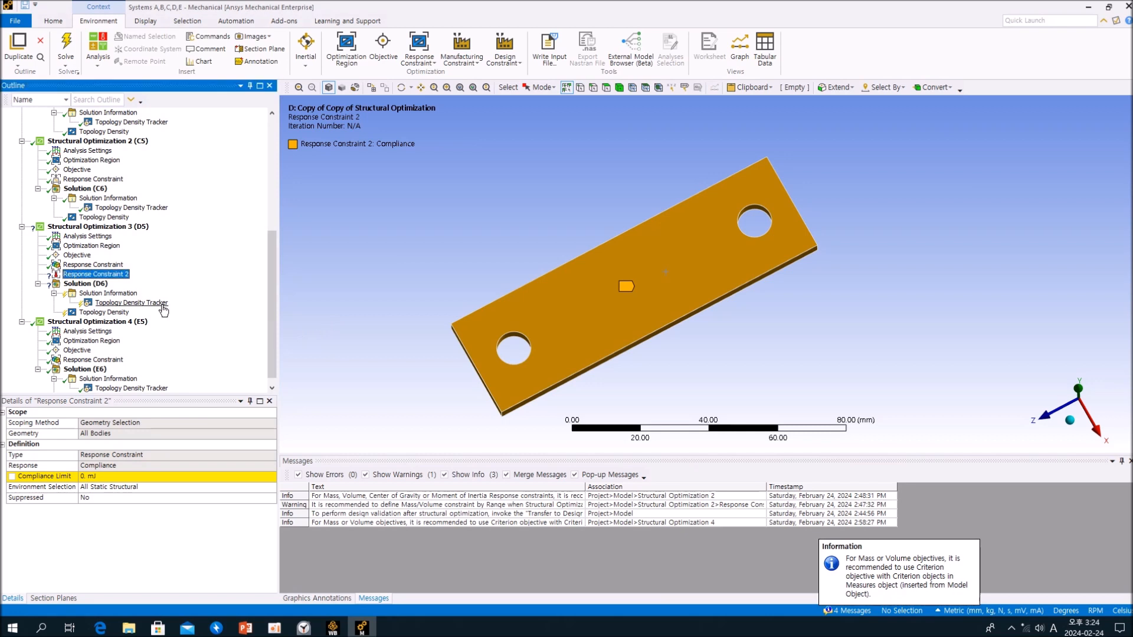
right_click(116, 276)
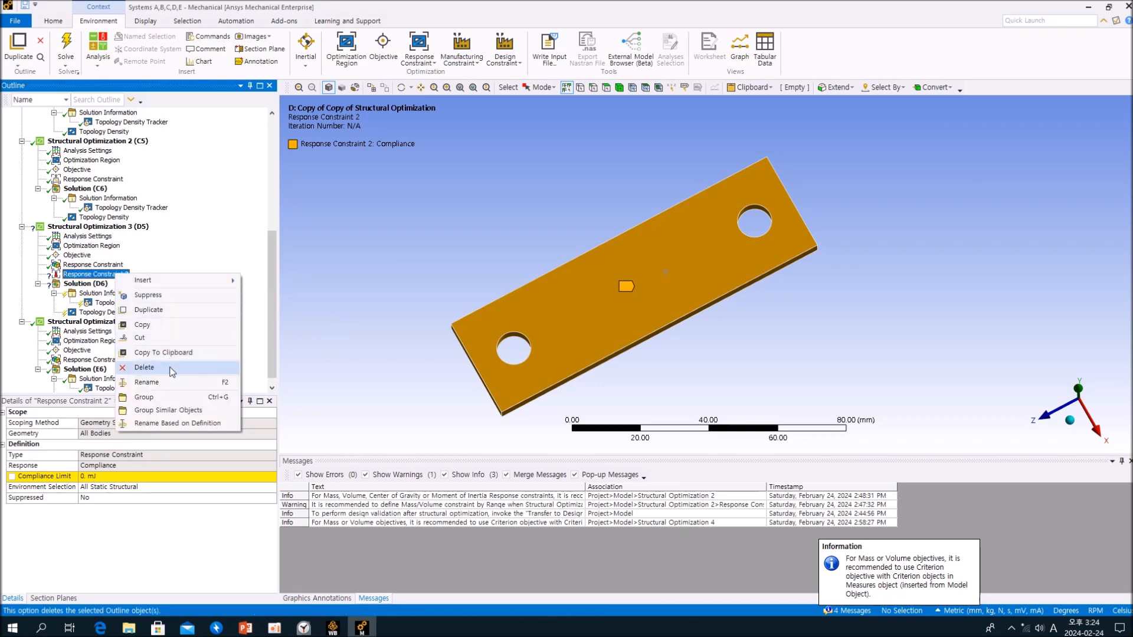
click(219, 233)
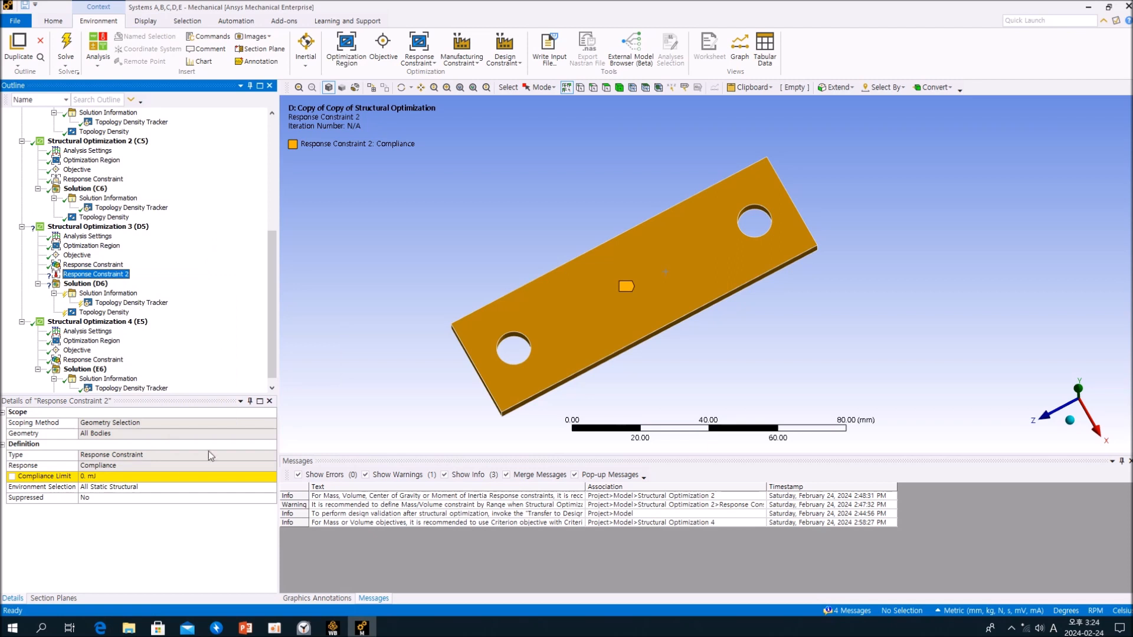
- Add a Strain Energy result to Solution (A6), evaluate all results and check its total value
scroll(200, 278, up, 3)
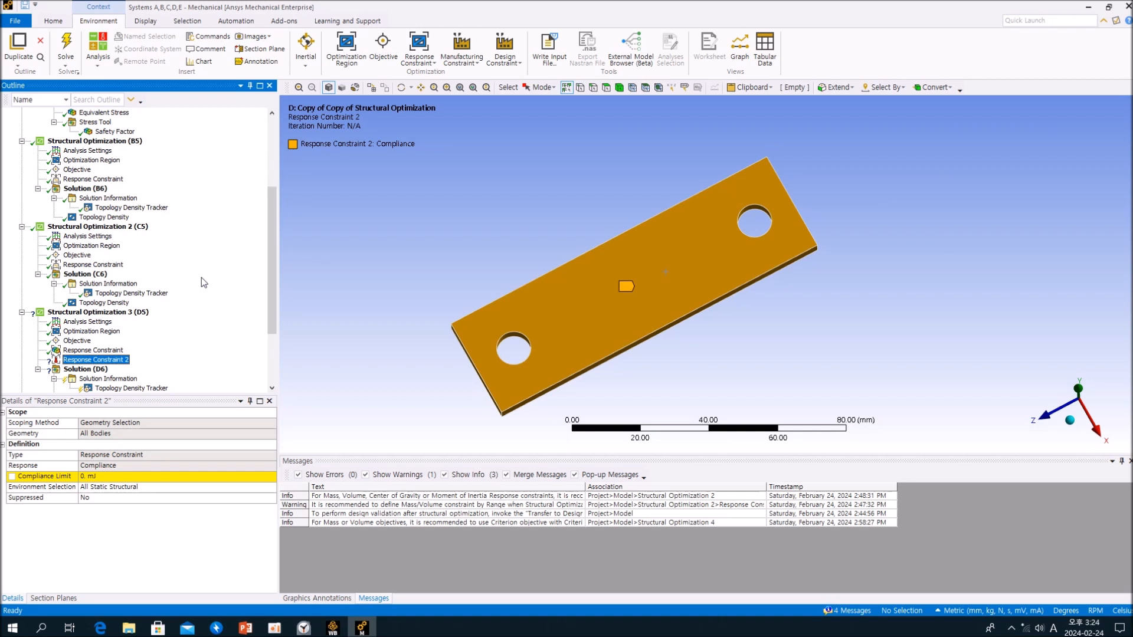
scroll(201, 277, up, 3)
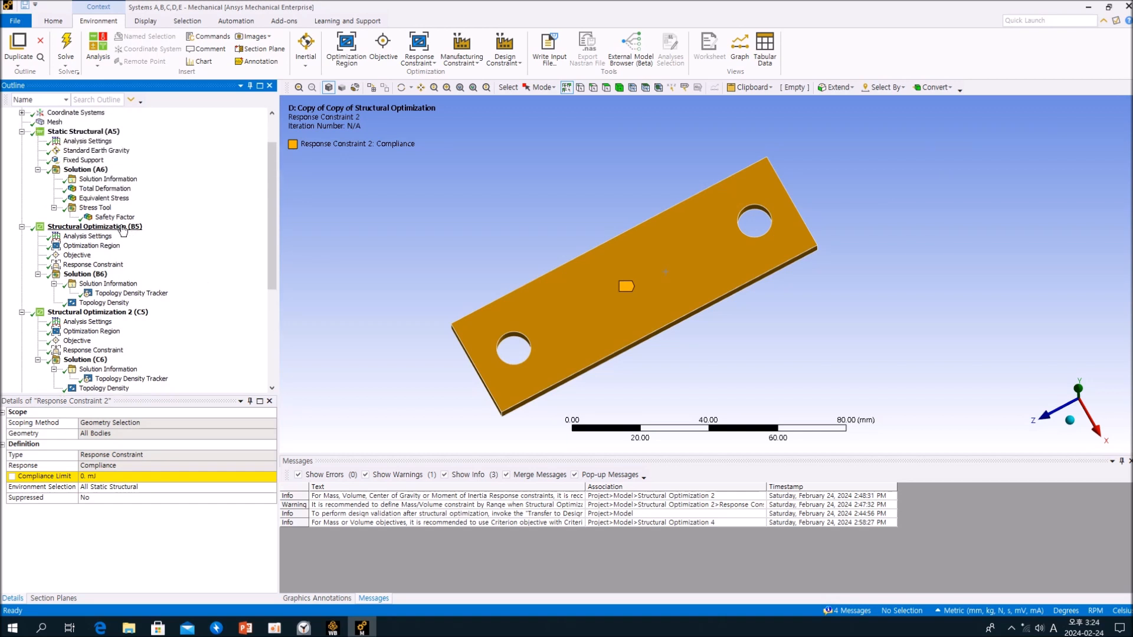
click(85, 170)
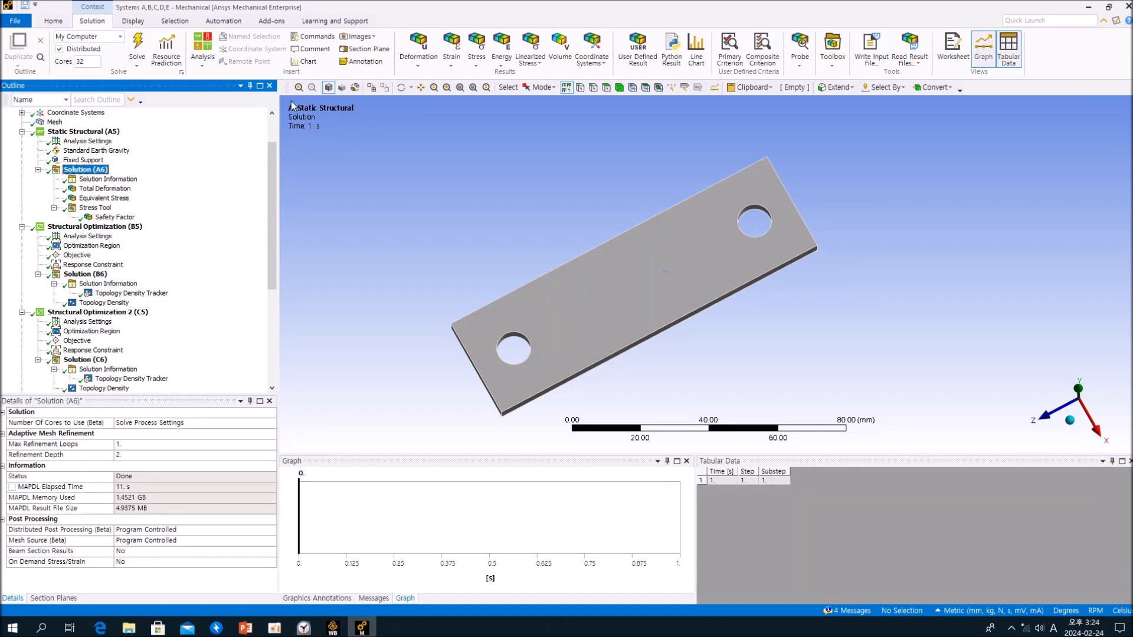
click(498, 65)
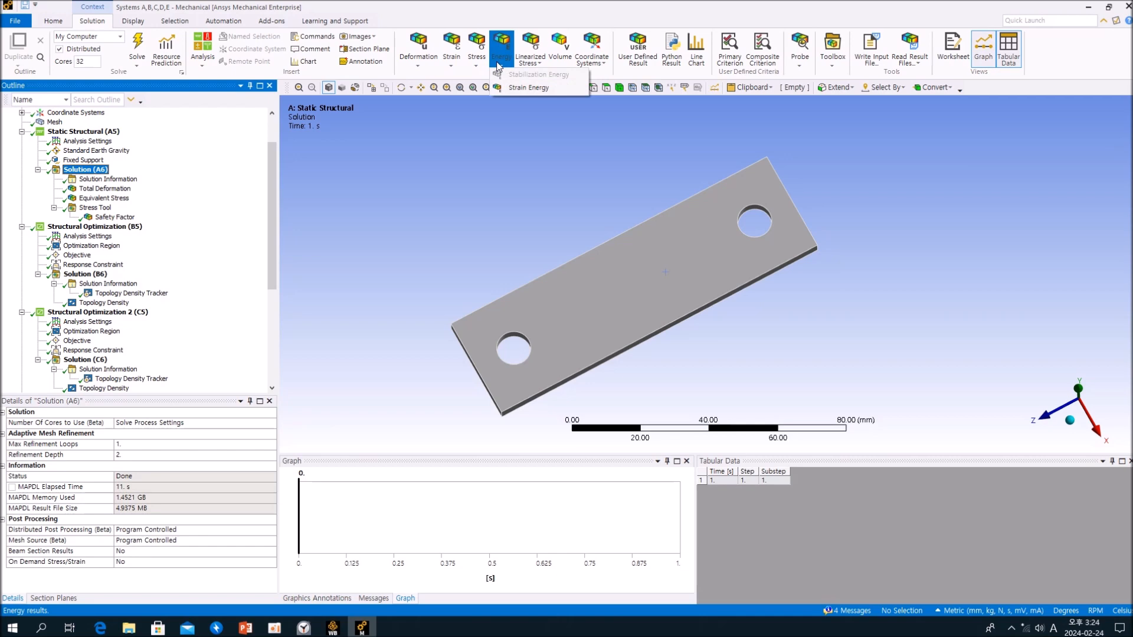
click(528, 87)
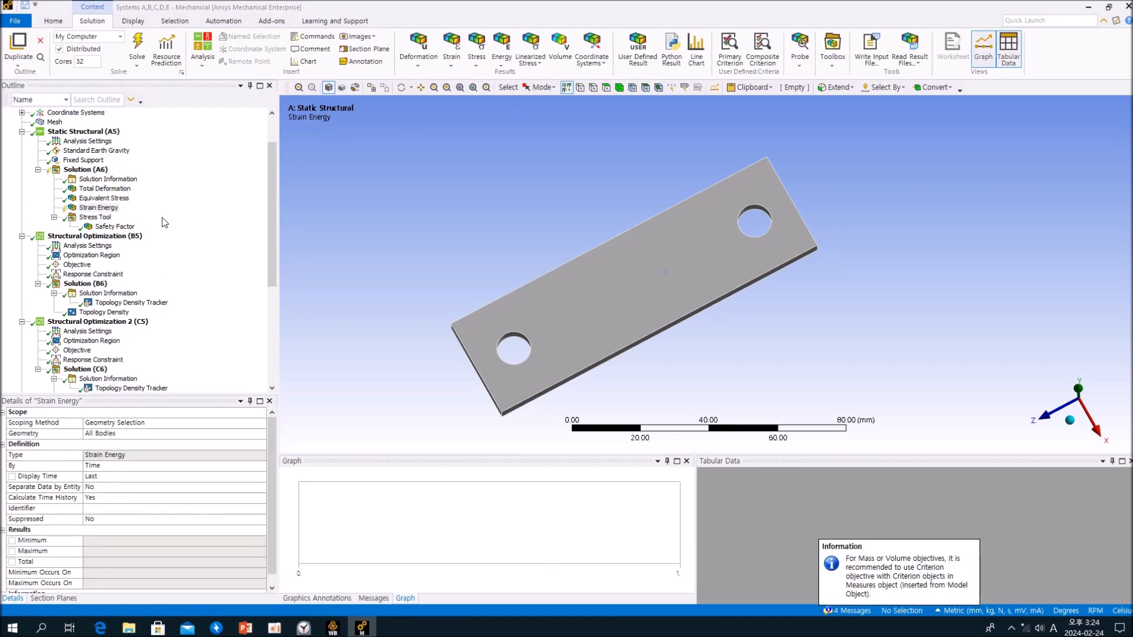
right_click(164, 217)
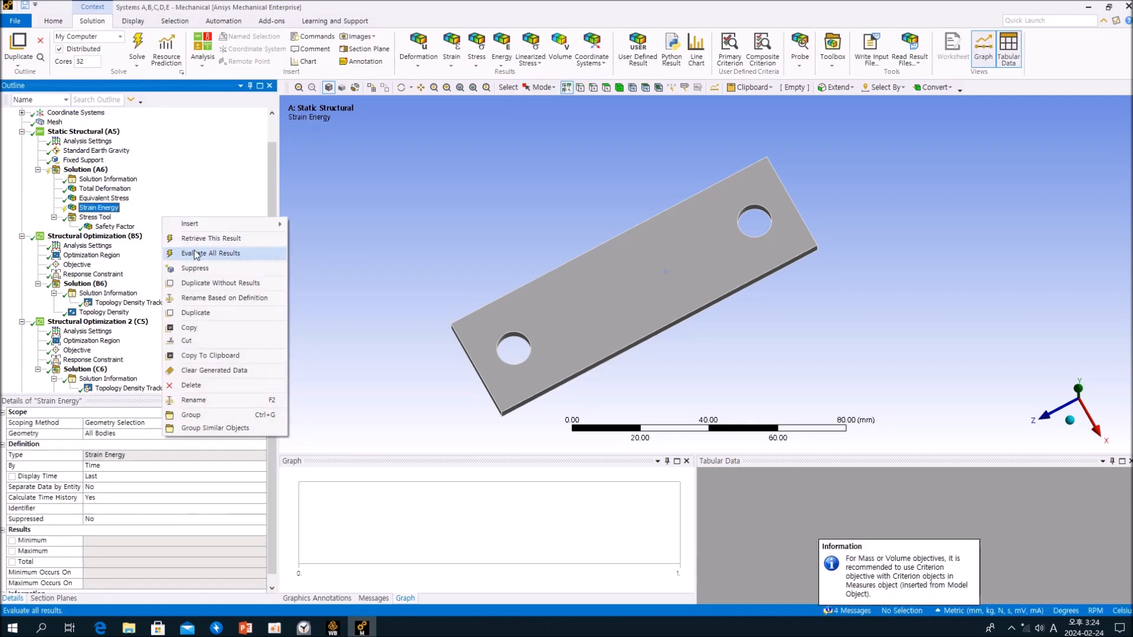
click(195, 253)
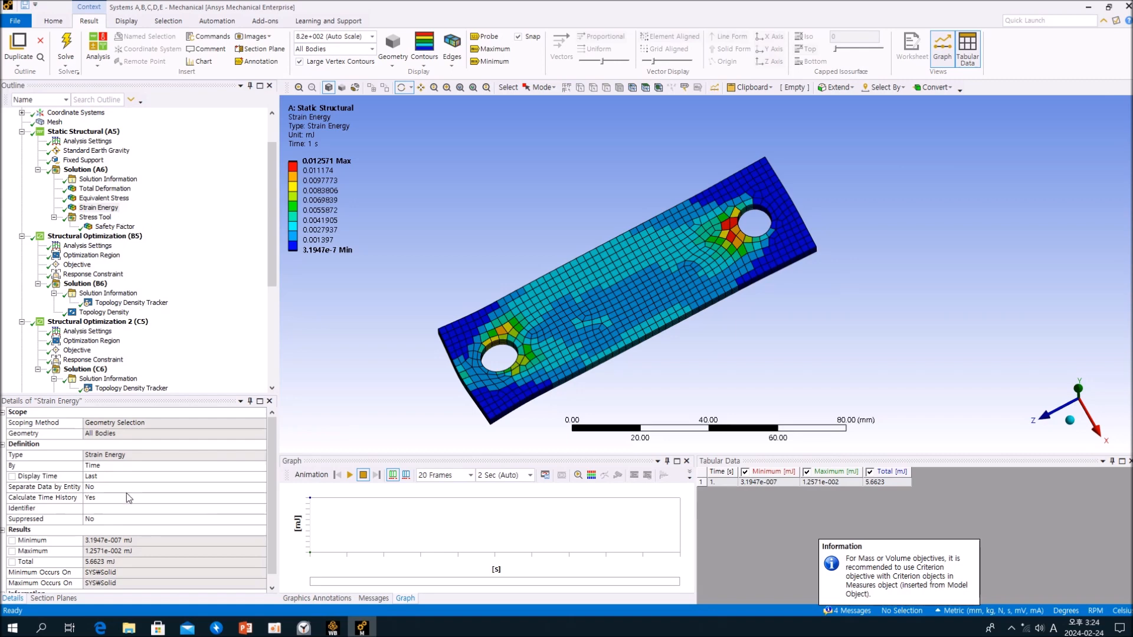
scroll(129, 498, down, 1)
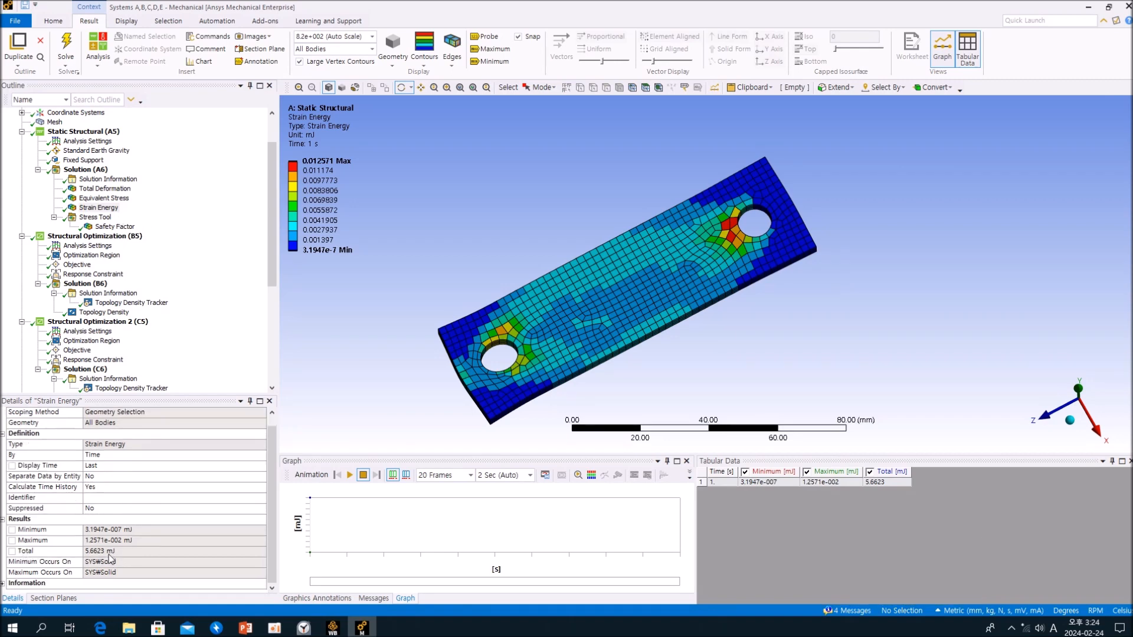
- Delete the Compliance response constraint from Structural Optimization 3 (D5)
scroll(235, 291, down, 7)
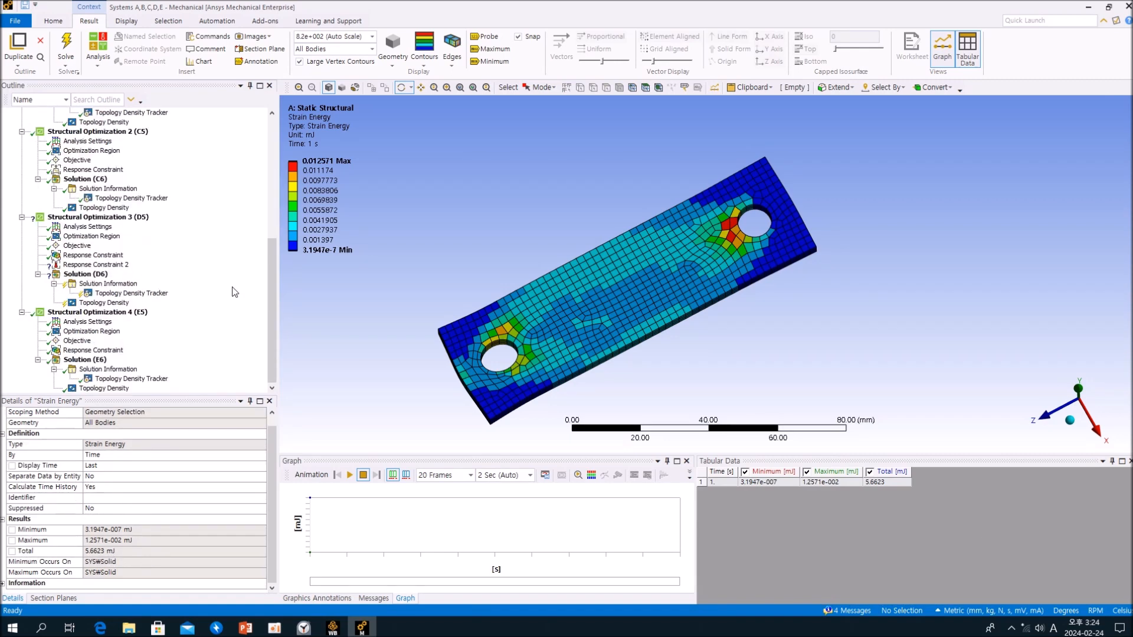
click(106, 257)
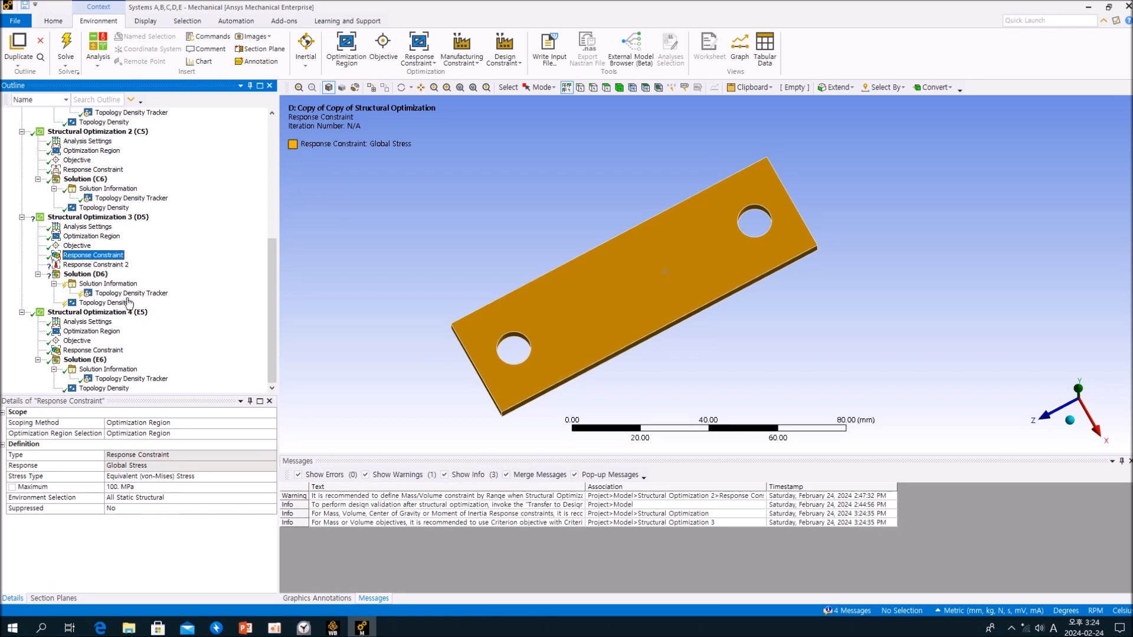
click(102, 265)
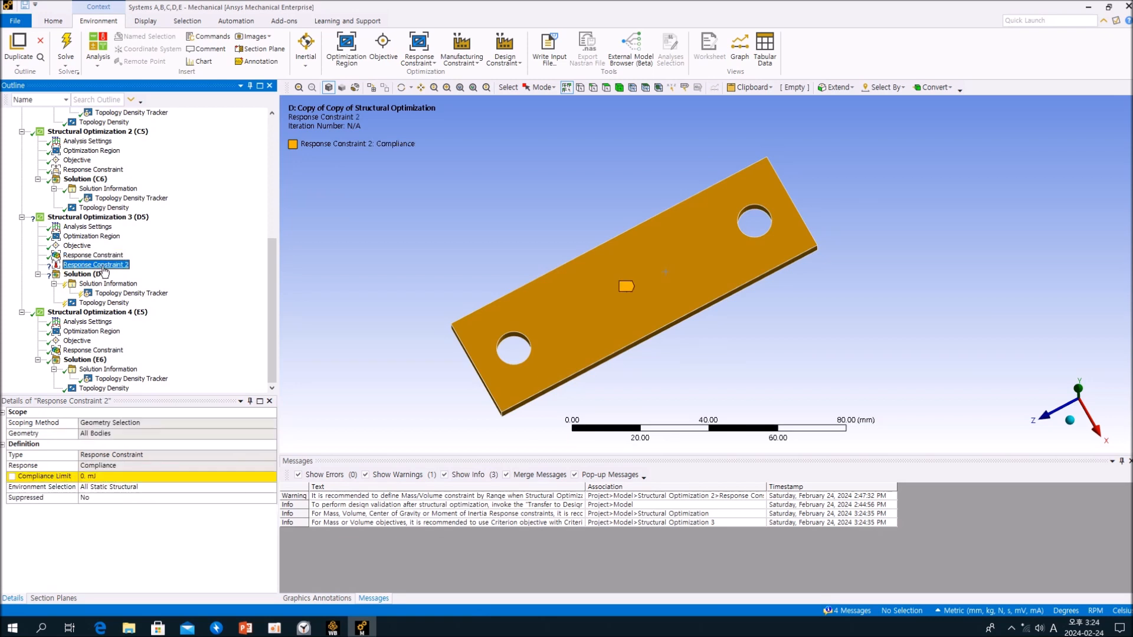
right_click(104, 270)
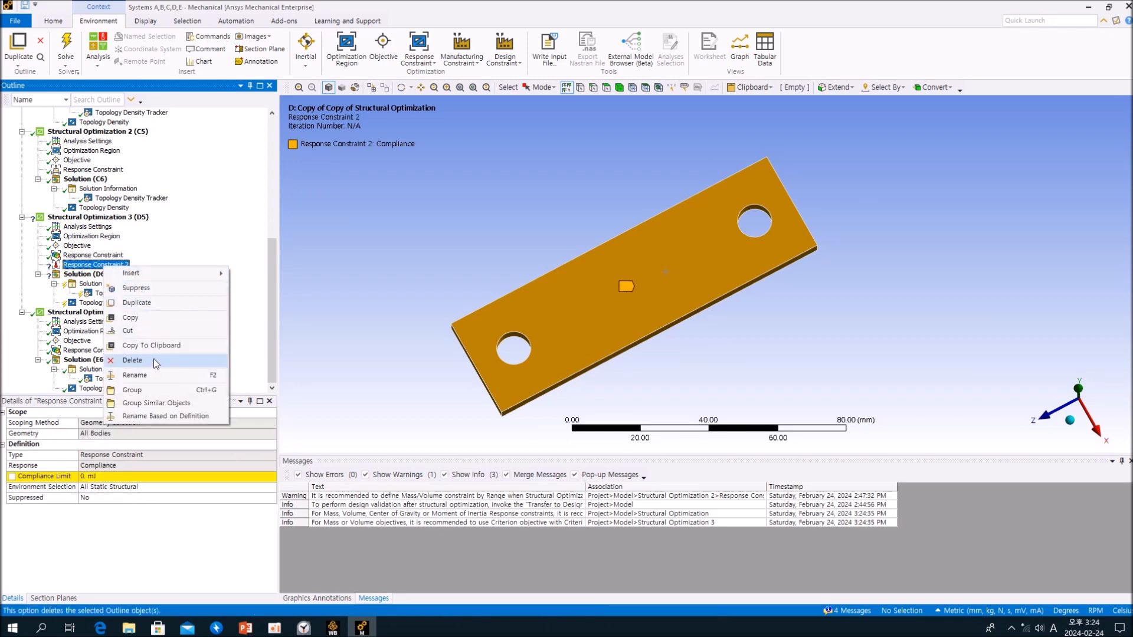
click(242, 243)
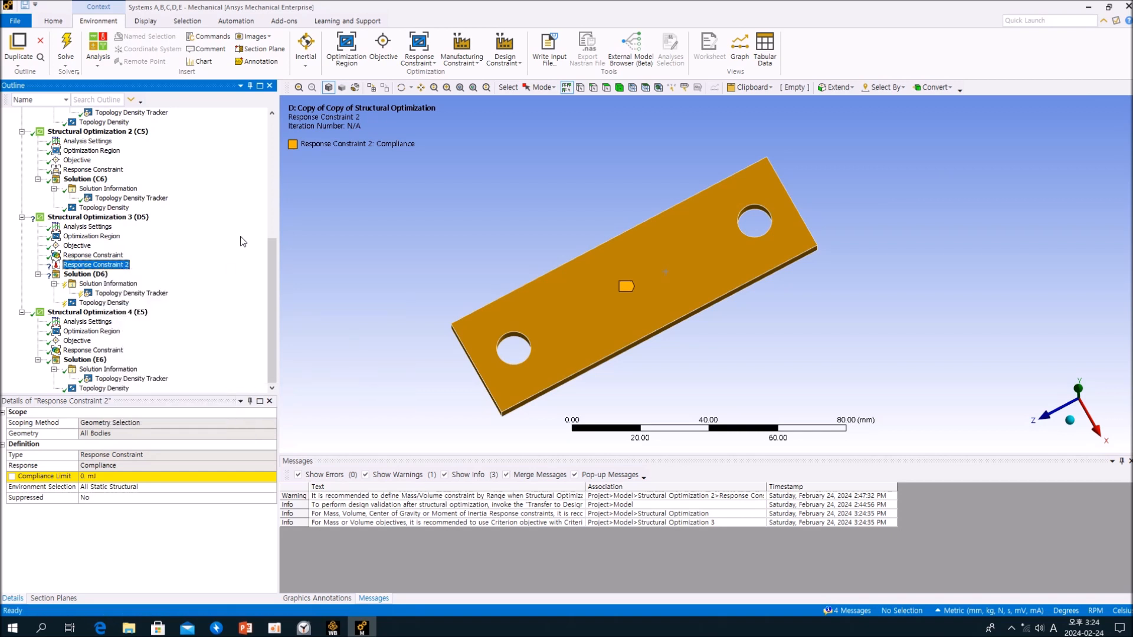
right_click(124, 268)
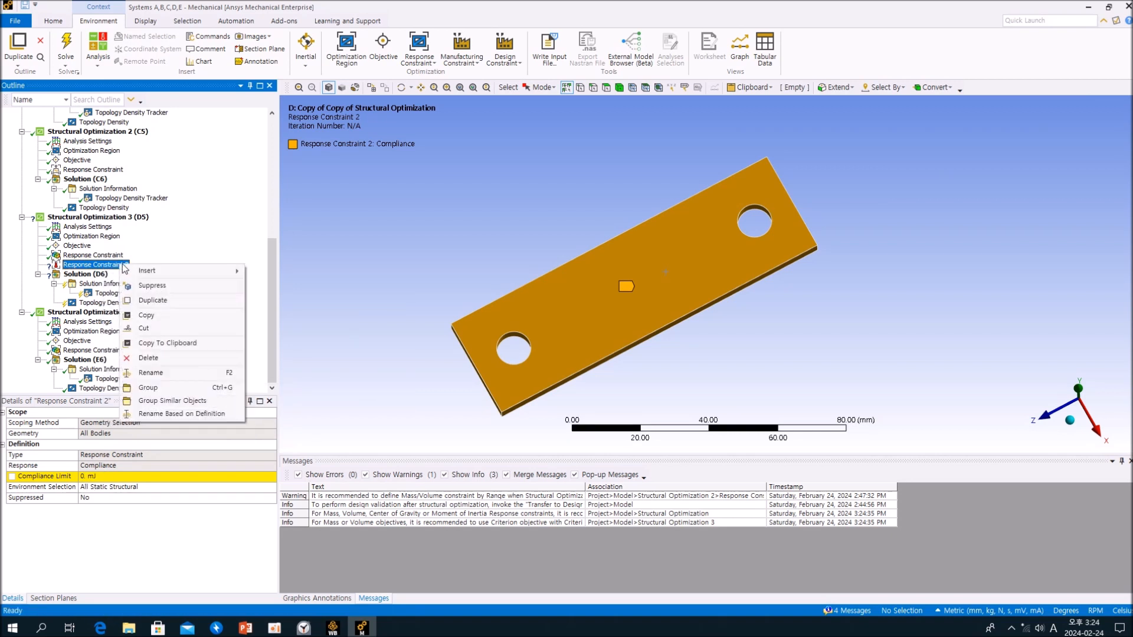
click(183, 357)
click(566, 357)
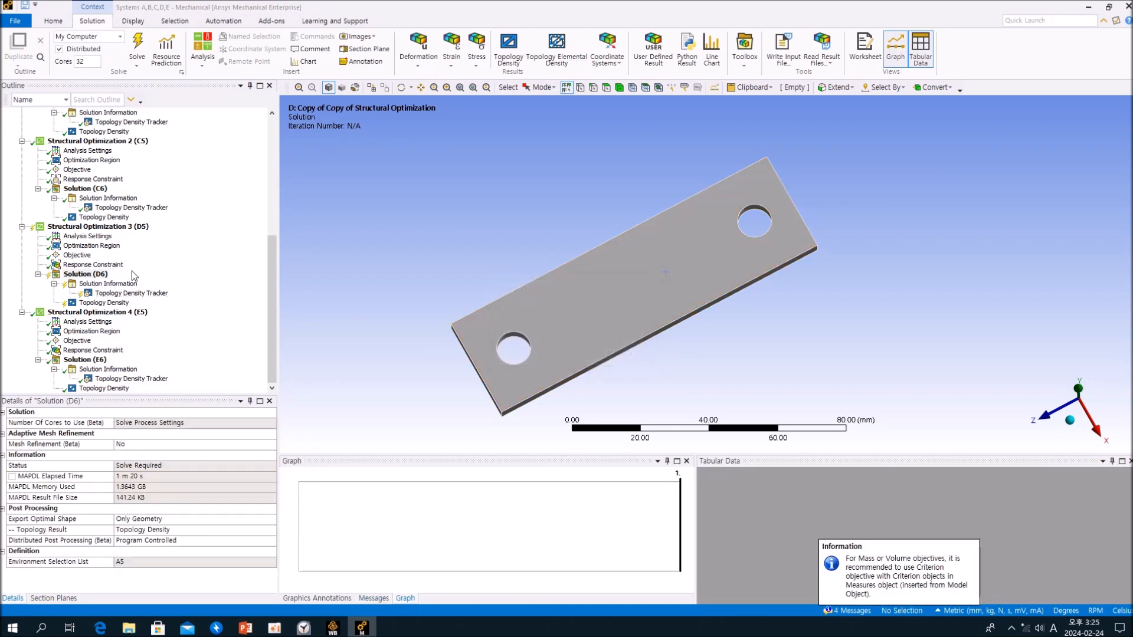
- Review the available response constraint types and the Global Stress constraint defined in Structural Optimization 3 (D5)
click(91, 227)
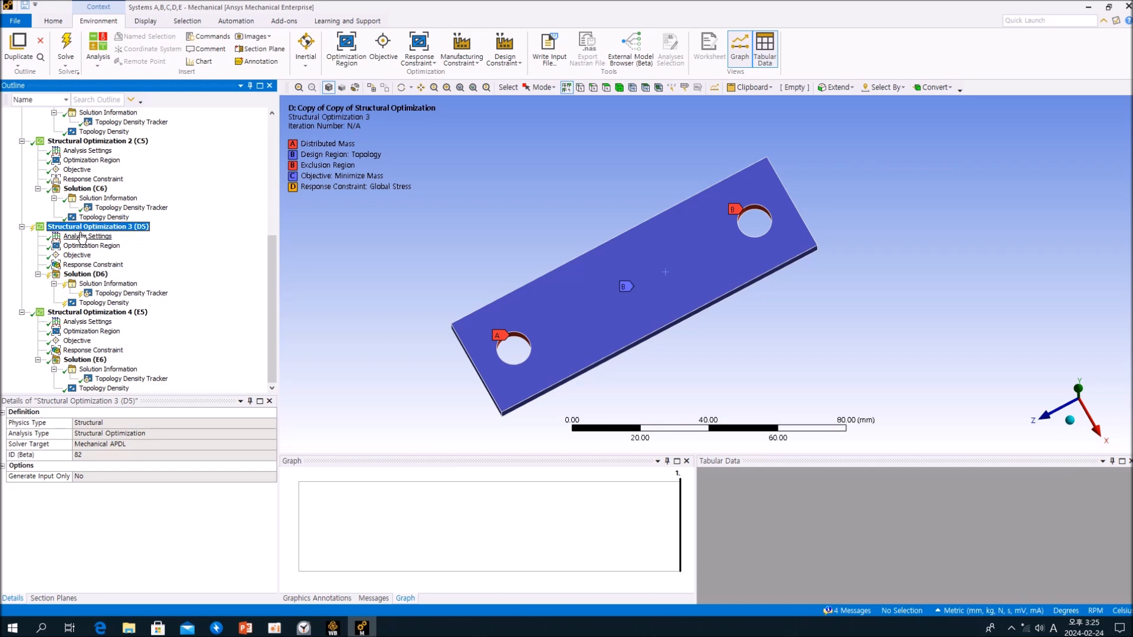
click(419, 56)
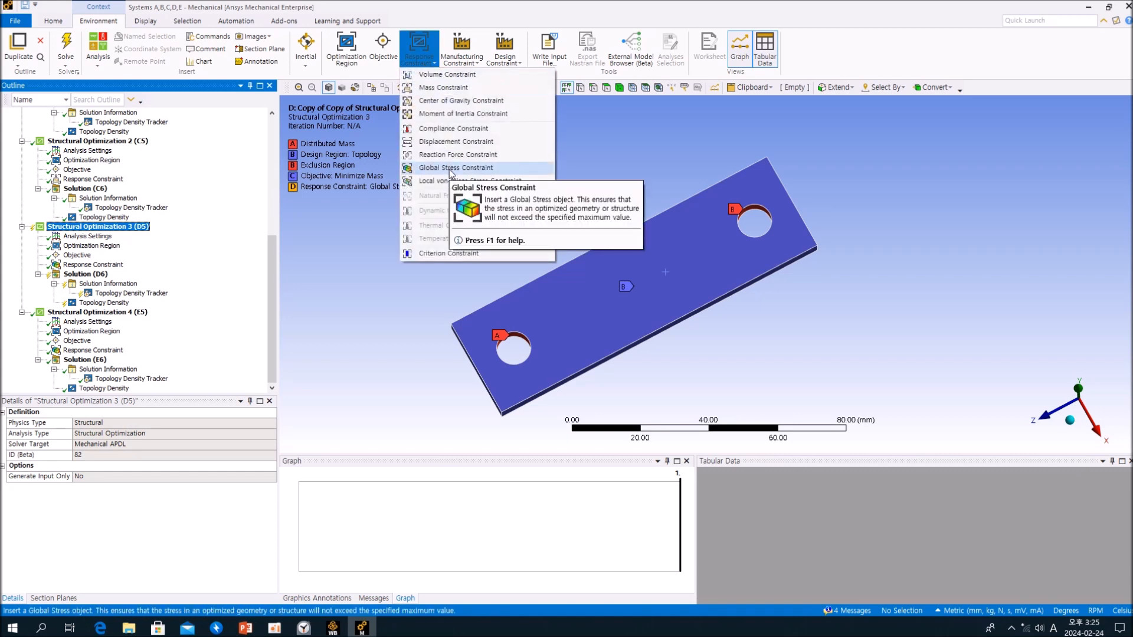
click(506, 6)
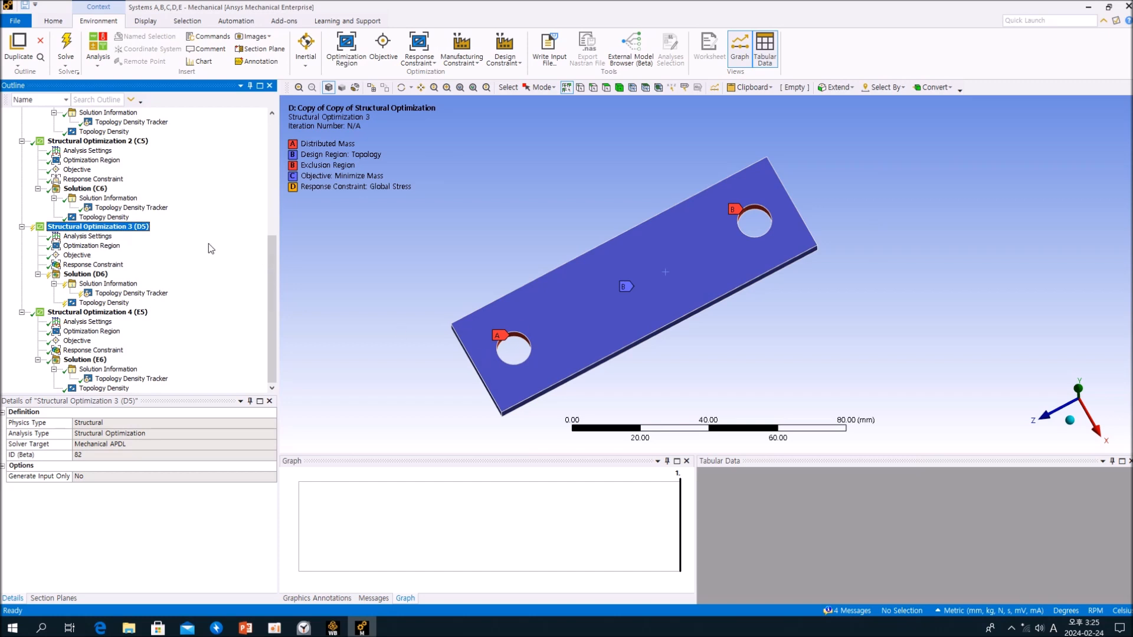
click(101, 265)
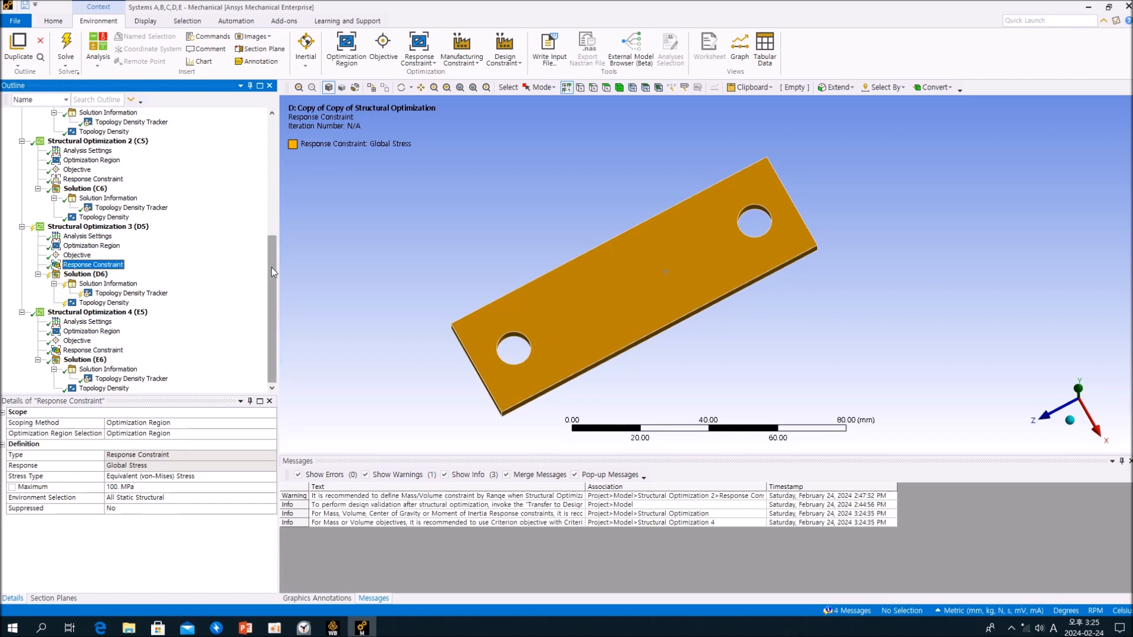
- Examine the Equivalent Stress result of the static structural Solution (A6), including its maximum value
drag(271, 267, 275, 200)
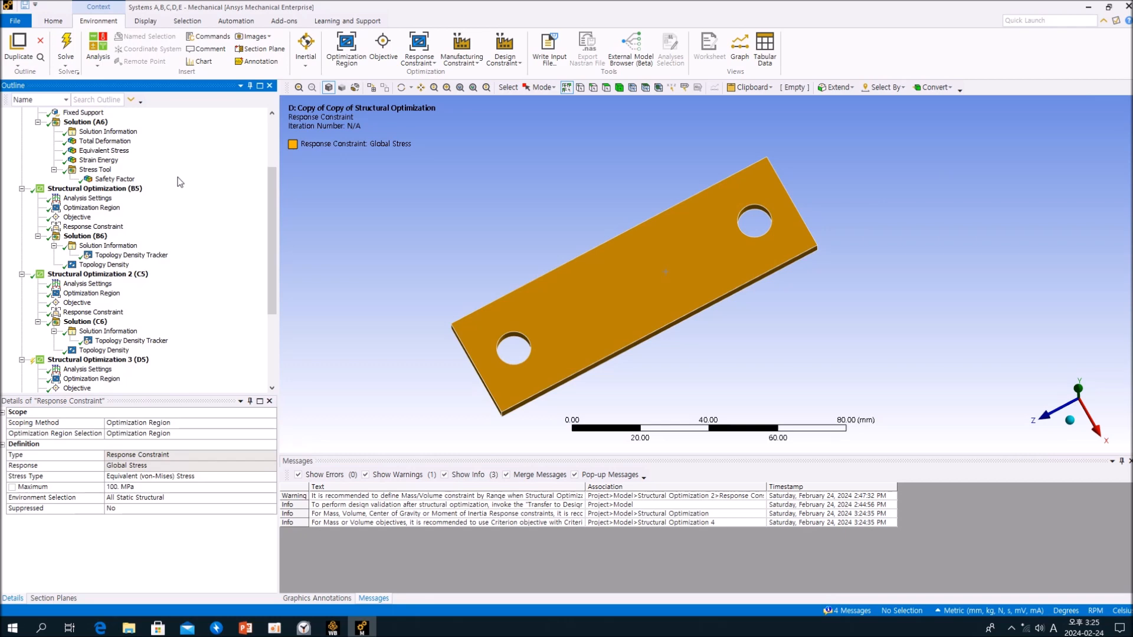
click(104, 151)
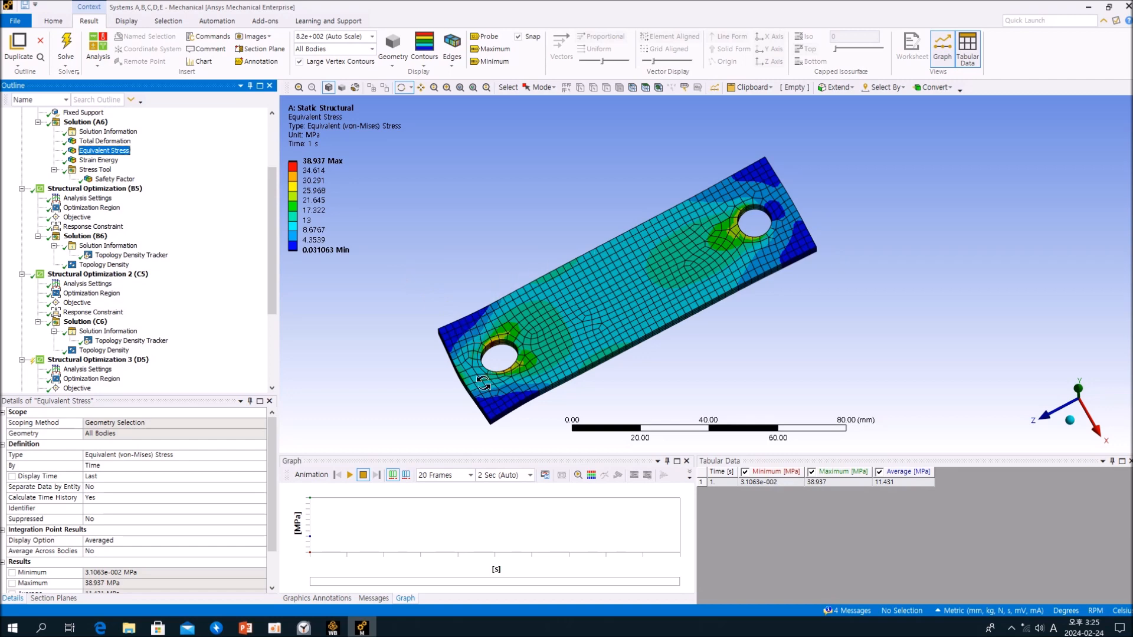
scroll(271, 451, down, 1)
drag(273, 460, 282, 431)
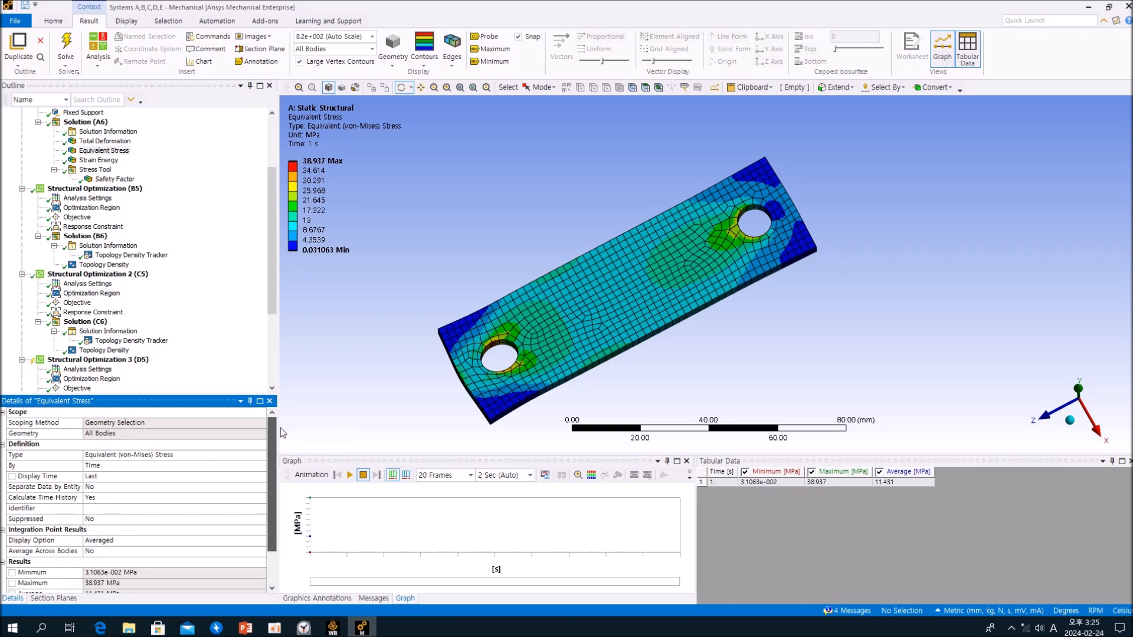
- Check the stress constraint of Structural Optimization 3 (D5), then examine Solution (D6)'s Topology Density result and final mass values
scroll(225, 303, down, 7)
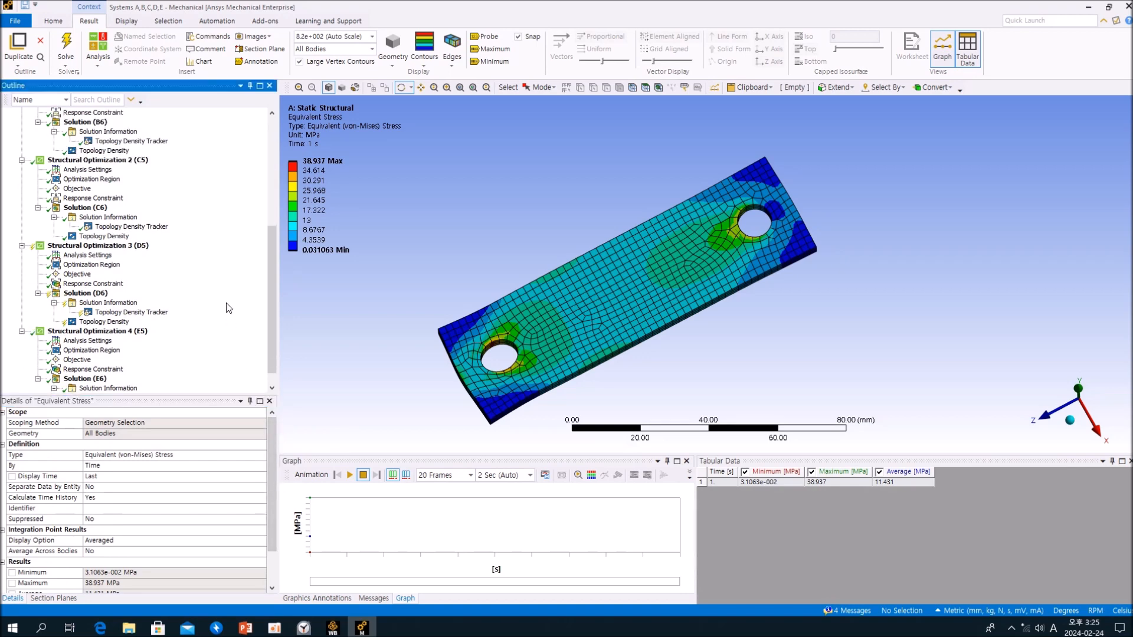
click(88, 285)
click(112, 322)
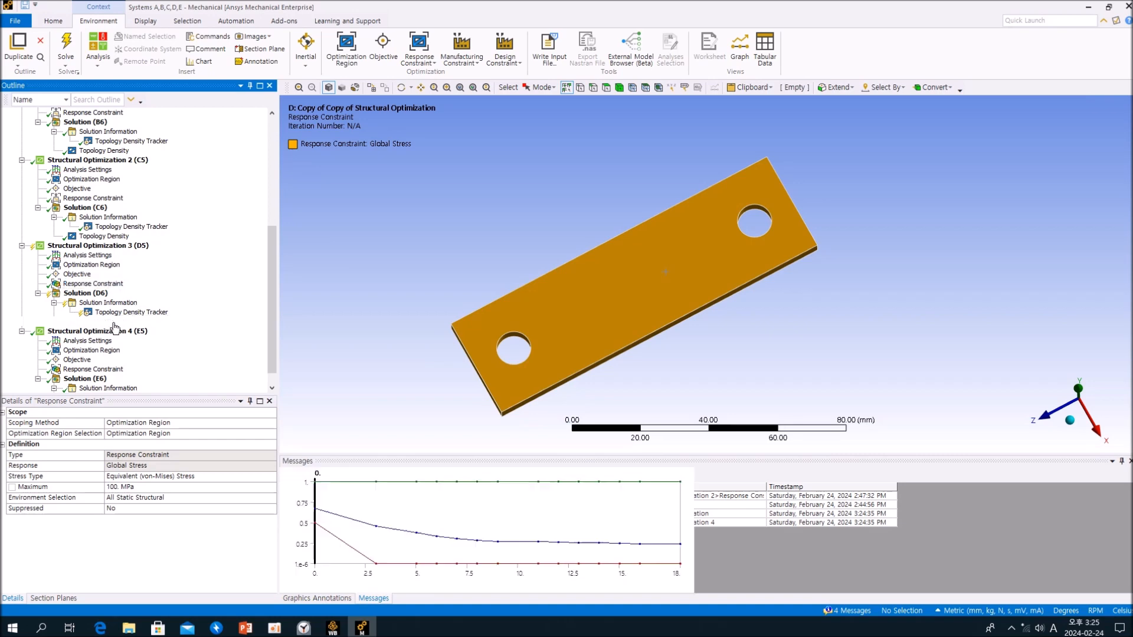
drag(622, 291, 666, 301)
scroll(217, 461, down, 2)
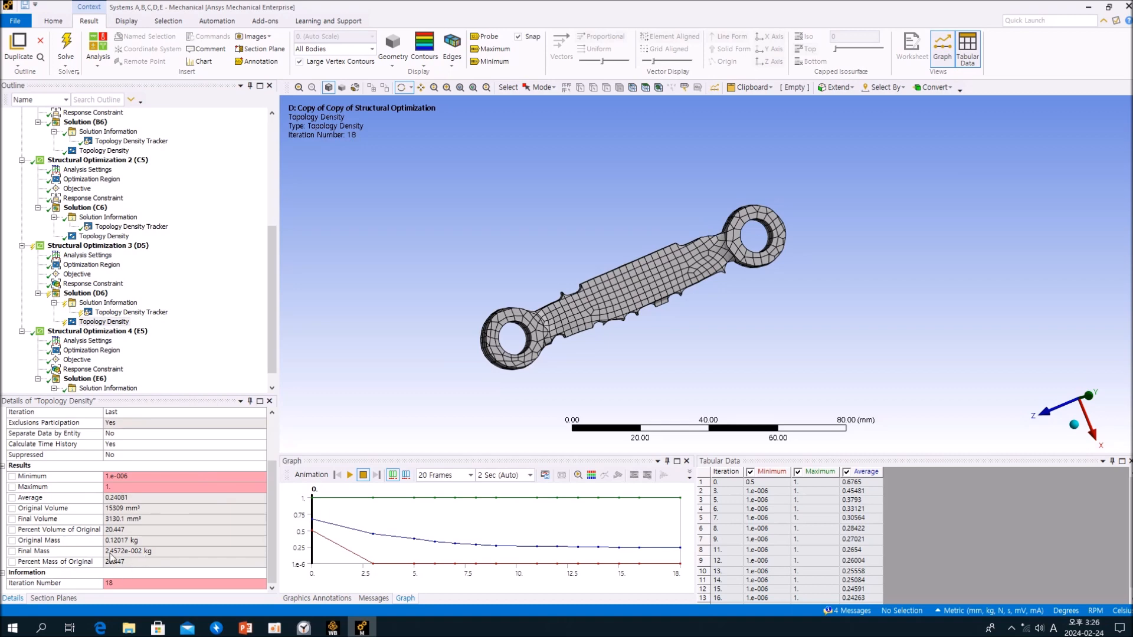
- Review the Global Stress response constraint of Structural Optimization 4 (E5), including its maximum stress limit
click(222, 322)
scroll(231, 317, down, 1)
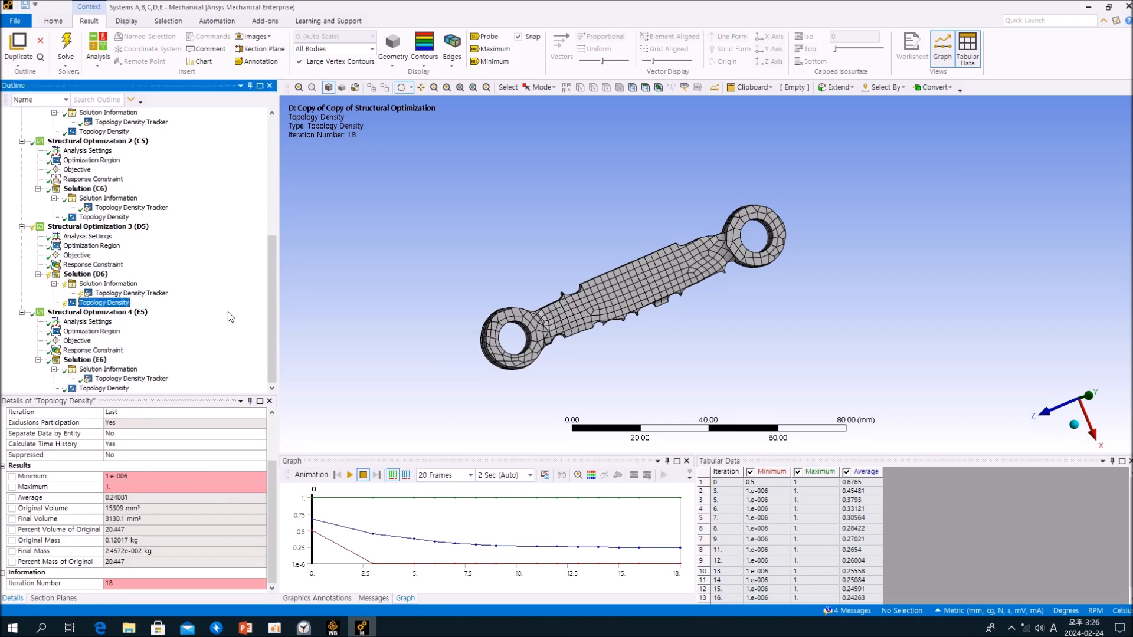
click(113, 353)
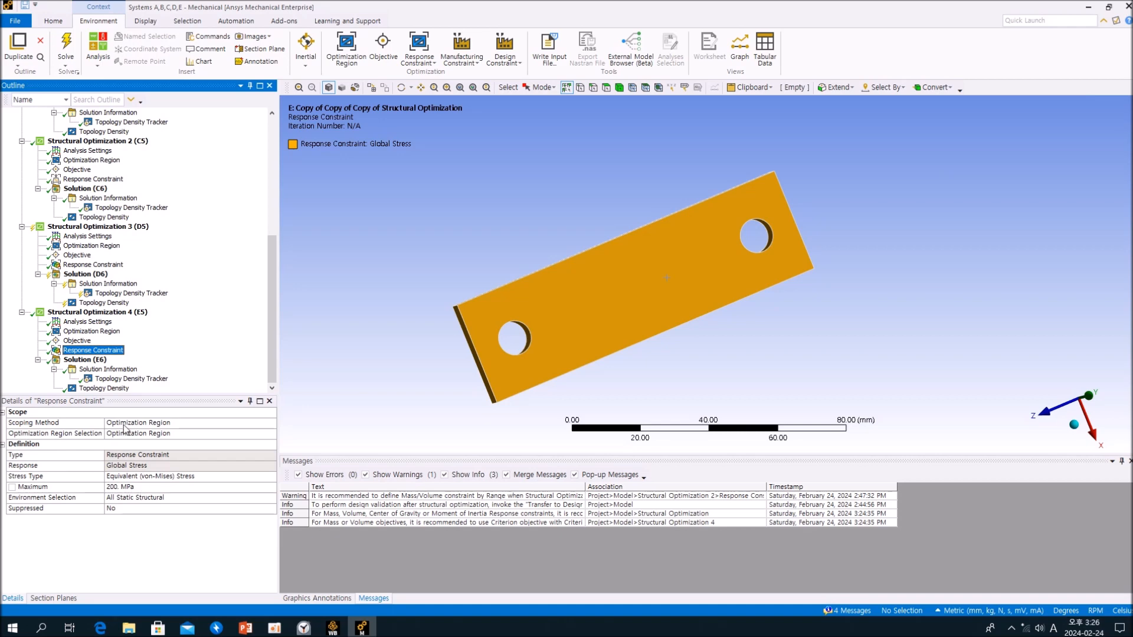
- Examine the Topology Density result of Solution (E6), including its final volume and mass values
click(118, 389)
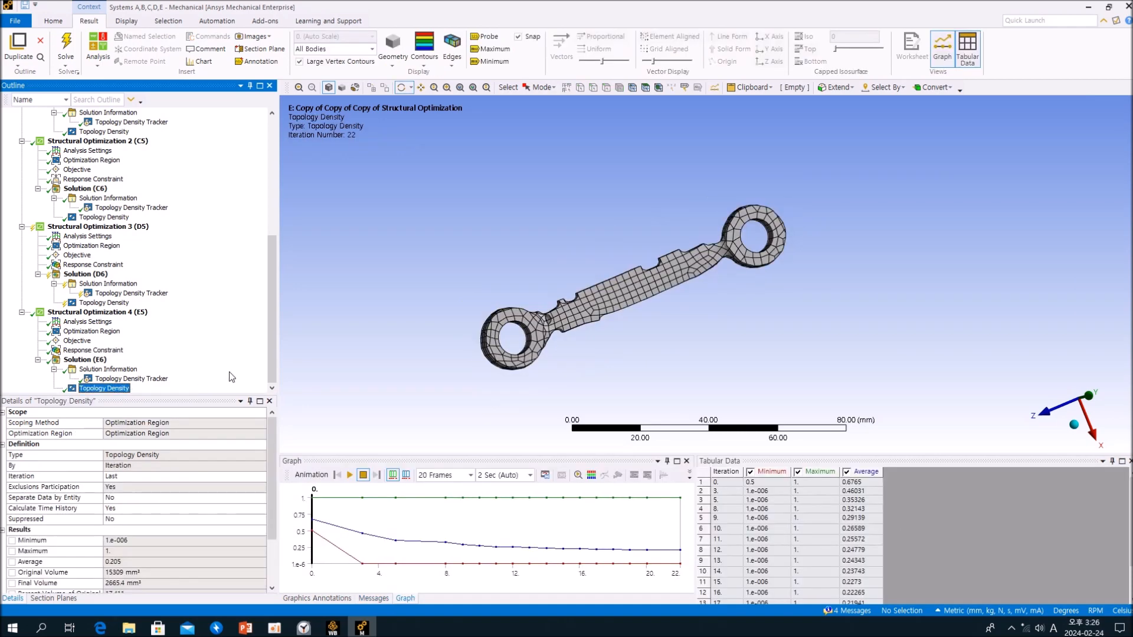
scroll(254, 478, down, 2)
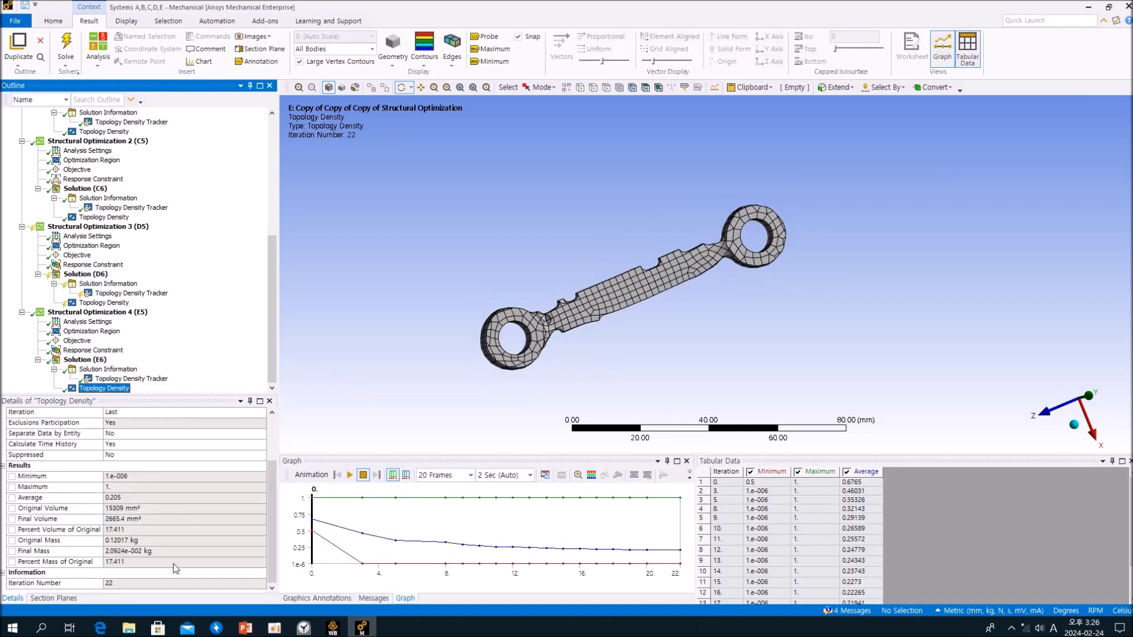
- Review the loads and support of Static Structural (A5), then return to the Topology Density result of Solution (E6)
scroll(207, 267, up, 8)
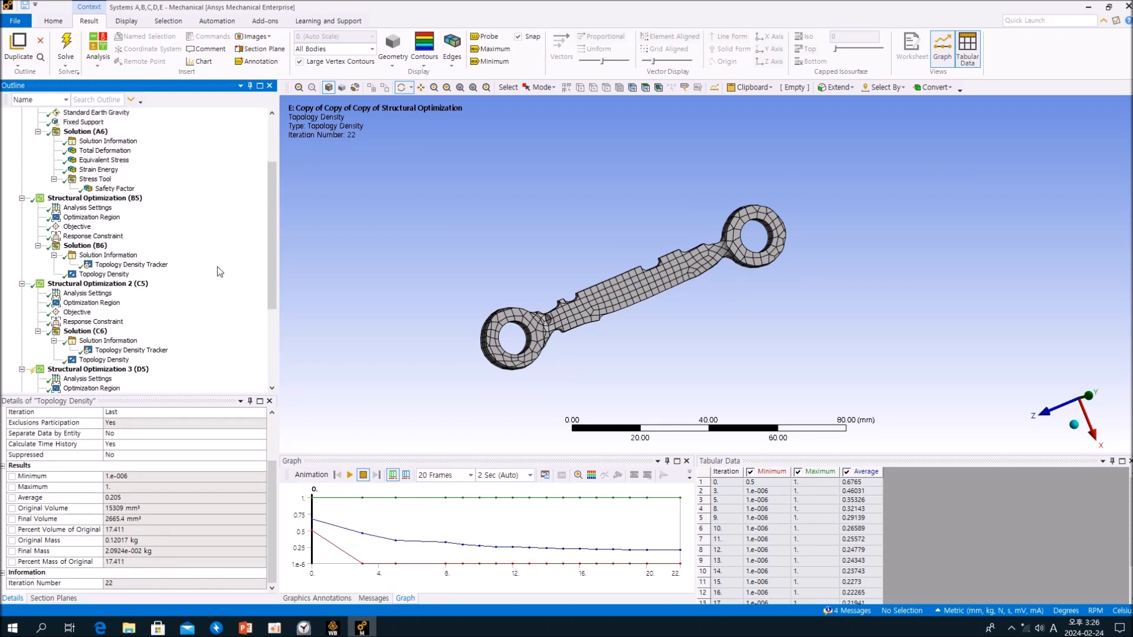
click(62, 178)
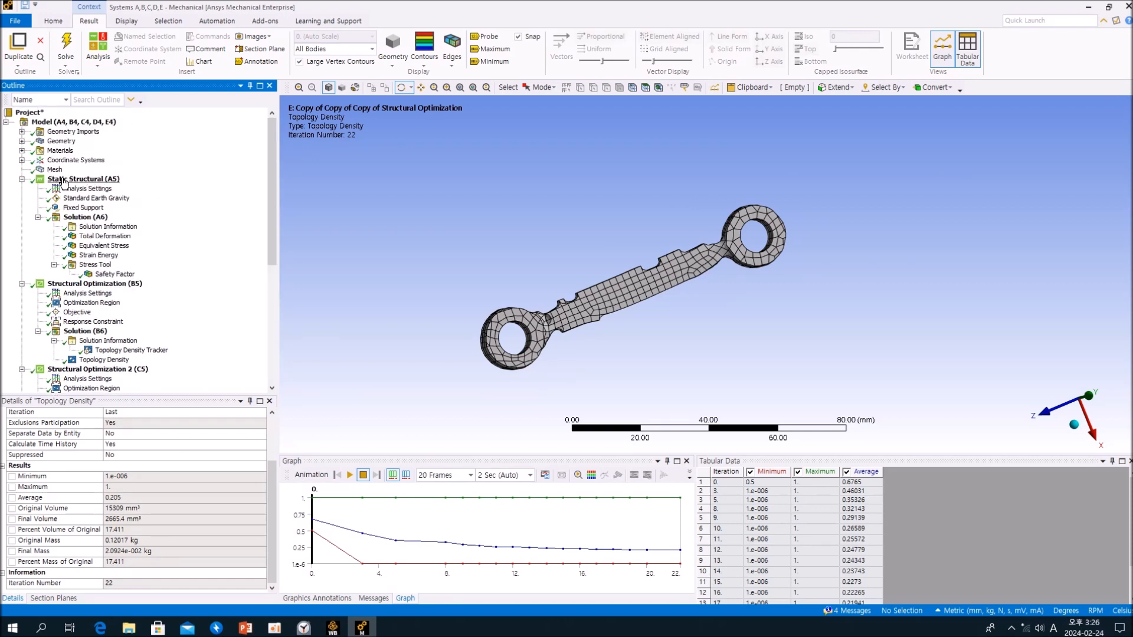
middle_drag(834, 300, 779, 277)
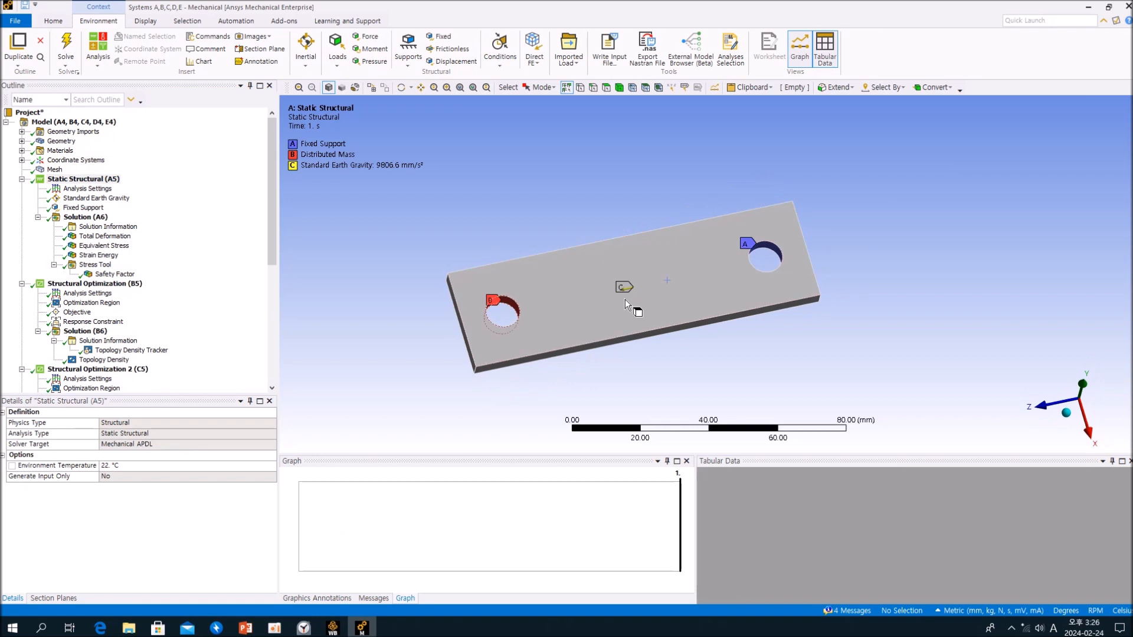
scroll(233, 289, down, 8)
click(104, 387)
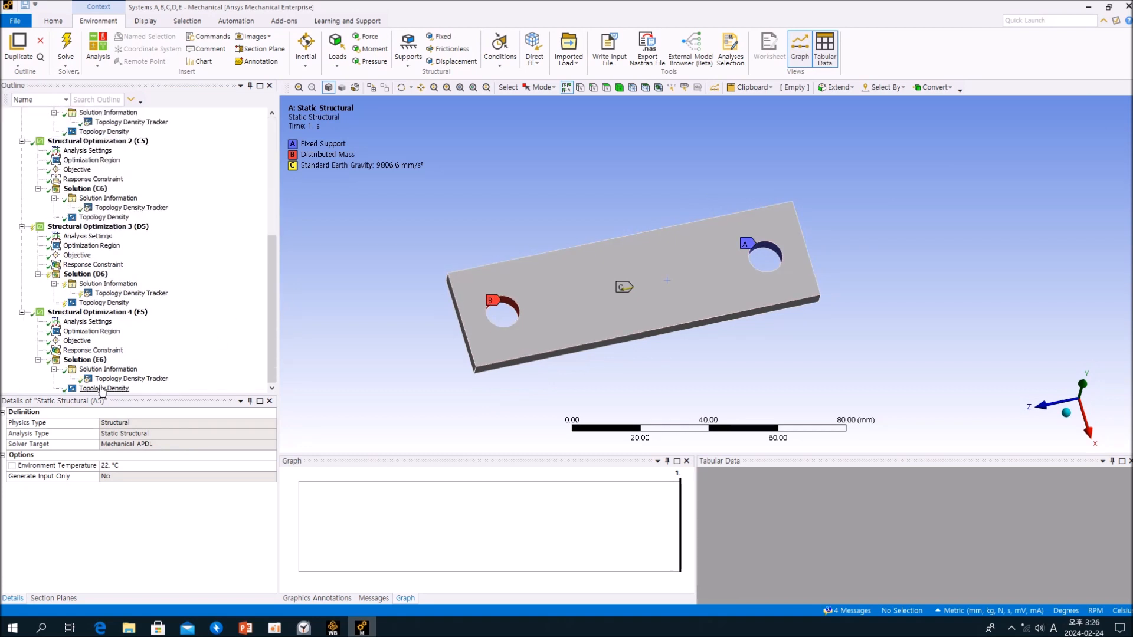
middle_drag(597, 326, 670, 316)
- Split the graphics display into two horizontal viewports
scroll(214, 254, up, 5)
scroll(214, 254, up, 3)
scroll(214, 254, down, 3)
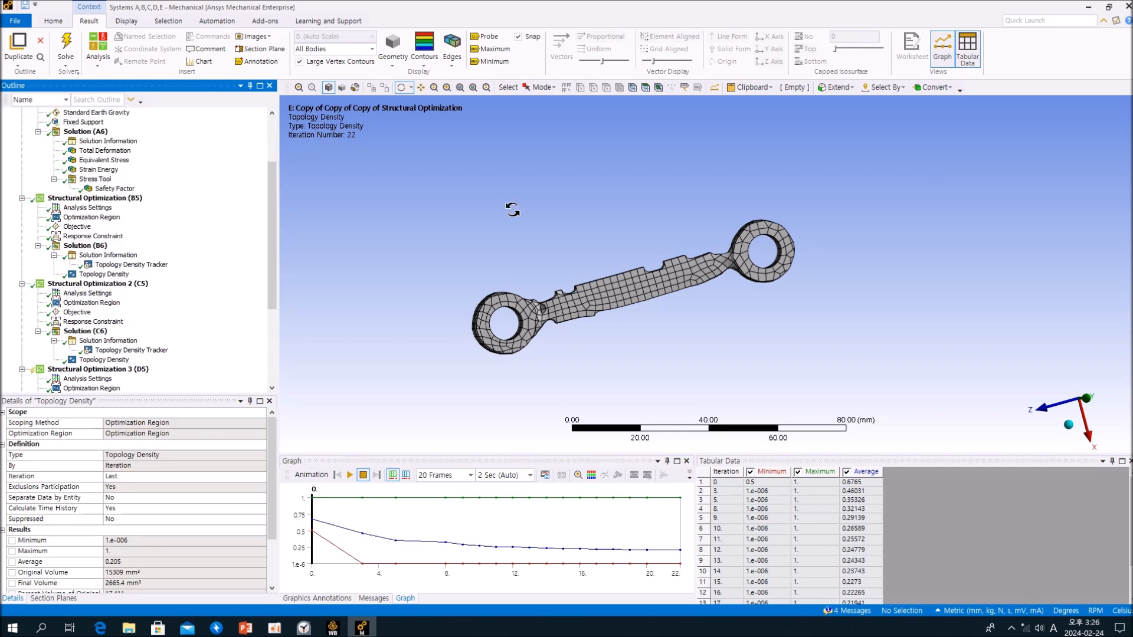
click(126, 21)
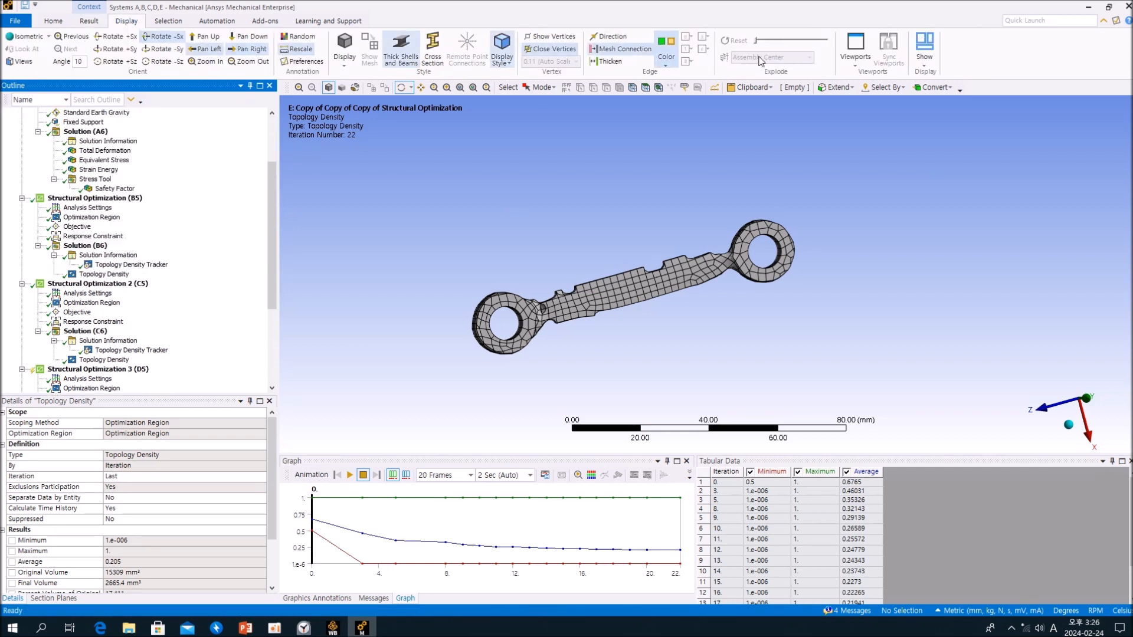
click(856, 58)
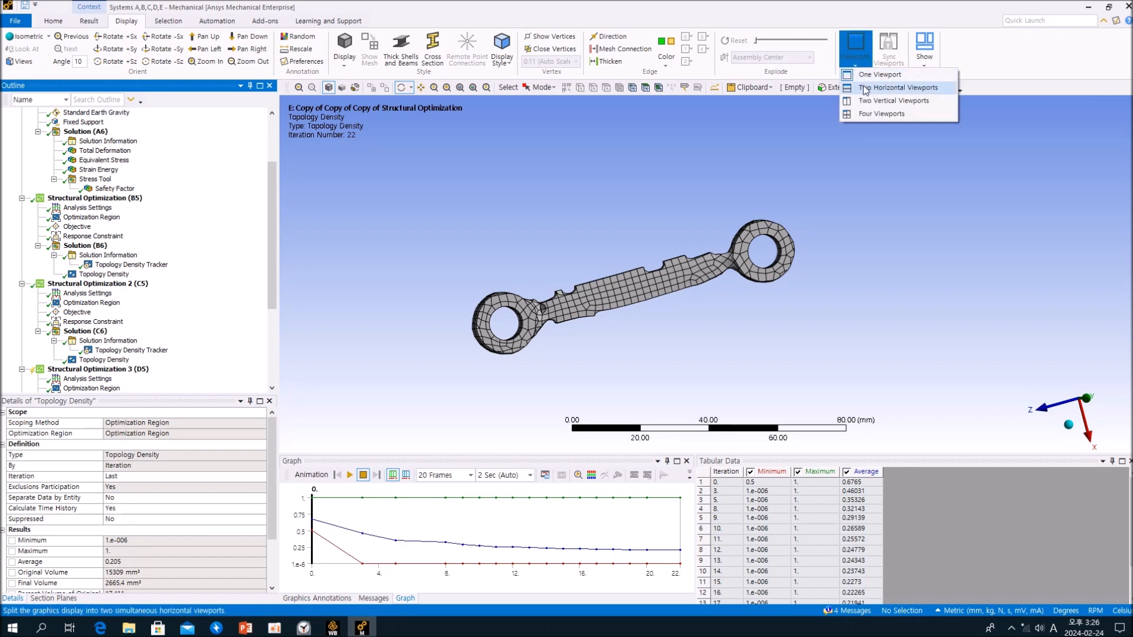
click(888, 87)
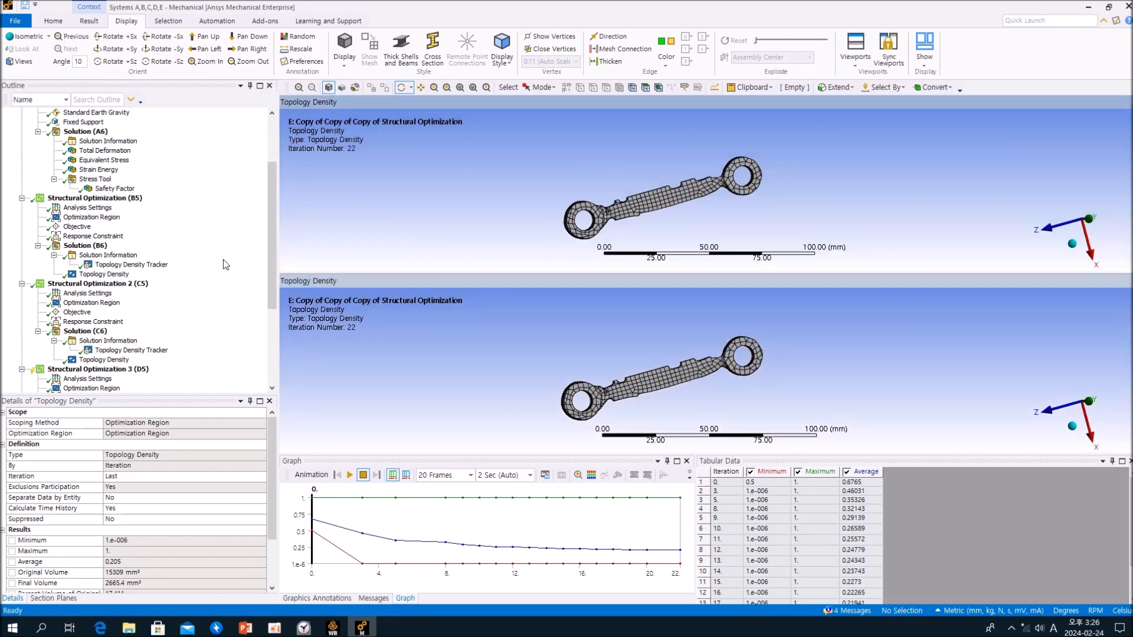
- Show Solution (B6)'s Topology Density in the upper viewport and Solution (C6)'s Topology Density in the lower one
scroll(221, 260, up, 4)
scroll(221, 260, down, 5)
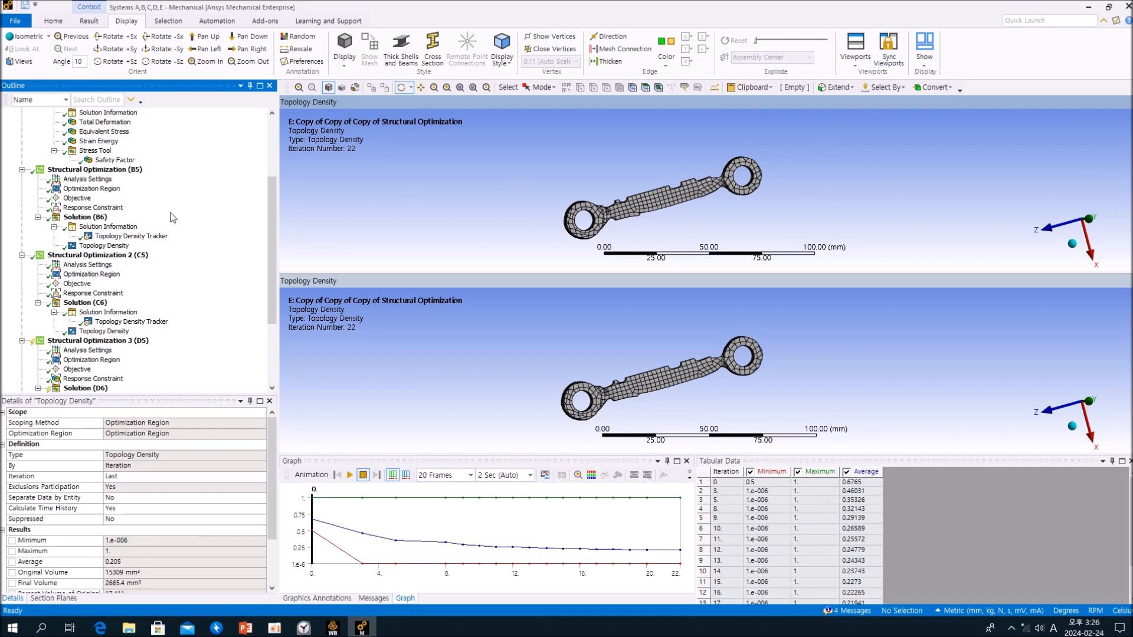
click(118, 245)
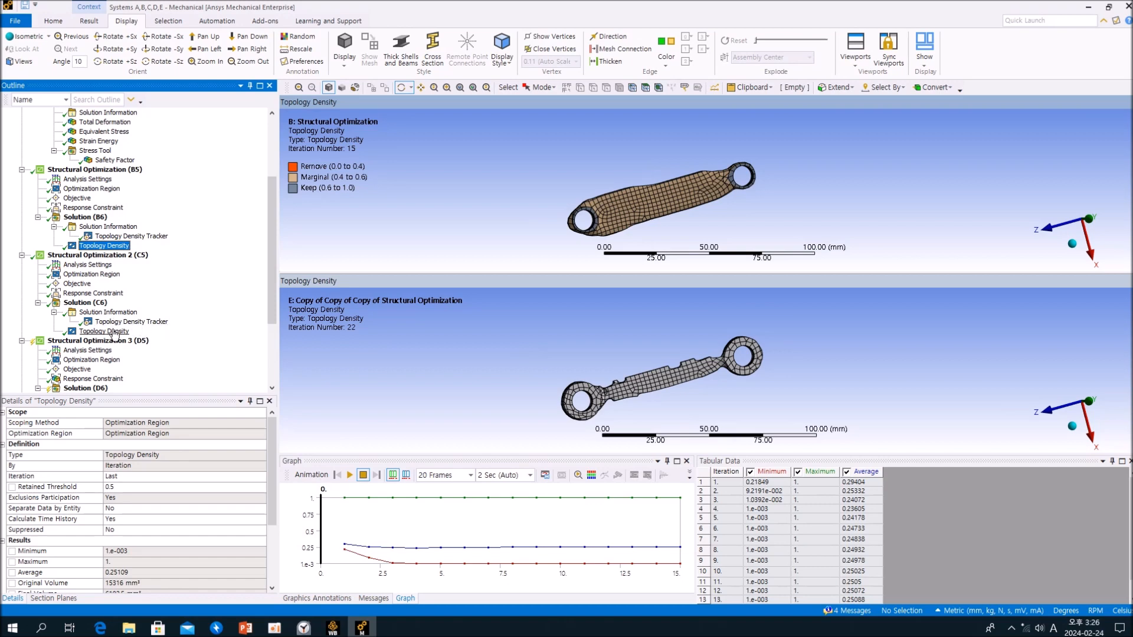
click(337, 365)
scroll(154, 321, up, 5)
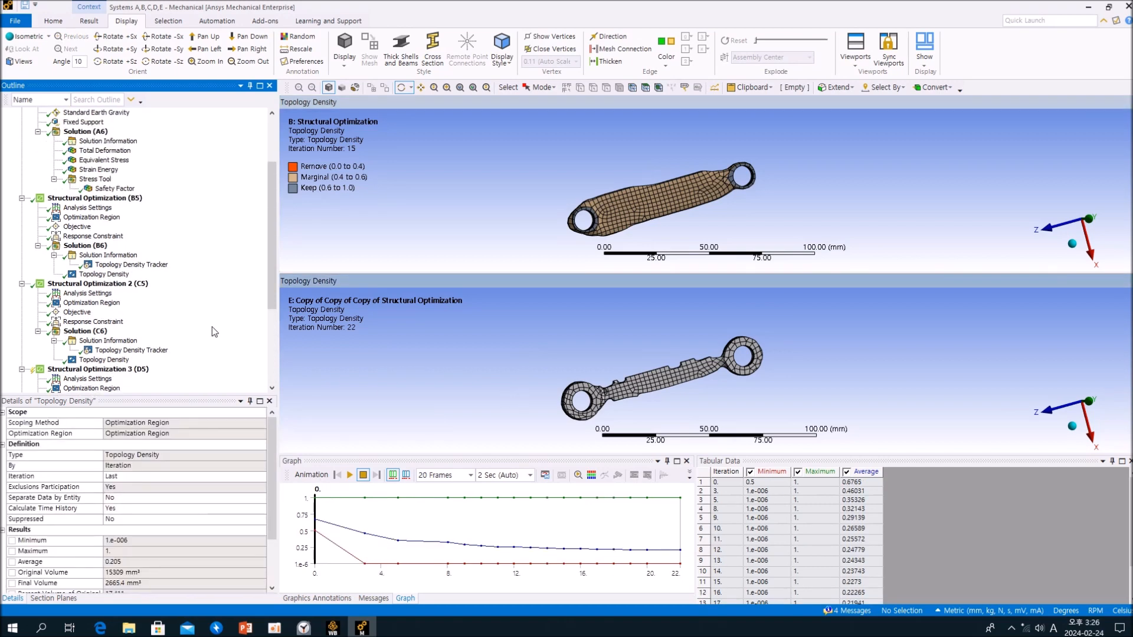
click(104, 359)
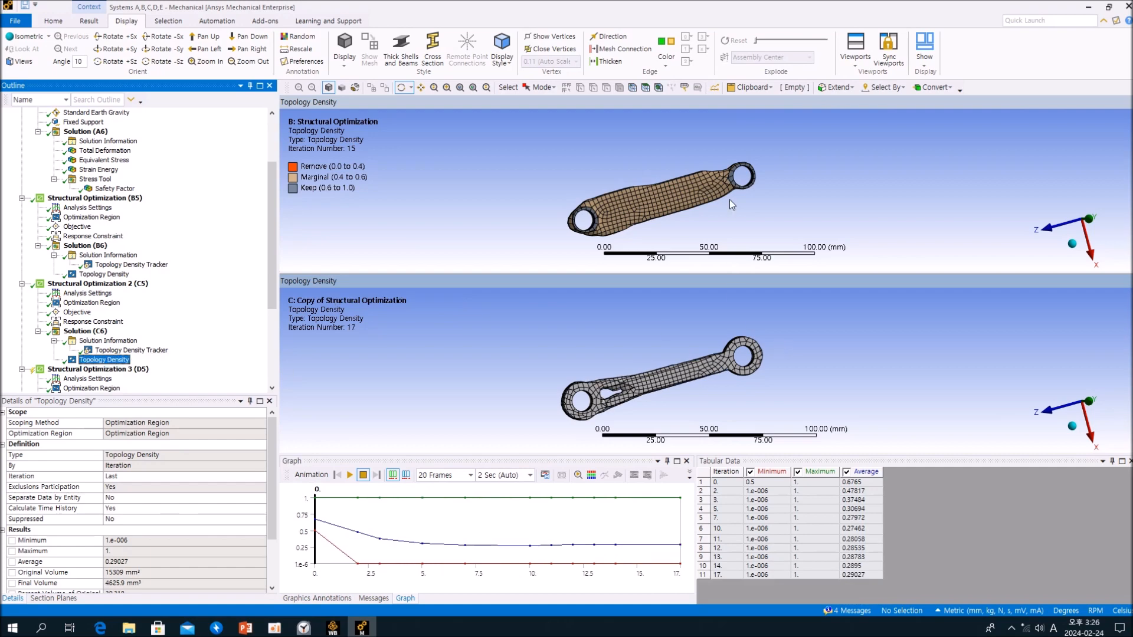
- Orient both viewports straight along the Y axis and fit each optimized part to its viewport
click(733, 216)
click(1089, 219)
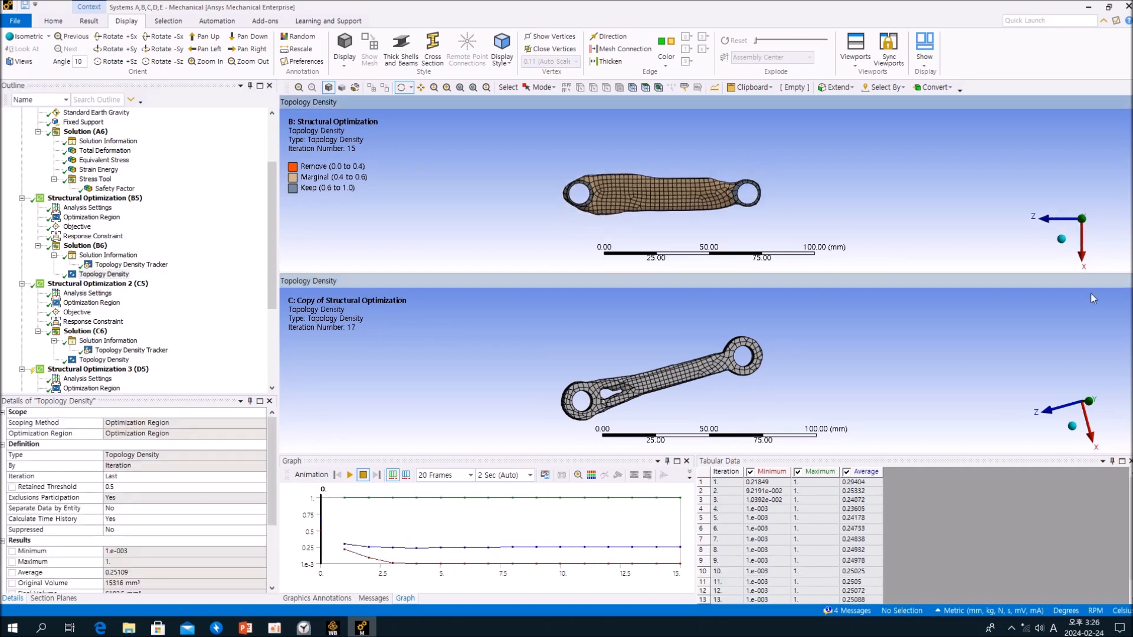
click(1089, 402)
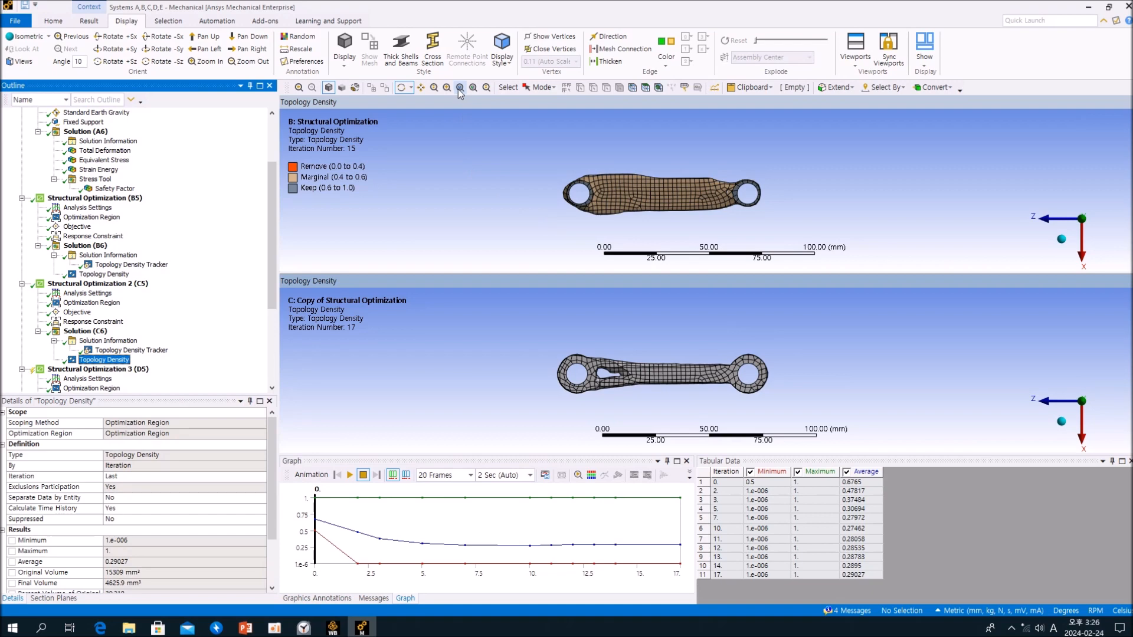
click(459, 87)
click(476, 163)
click(459, 87)
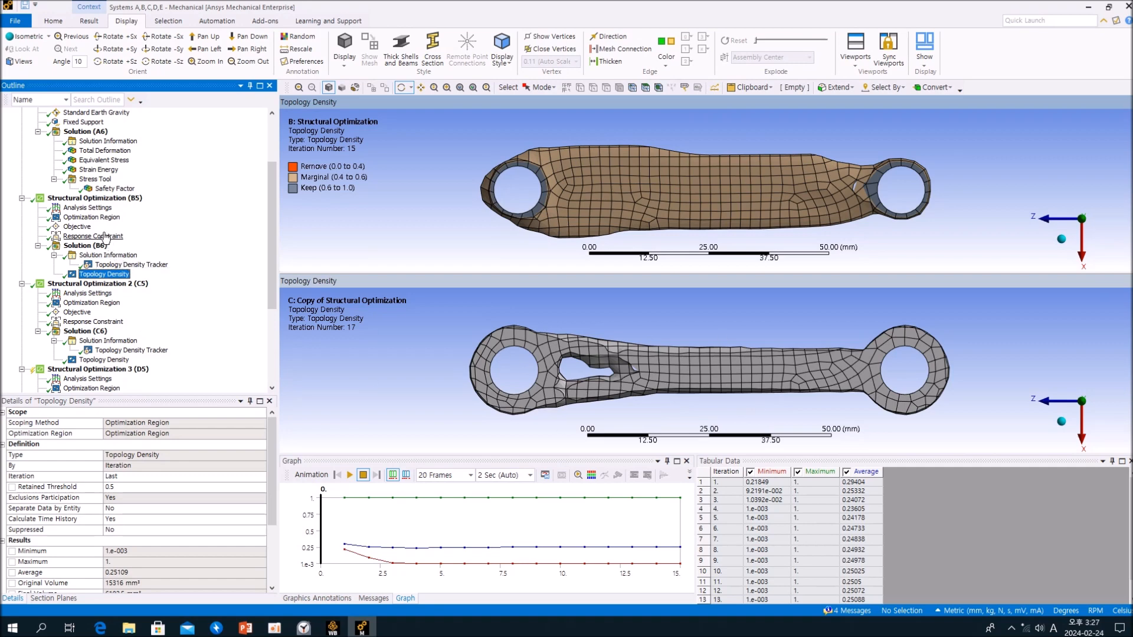
- Compare the Optimization Region settings of Structural Optimization (B5) and Structural Optimization 2 (C5), including their optimization types, across both viewports
click(92, 218)
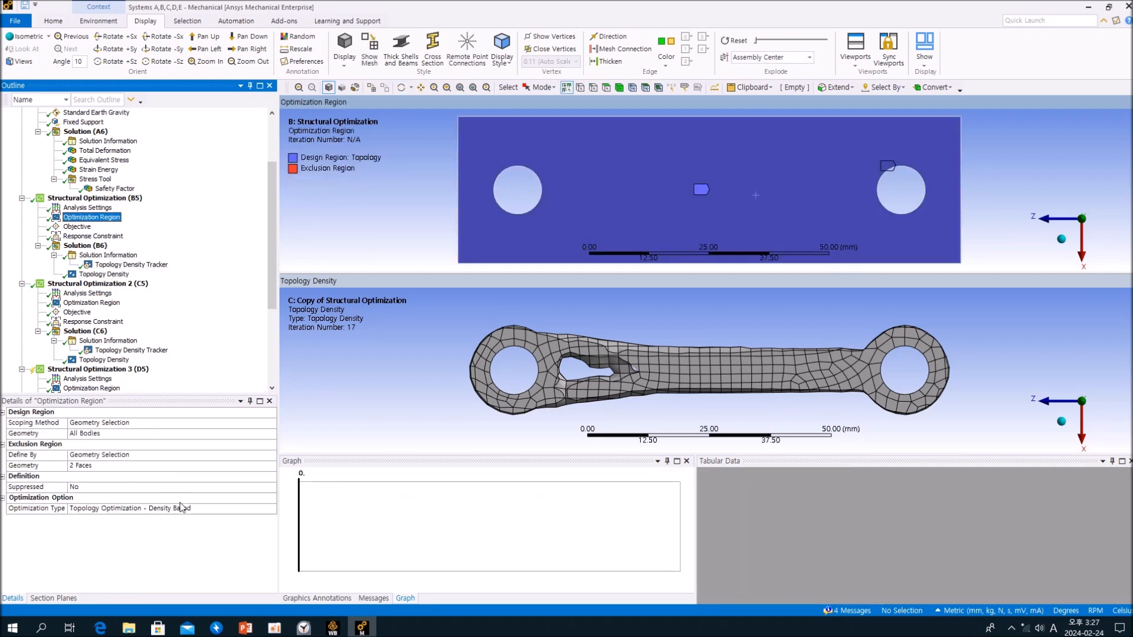
click(420, 289)
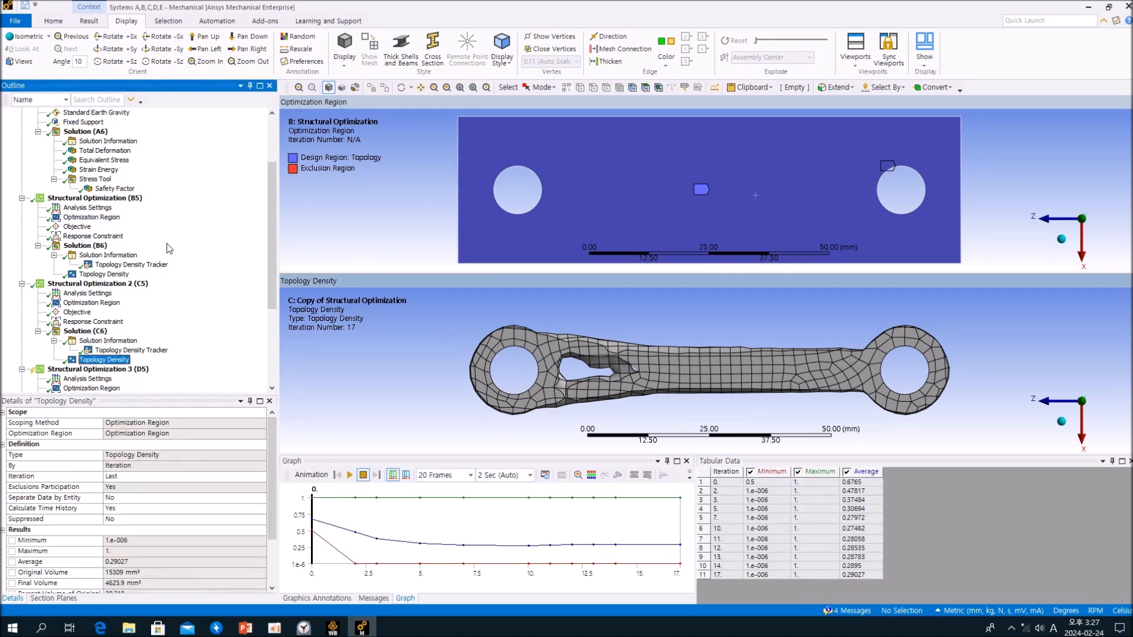
click(108, 217)
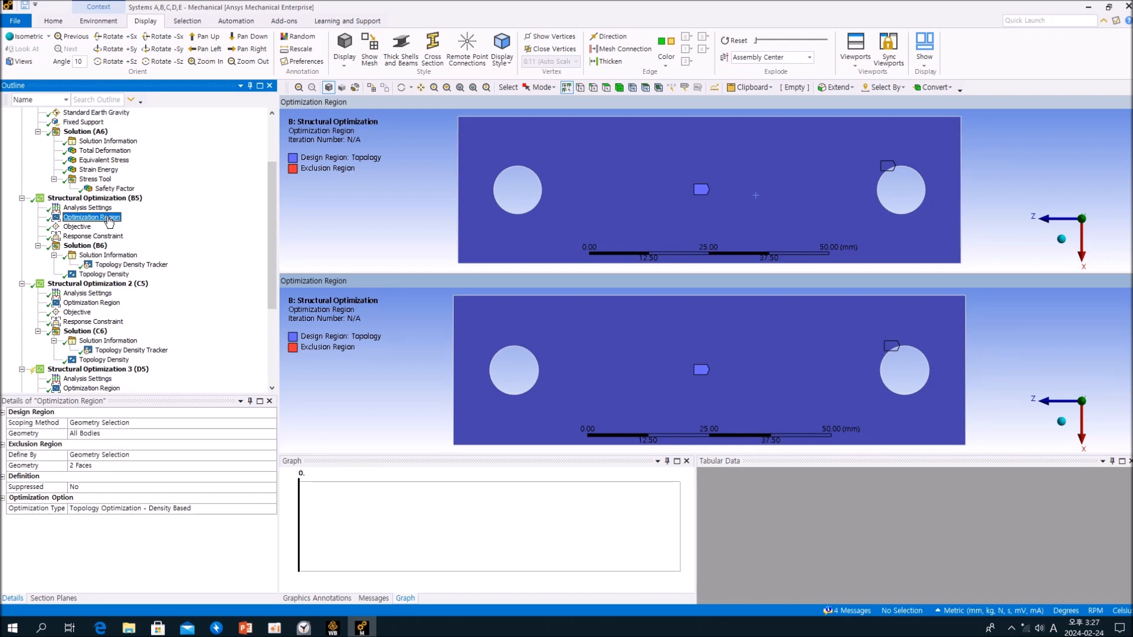
click(402, 369)
click(107, 303)
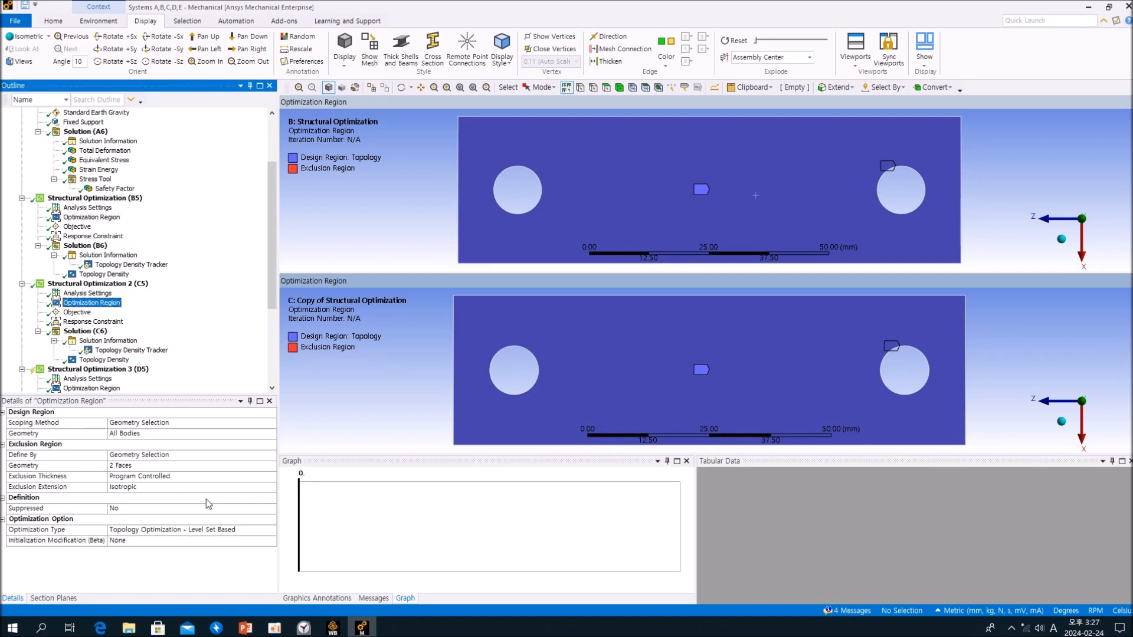
click(364, 203)
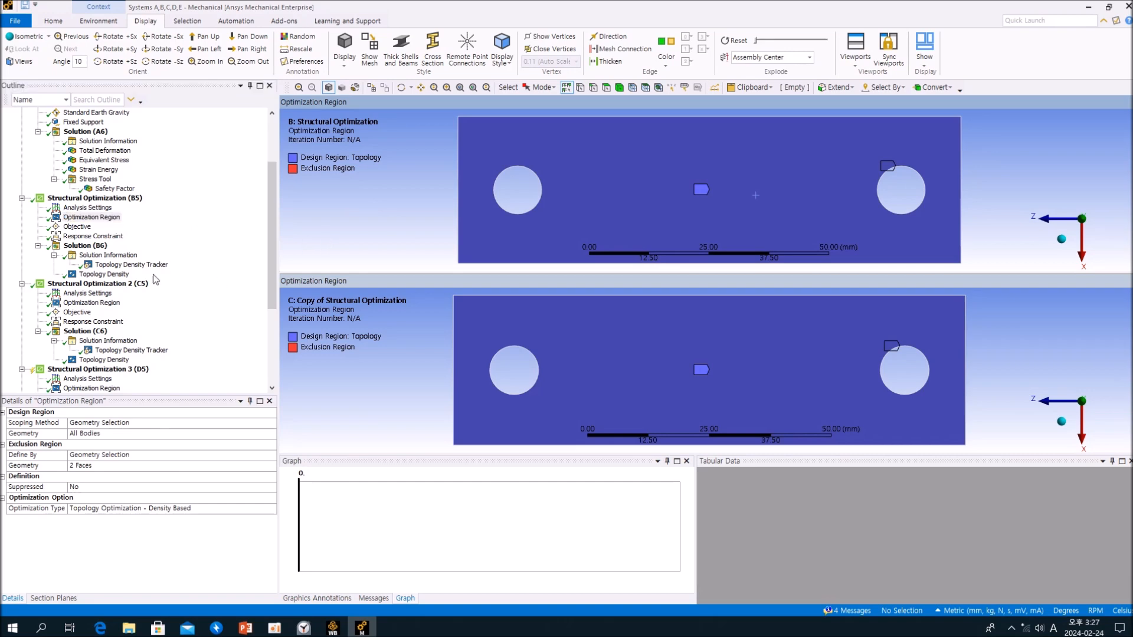
- Bring the Topology Density results of Solution (B6) and Solution (C6) back into the two viewports for comparison
click(104, 274)
click(358, 366)
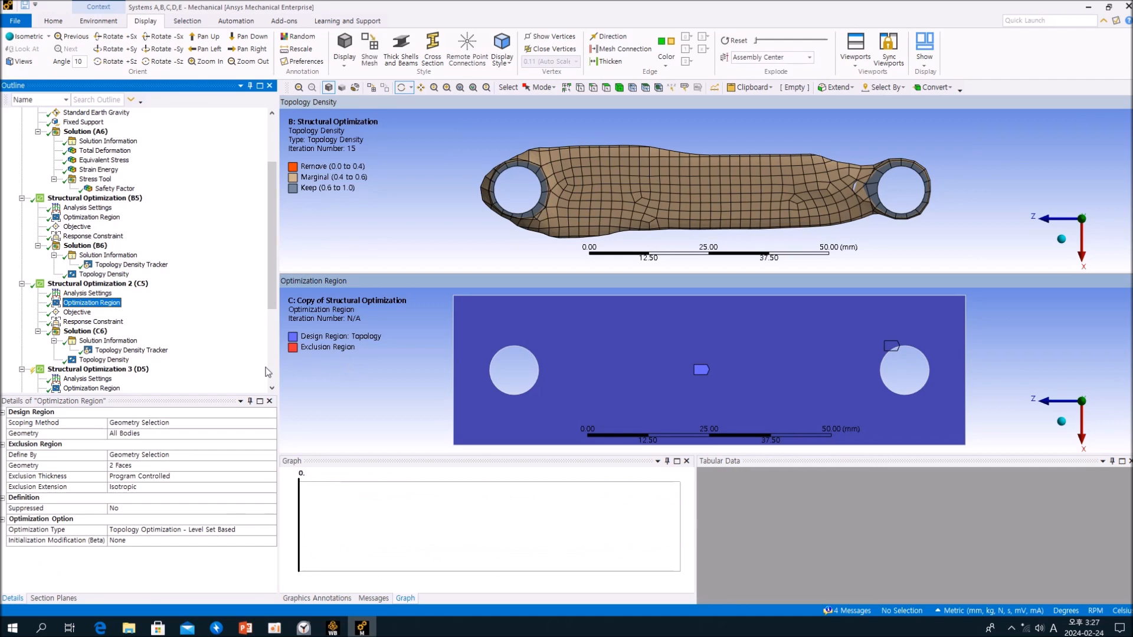
click(121, 360)
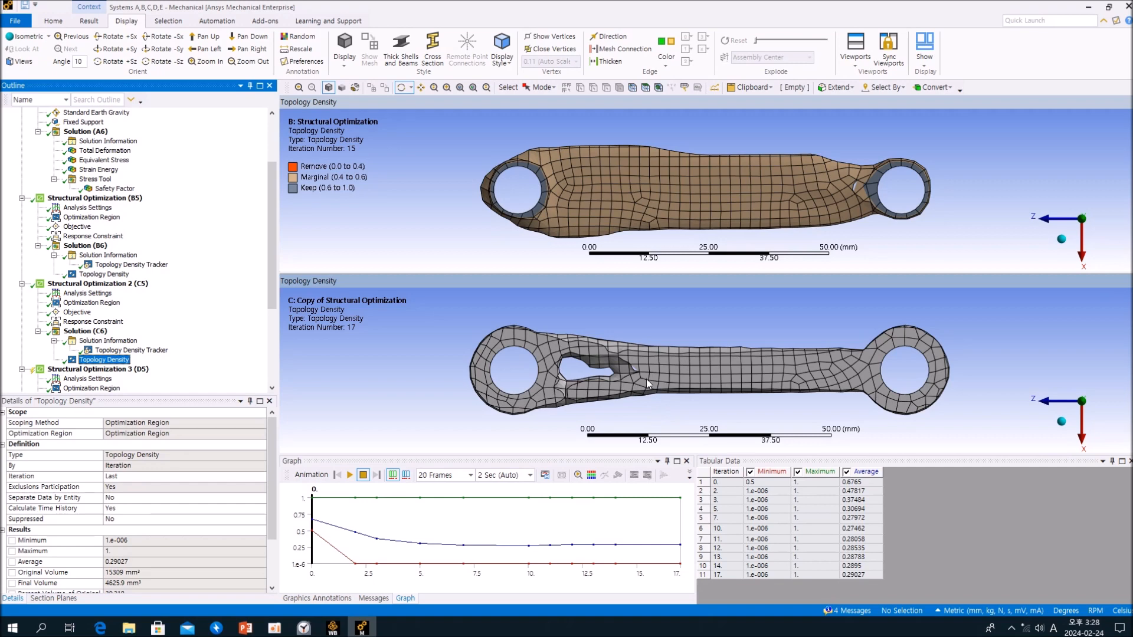
- Inspect the mesh and the internal cutout of Solution (C6)'s optimized shape up close in the lower viewport
click(681, 383)
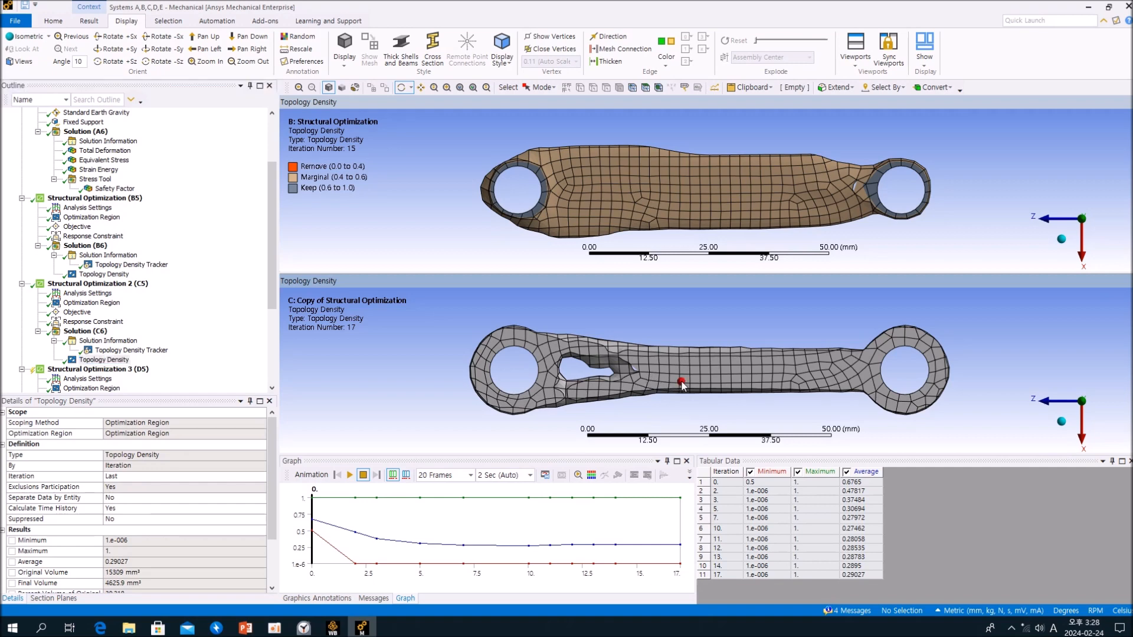
drag(681, 382, 693, 380)
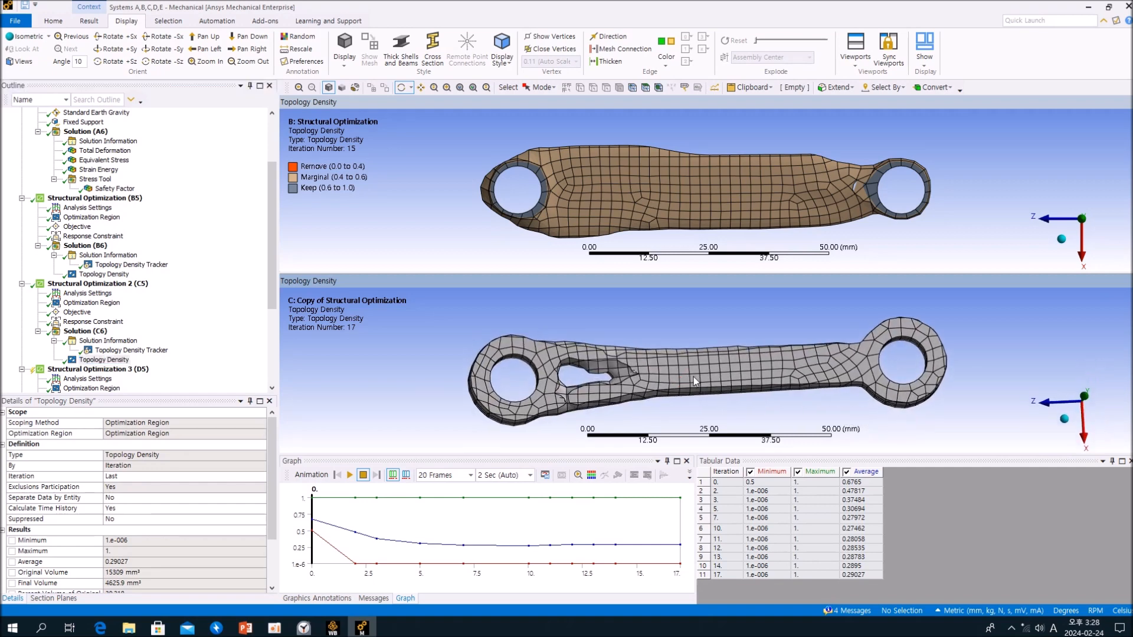
scroll(649, 379, up, 10)
mouse_move(443, 381)
mouse_down()
mouse_move(460, 373)
mouse_move(408, 395)
mouse_move(339, 381)
mouse_up()
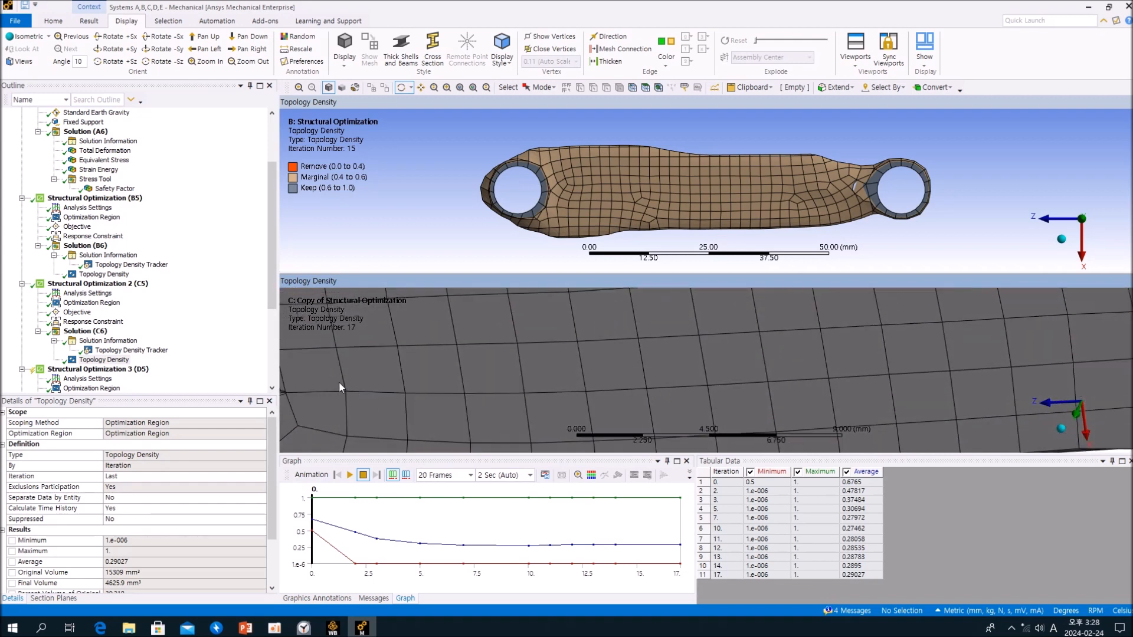
ctrl+middle_drag(394, 380, 632, 347)
scroll(626, 335, down, 10)
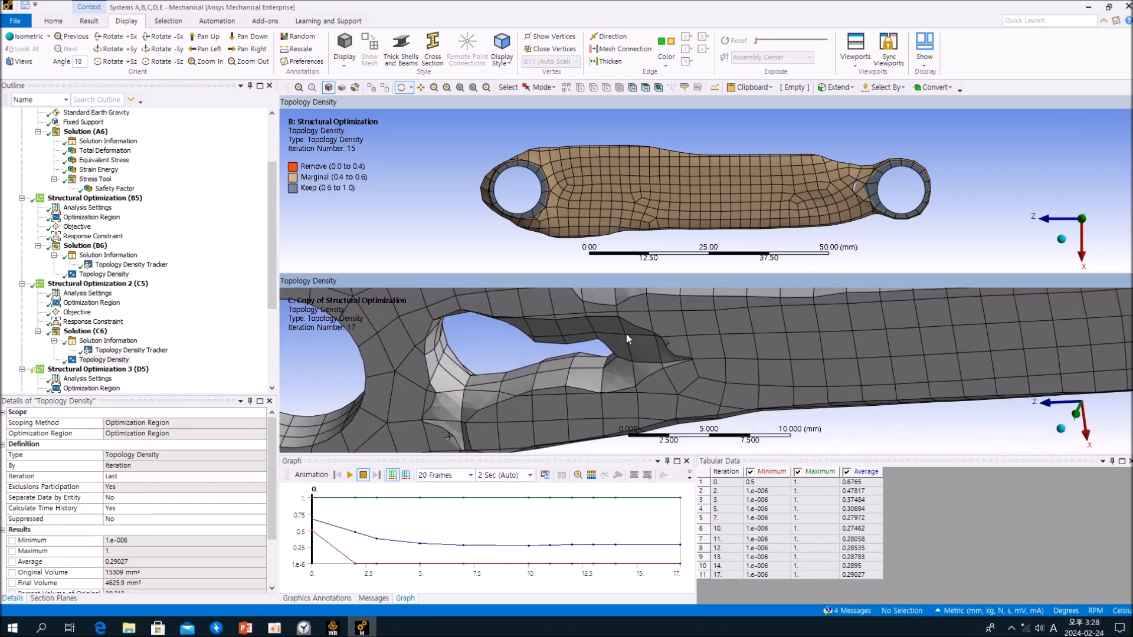
drag(623, 339, 691, 339)
click(232, 360)
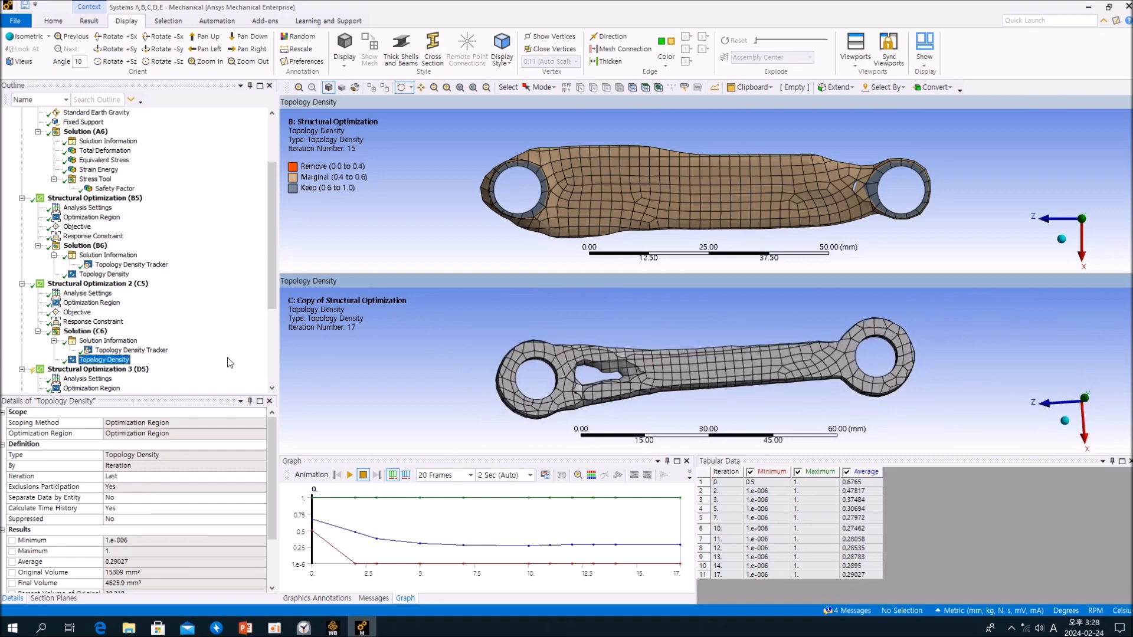
- Close Mechanical and return to the Workbench project schematic, bringing systems B to E into view
click(1128, 7)
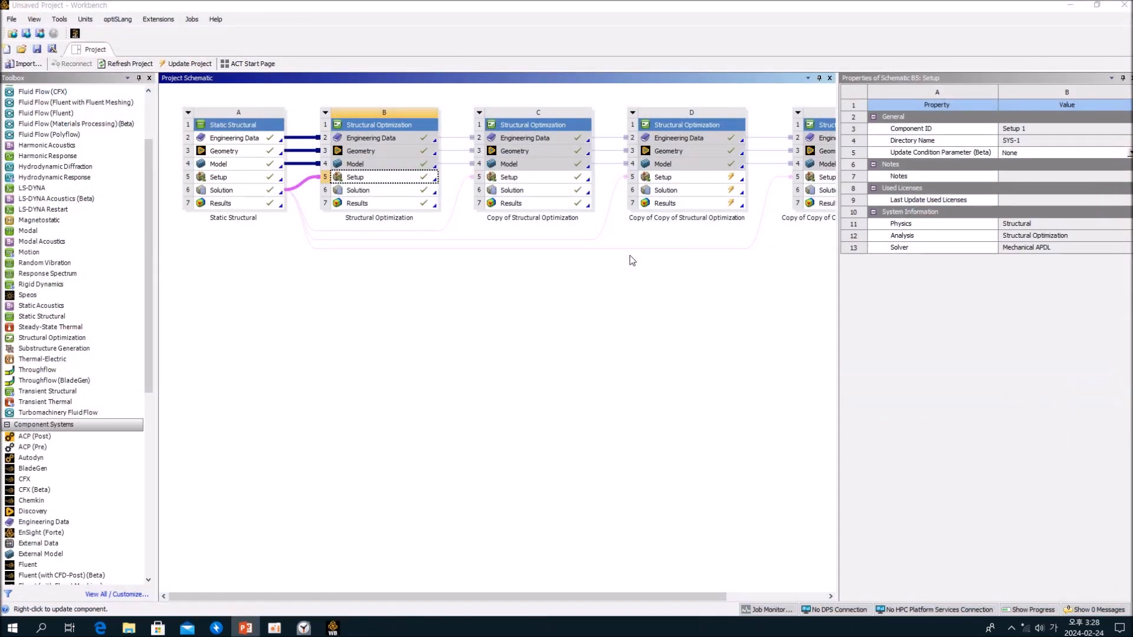
click(625, 261)
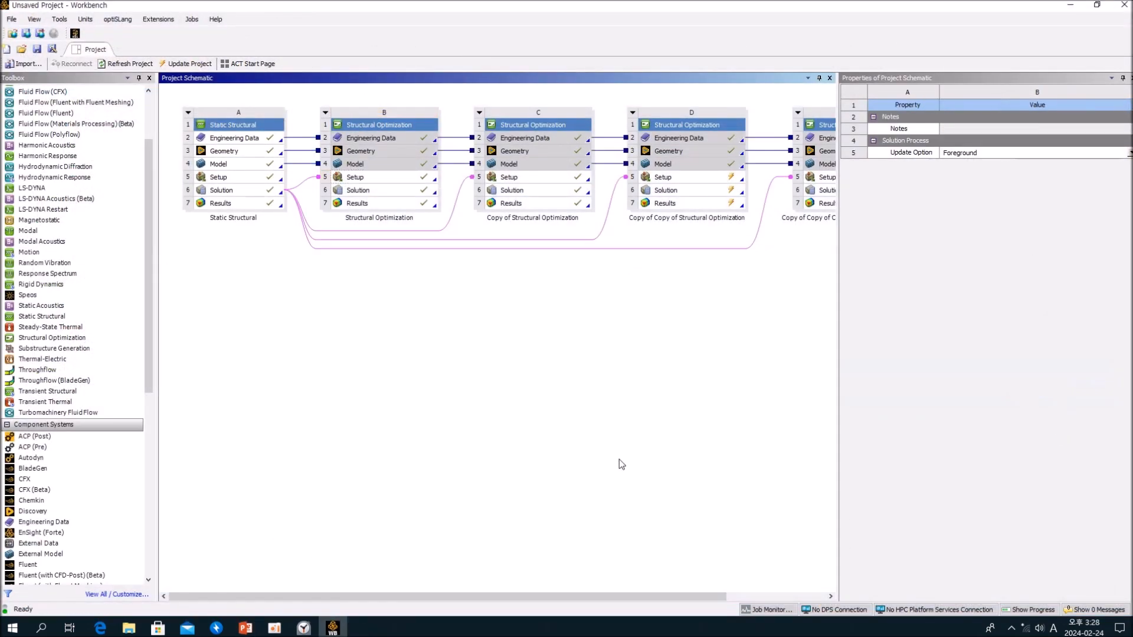
drag(607, 596, 779, 581)
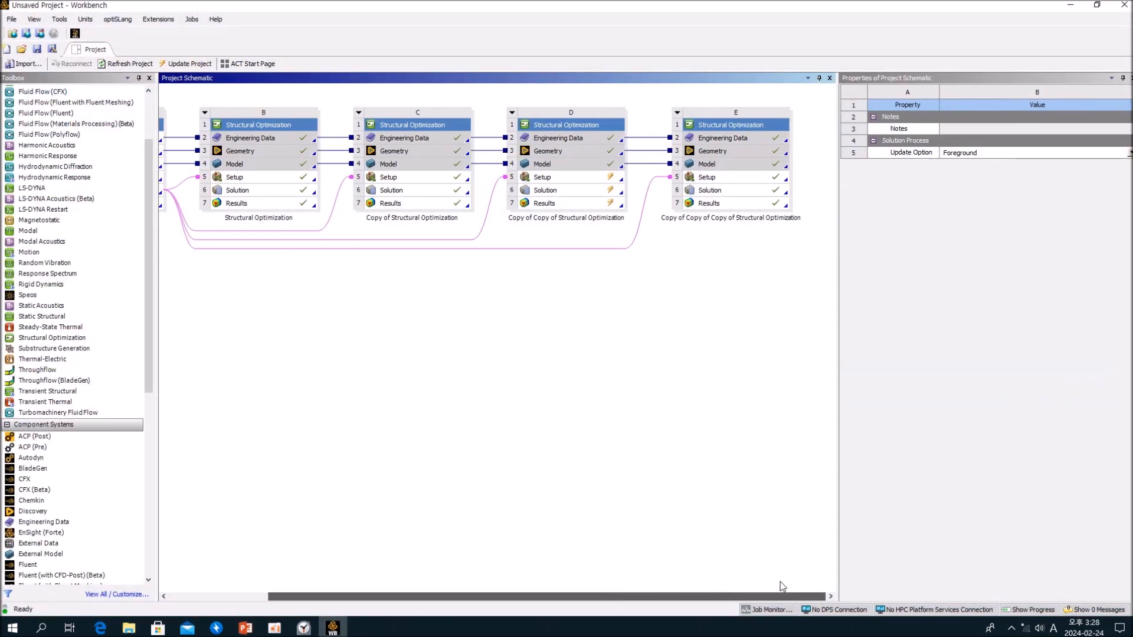
- Run Update Upstream Components on the Results cell of Structural Optimization system D
right_click(567, 180)
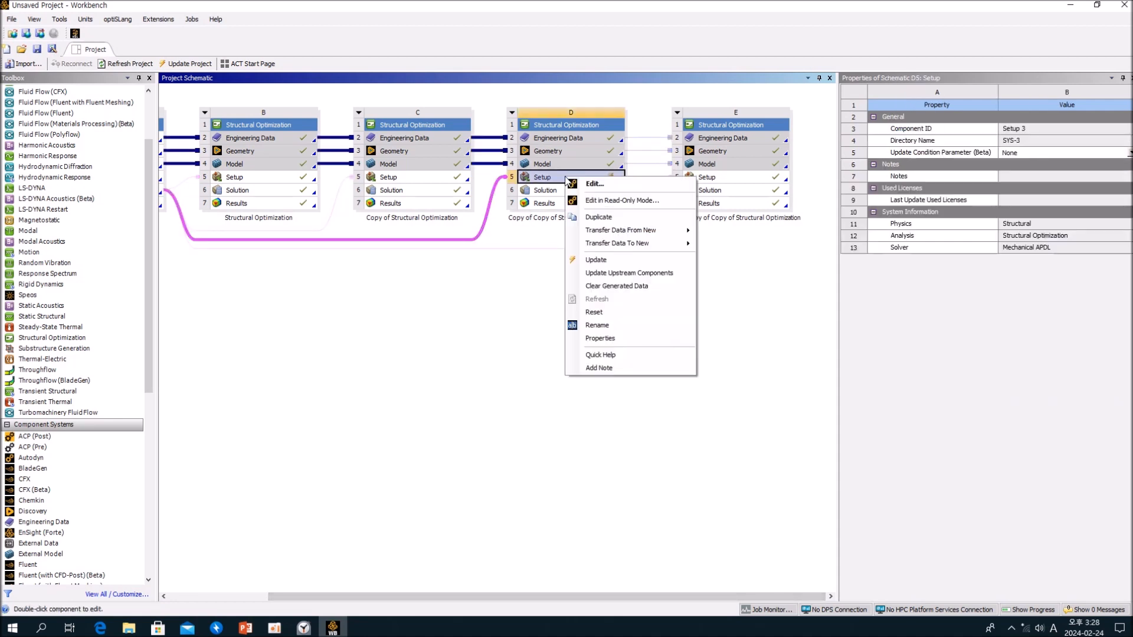
click(552, 204)
right_click(552, 204)
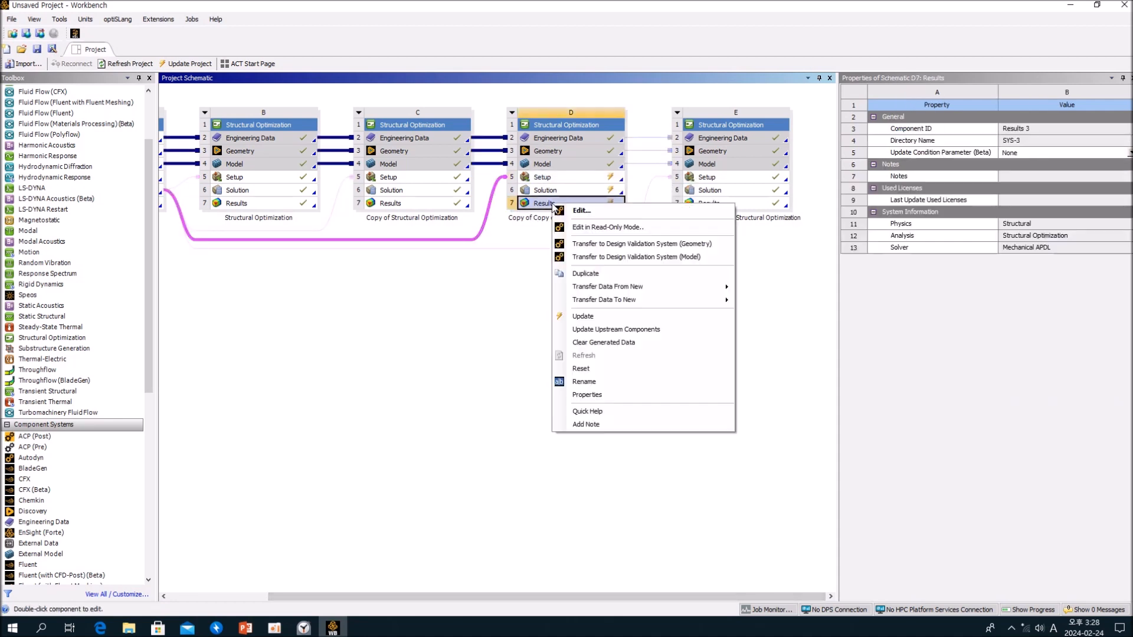
click(605, 328)
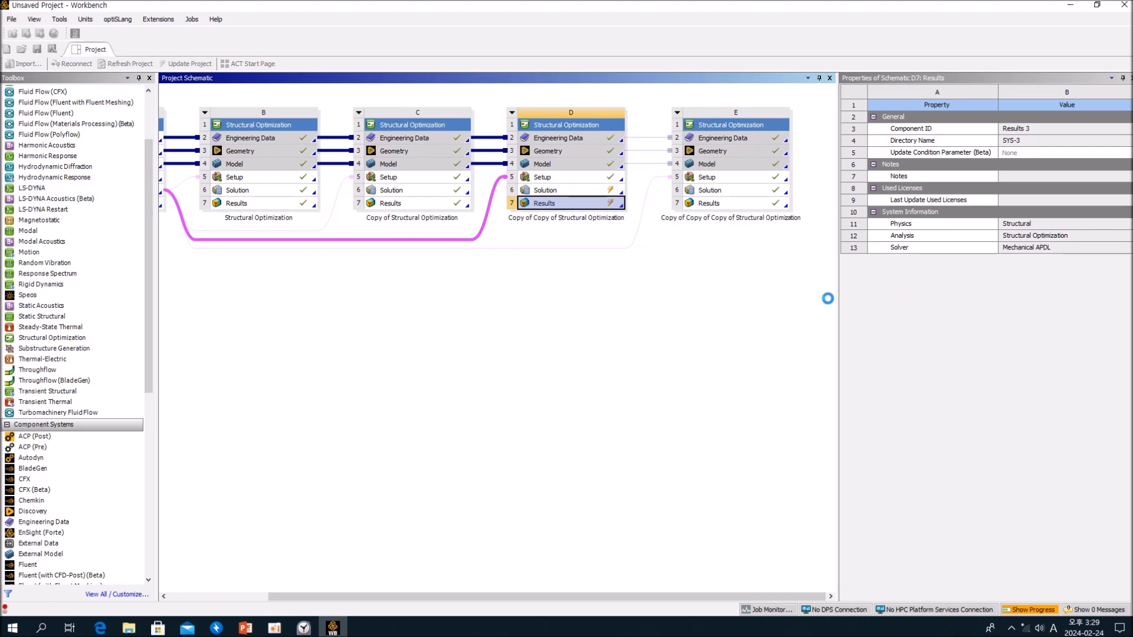
- Transfer the Results of Structural Optimization system B to a design validation system through Model, and update those Results
drag(834, 296, 984, 292)
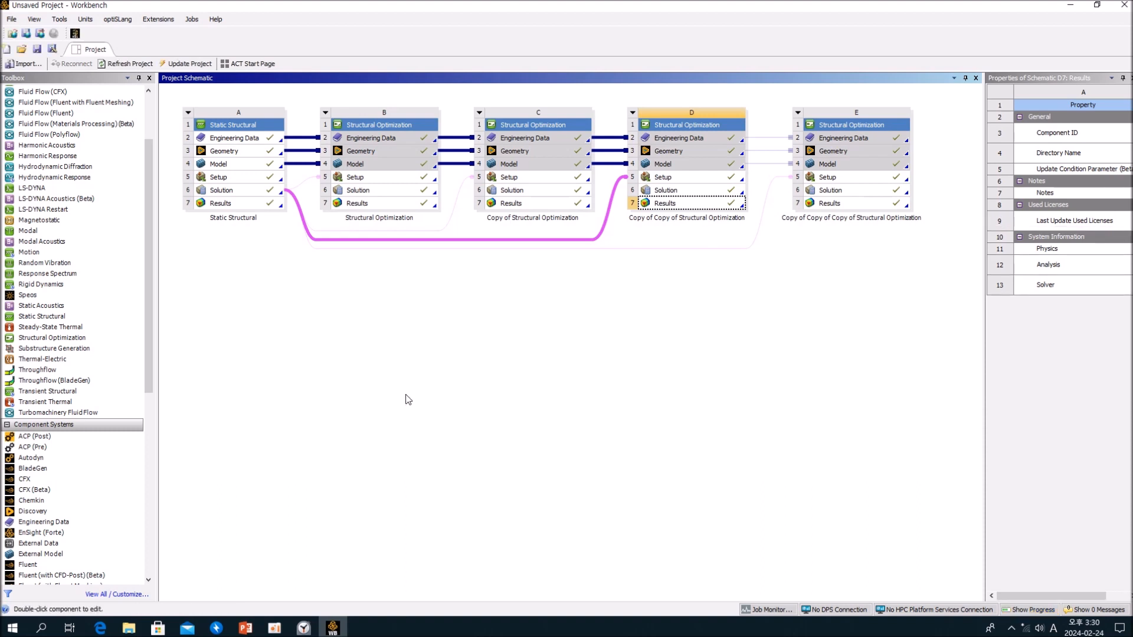
click(431, 361)
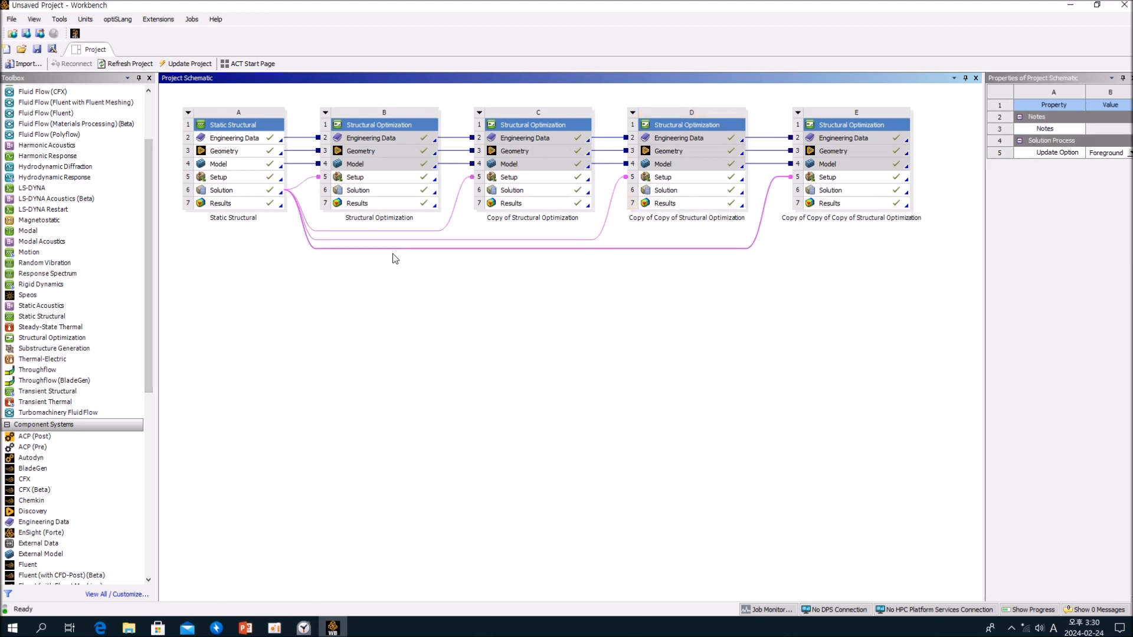
right_click(373, 205)
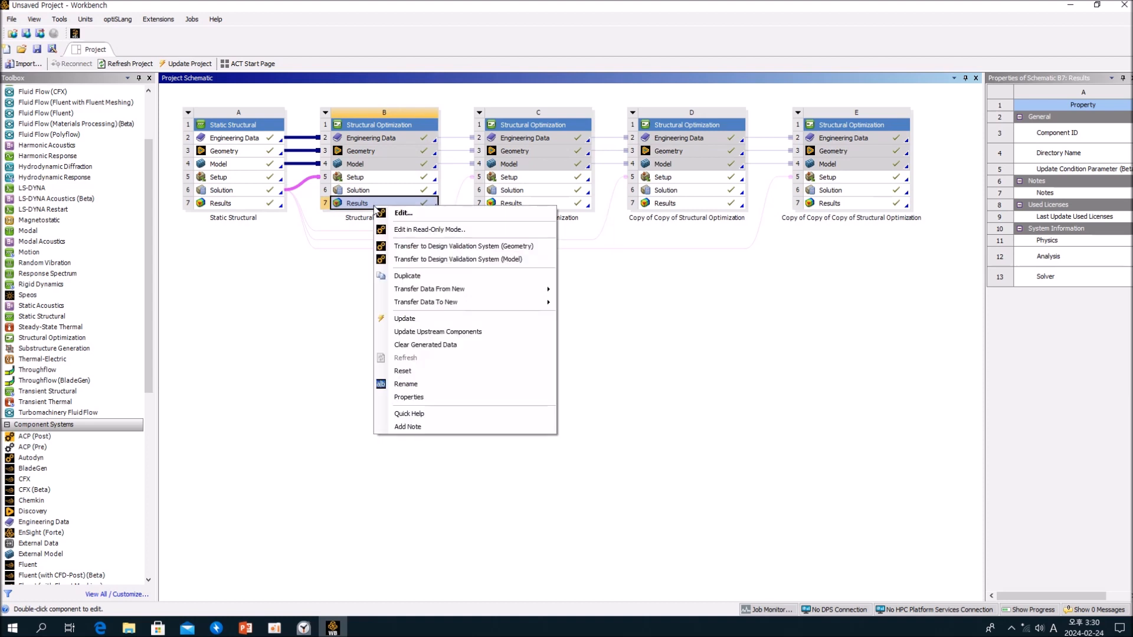
click(426, 260)
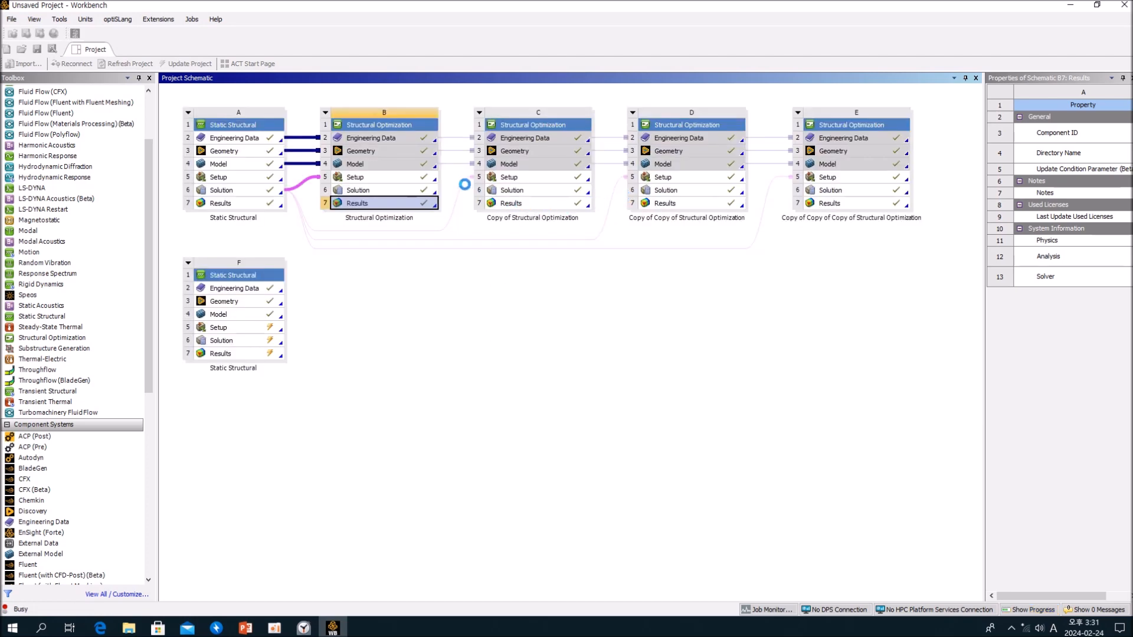
right_click(385, 206)
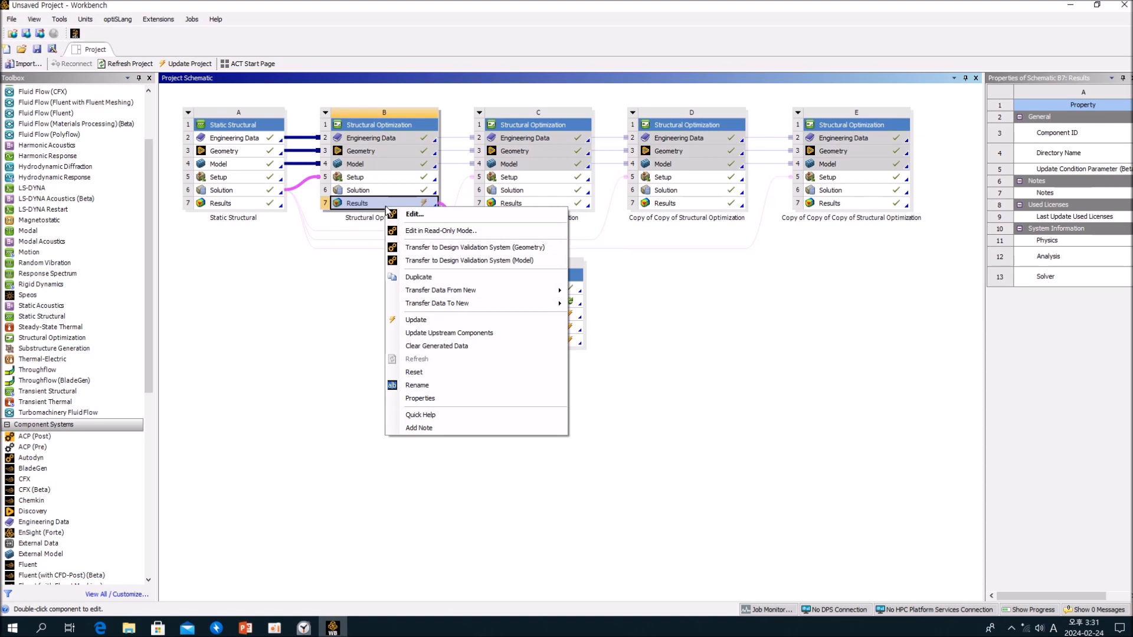
click(415, 316)
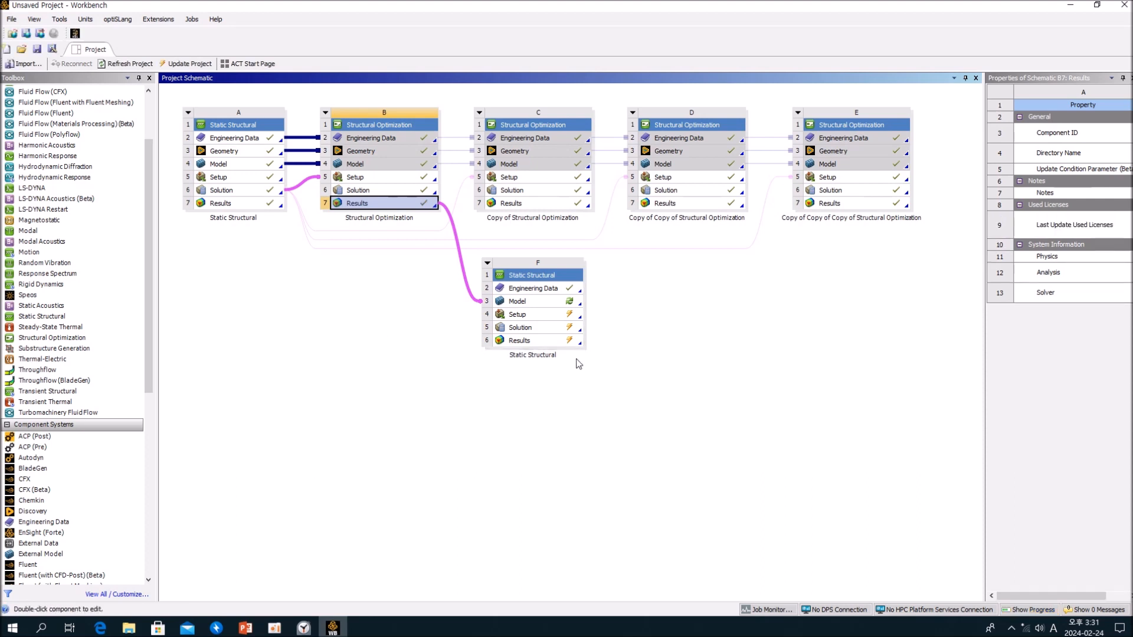
- Try to open and update the Model cell of the new Static Structural system F
right_click(537, 302)
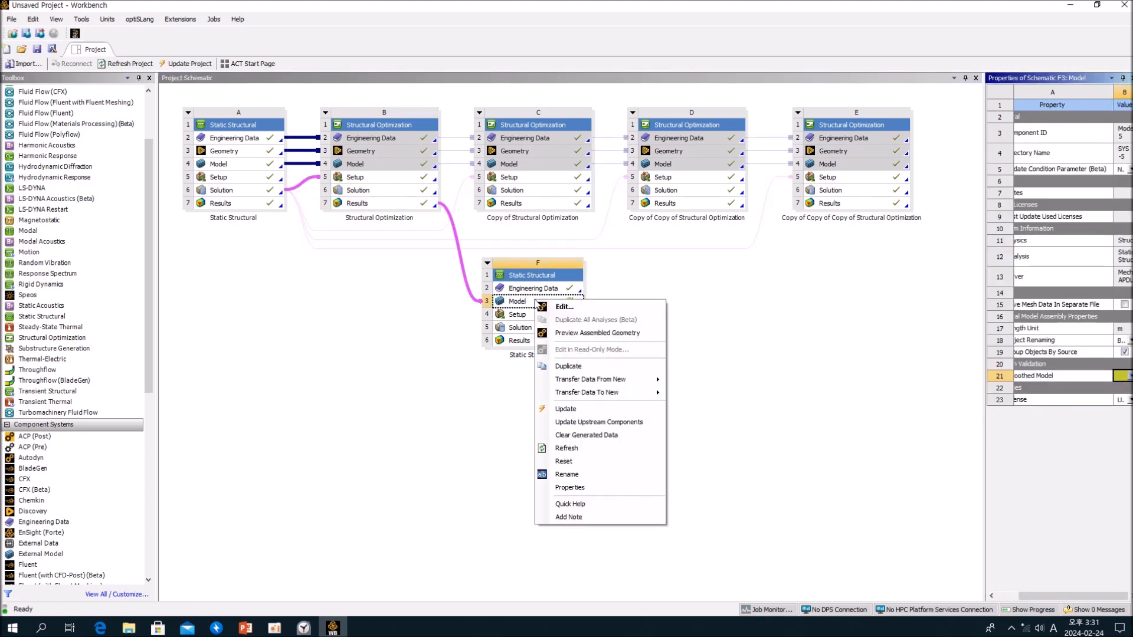
click(539, 307)
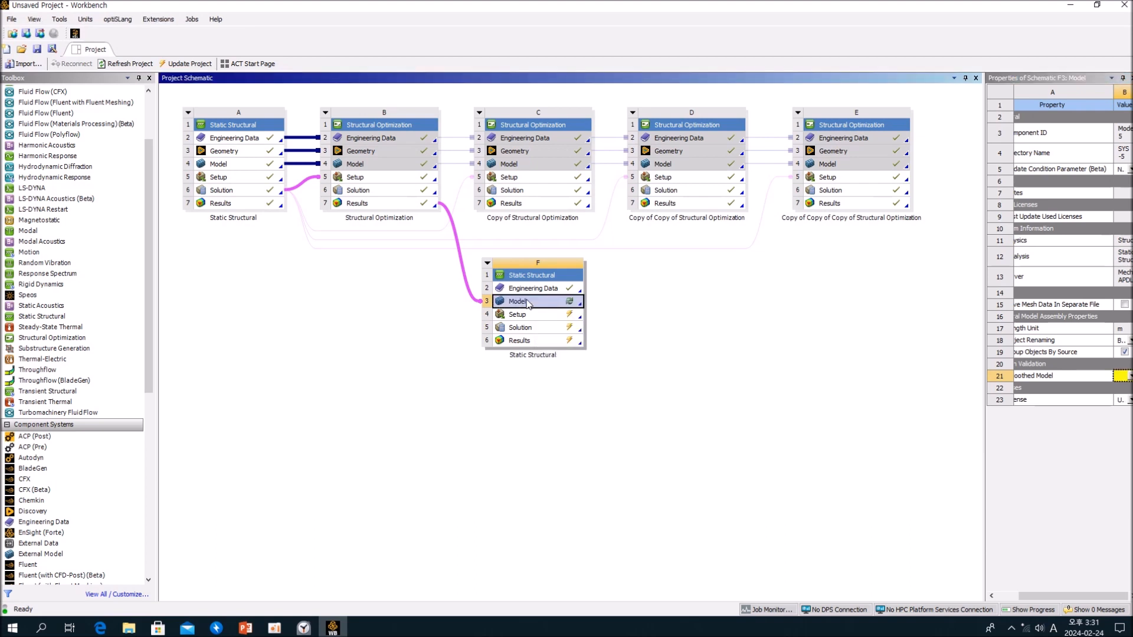
click(605, 357)
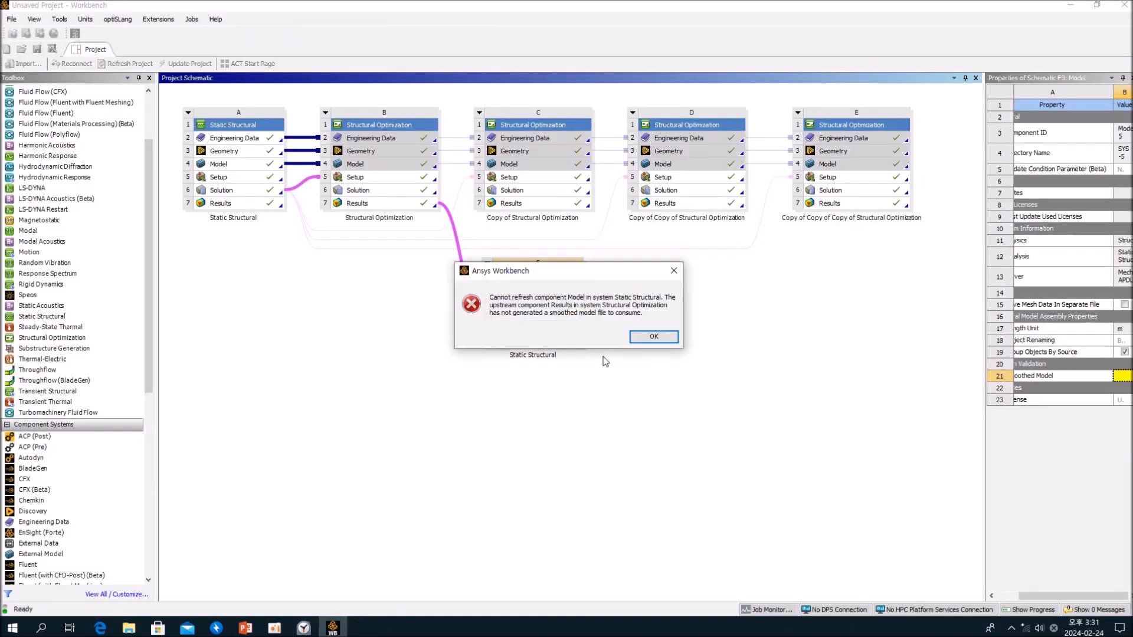
click(640, 336)
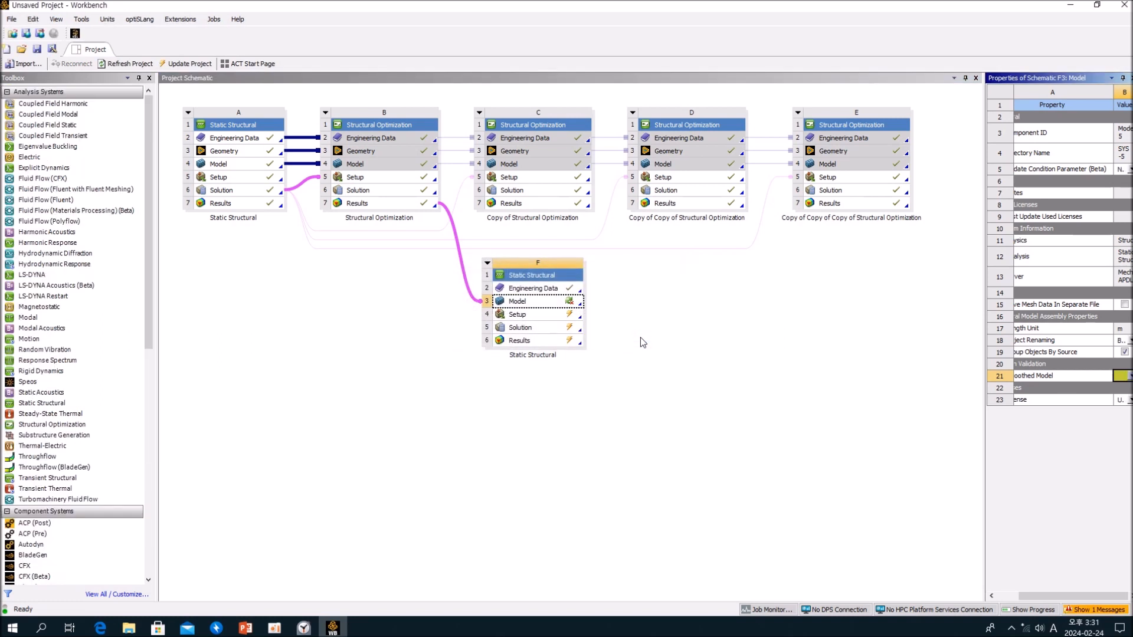
right_click(532, 301)
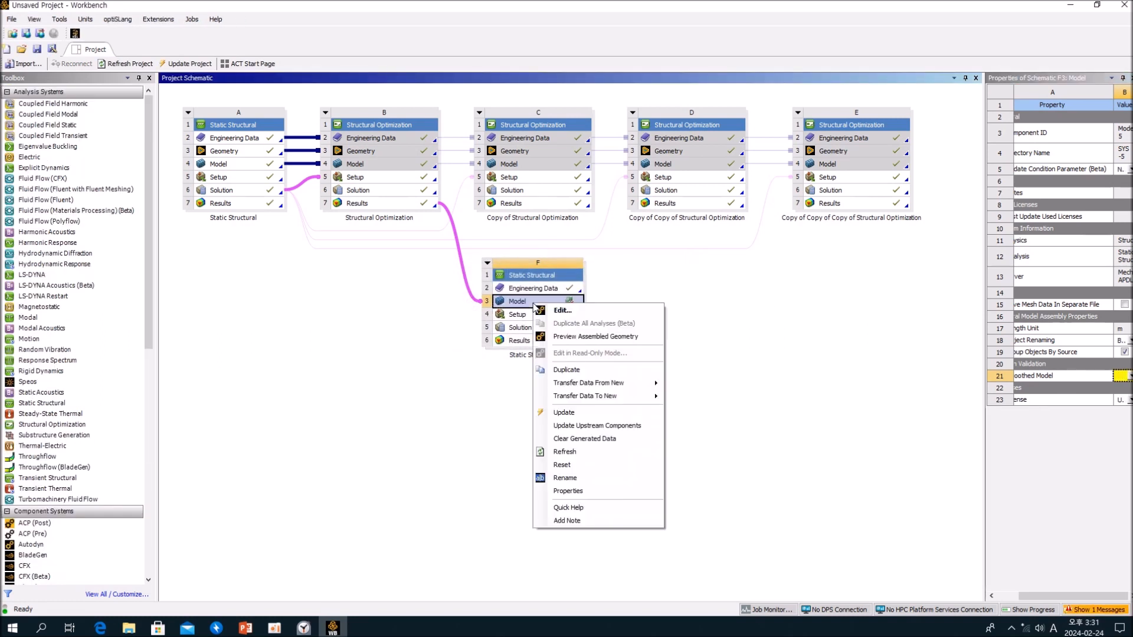
click(563, 412)
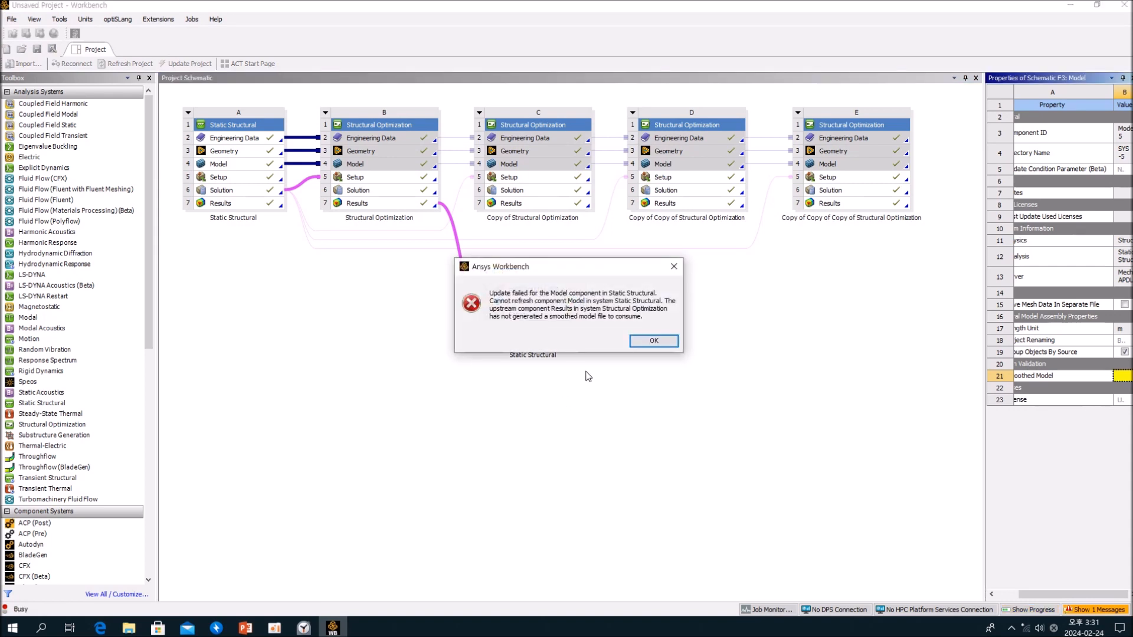
click(653, 343)
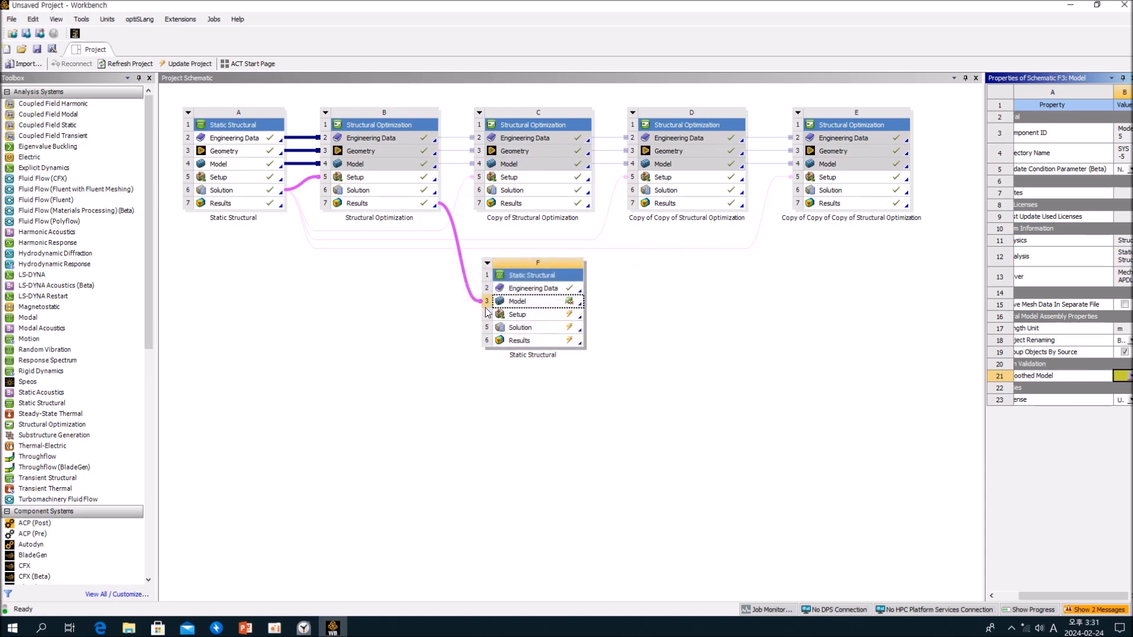
- Delete Static Structural system F from the project schematic
click(487, 264)
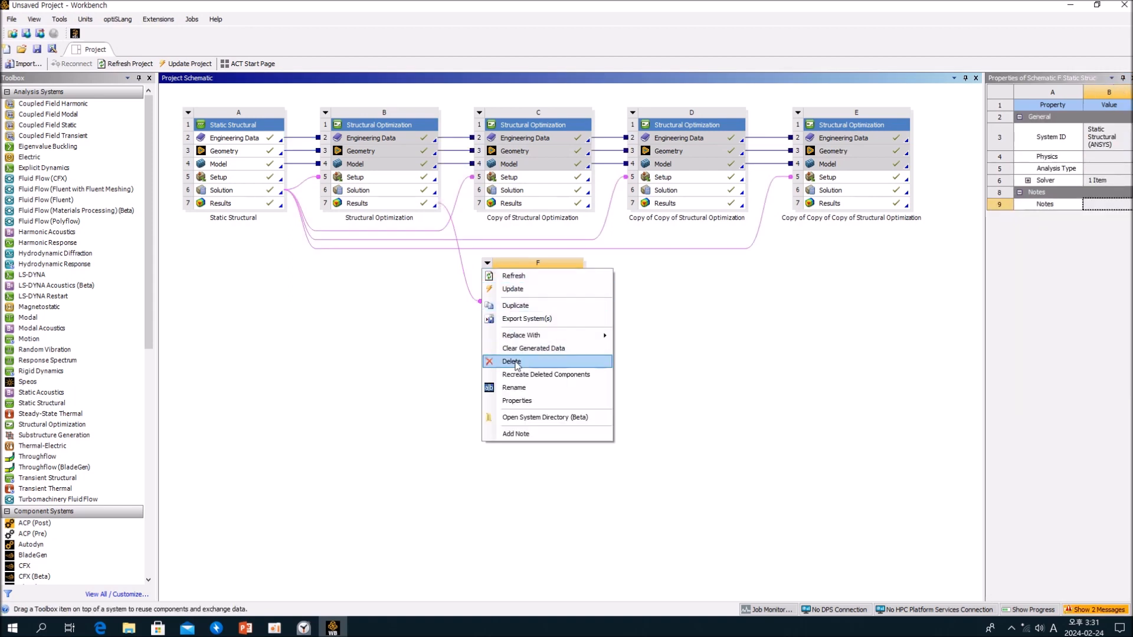
click(502, 362)
click(585, 333)
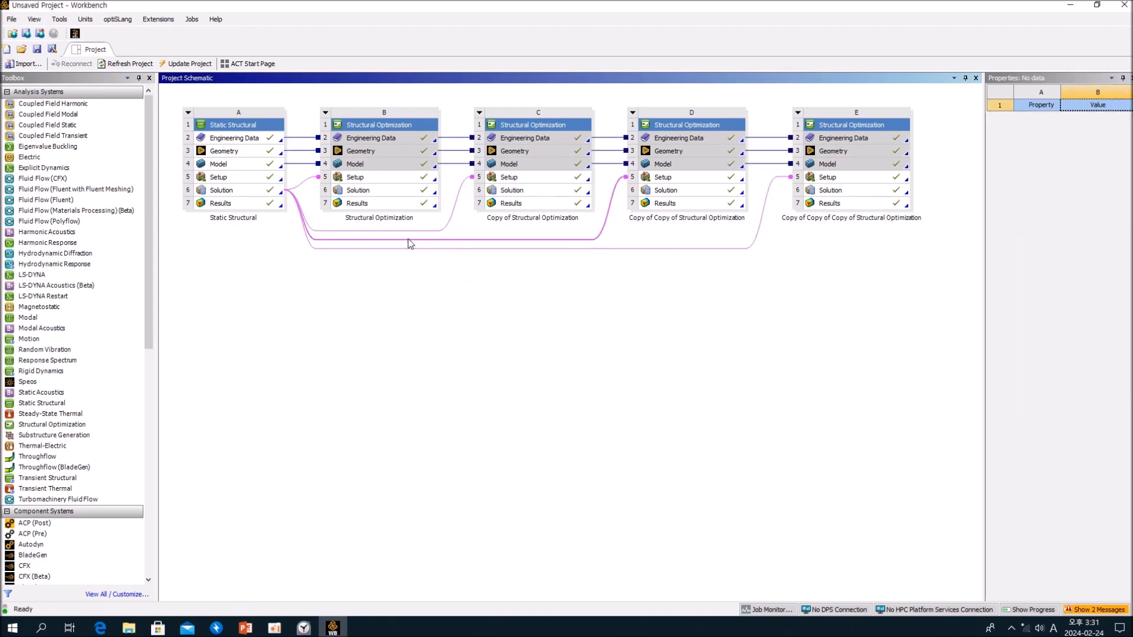
- Transfer system B's Results to a design validation system through Geometry, and update the Results cell
right_click(416, 208)
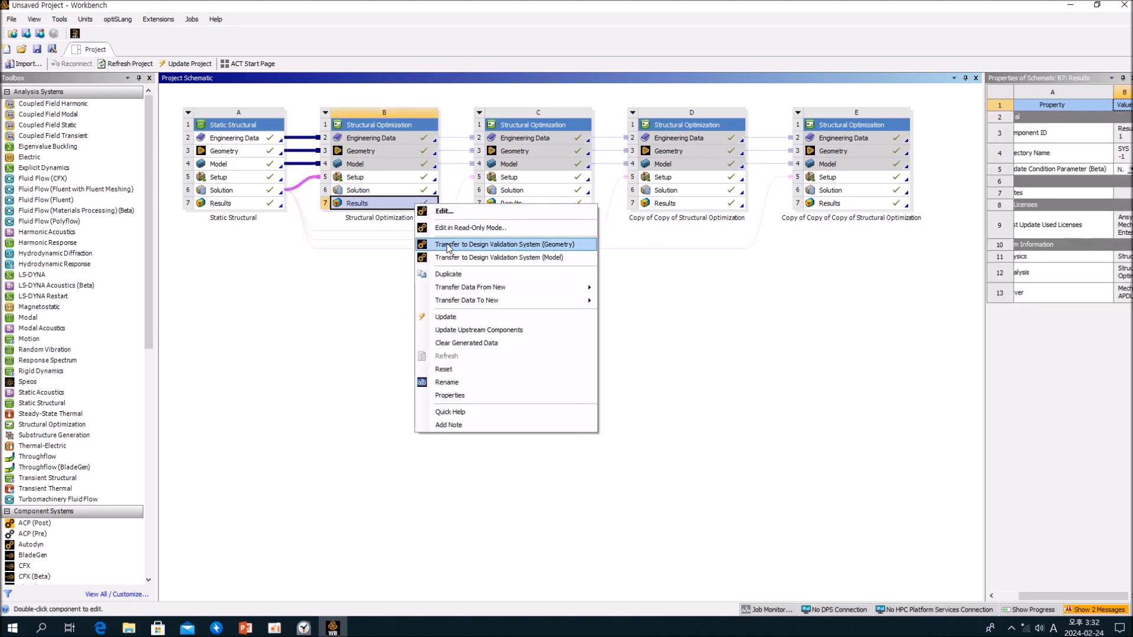
click(444, 260)
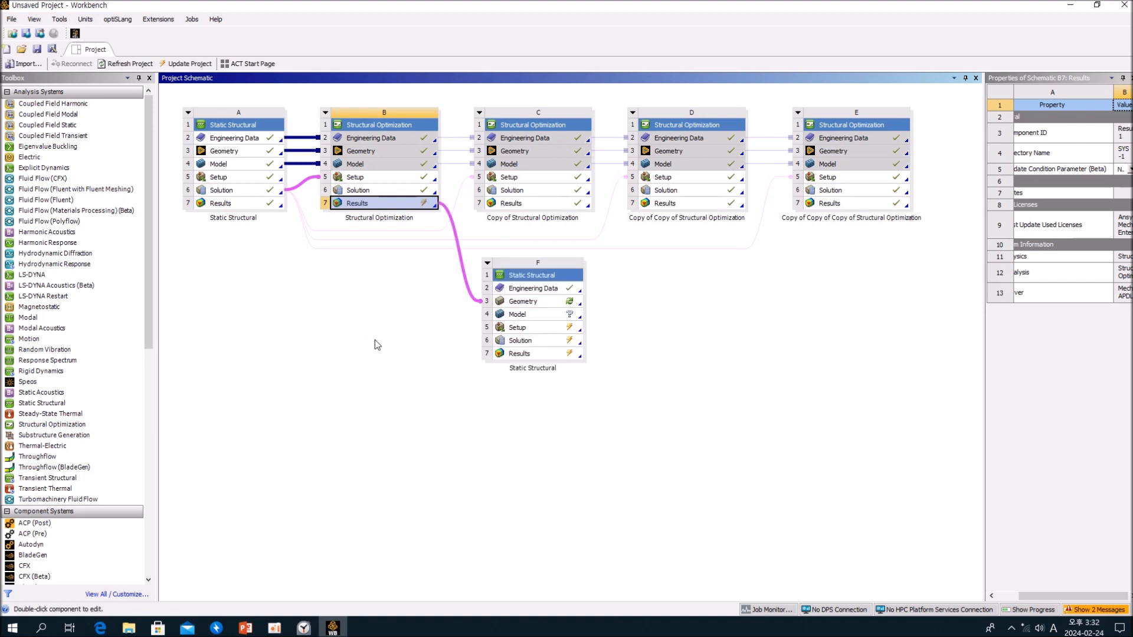
right_click(393, 201)
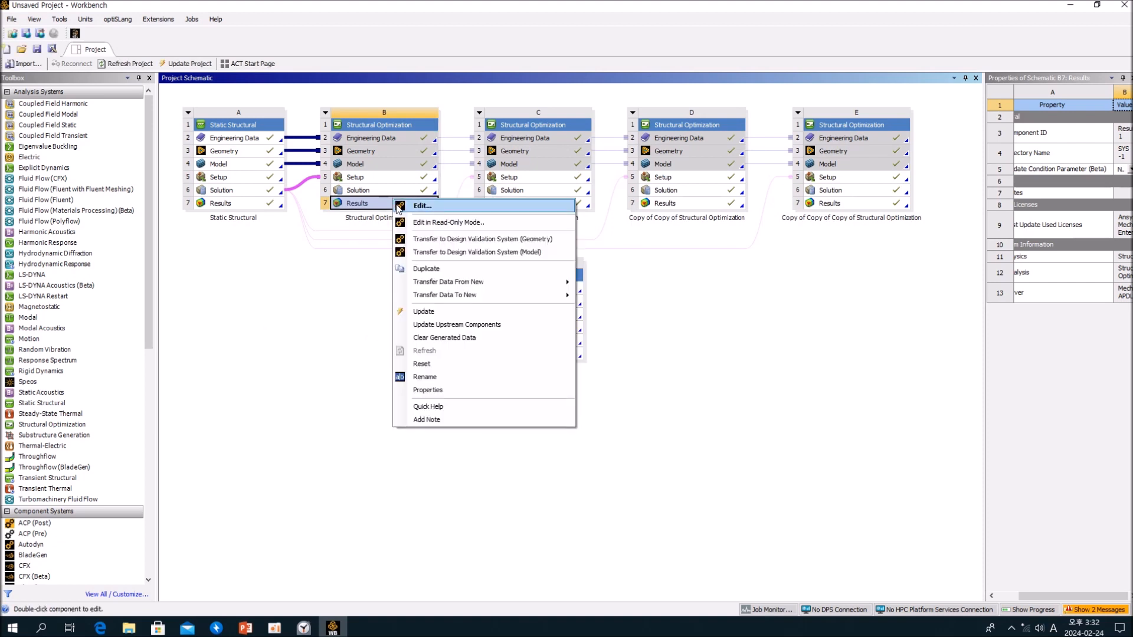
click(421, 311)
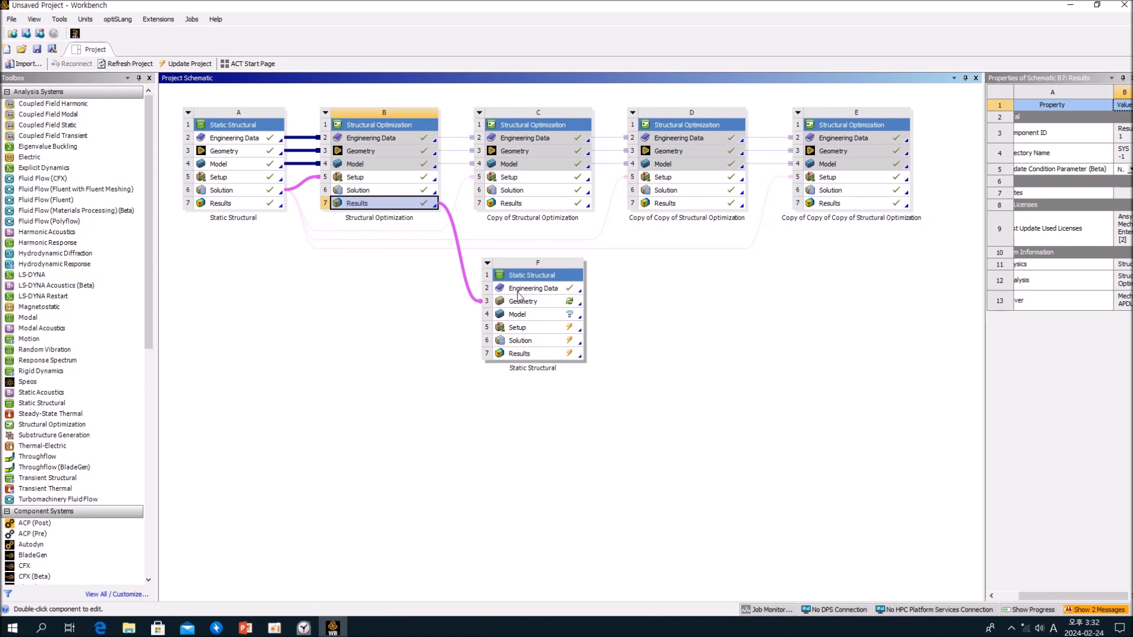
- Update the Geometry cell of the new Static Structural system F
click(373, 289)
right_click(519, 304)
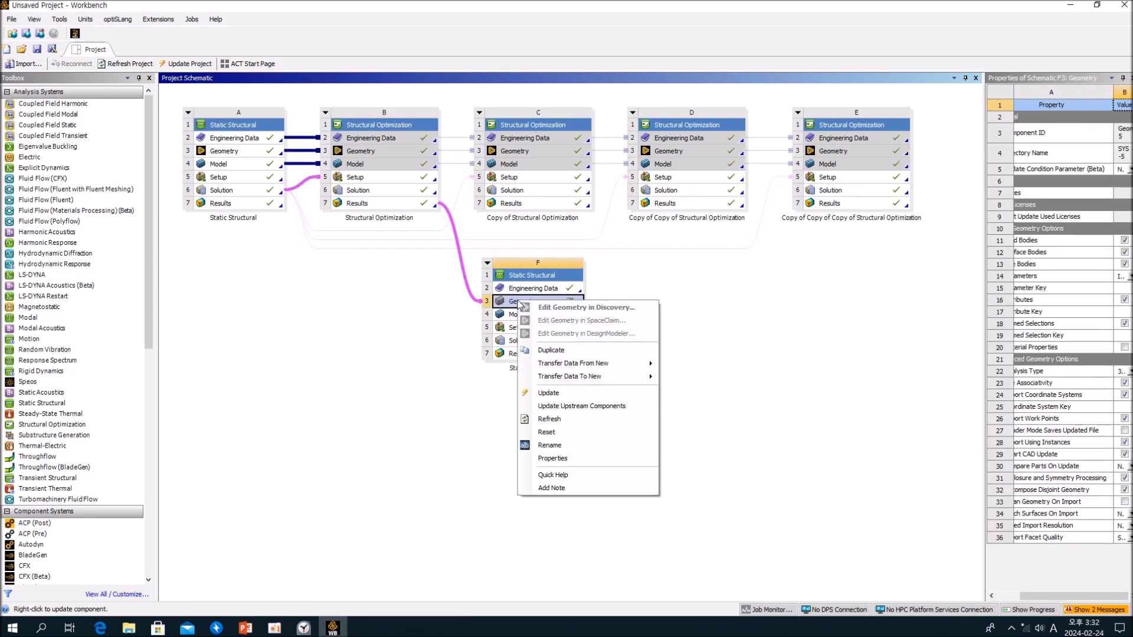
click(566, 393)
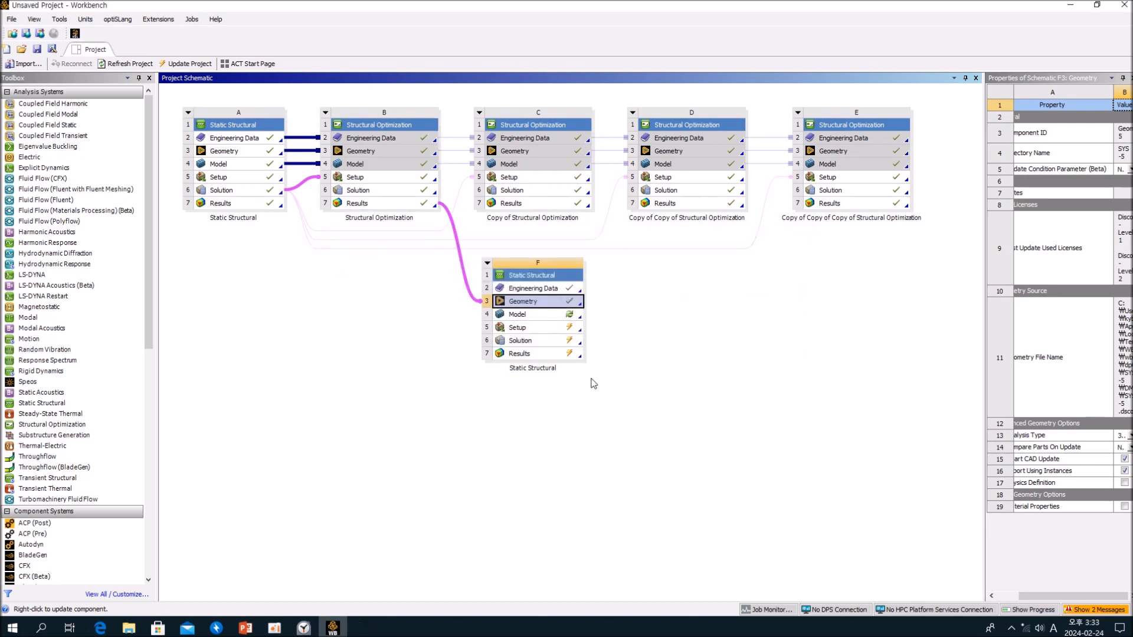
- Open system F's geometry in Discovery and hide the original plate component, leaving the optimized facet body shown
click(663, 364)
double_click(536, 302)
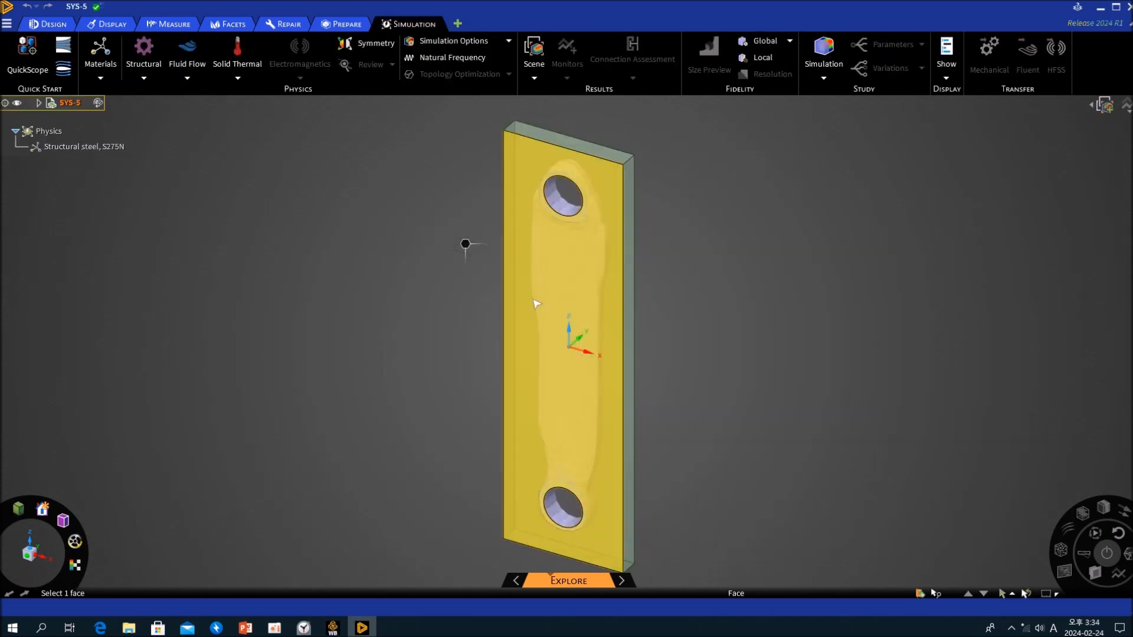
click(38, 102)
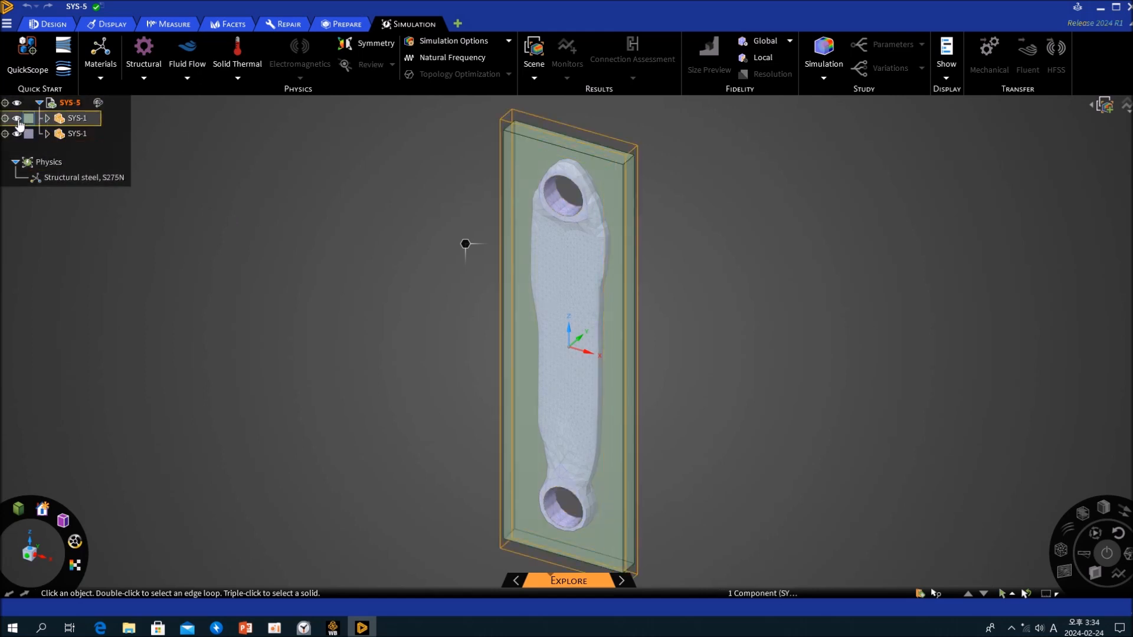
click(17, 118)
- Examine the optimized facet body up close from several angles, including its faceted surfaces around both holes
scroll(580, 208, up, 5)
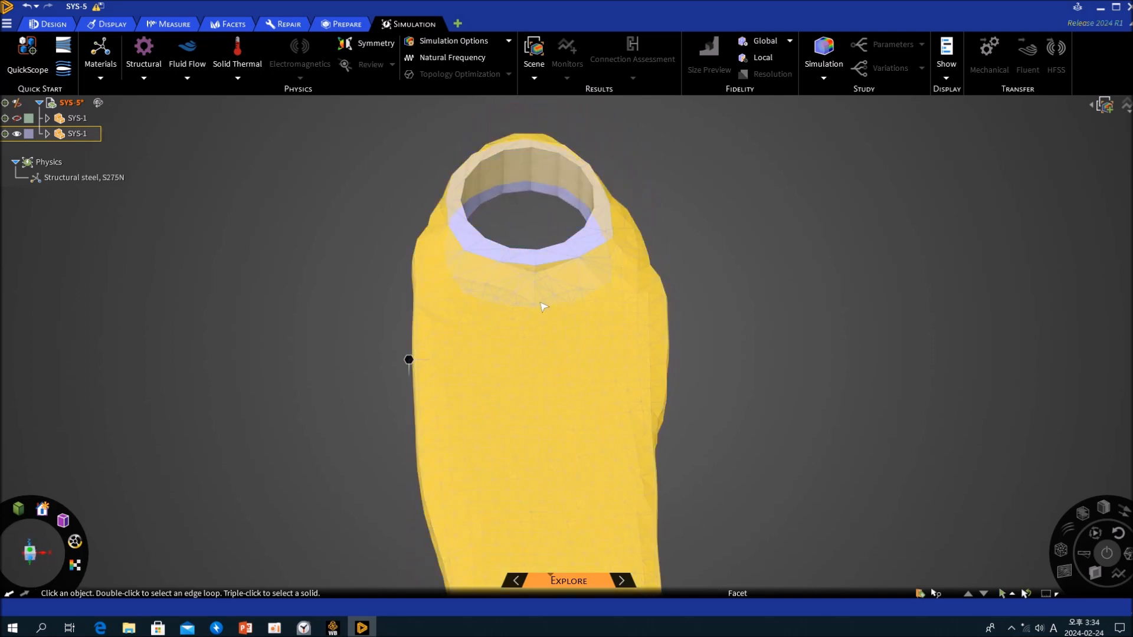
scroll(541, 303, up, 5)
middle_drag(549, 262, 571, 308)
scroll(572, 303, down, 5)
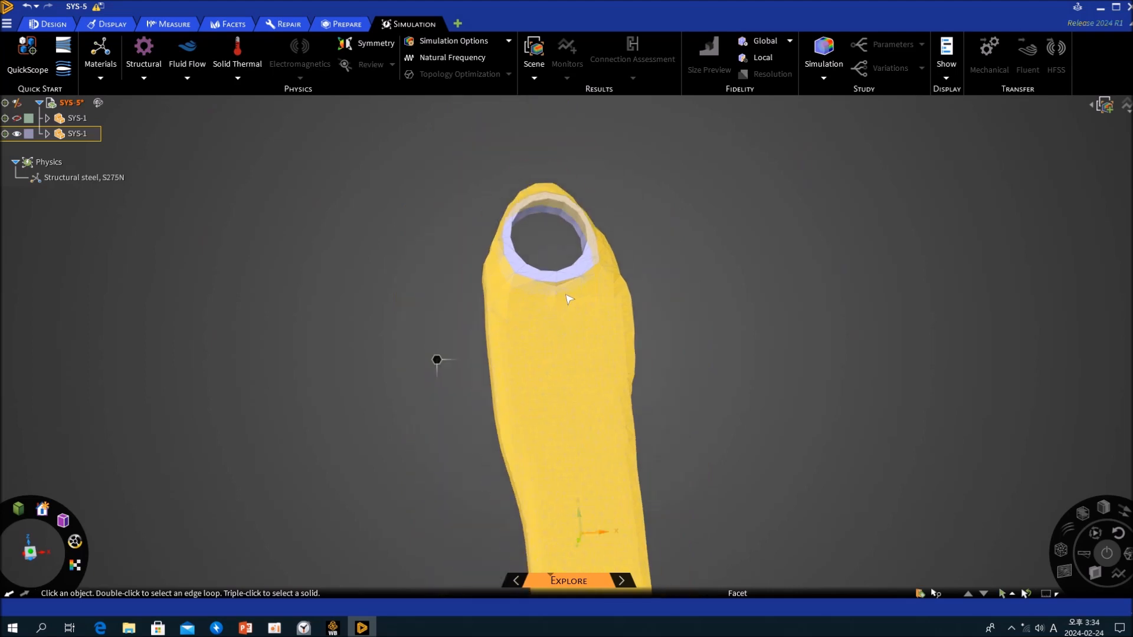
scroll(575, 296, down, 5)
middle_drag(647, 392, 342, 278)
scroll(619, 484, up, 5)
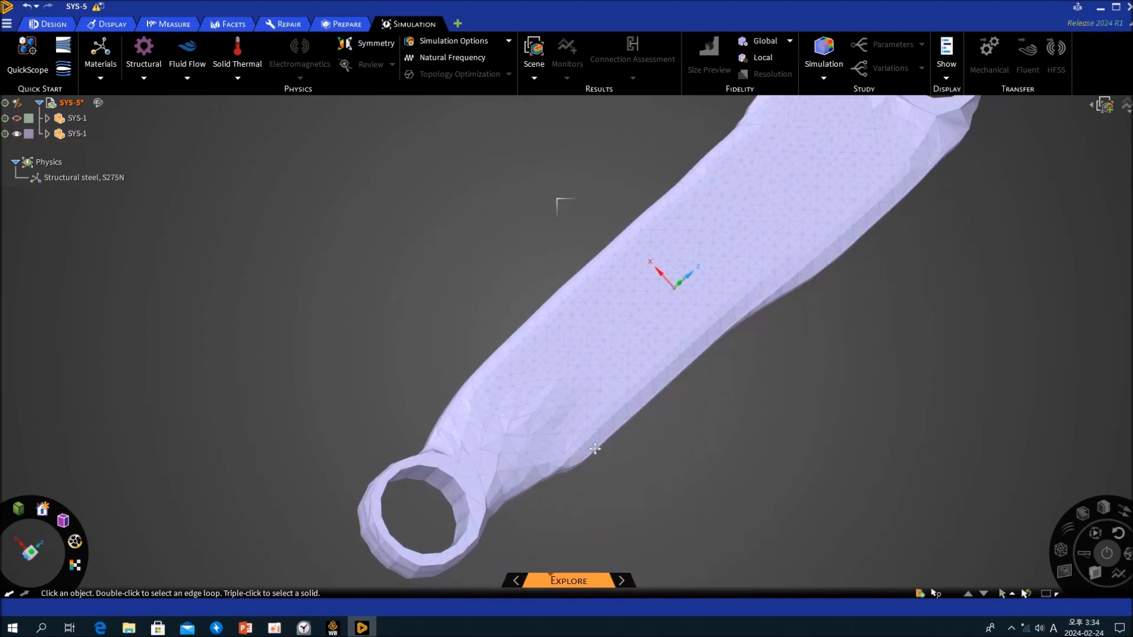
scroll(606, 397, up, 5)
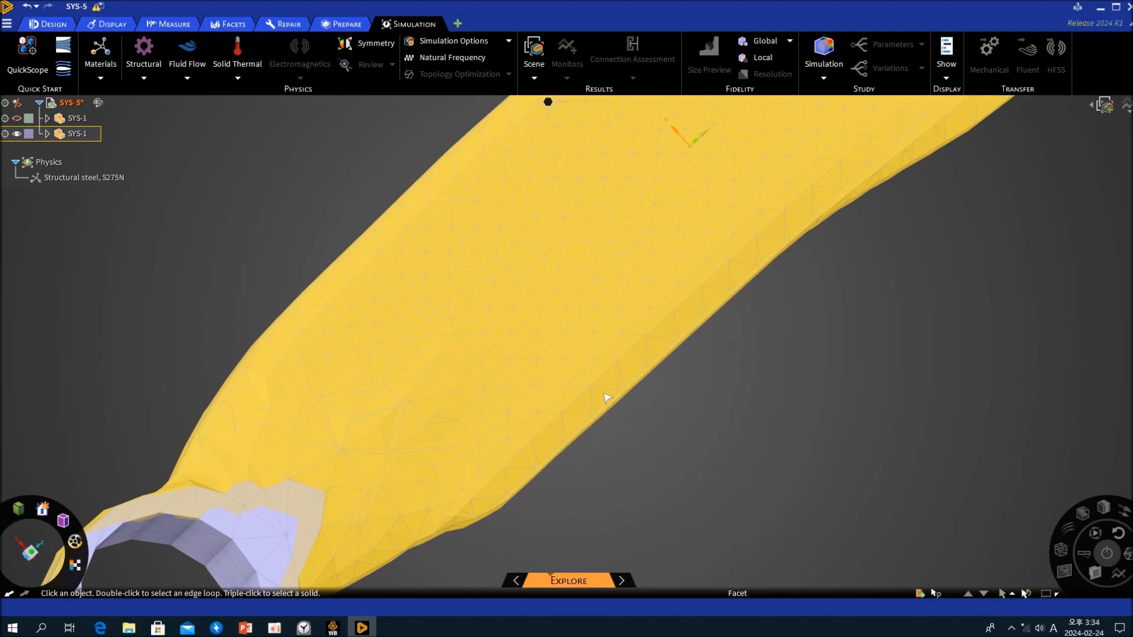
scroll(647, 427, down, 5)
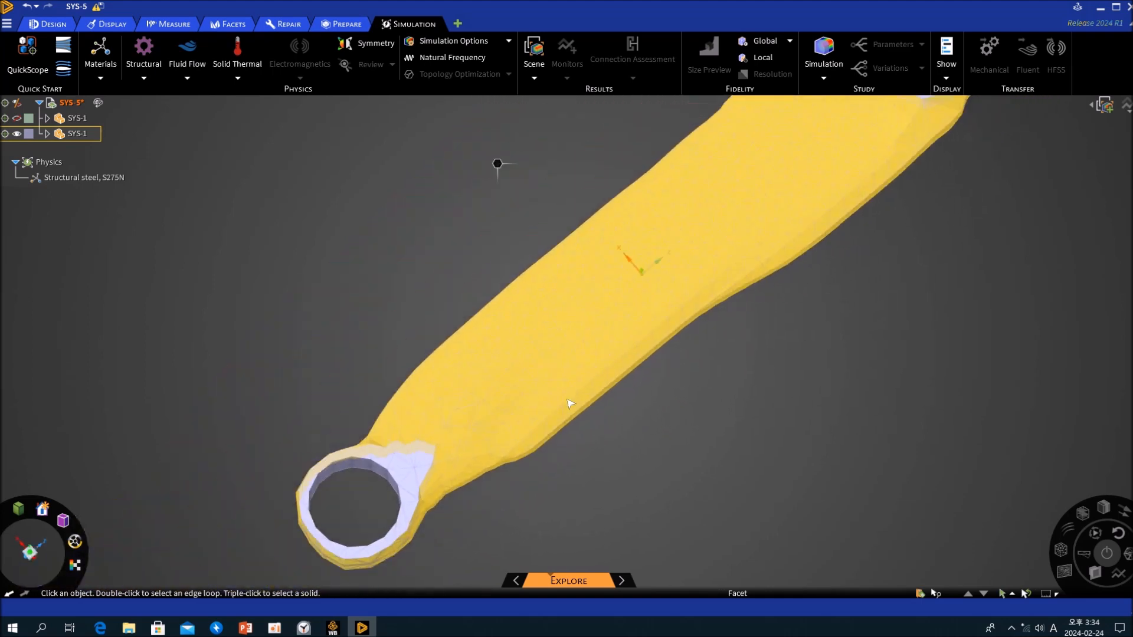
scroll(570, 404, down, 5)
scroll(726, 366, down, 3)
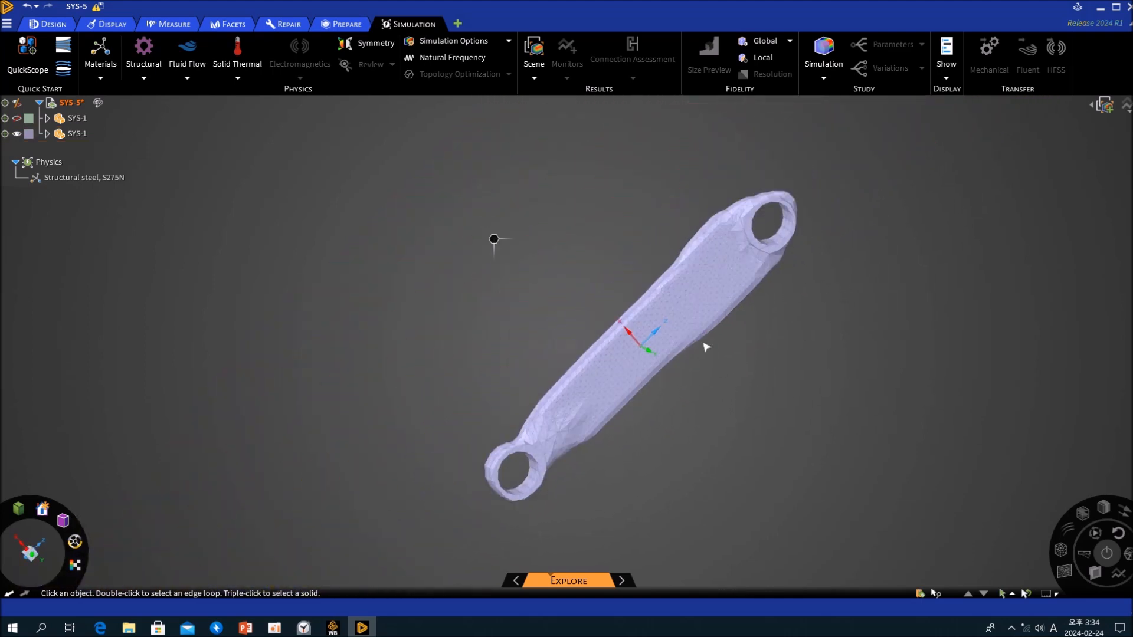
click(698, 273)
right_click(697, 272)
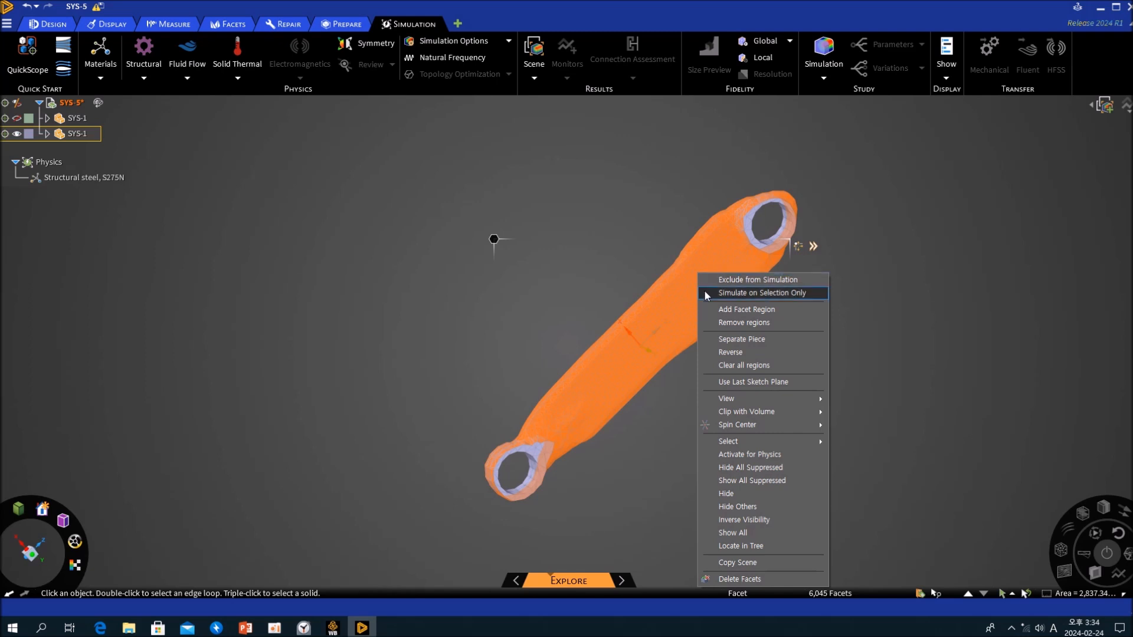
mouse_move(741, 414)
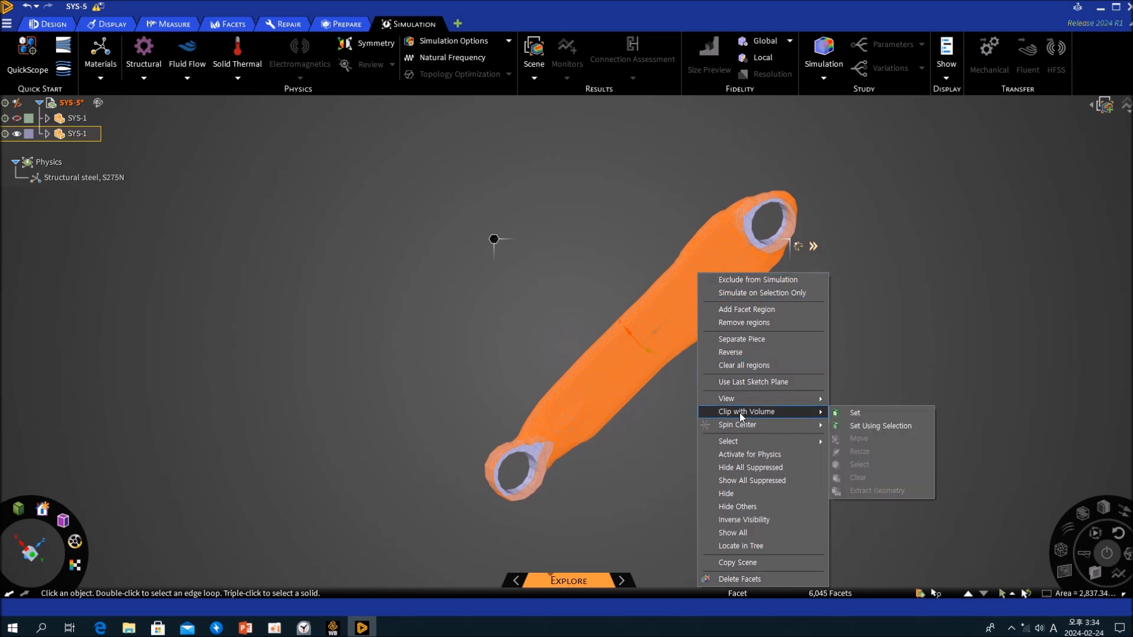
click(407, 307)
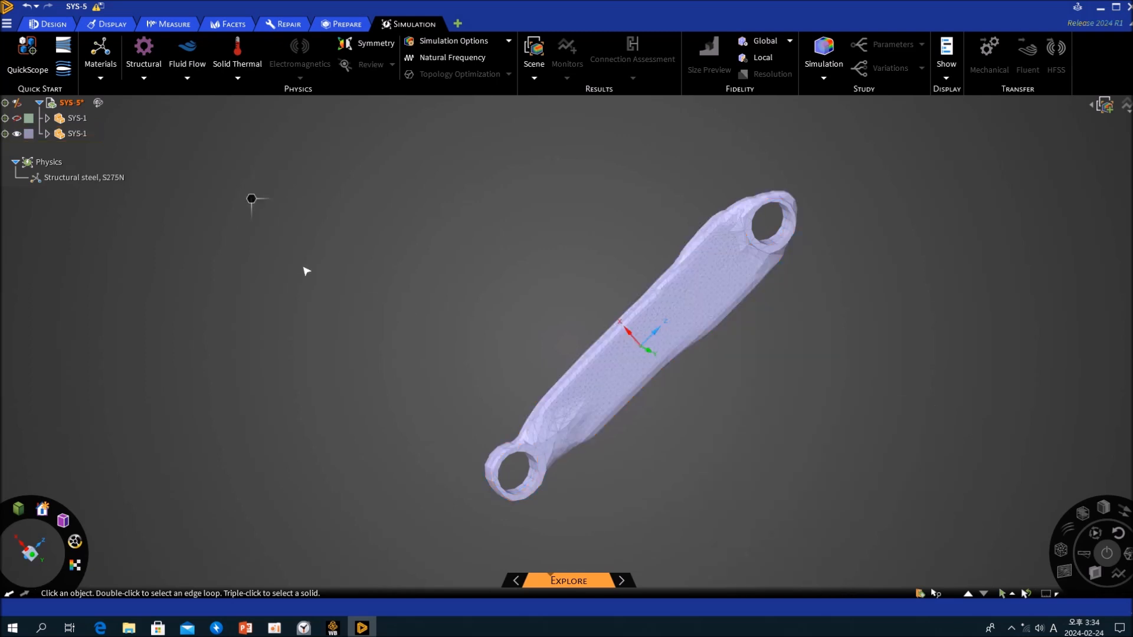
- Examine how the facet body's outer surface and hole walls can be selected in the design environment
click(53, 24)
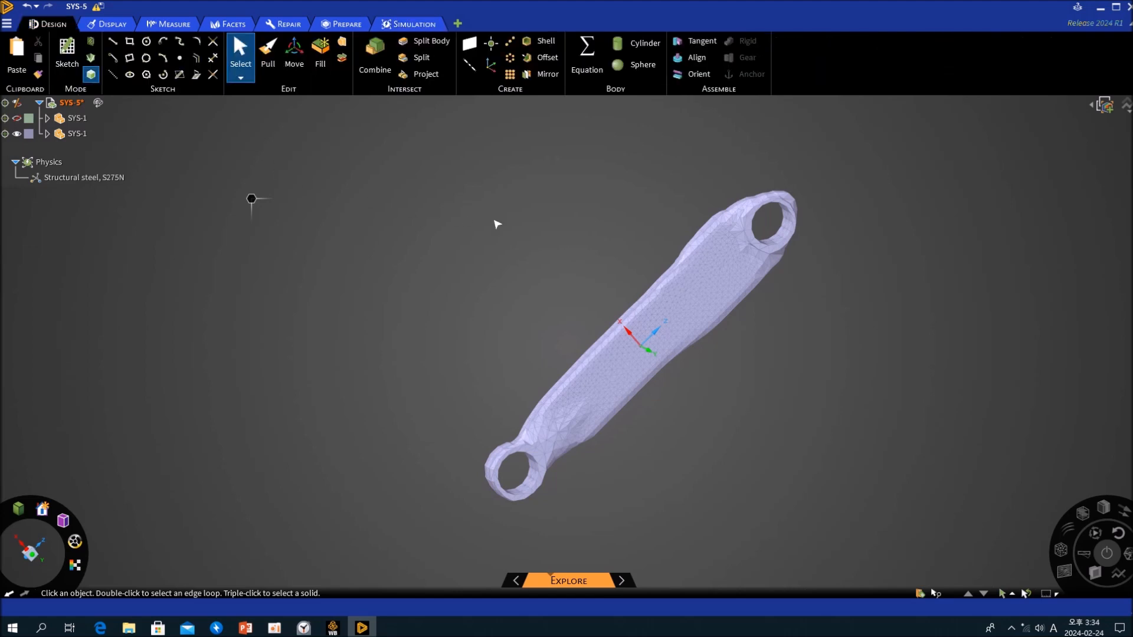
shift+middle_drag(569, 260, 514, 244)
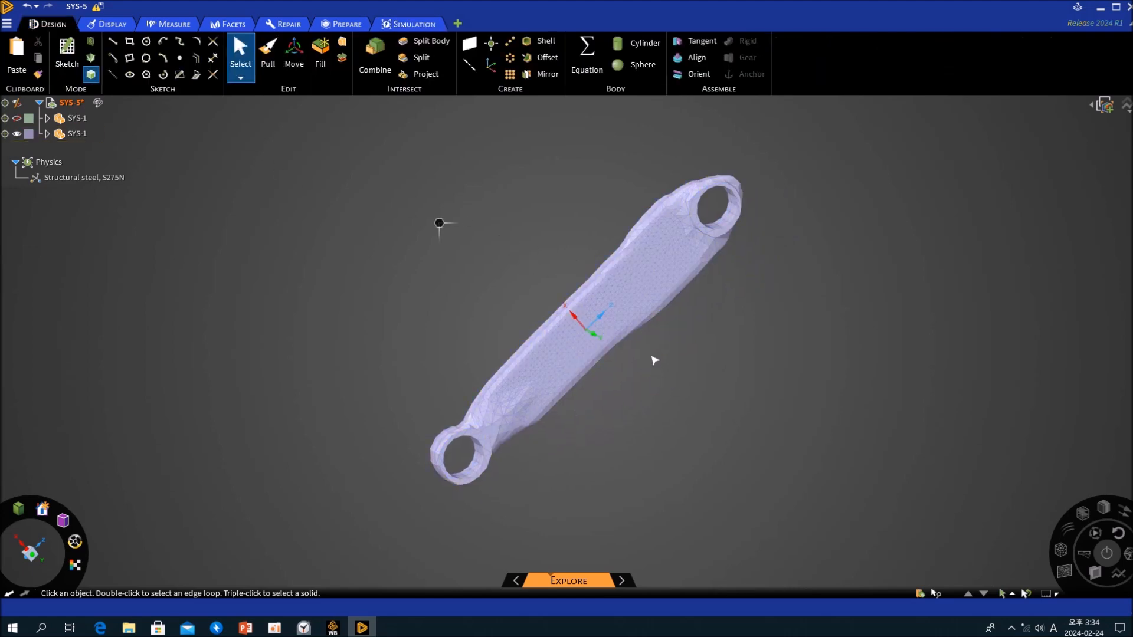
scroll(659, 371, up, 5)
click(647, 304)
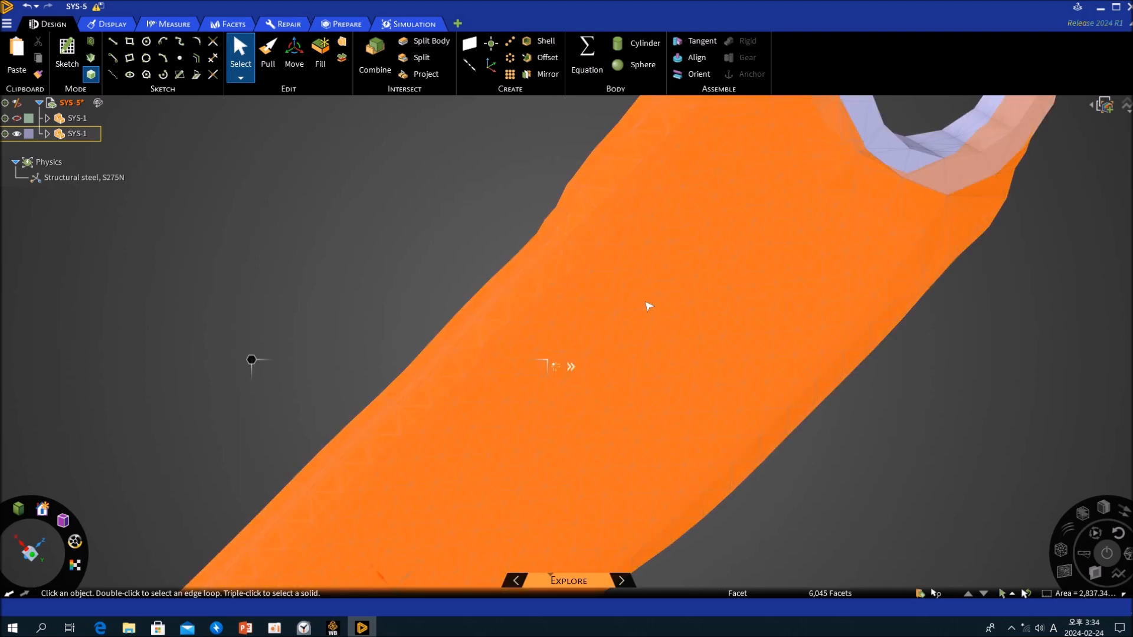
middle_drag(651, 305, 784, 218)
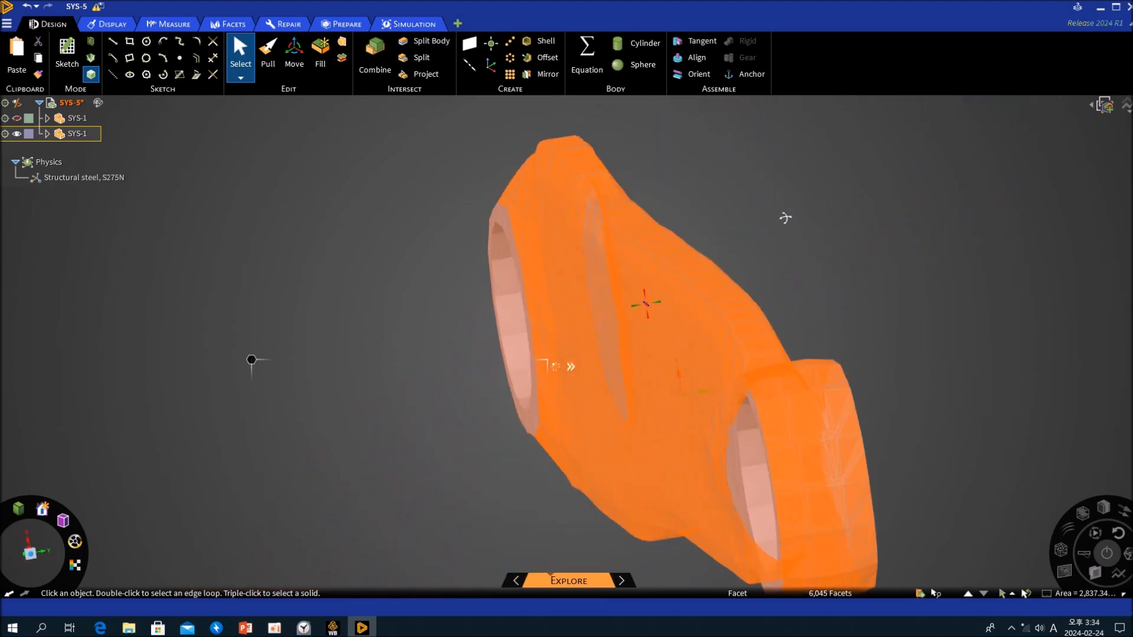
click(765, 241)
middle_drag(794, 426, 914, 426)
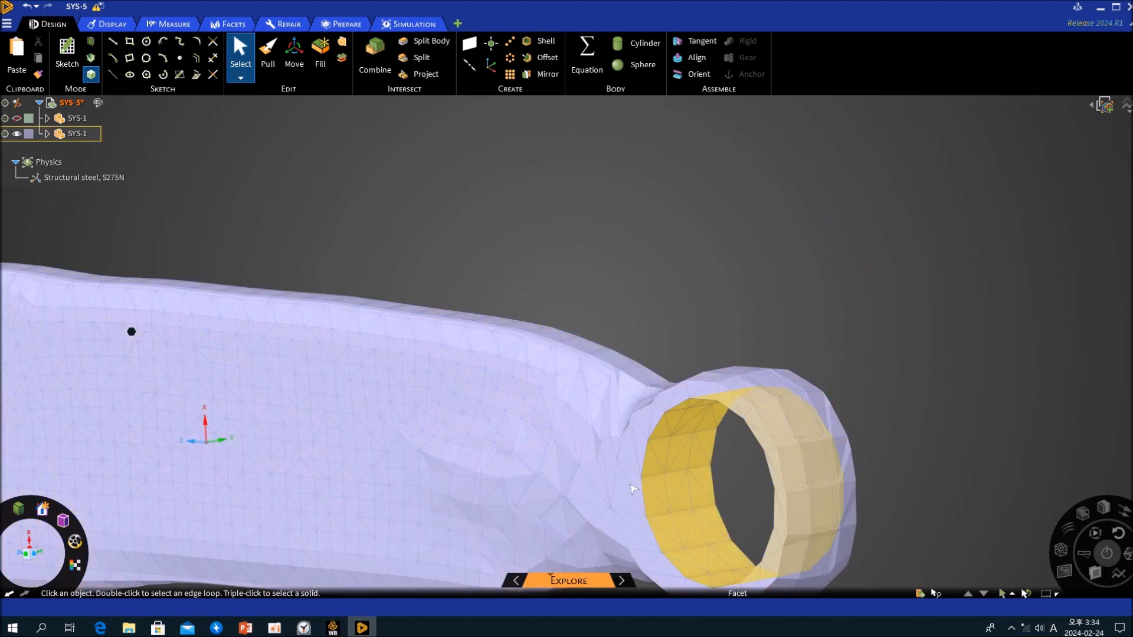
click(622, 495)
middle_drag(784, 413, 629, 440)
ctrl+click(888, 410)
key(k)
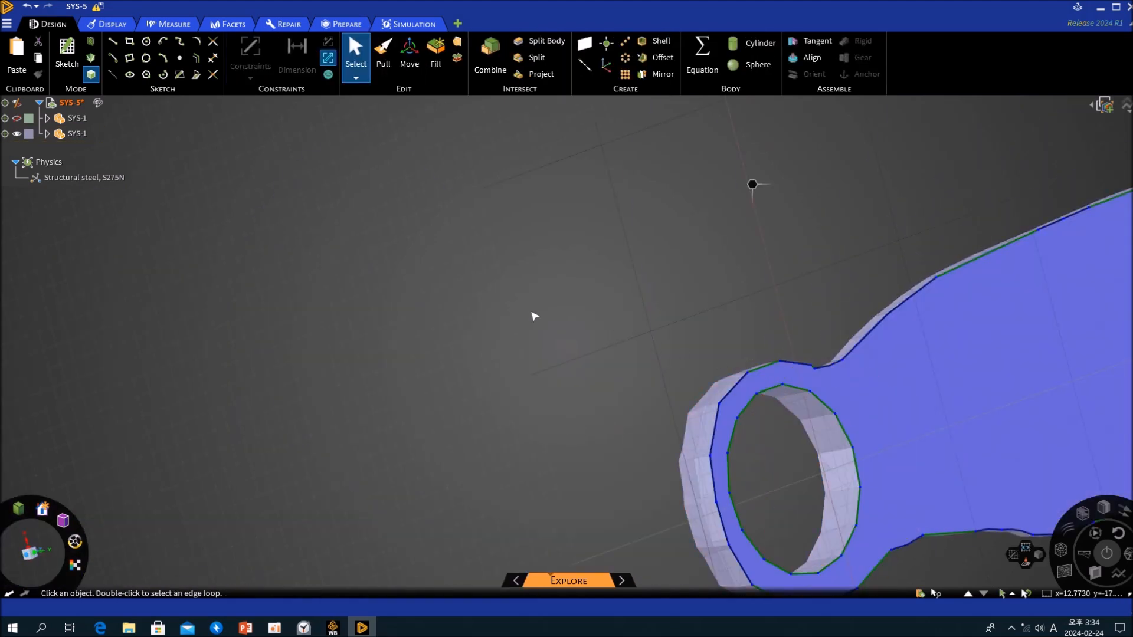
middle_drag(769, 375, 753, 379)
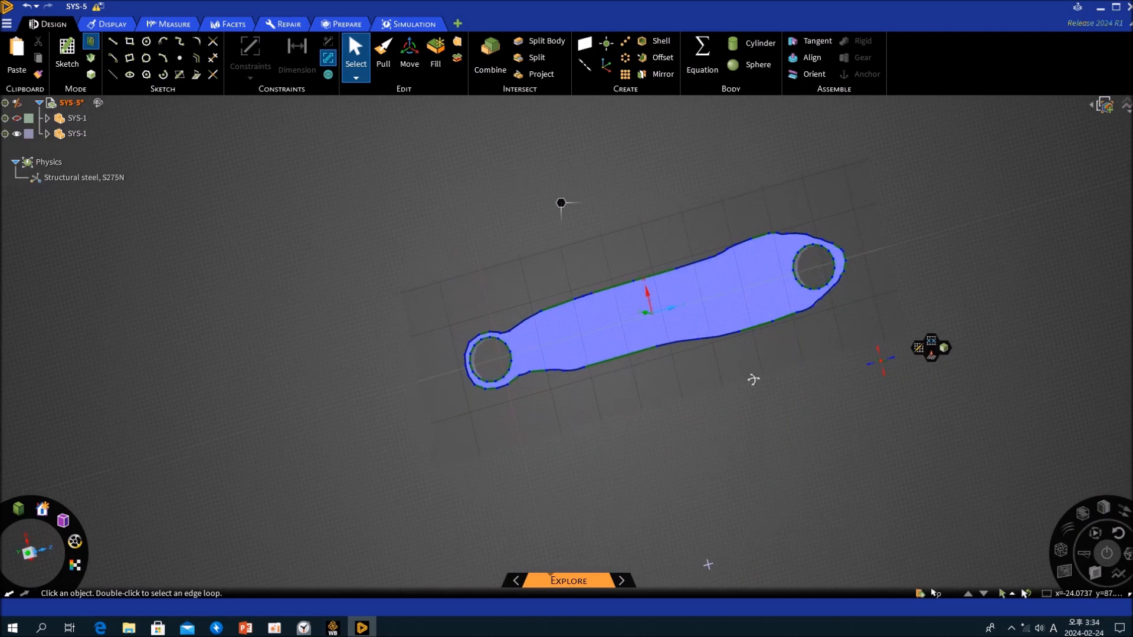
scroll(809, 266, up, 6)
mouse_move(802, 283)
middle_down()
mouse_move(919, 351)
mouse_move(908, 395)
mouse_move(894, 336)
mouse_move(910, 311)
mouse_move(1019, 348)
mouse_move(905, 326)
mouse_move(941, 360)
mouse_move(815, 328)
mouse_move(844, 256)
middle_up()
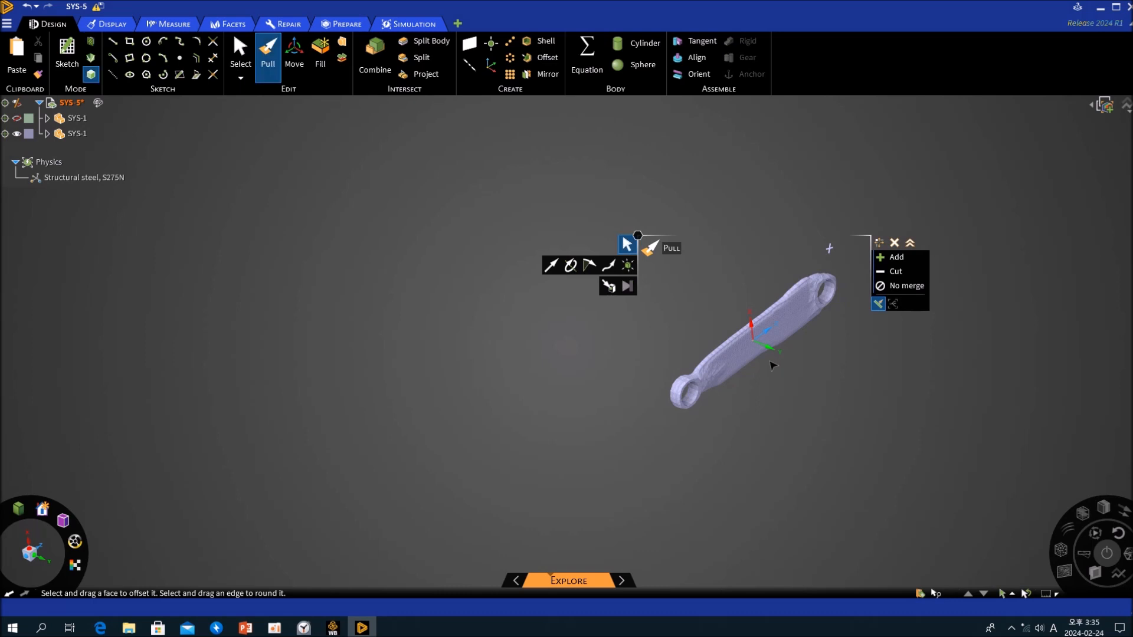
scroll(767, 363, up, 5)
mouse_move(730, 374)
middle_down()
mouse_move(710, 462)
mouse_move(806, 493)
mouse_move(675, 473)
middle_up()
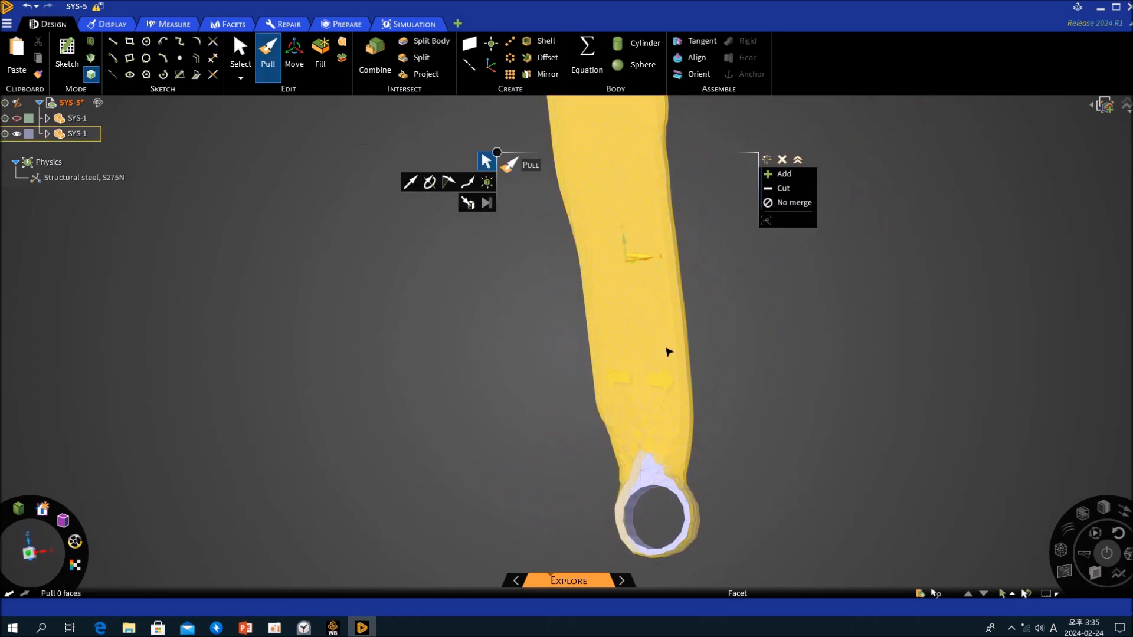
middle_drag(741, 362, 712, 341)
key(Escape)
key(Escape)
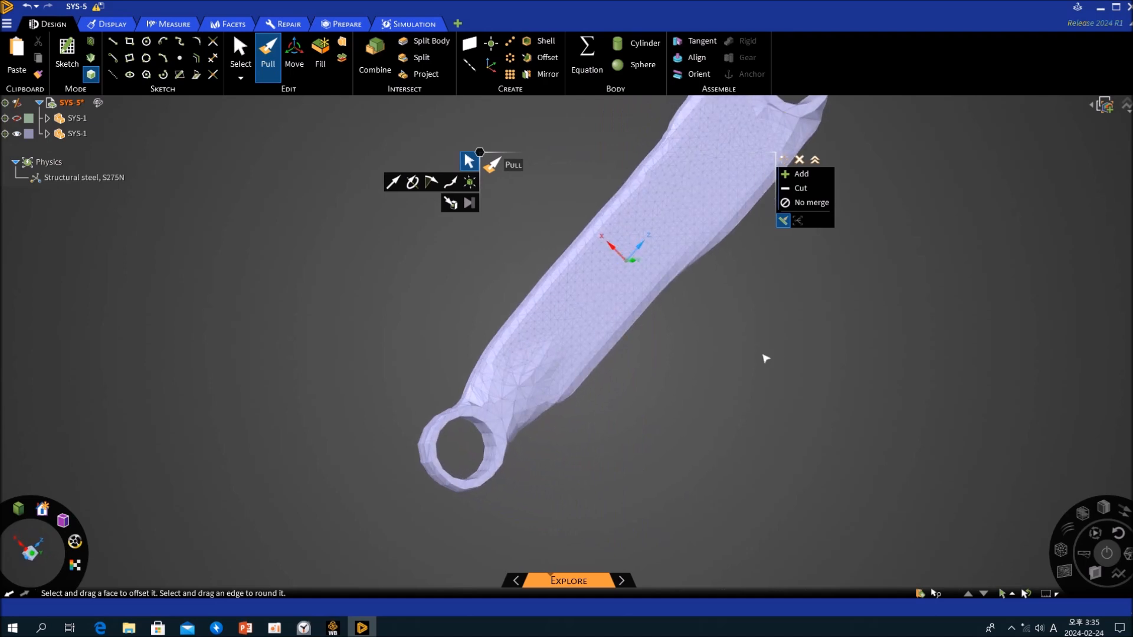
- Close Discovery and return to the Workbench project
mouse_move(746, 302)
ctrl+middle_down()
mouse_move(659, 331)
mouse_move(755, 387)
mouse_move(734, 308)
mouse_move(601, 354)
mouse_move(723, 329)
mouse_move(730, 395)
ctrl+middle_up()
scroll(566, 362, up, 5)
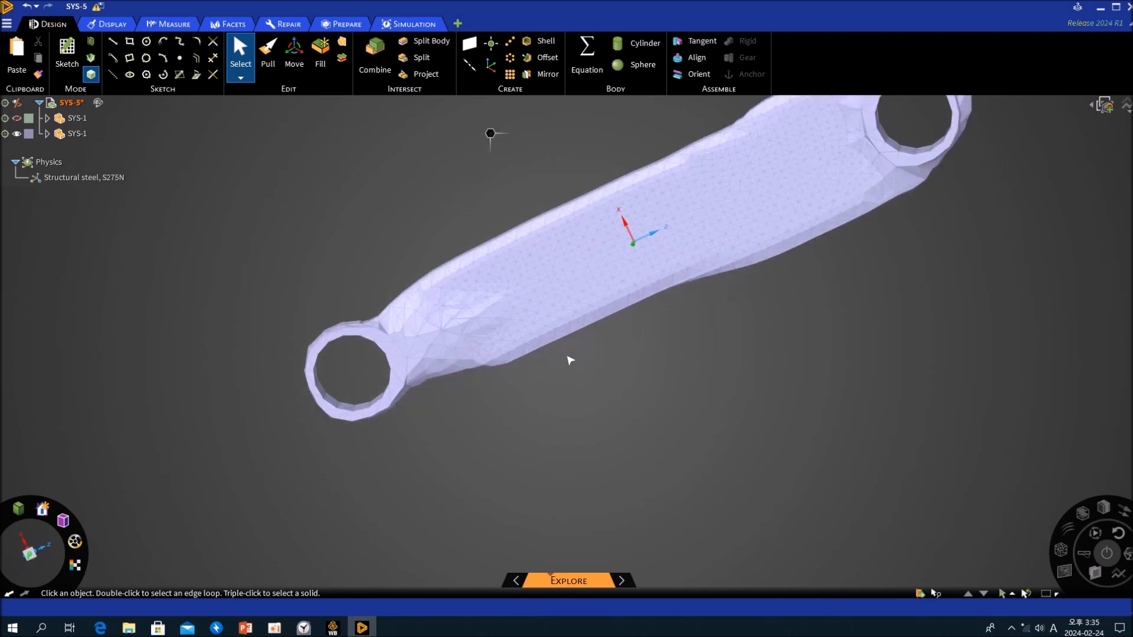
middle_drag(574, 359, 660, 374)
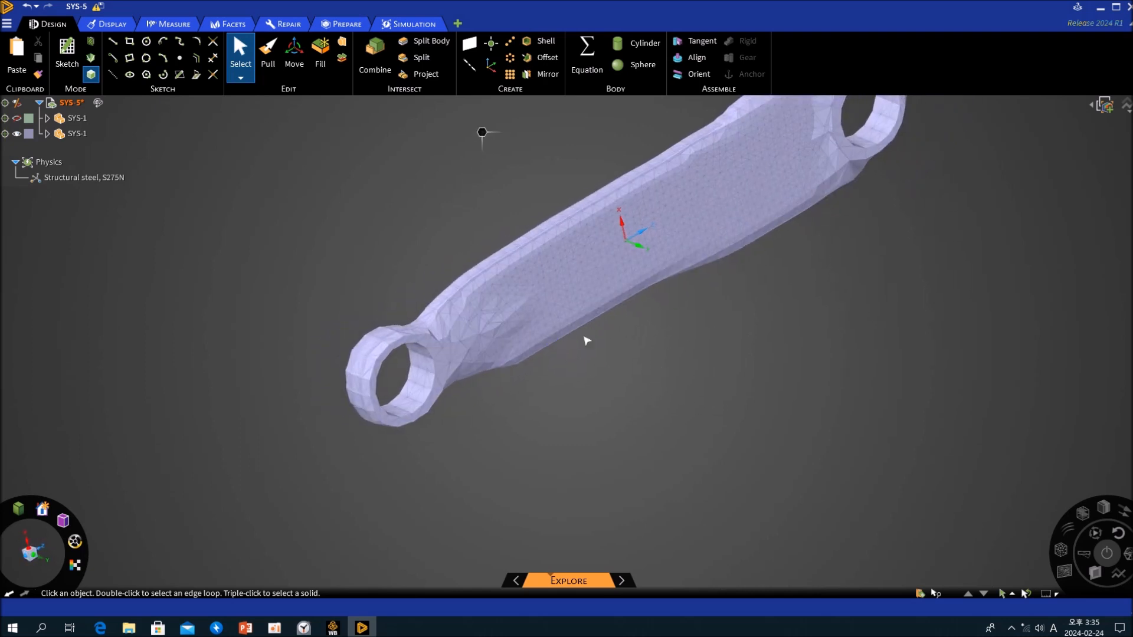
click(557, 272)
click(488, 387)
click(1126, 8)
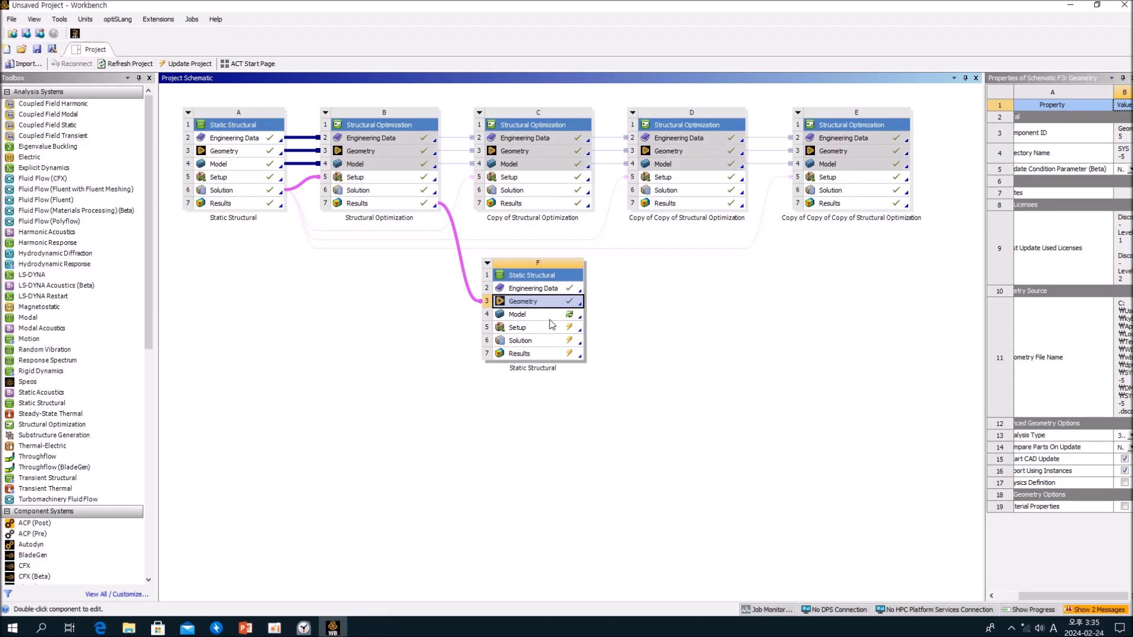
- Open system F's Model in Mechanical, re-reading the upstream data, and close the Scoping Wizard worksheet
double_click(548, 317)
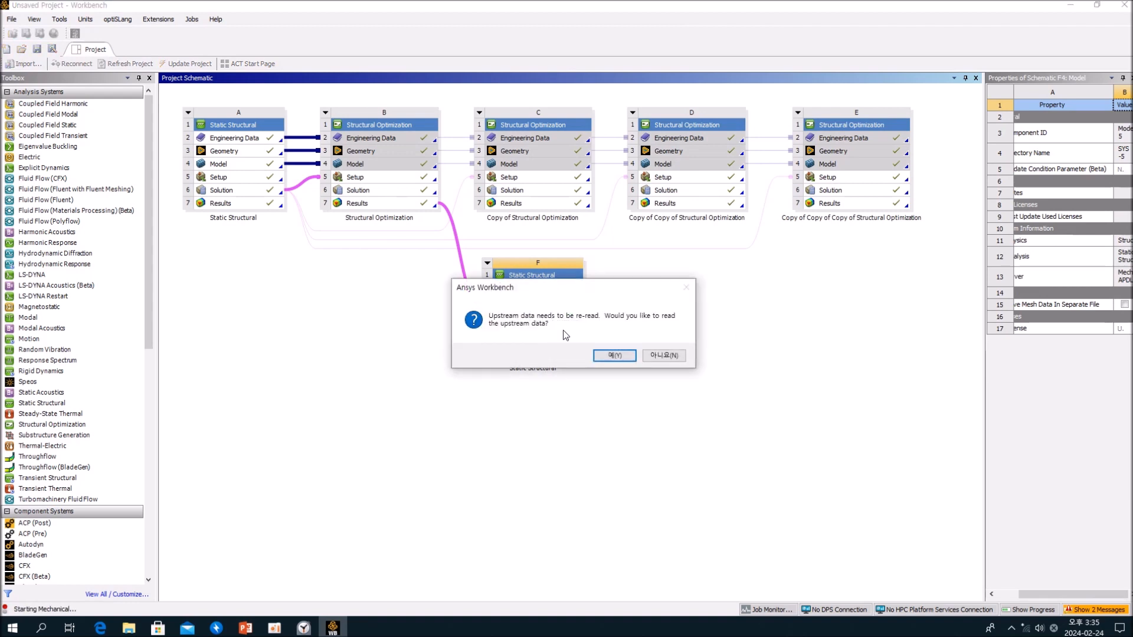
click(614, 356)
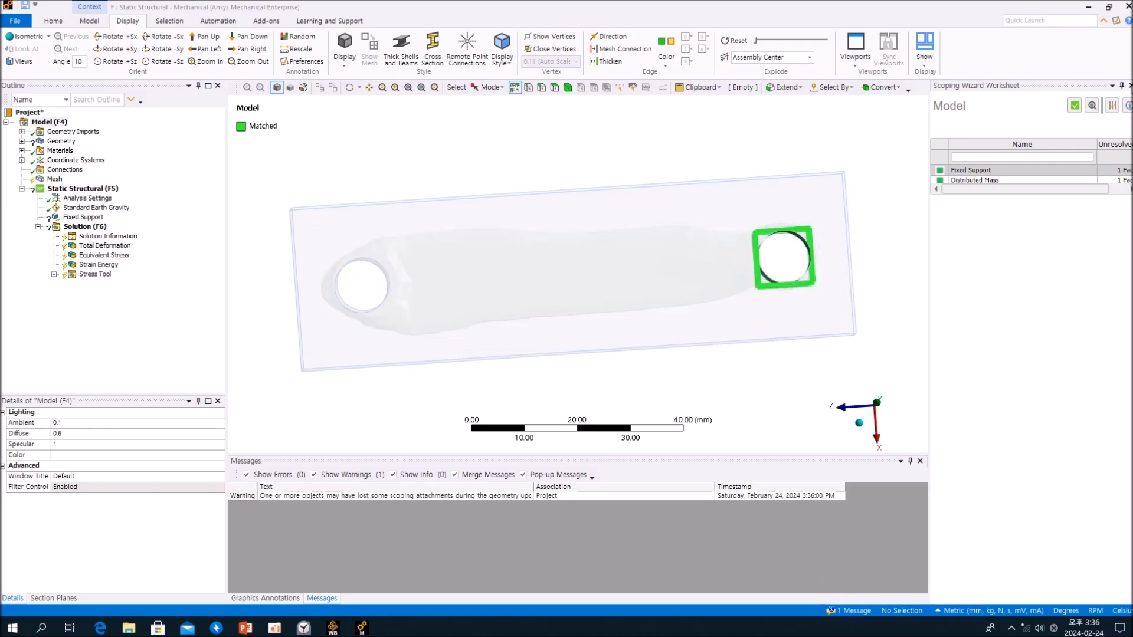
click(1129, 85)
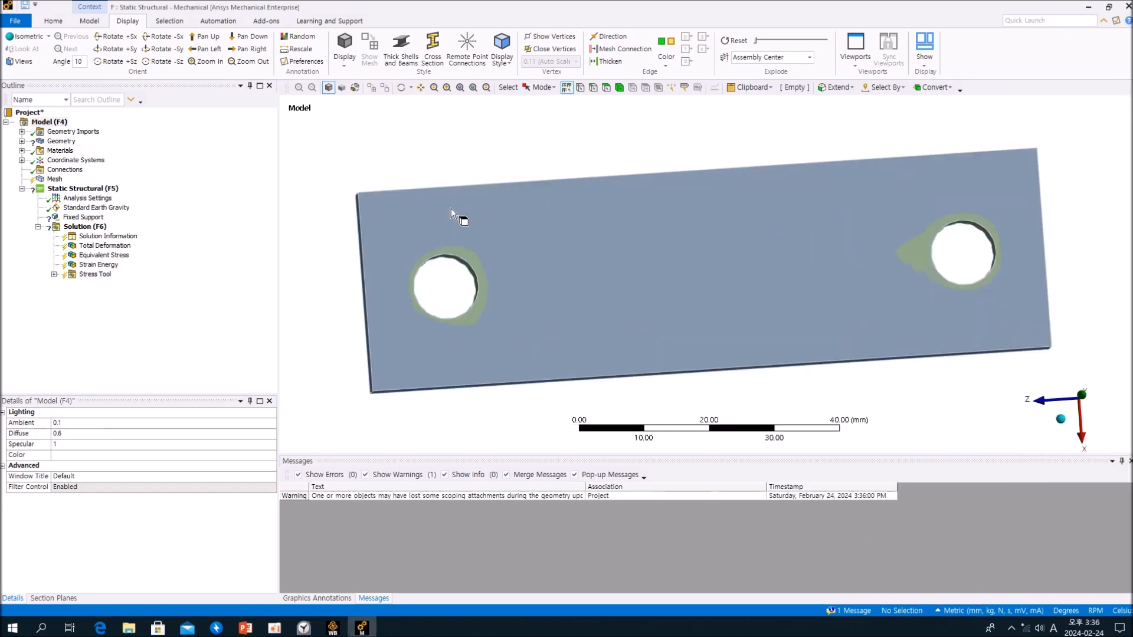
- Assign Structural Steel as the material of the original plate's solid body
click(21, 140)
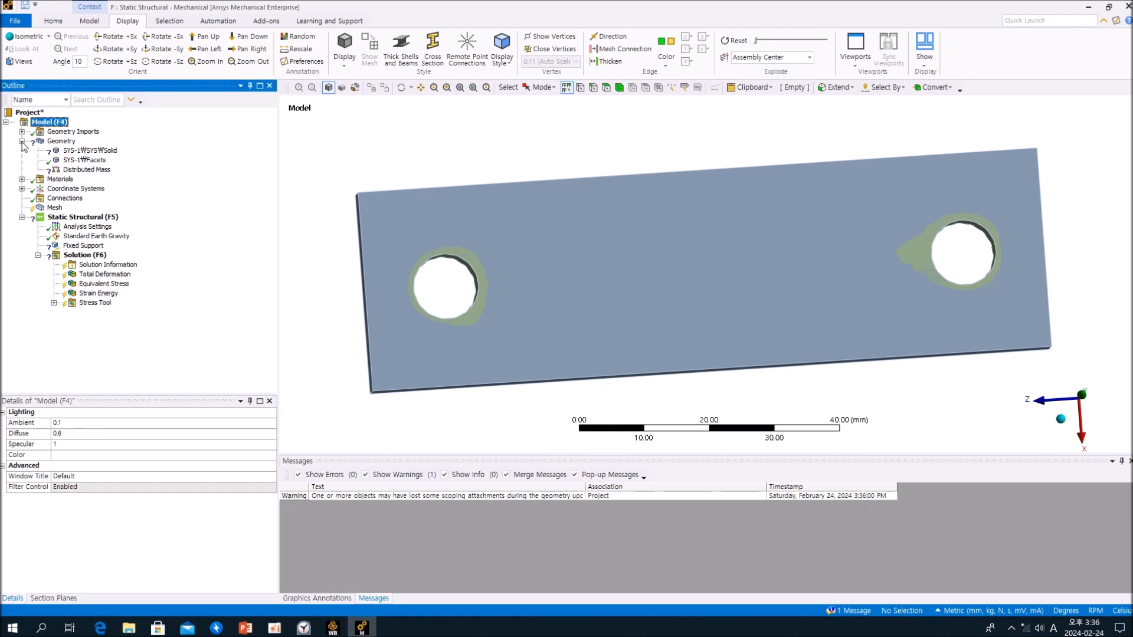
click(89, 151)
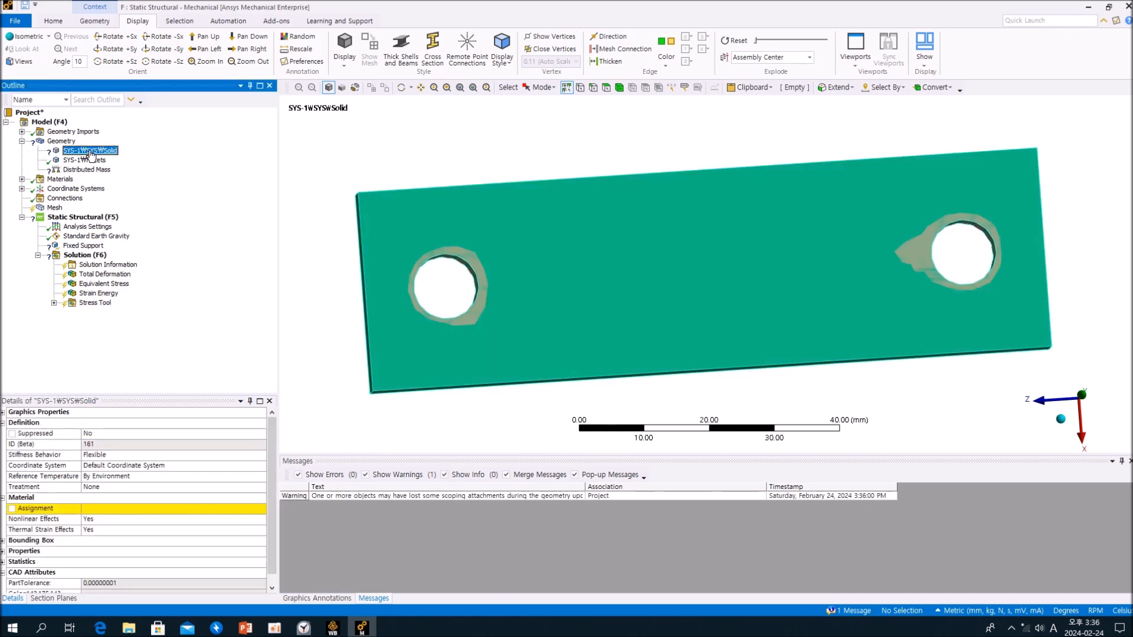
click(264, 514)
click(307, 374)
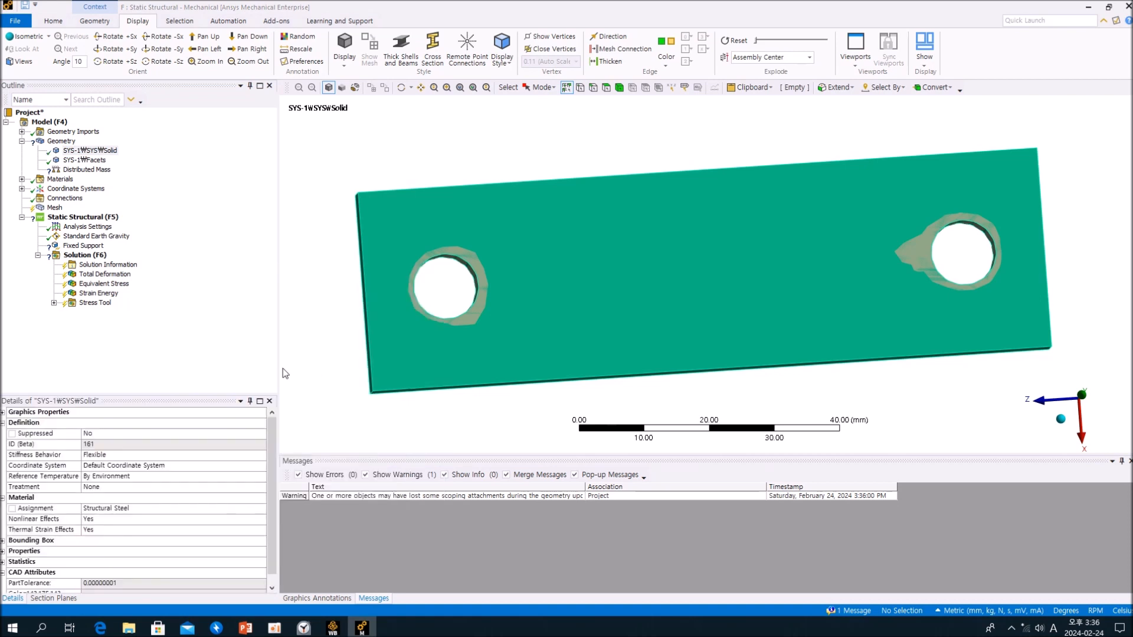
- Suppress the original plate's solid body, leaving the optimized Facets body active
click(97, 160)
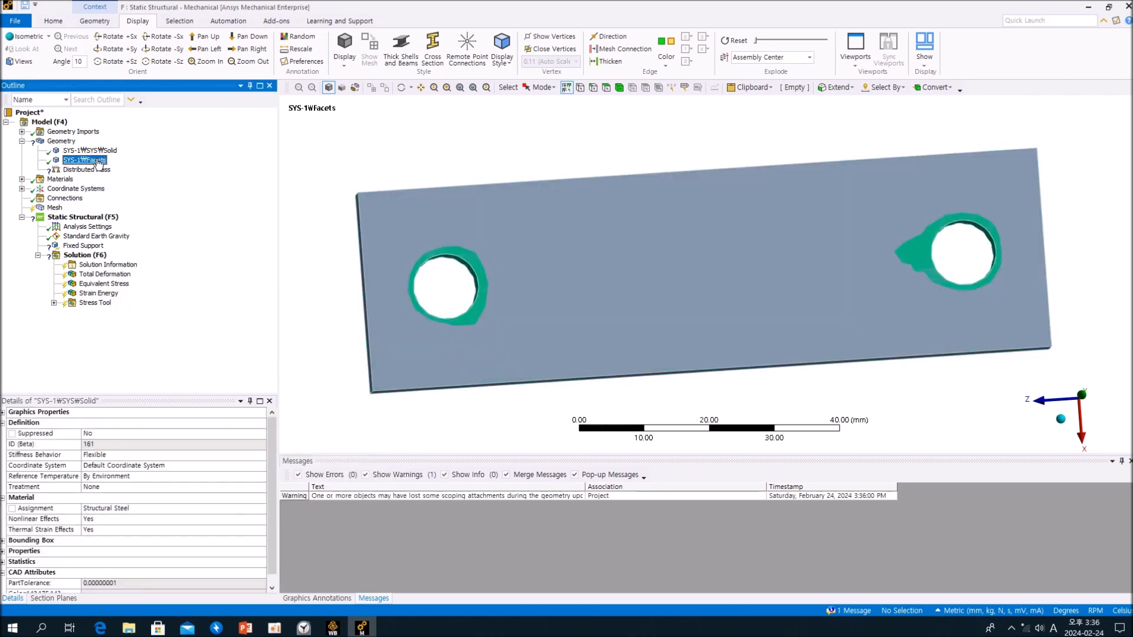
right_click(103, 155)
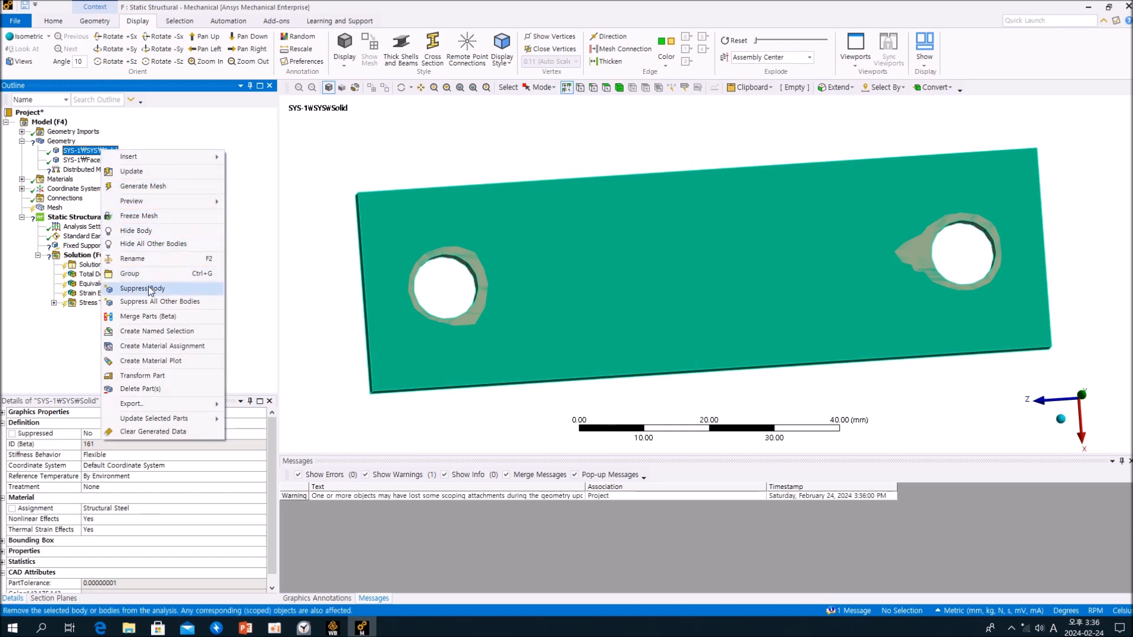
click(149, 288)
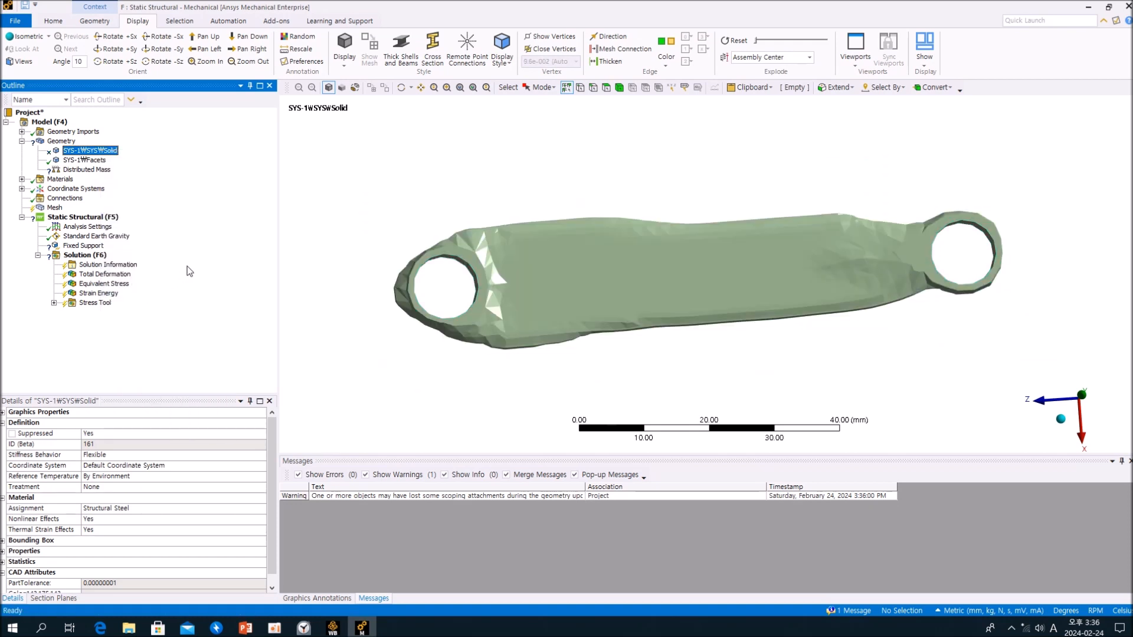
- Try to scope the Distributed Mass to the inner surface of the hole near the body's broad end
click(104, 171)
click(118, 434)
middle_drag(487, 336, 422, 343)
middle_drag(419, 295, 404, 236)
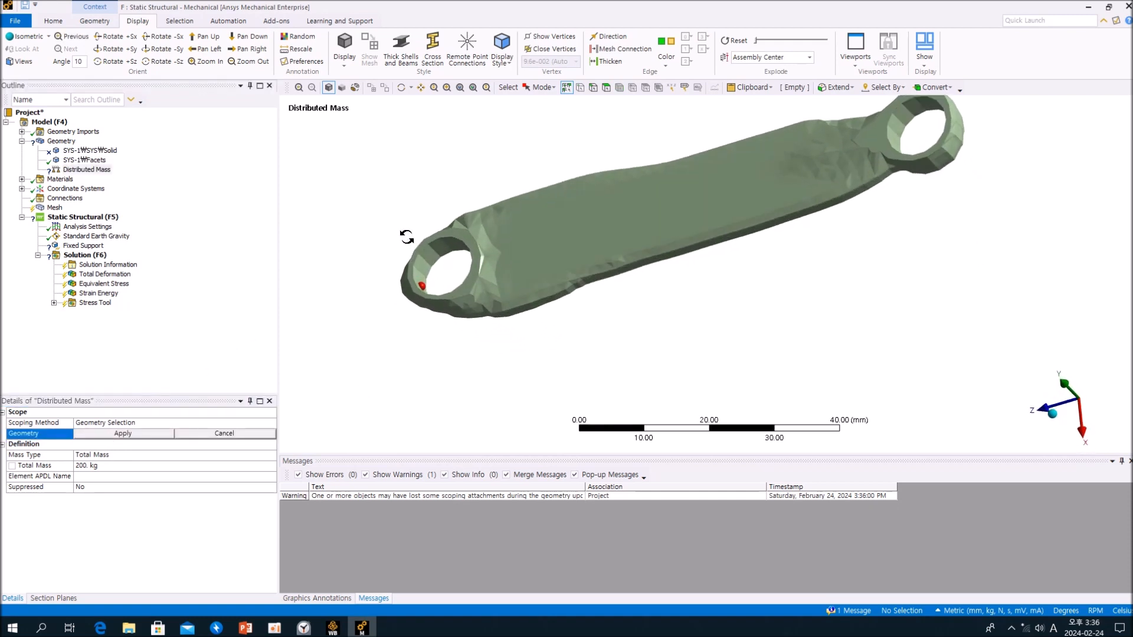
scroll(431, 254, up, 2)
scroll(431, 250, up, 1)
click(345, 228)
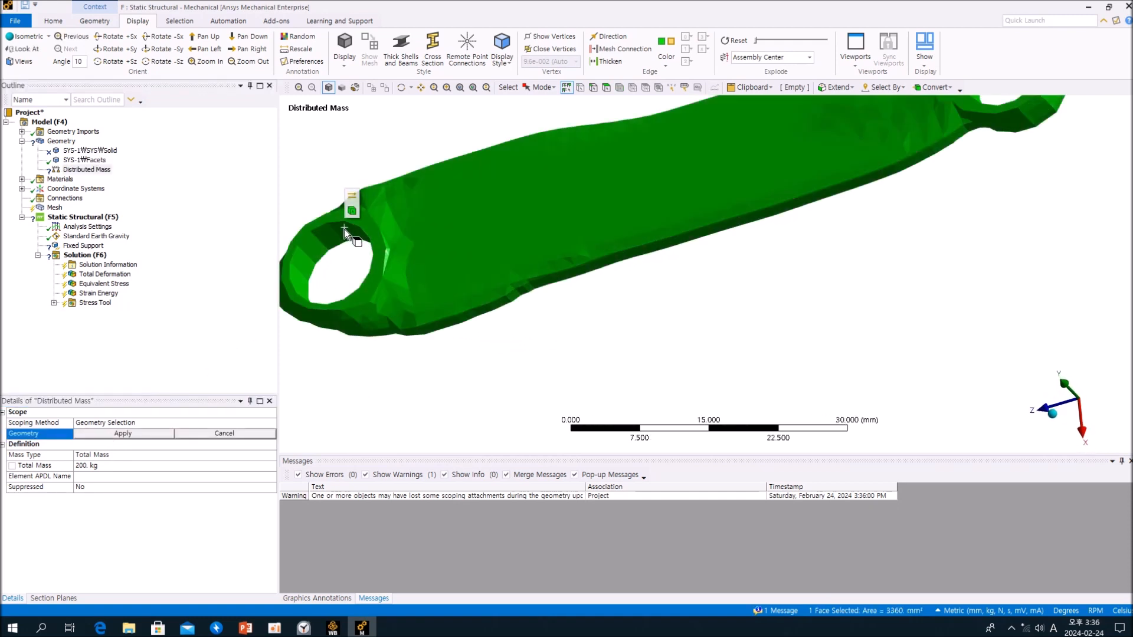
ctrl+middle_drag(345, 229, 465, 232)
click(597, 120)
- Switch to face selection and try again to pick only the hole's inner surface for the Distributed Mass
click(606, 88)
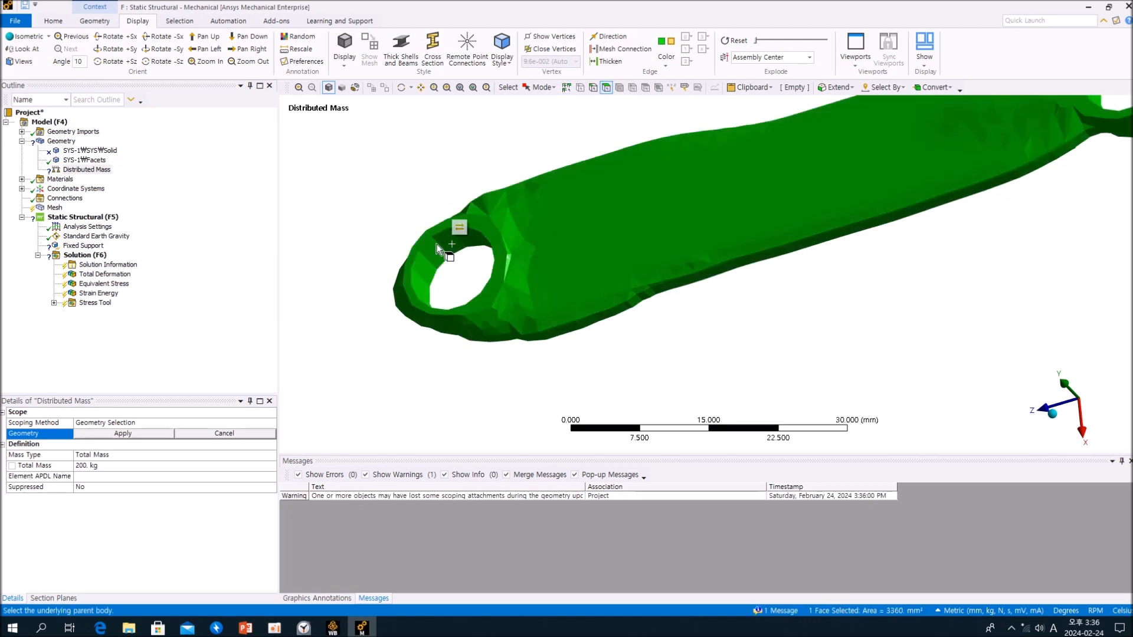
middle_drag(416, 251, 437, 292)
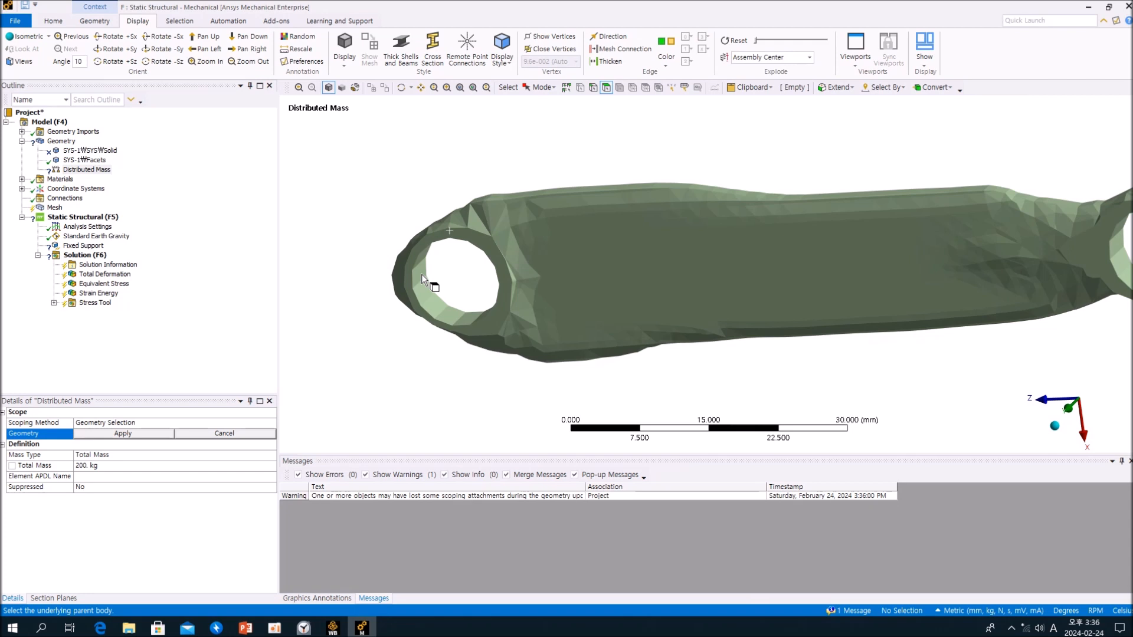
click(421, 274)
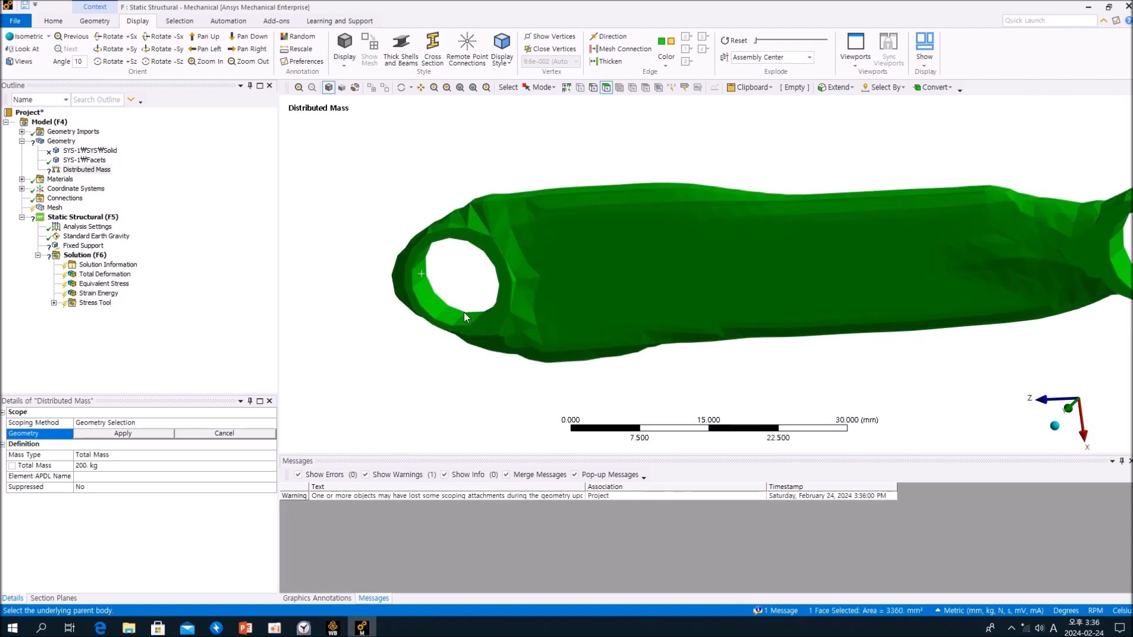
mouse_move(456, 285)
middle_down()
mouse_move(498, 228)
mouse_move(459, 290)
middle_up()
click(380, 221)
scroll(465, 274, down, 2)
scroll(466, 282, up, 5)
ctrl+middle_drag(466, 281, 640, 272)
scroll(640, 273, up, 3)
click(526, 235)
middle_drag(540, 240, 617, 278)
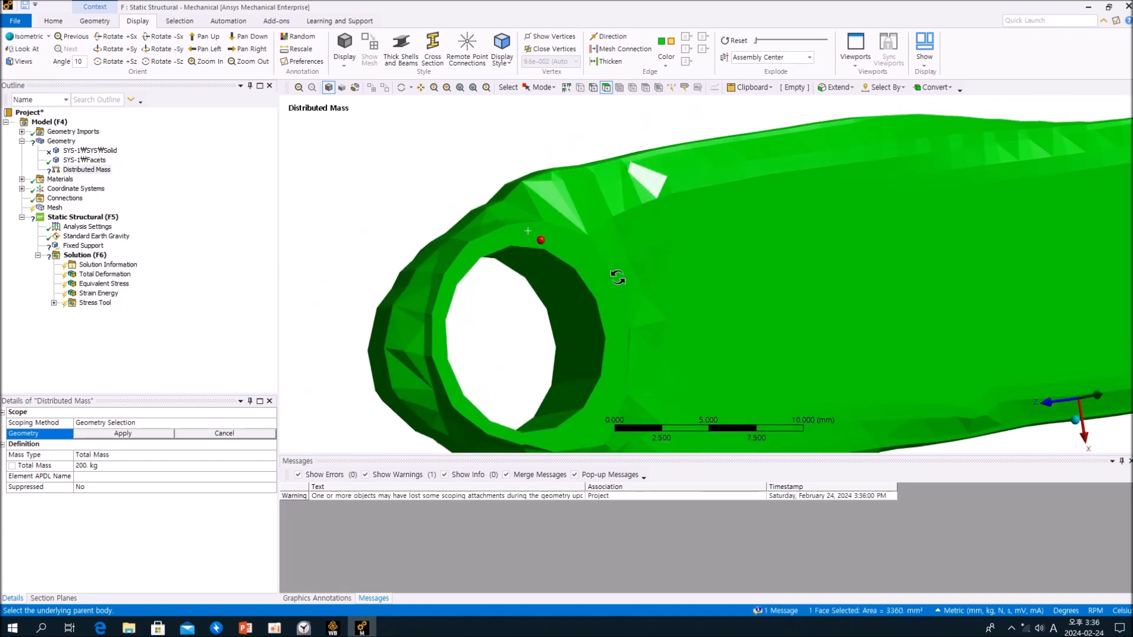
scroll(536, 311, up, 4)
scroll(522, 318, down, 3)
scroll(523, 318, down, 3)
click(457, 298)
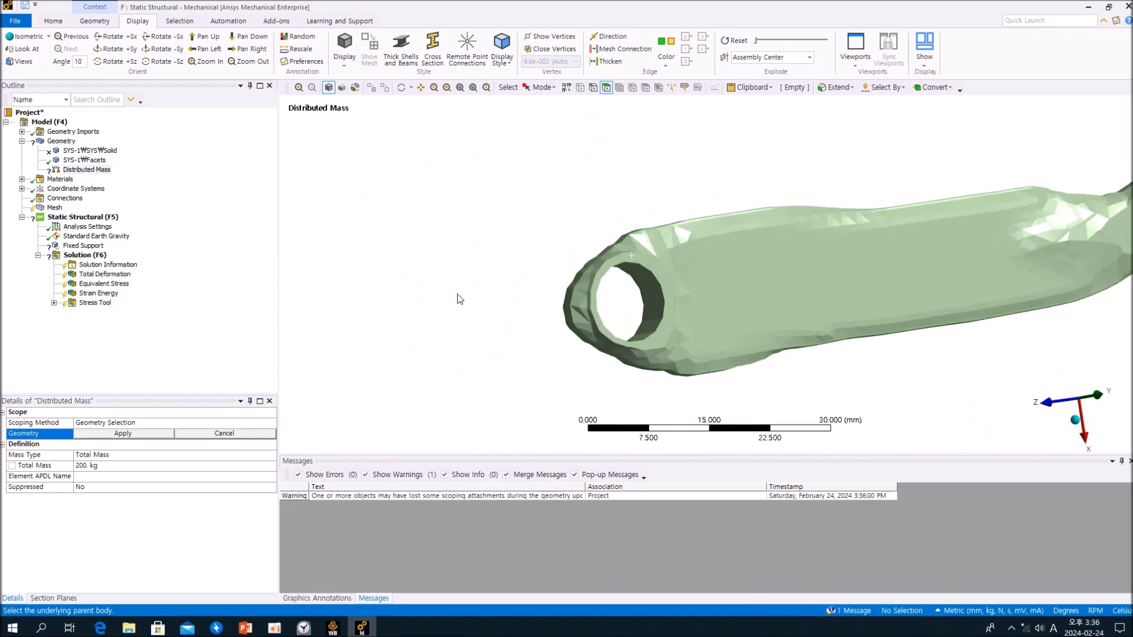
scroll(316, 258, down, 2)
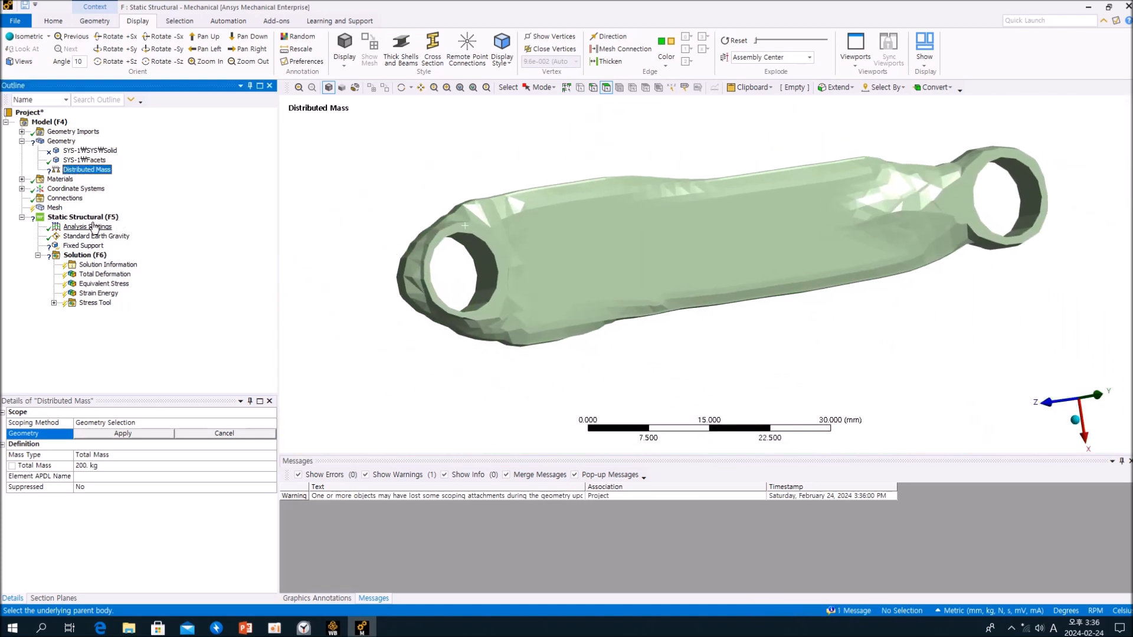
- Try to scope the Fixed Support to the inner surface of the hole at the body's narrow end
click(86, 246)
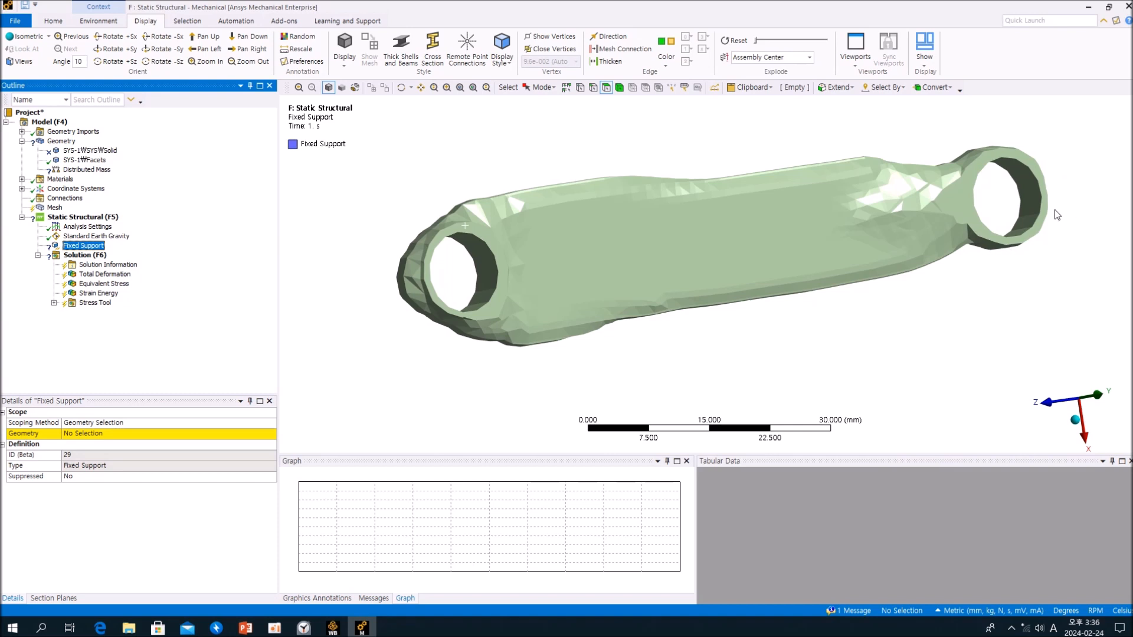
click(1028, 194)
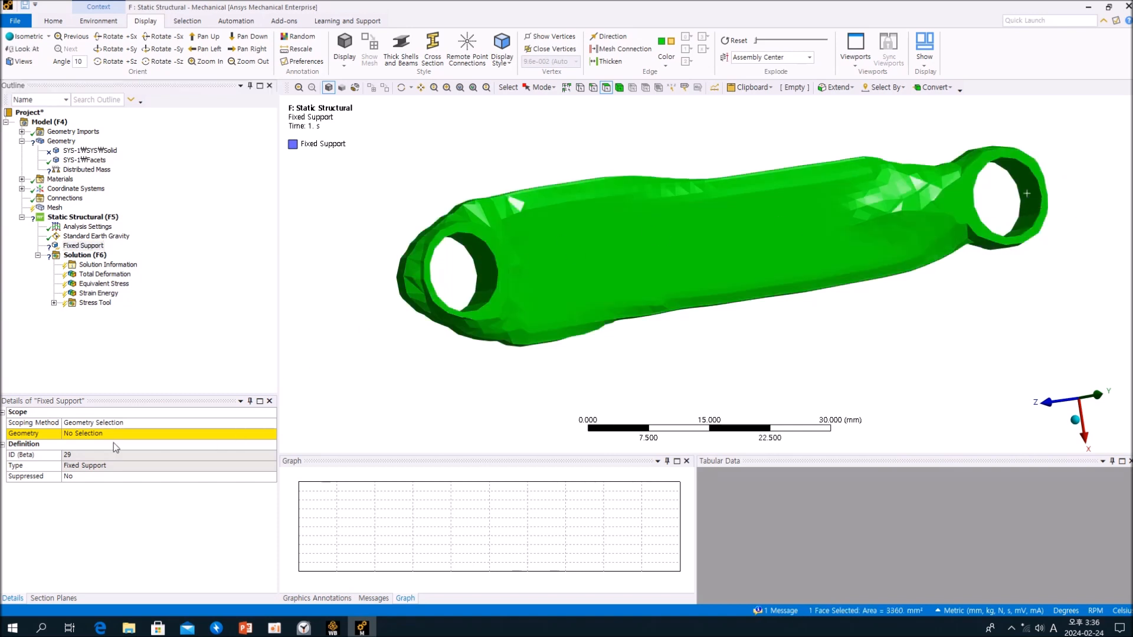
click(113, 433)
click(1035, 214)
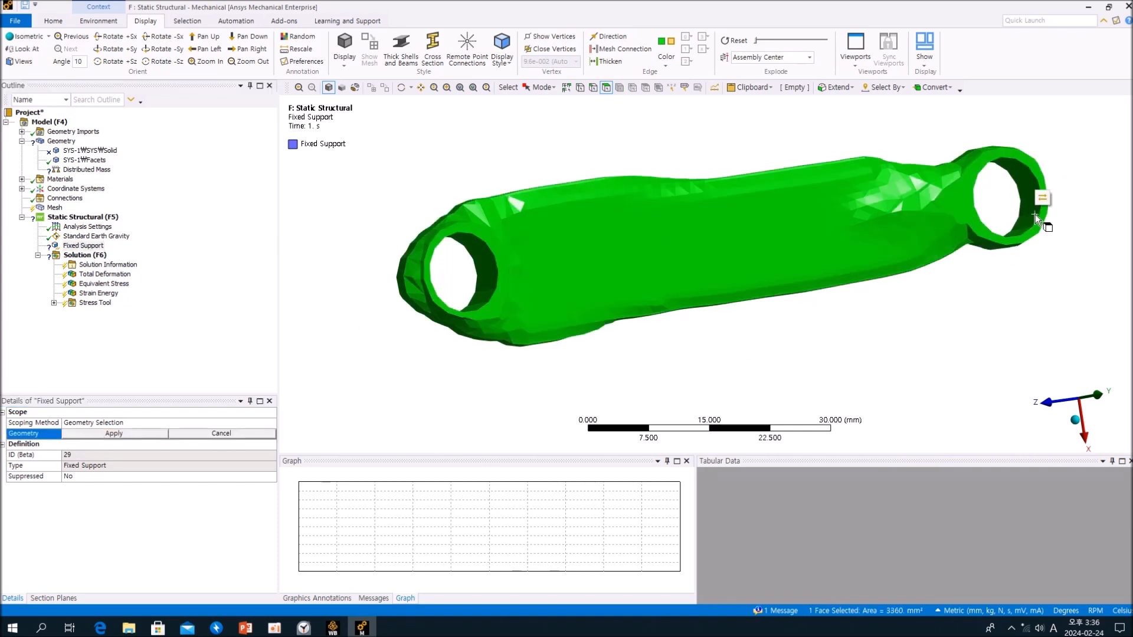
- Clear the face selection and close Mechanical, returning to the Workbench project
click(288, 229)
click(179, 332)
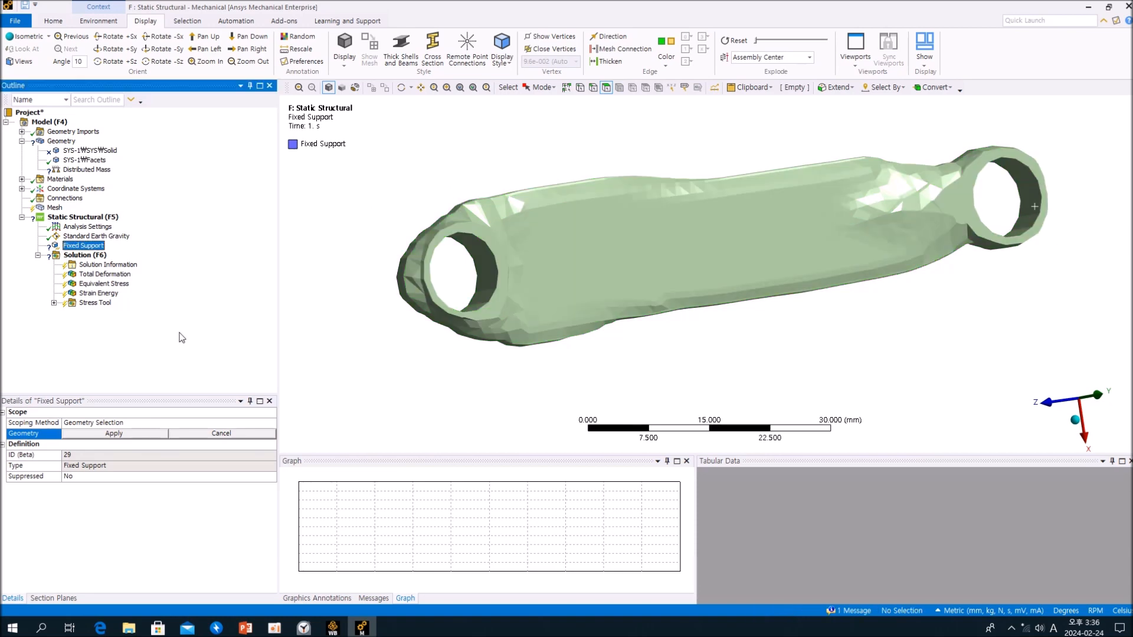
click(1127, 7)
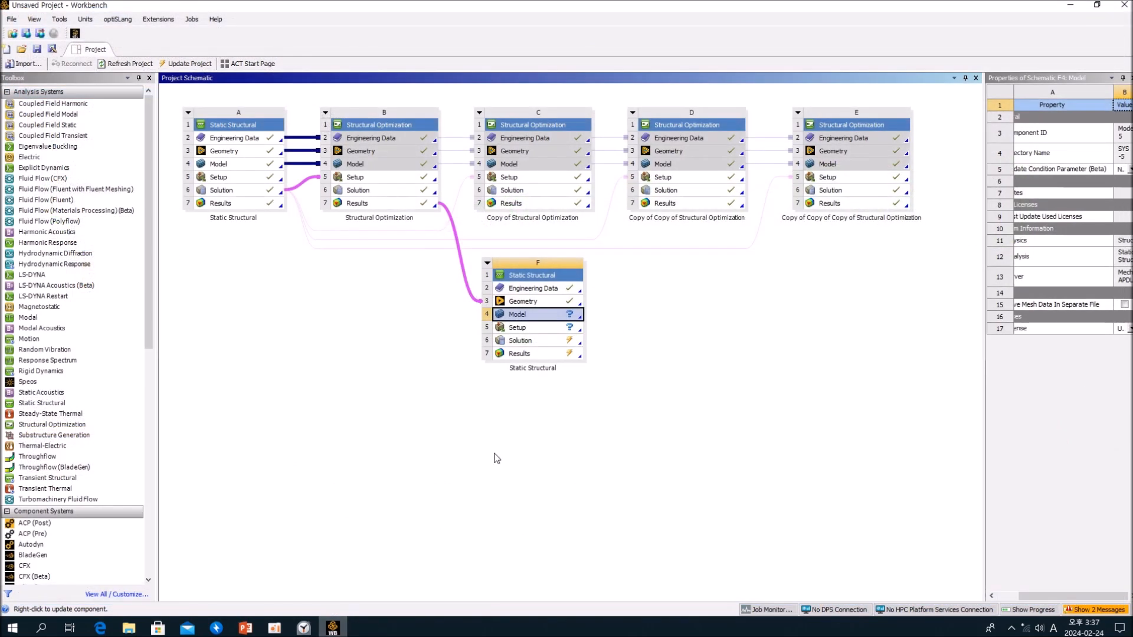
- Open the geometry of the validation Static Structural system and expand the SYS-5 structure, ready for design editing
double_click(538, 304)
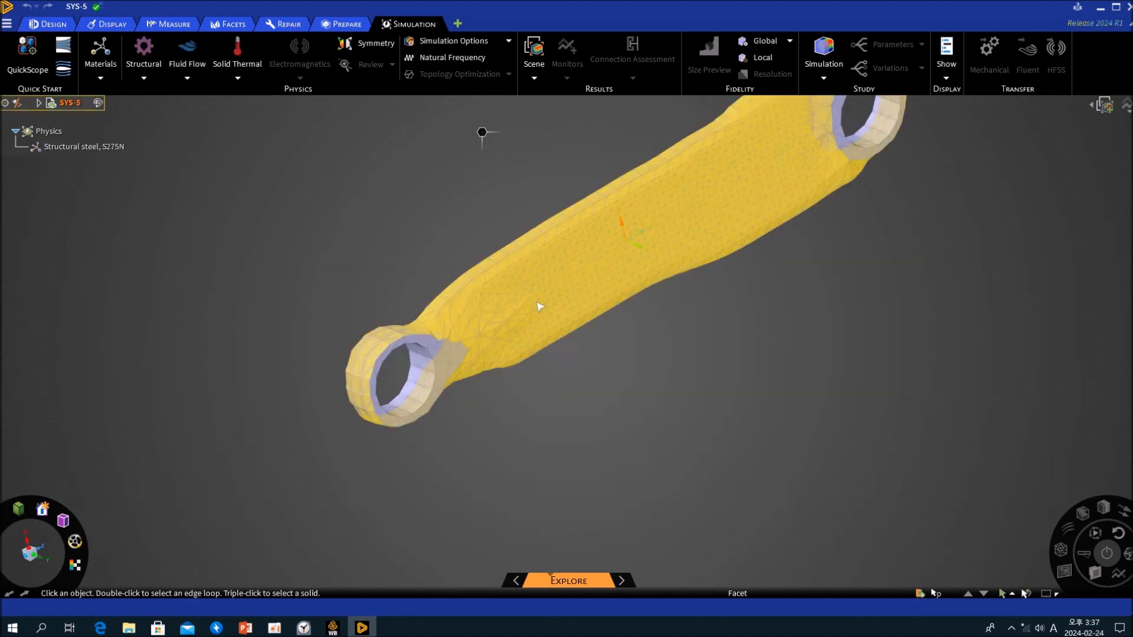
middle_drag(602, 437, 485, 445)
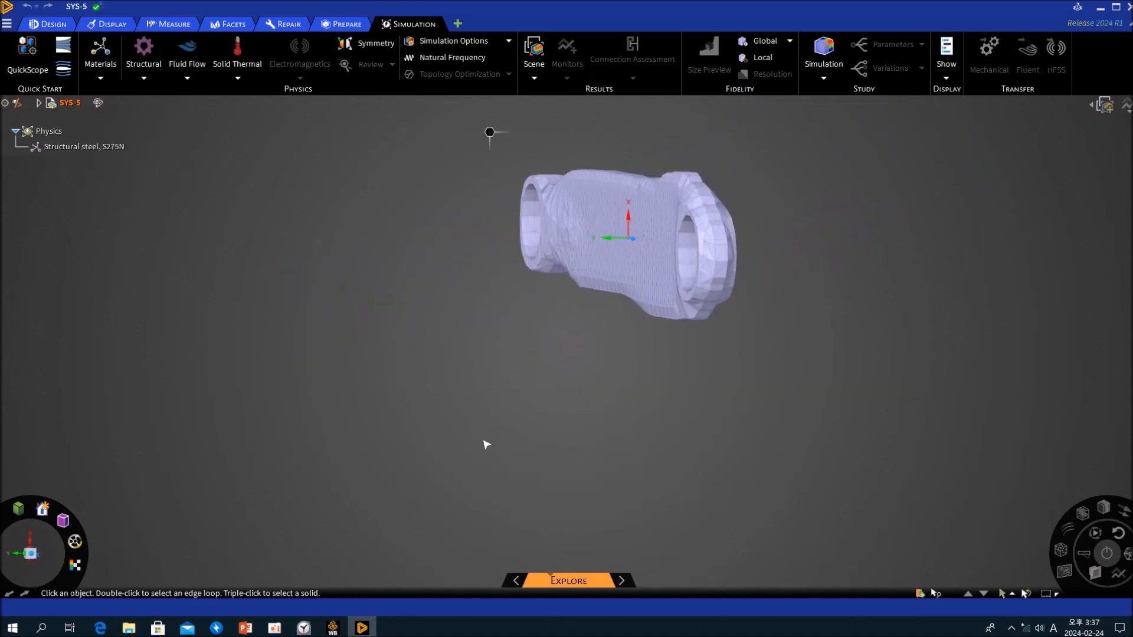
click(39, 103)
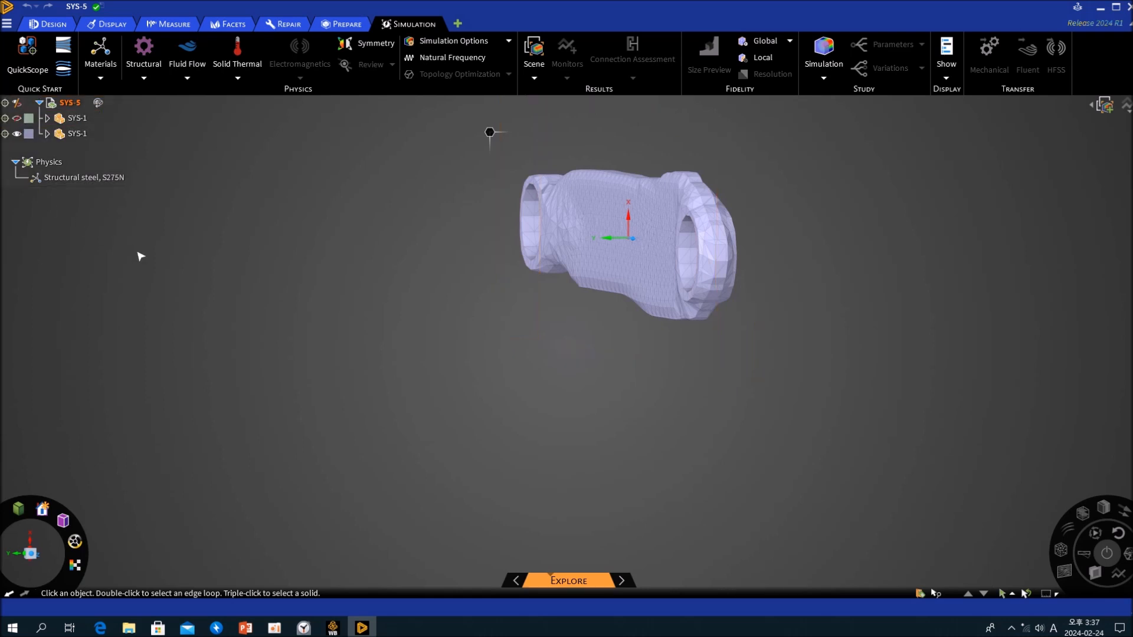
click(76, 135)
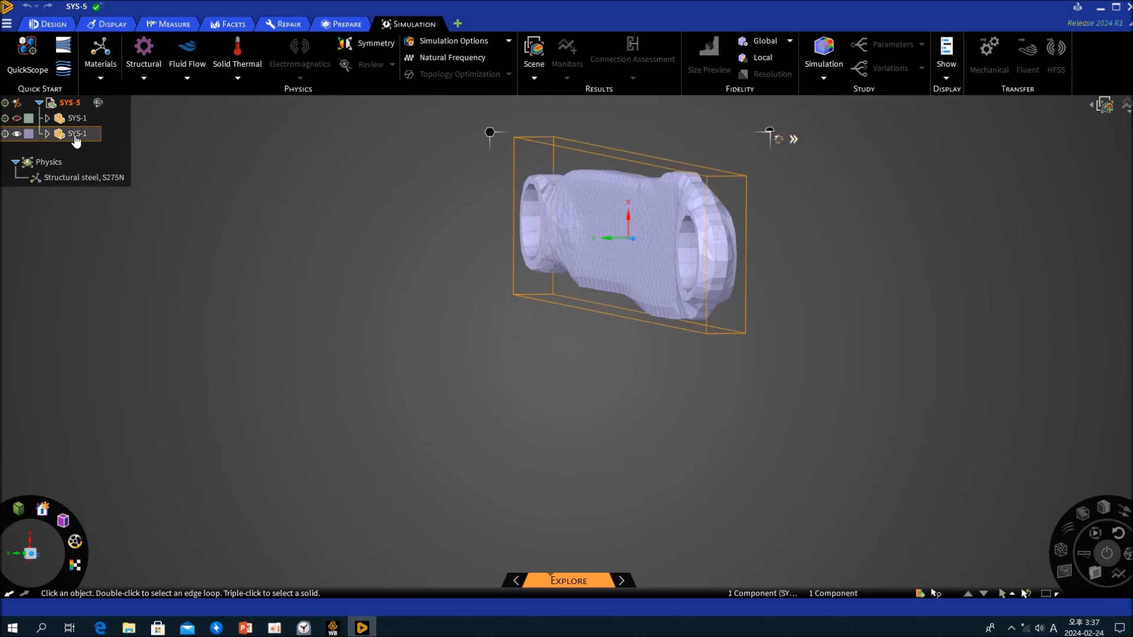
right_click(76, 140)
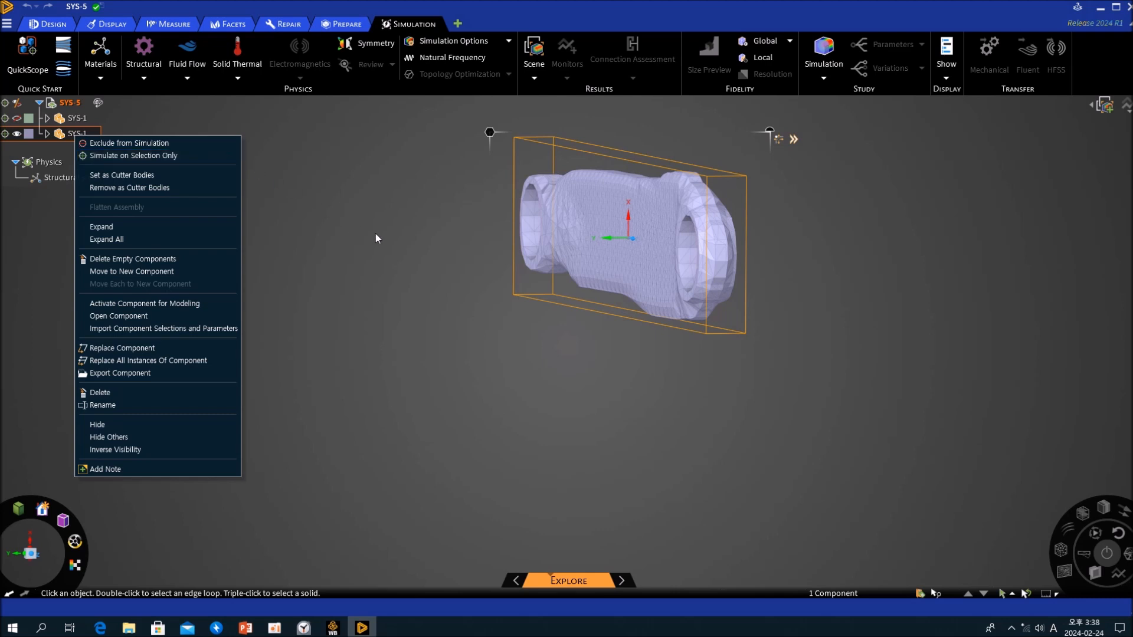
click(388, 242)
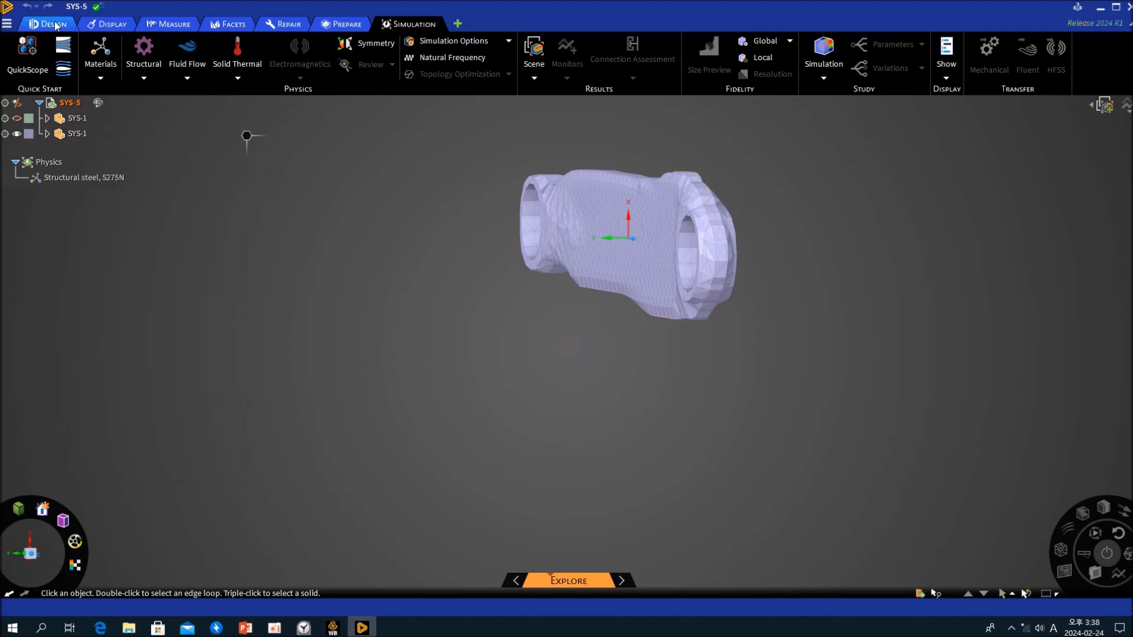
click(55, 25)
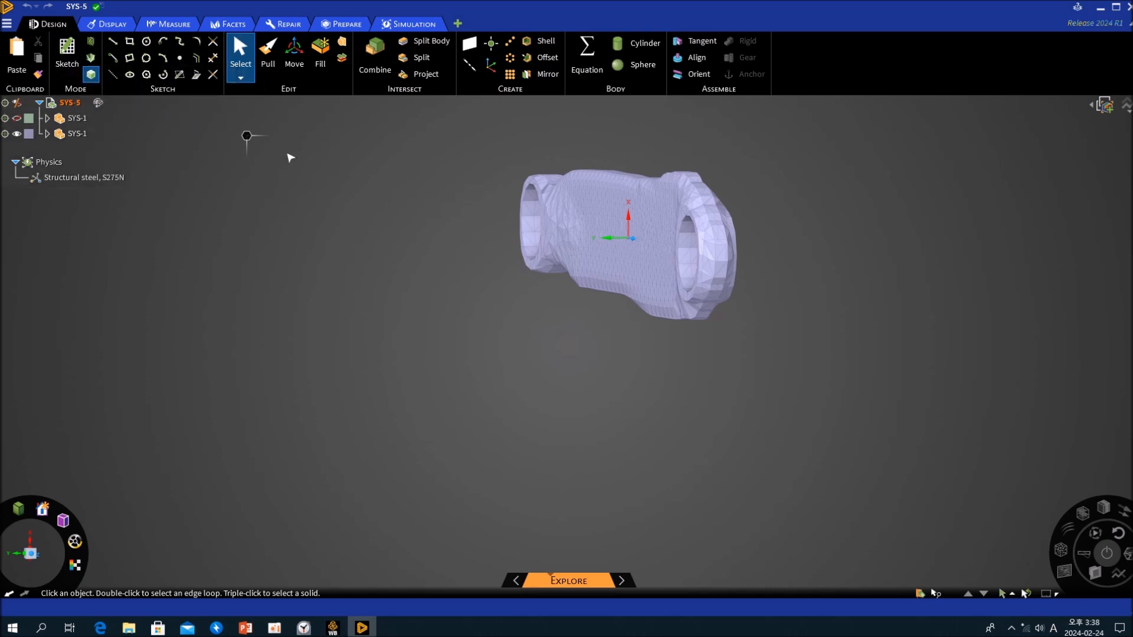
- Try deleting all box-selected facets of the optimized body, and undo the deletion
drag(439, 138, 870, 409)
right_click(504, 315)
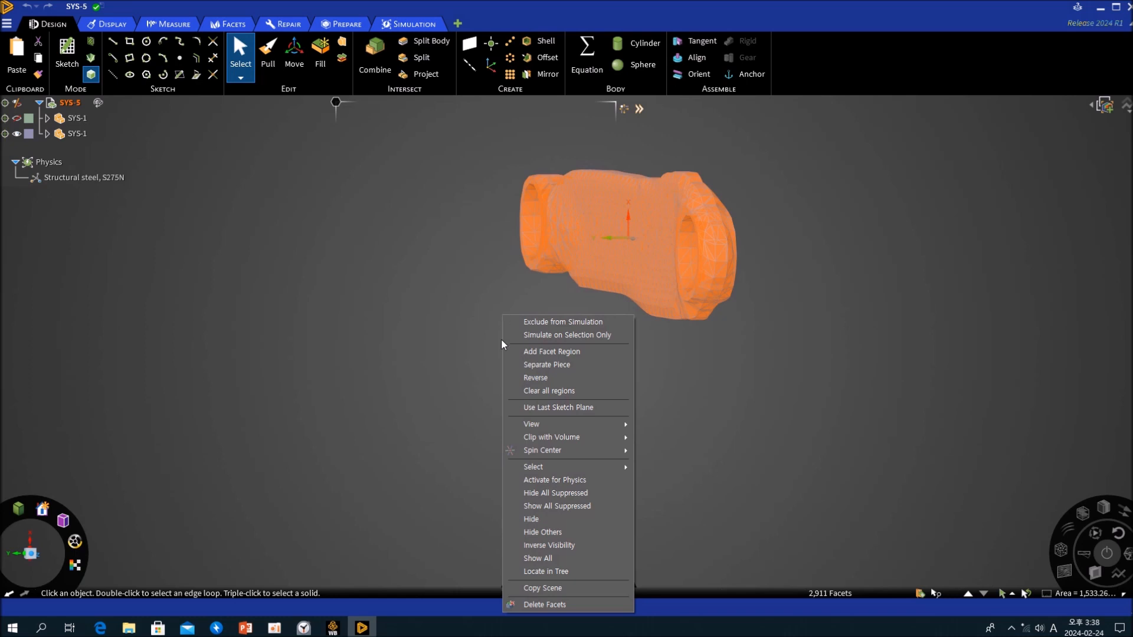
click(571, 605)
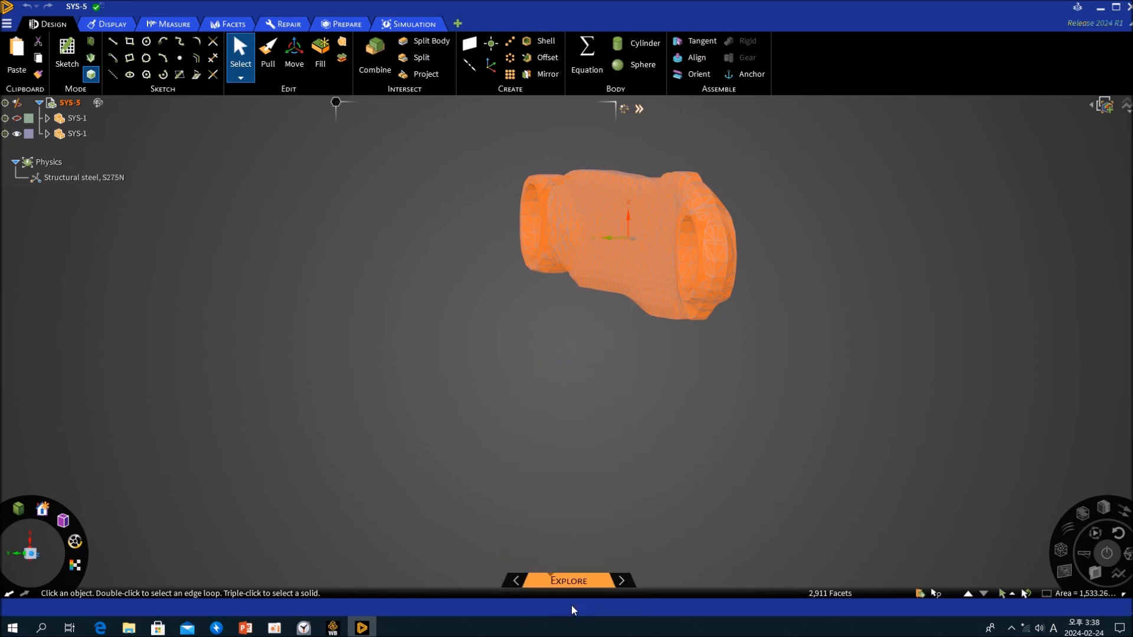
mouse_move(579, 375)
middle_down()
mouse_move(804, 359)
mouse_move(705, 327)
mouse_move(710, 391)
mouse_move(585, 391)
middle_up()
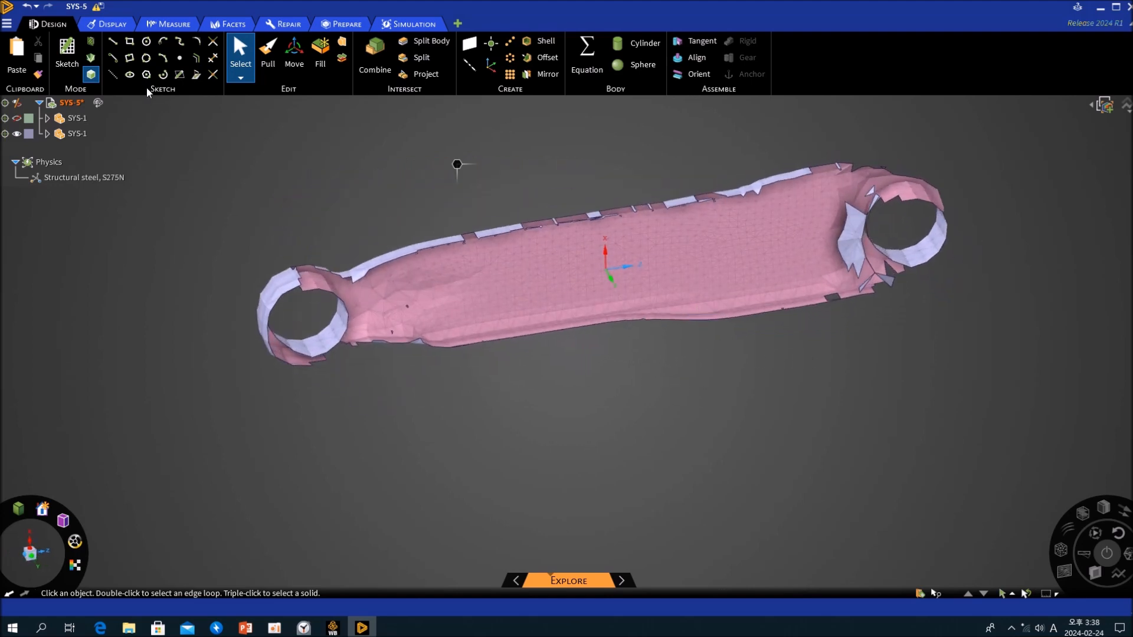
click(27, 7)
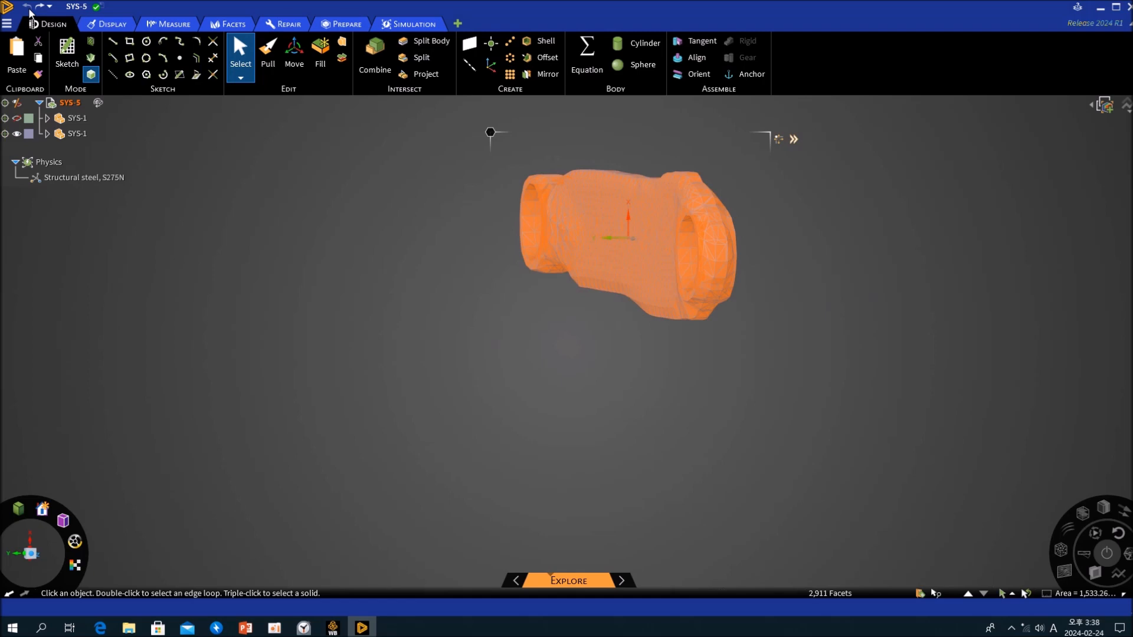
click(435, 298)
- Section the optimized body at mid-thickness in sketch mode, using the flat rim facets on both sides of one hole, and face the sketch plane
middle_drag(531, 341, 585, 343)
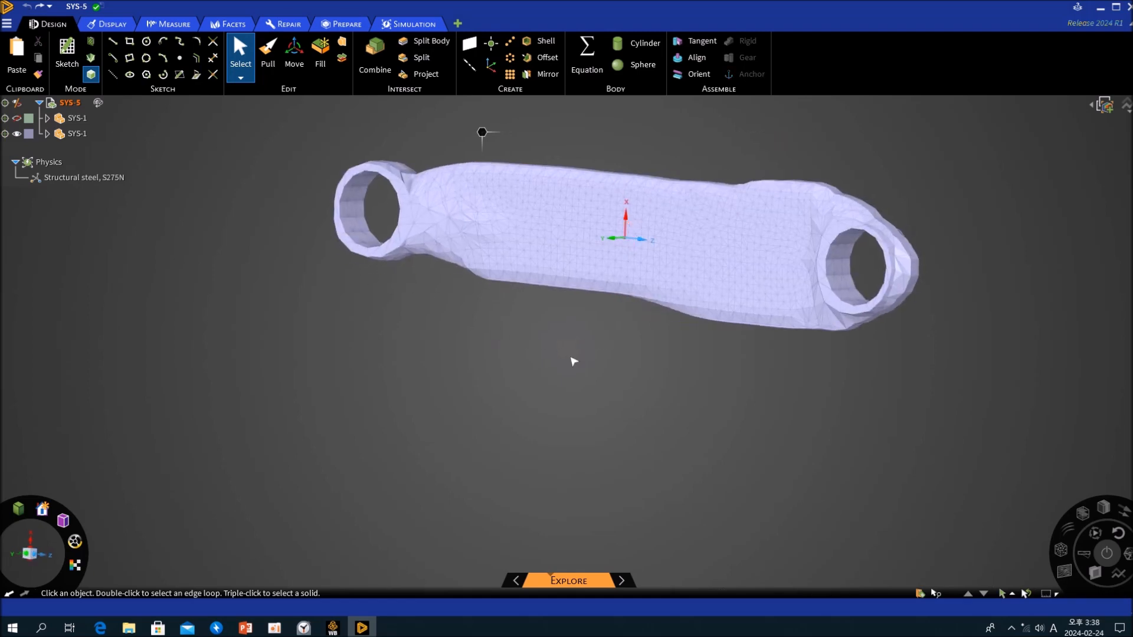
scroll(813, 269, up, 5)
middle_drag(807, 279, 683, 278)
click(807, 241)
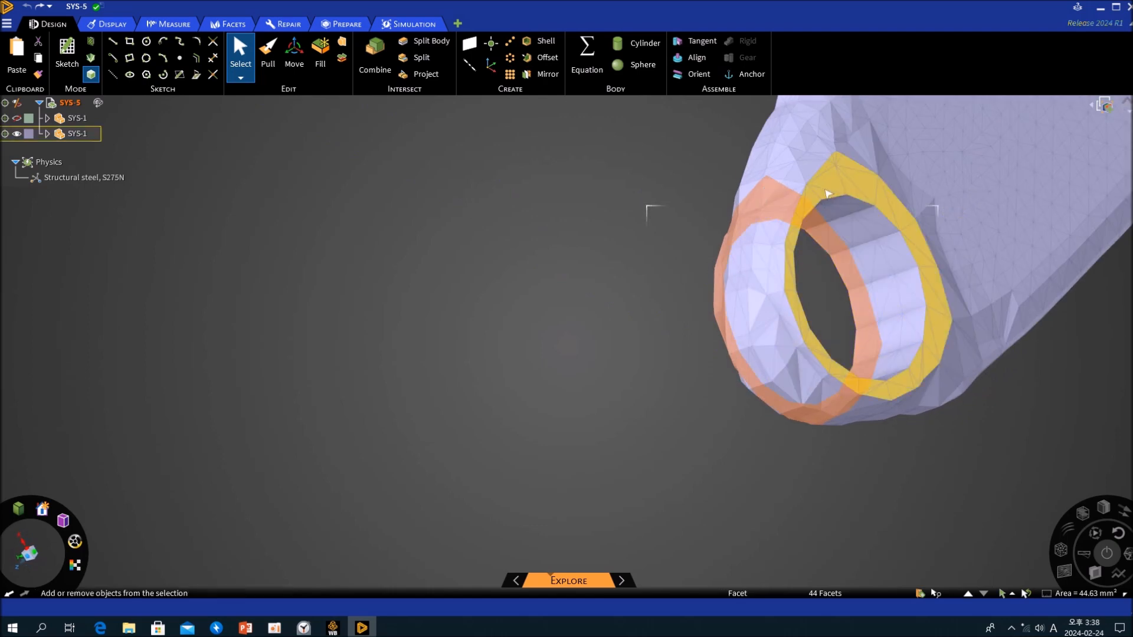
ctrl+click(828, 191)
middle_drag(828, 191, 603, 288)
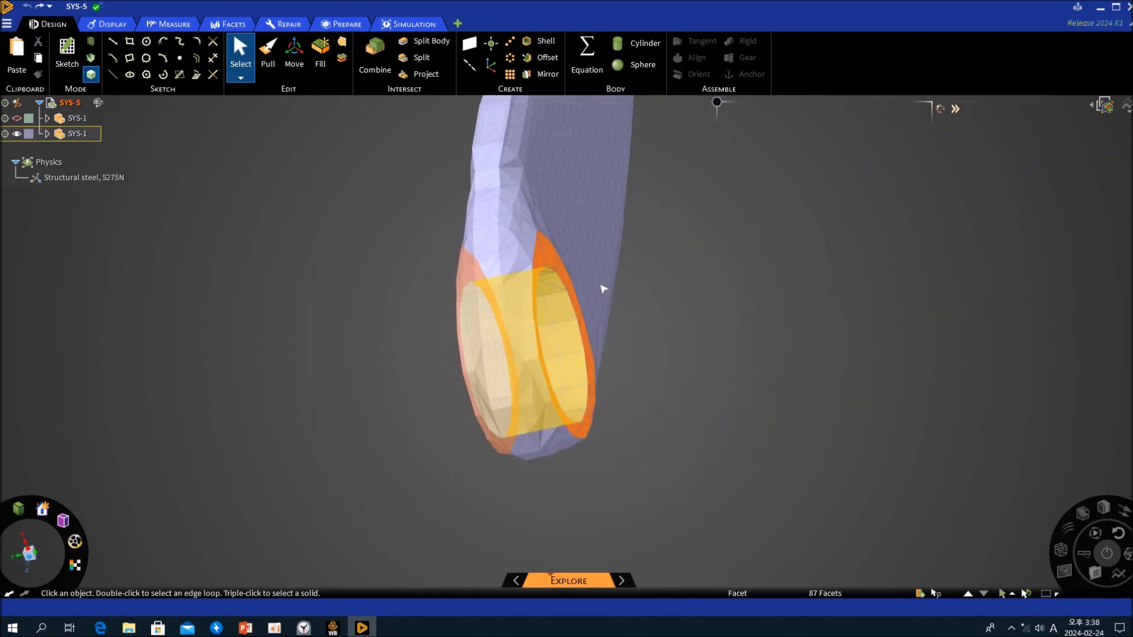
key(k)
middle_drag(662, 344, 720, 303)
scroll(715, 304, down, 6)
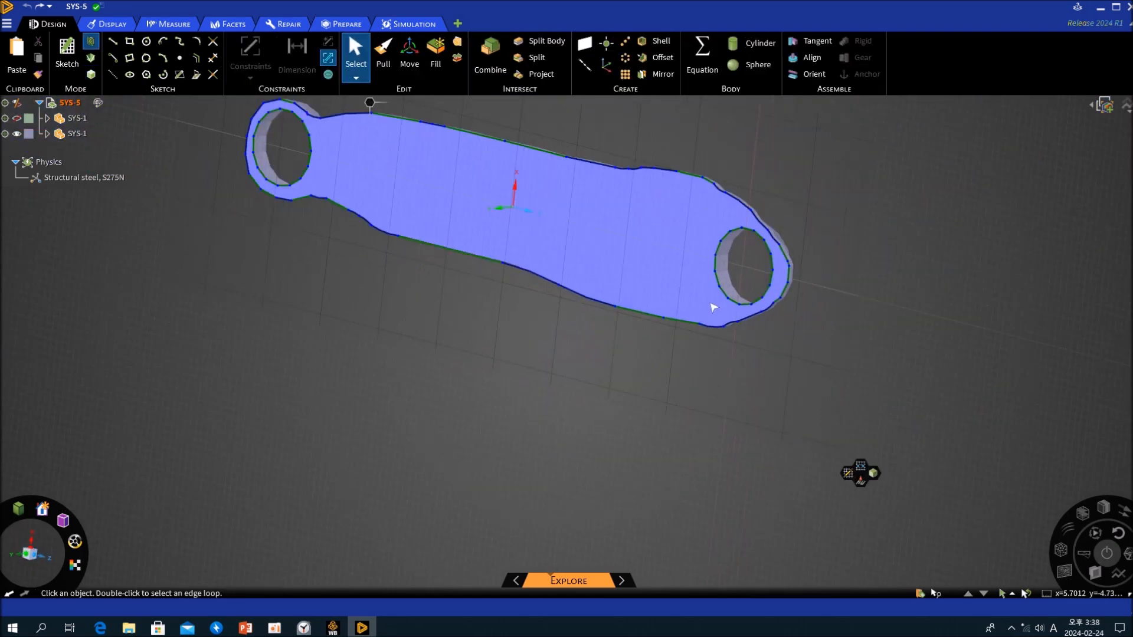
key(v)
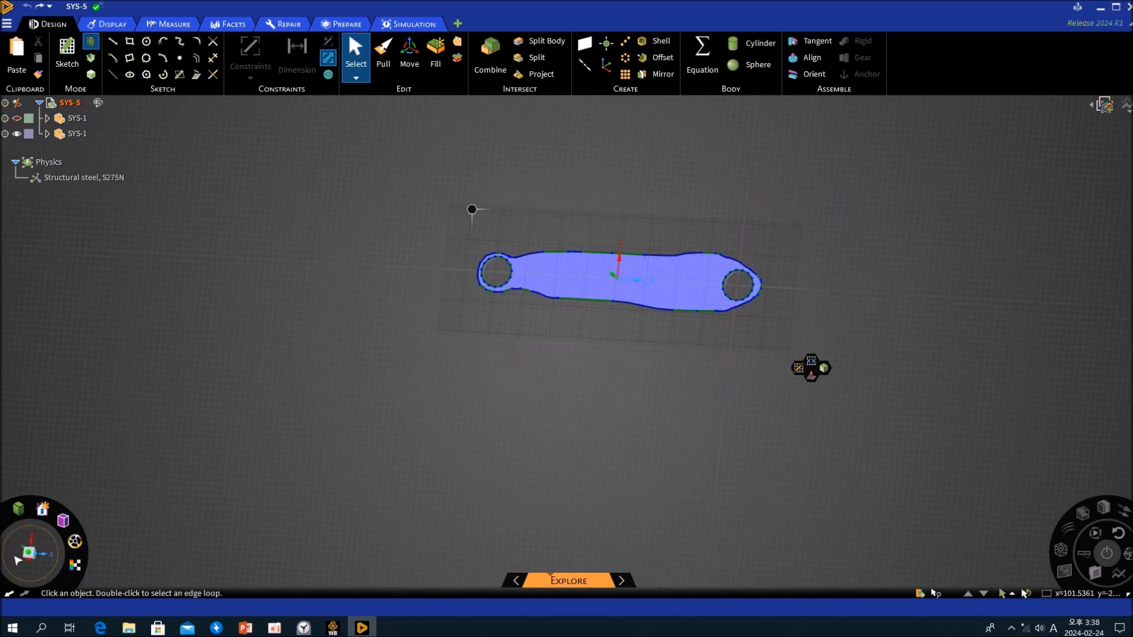
click(28, 553)
- Copy all section outline curves, paste them in place as sketch curves, and hide the optimized facet component SYS-1
drag(404, 182, 830, 415)
key(ctrl+c)
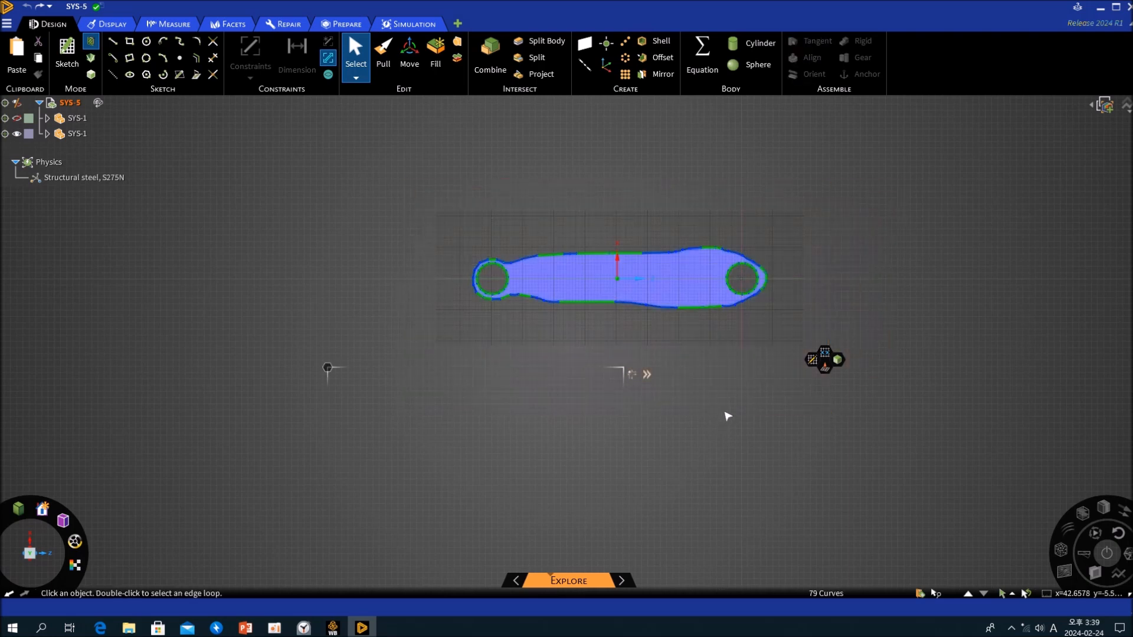
key(ctrl+v)
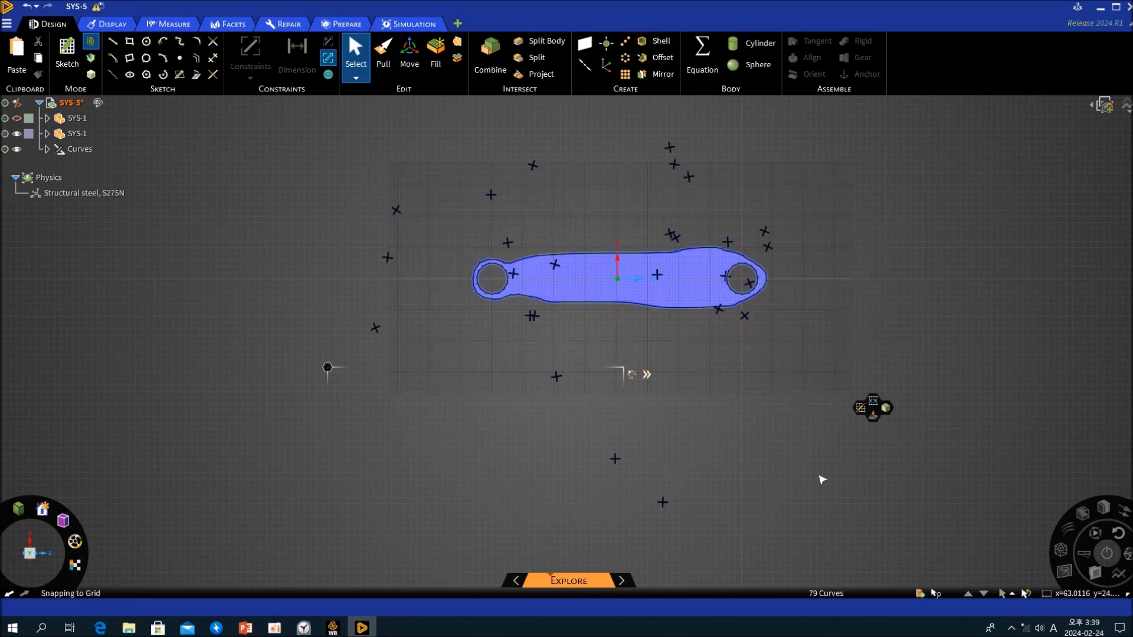
click(778, 446)
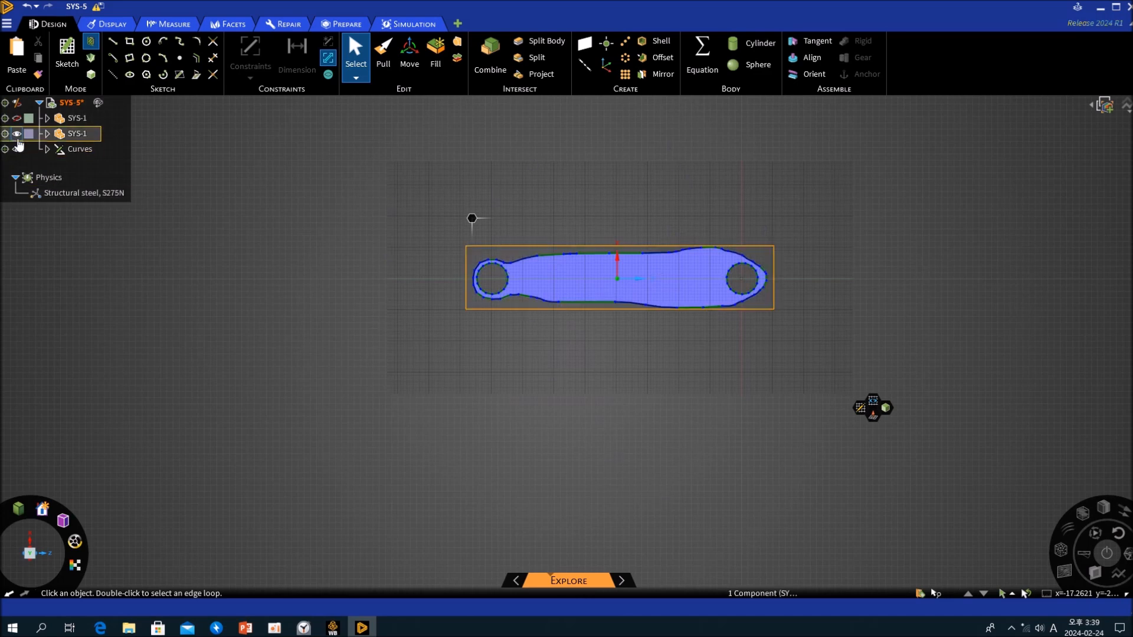
click(17, 135)
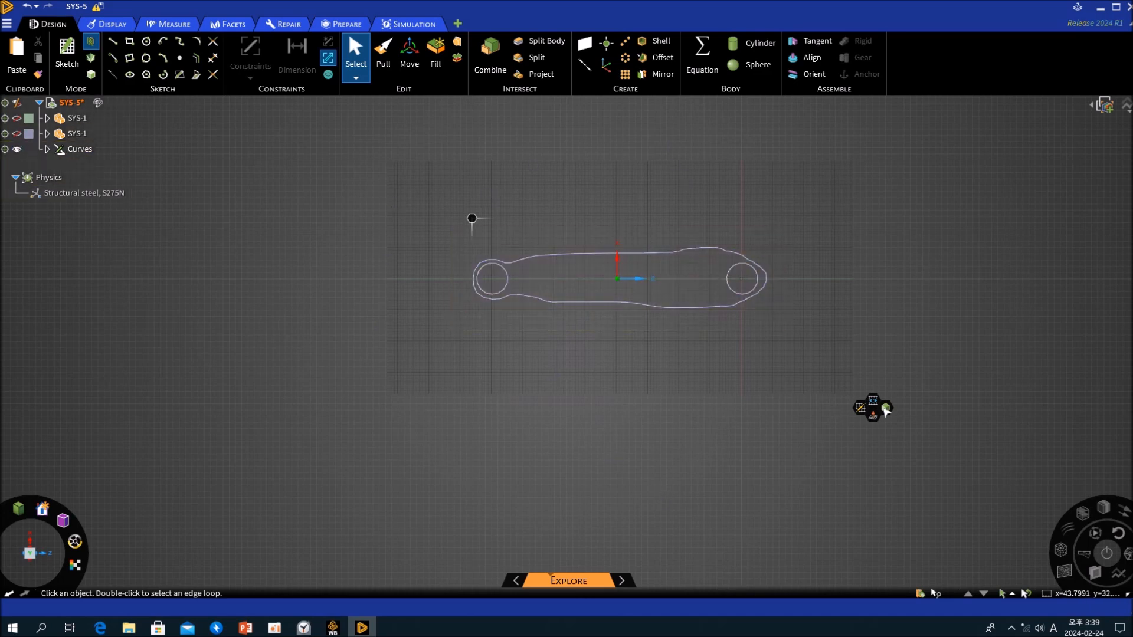
- Turn the copied outline curves into a planar surface by leaving sketch mode and filling the closed profile
key(p)
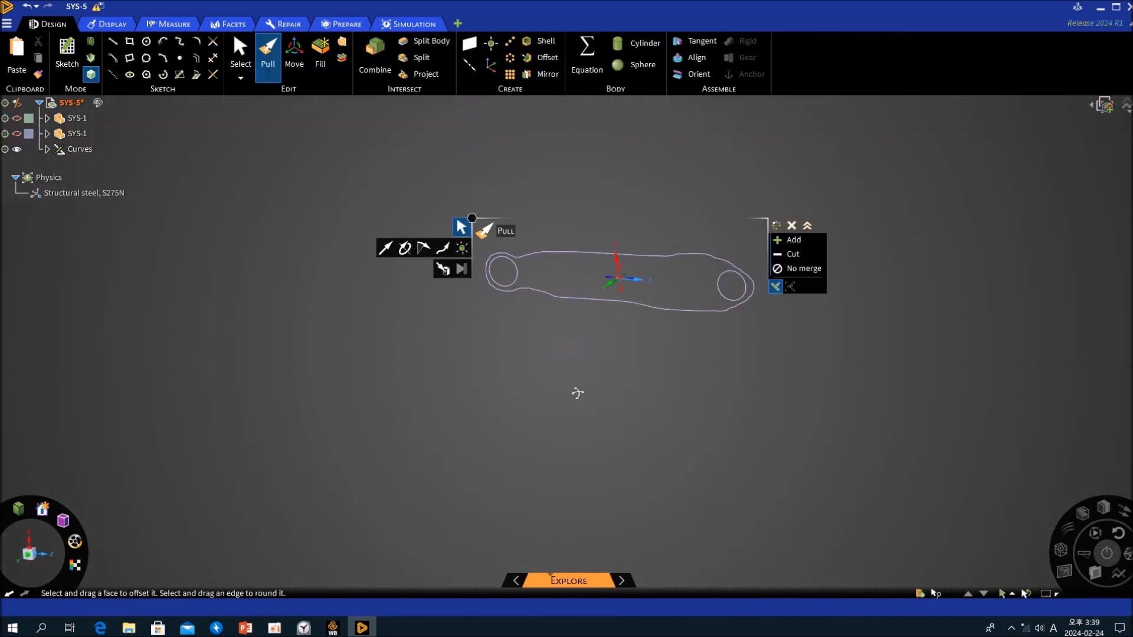
scroll(643, 278, up, 5)
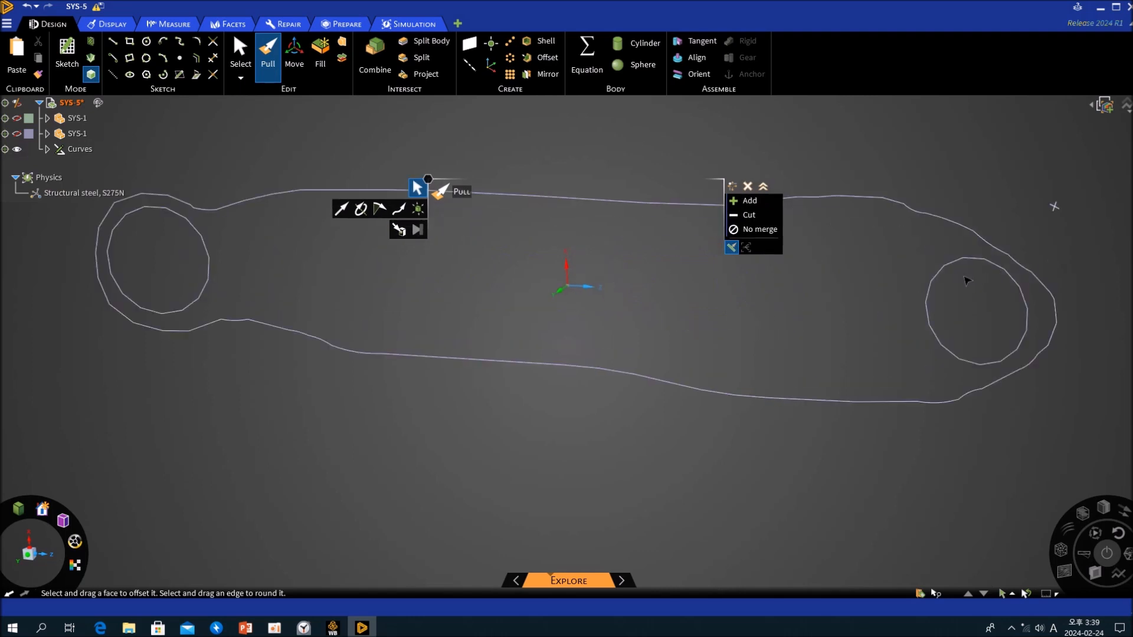
scroll(863, 306, down, 4)
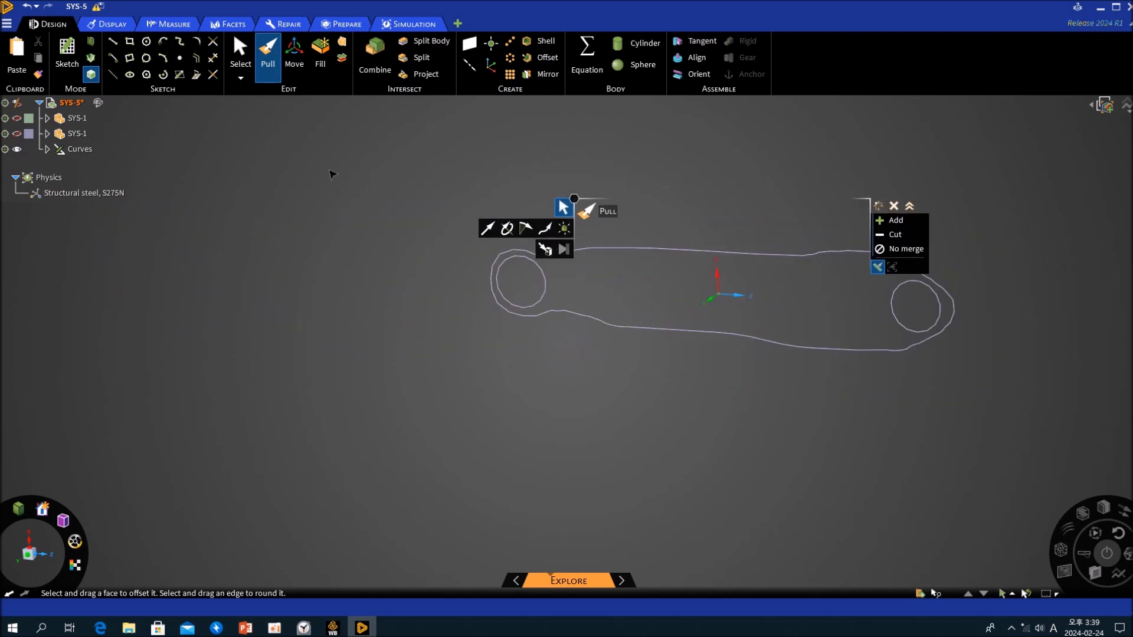
drag(342, 164, 1065, 429)
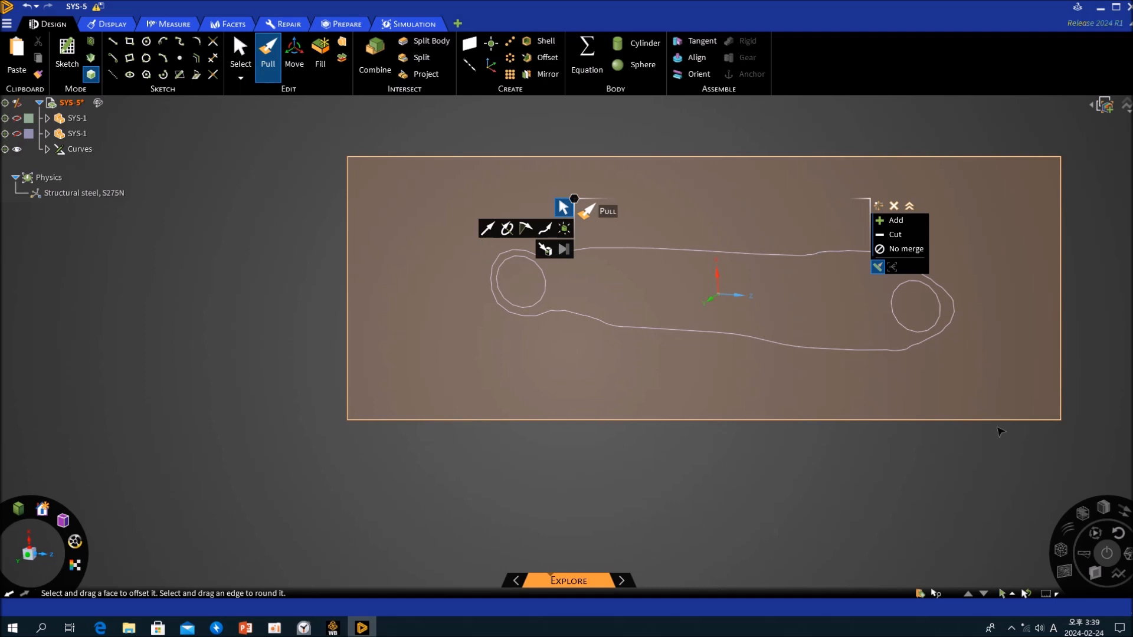
click(327, 63)
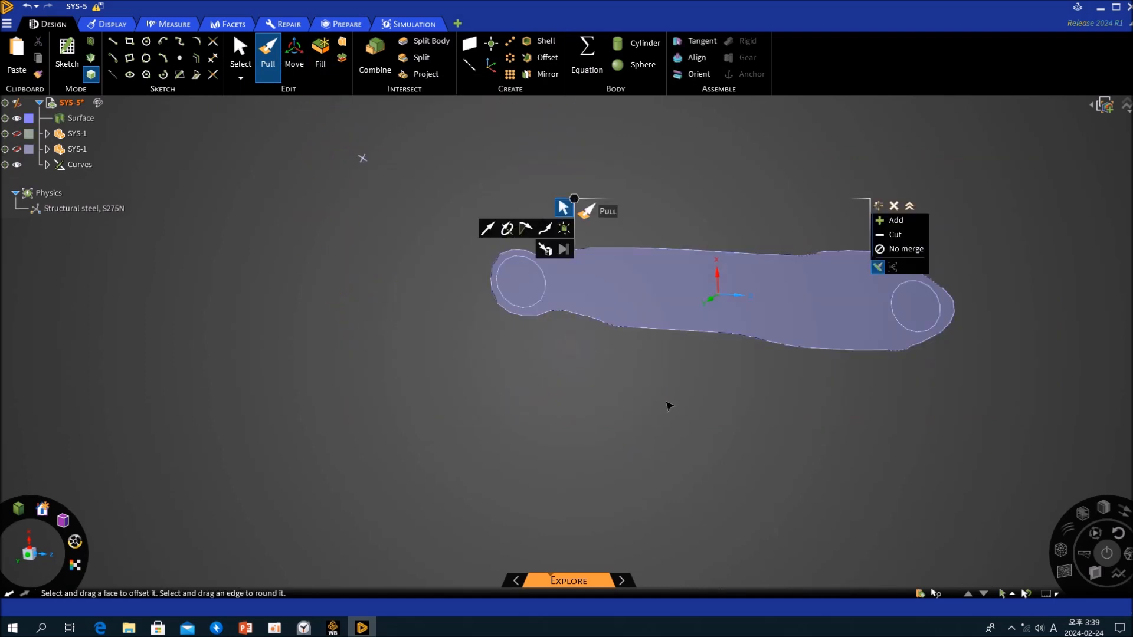
- Delete the circular faces covering the two holes of the new surface
key(s)
click(526, 284)
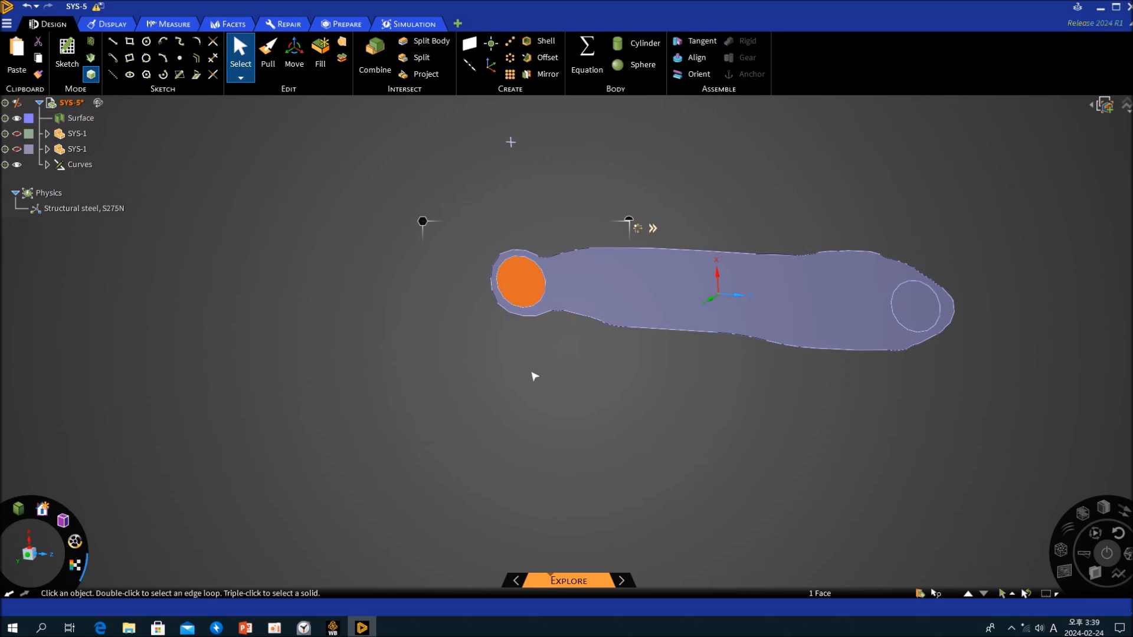
click(914, 307)
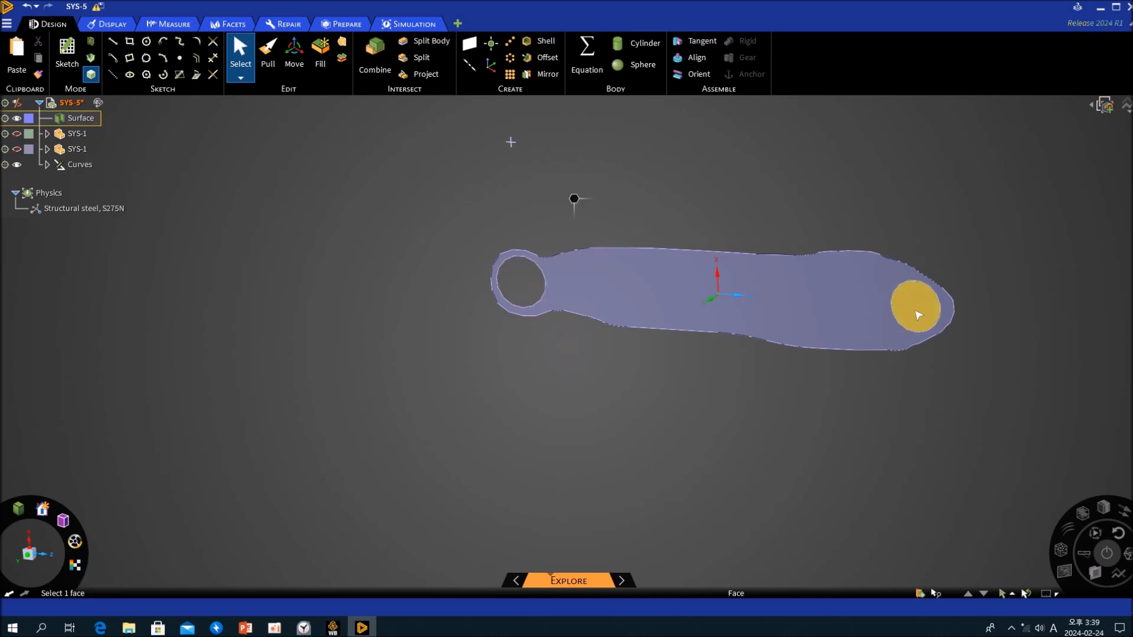
click(674, 419)
- Show the original rectangular plate component SYS-1 alongside the surface as a thickness reference
click(26, 121)
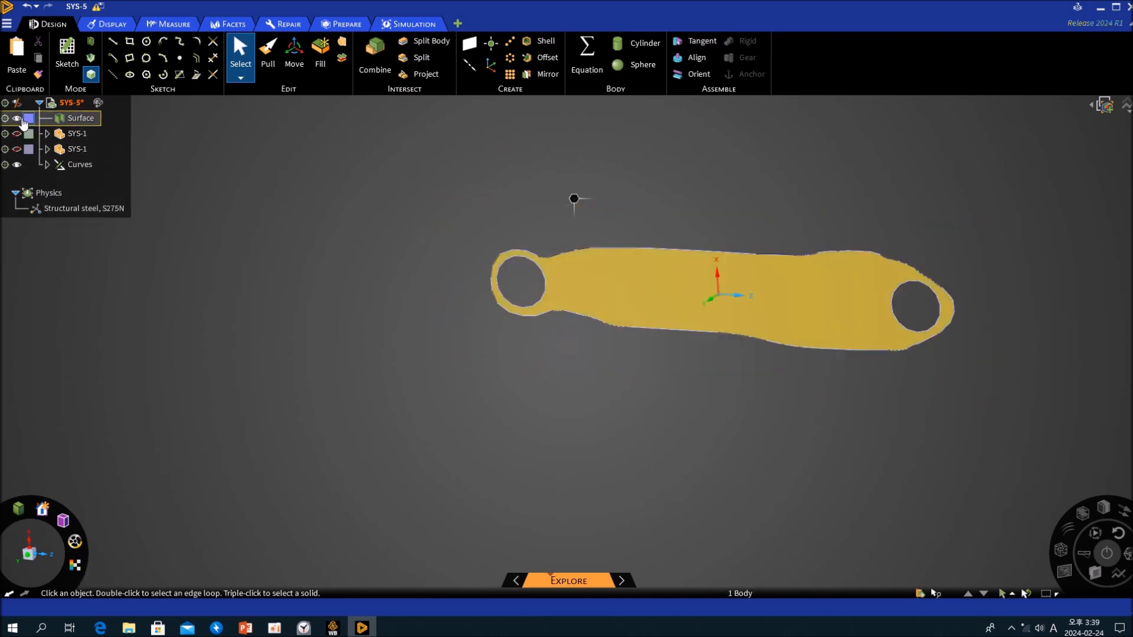
click(17, 134)
middle_drag(679, 413, 566, 449)
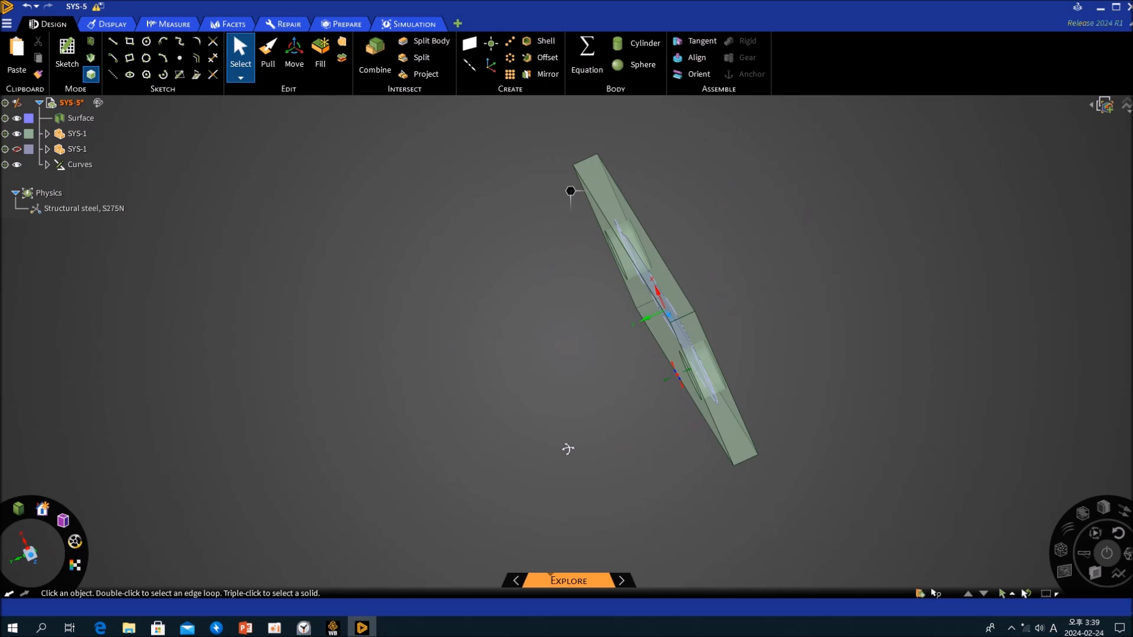
click(80, 166)
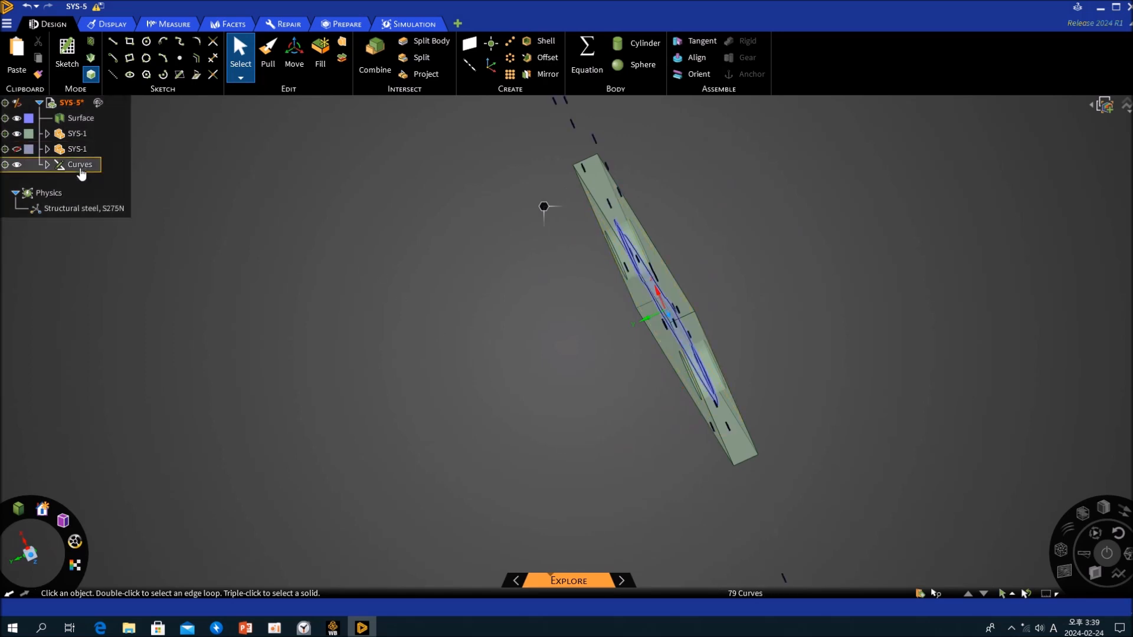
- Pull the surface with No merge up to the plate's large outer face to make a separate solid
click(80, 119)
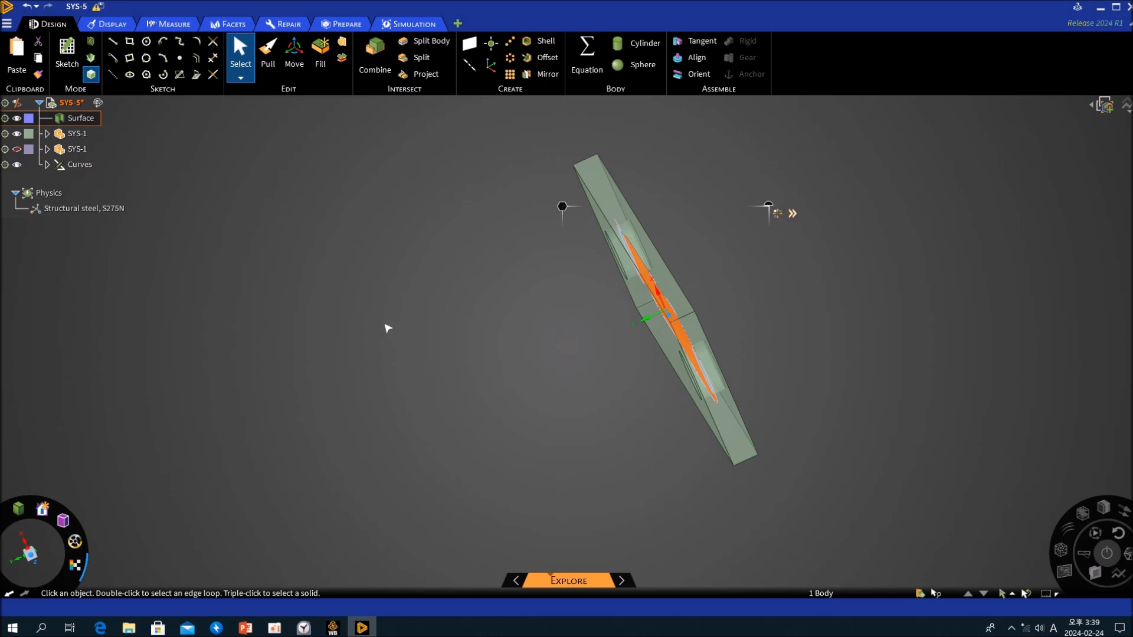
key(p)
middle_drag(430, 354, 498, 345)
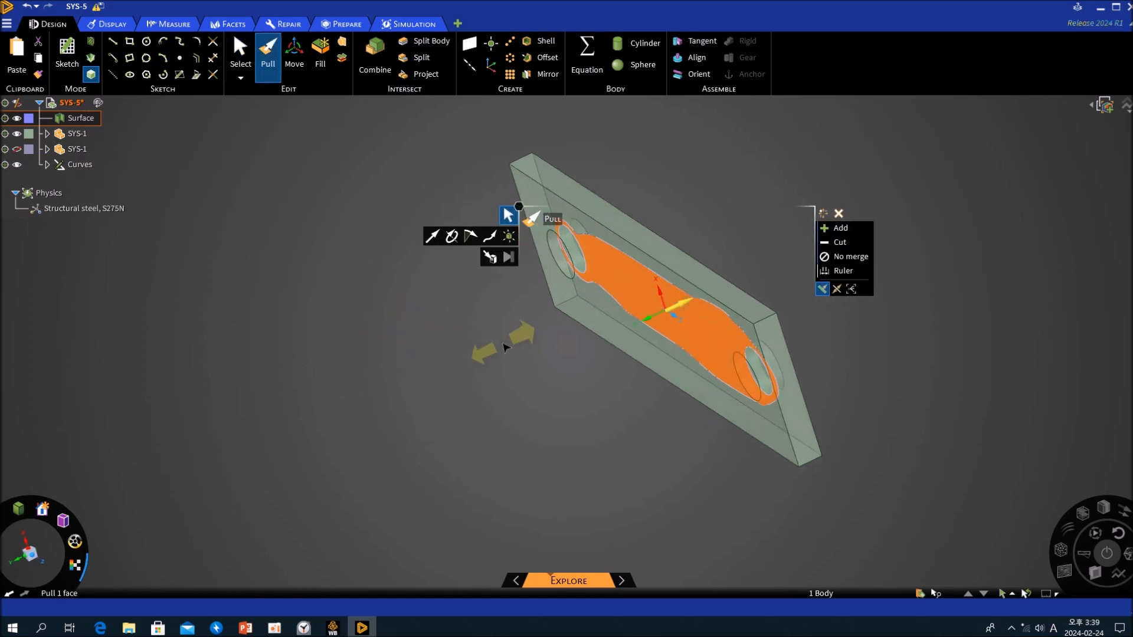
click(853, 264)
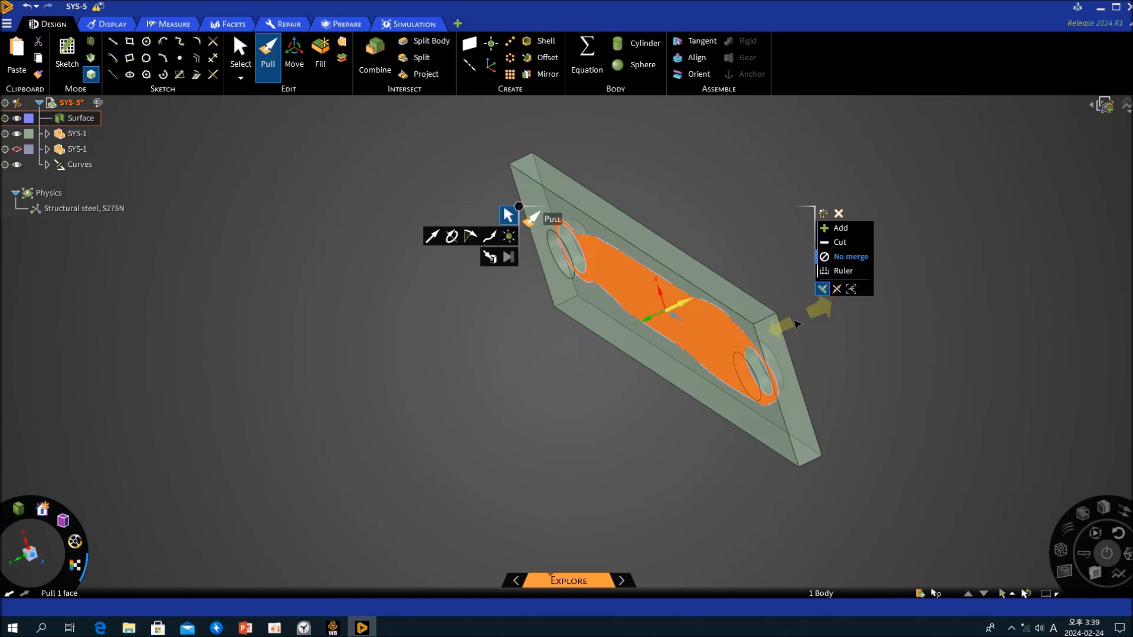
key(u)
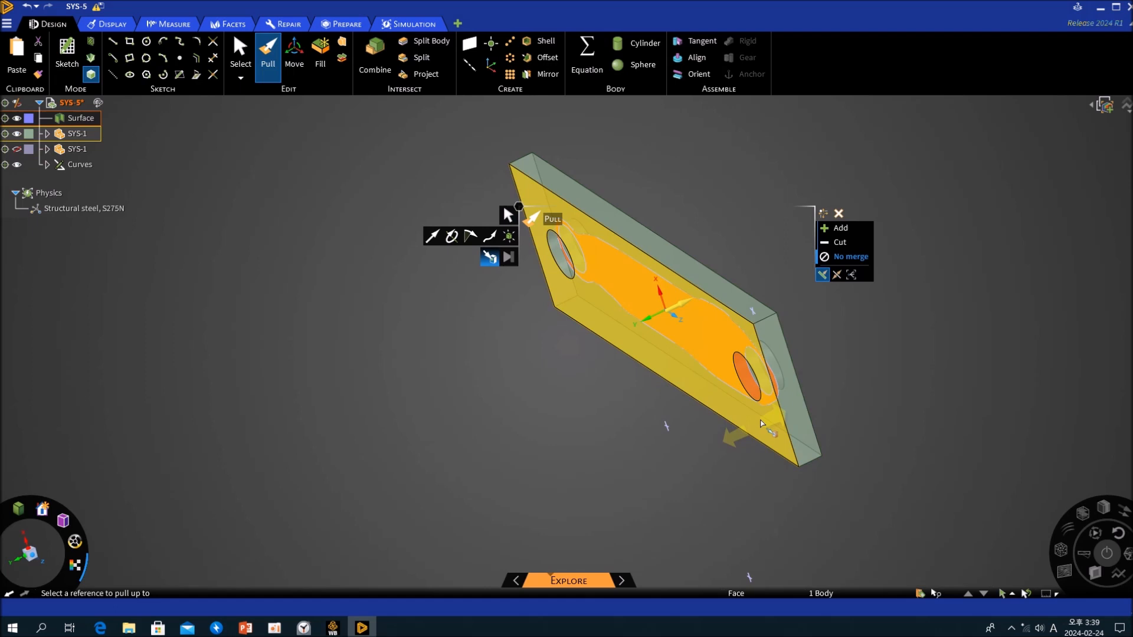
click(761, 418)
click(548, 441)
middle_drag(654, 444, 584, 478)
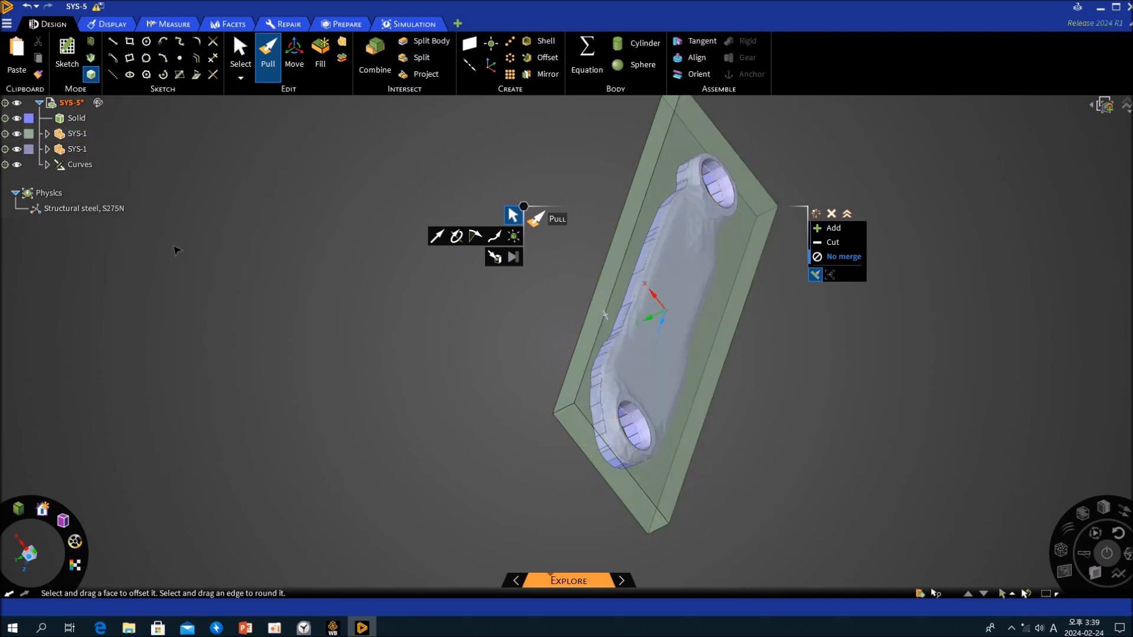
- Hide the rectangular plate and the facet component so that only the new solid is shown
click(27, 140)
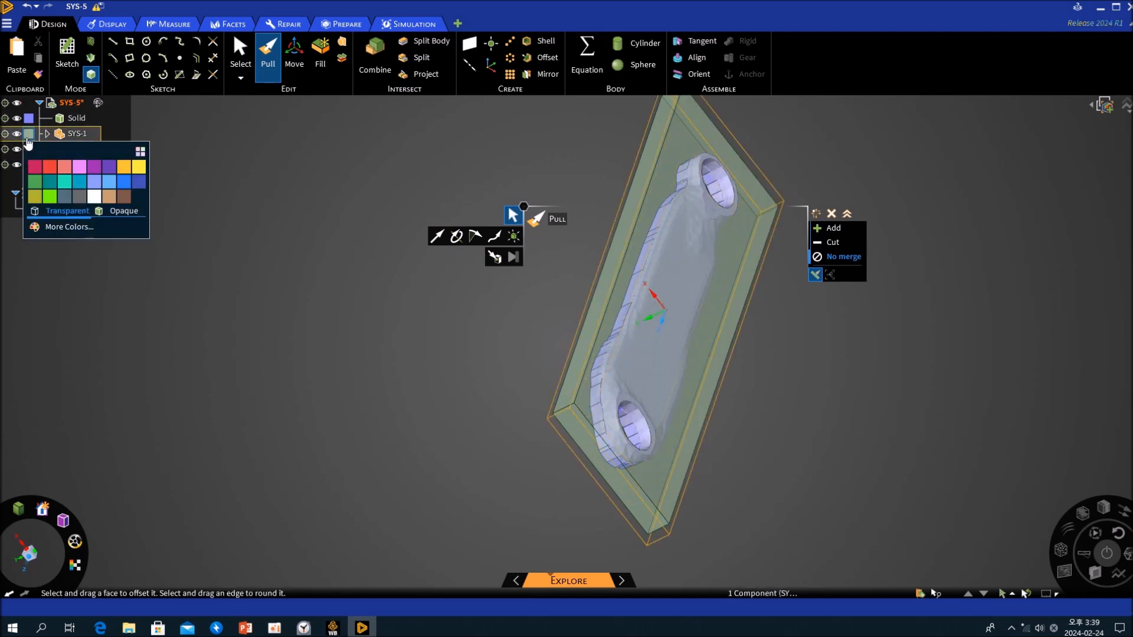
click(16, 135)
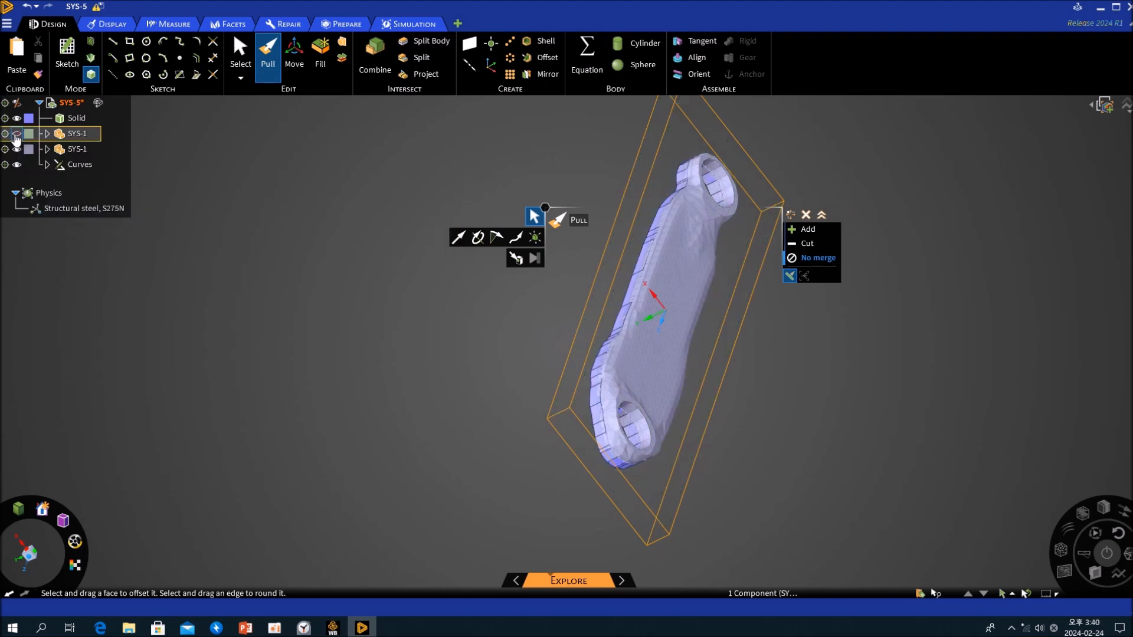
click(16, 150)
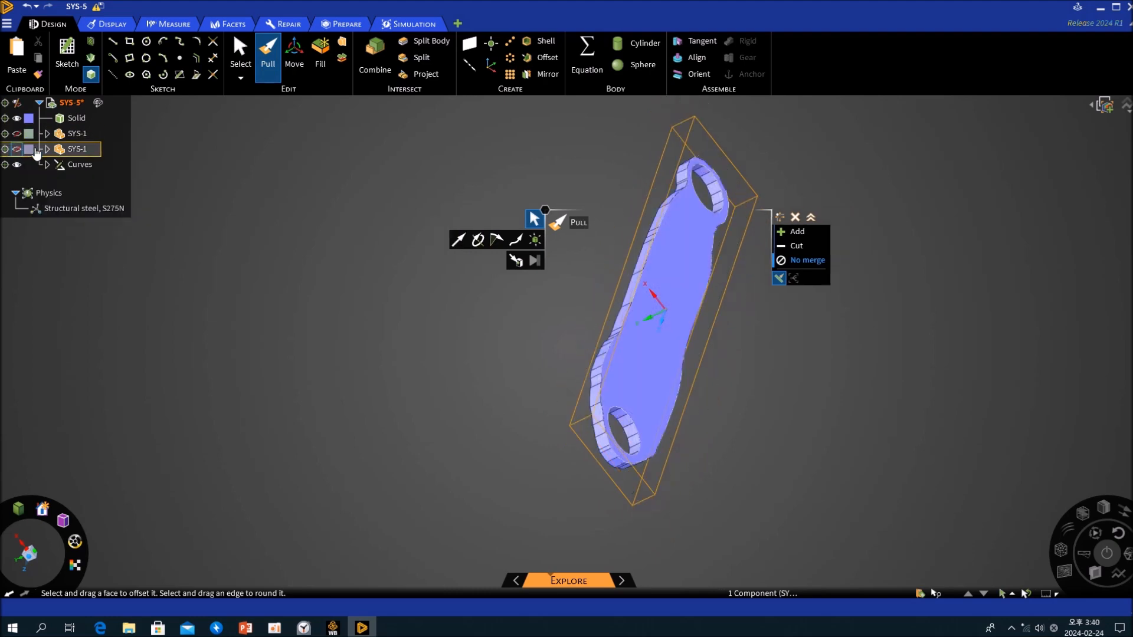
- Show the rectangular plate again and pull the solid's exposed large face up to the plate's opposite outer face with No merge
click(680, 262)
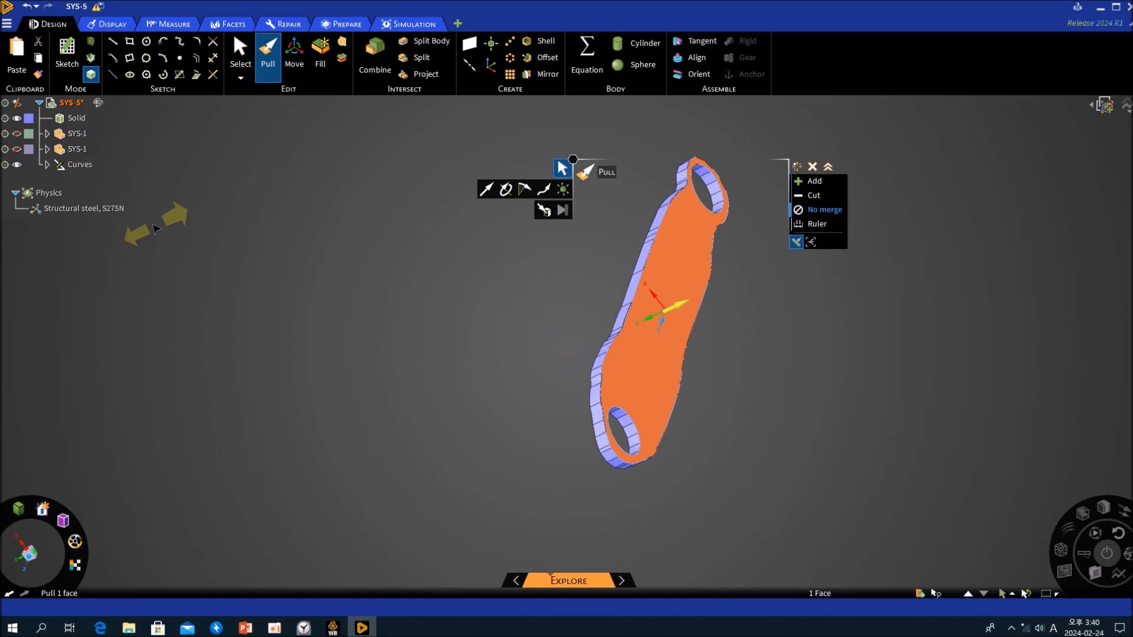
click(17, 149)
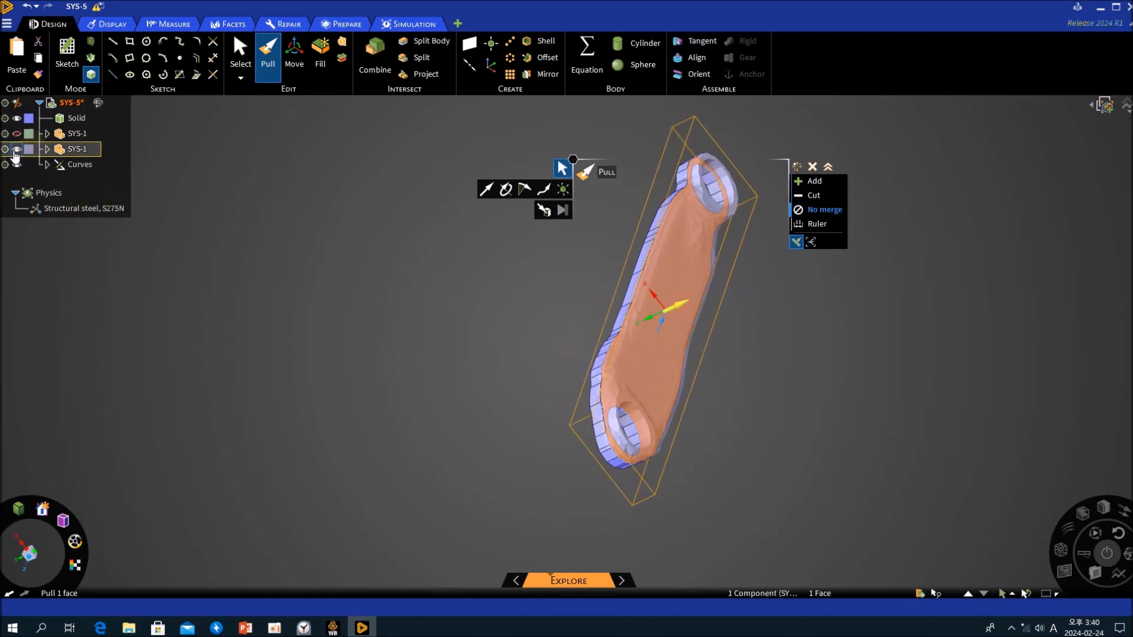
click(16, 149)
click(16, 134)
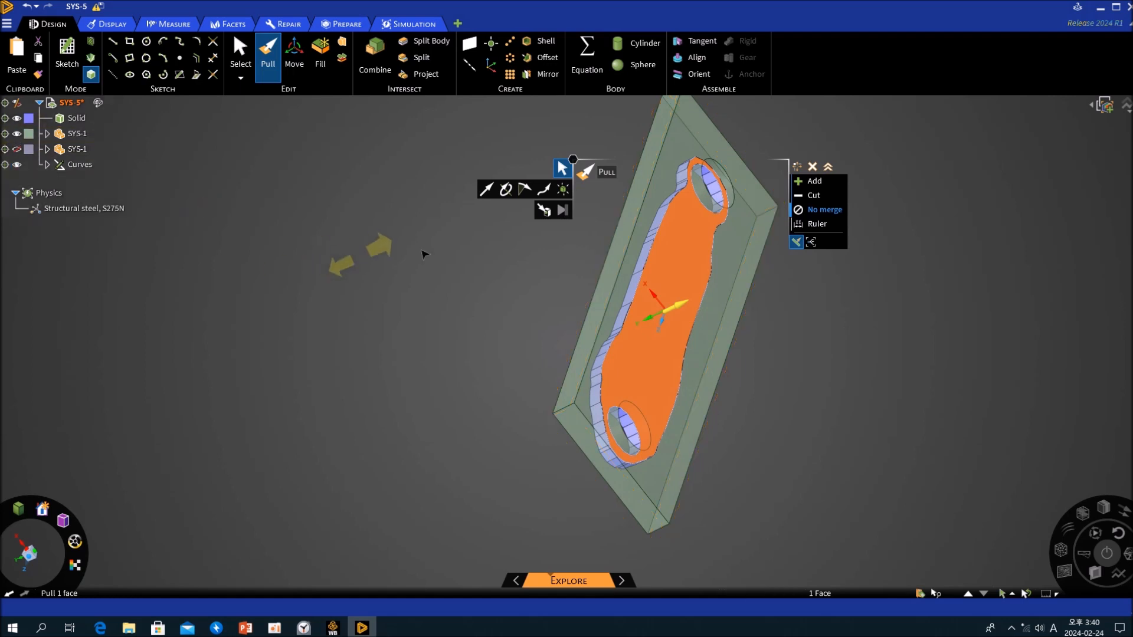
key(u)
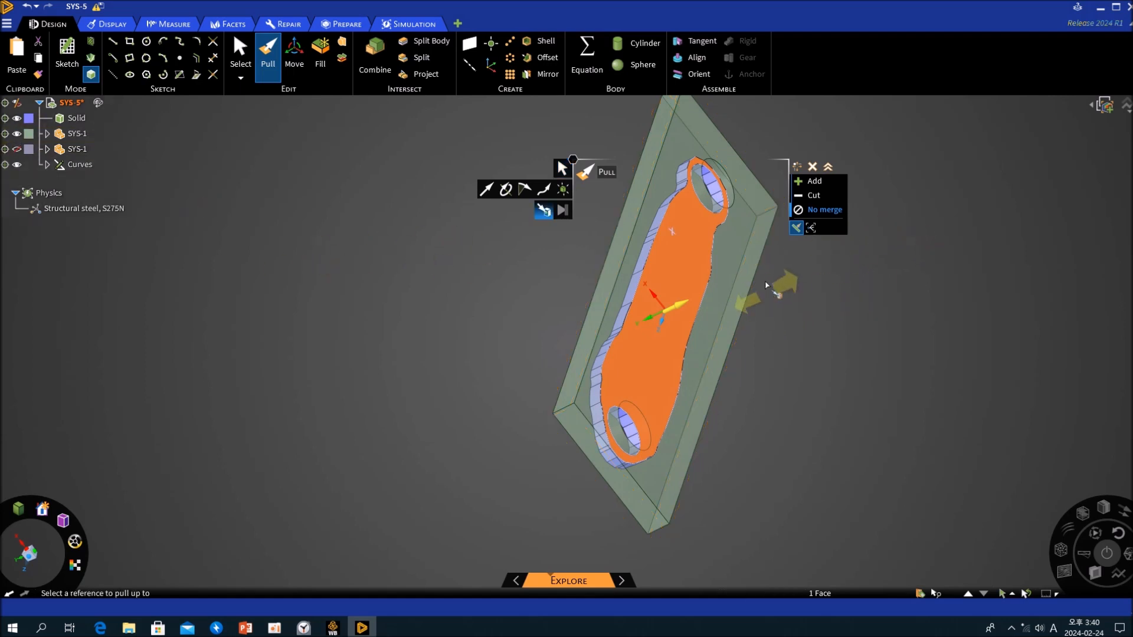
click(736, 260)
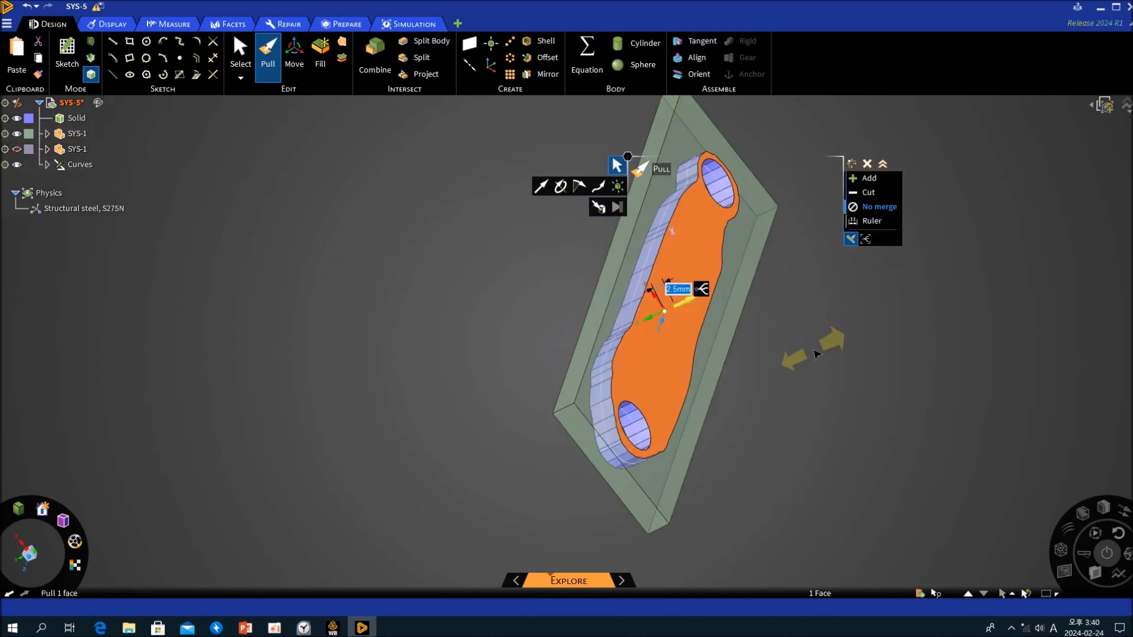
click(813, 339)
middle_drag(499, 372, 797, 164)
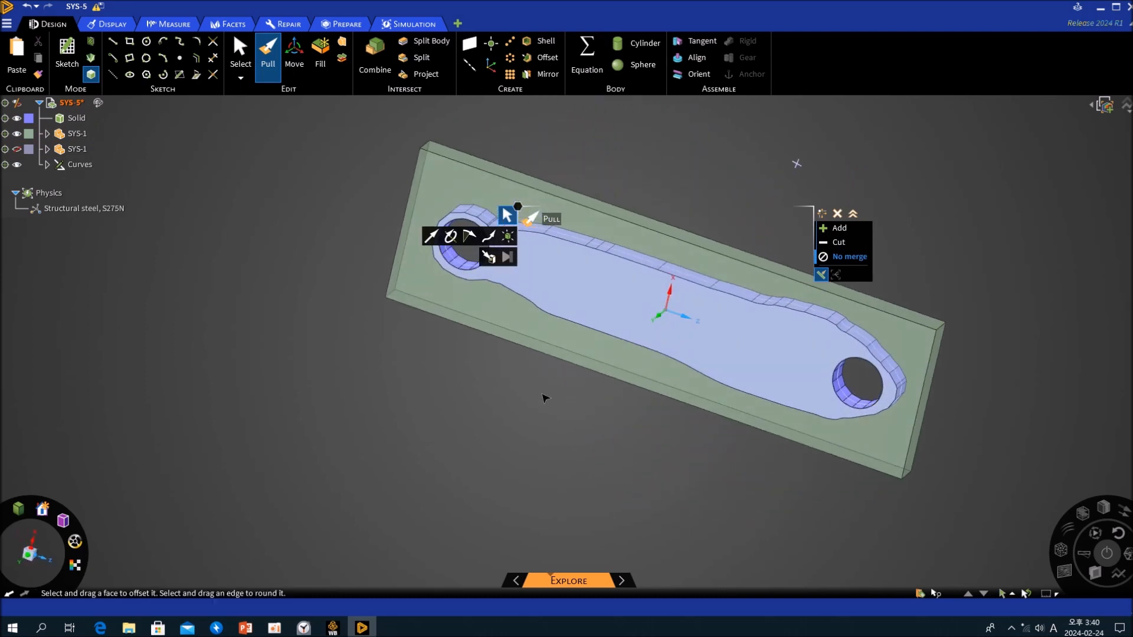
key(Escape)
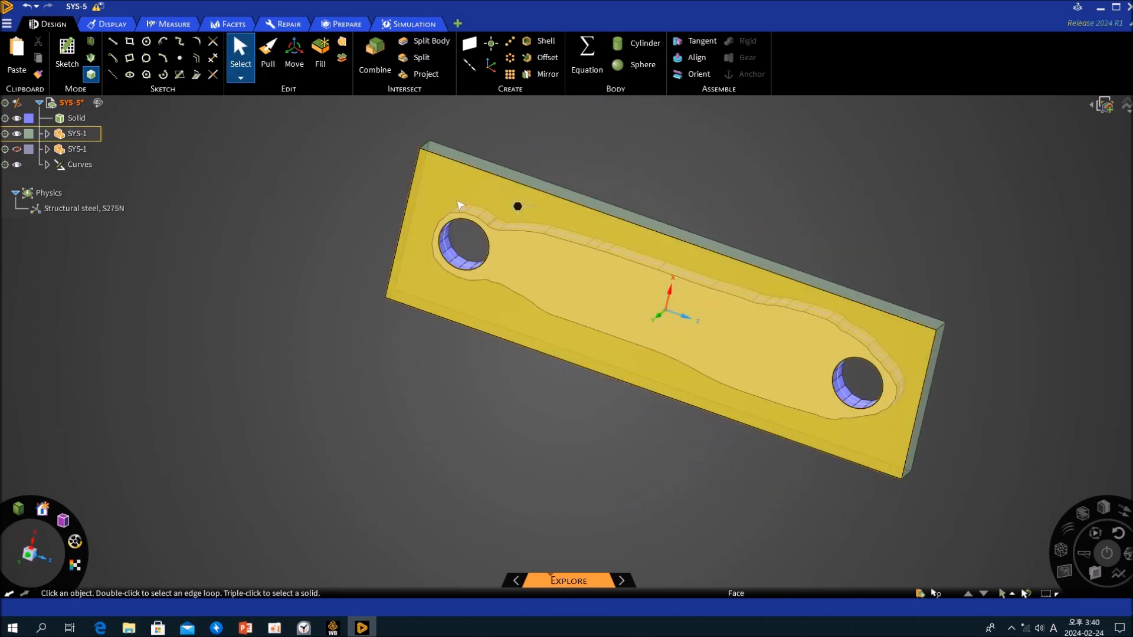
middle_drag(266, 252, 493, 426)
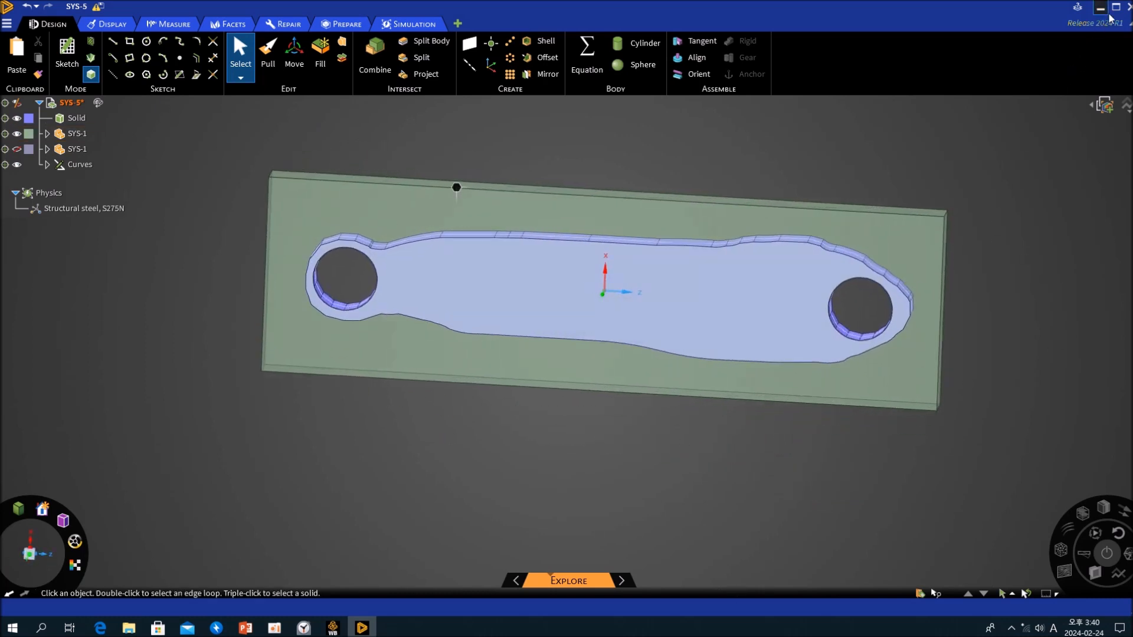
- Close the geometry editor and, in Workbench, open the Model of validation Static Structural system F in Mechanical
click(1127, 7)
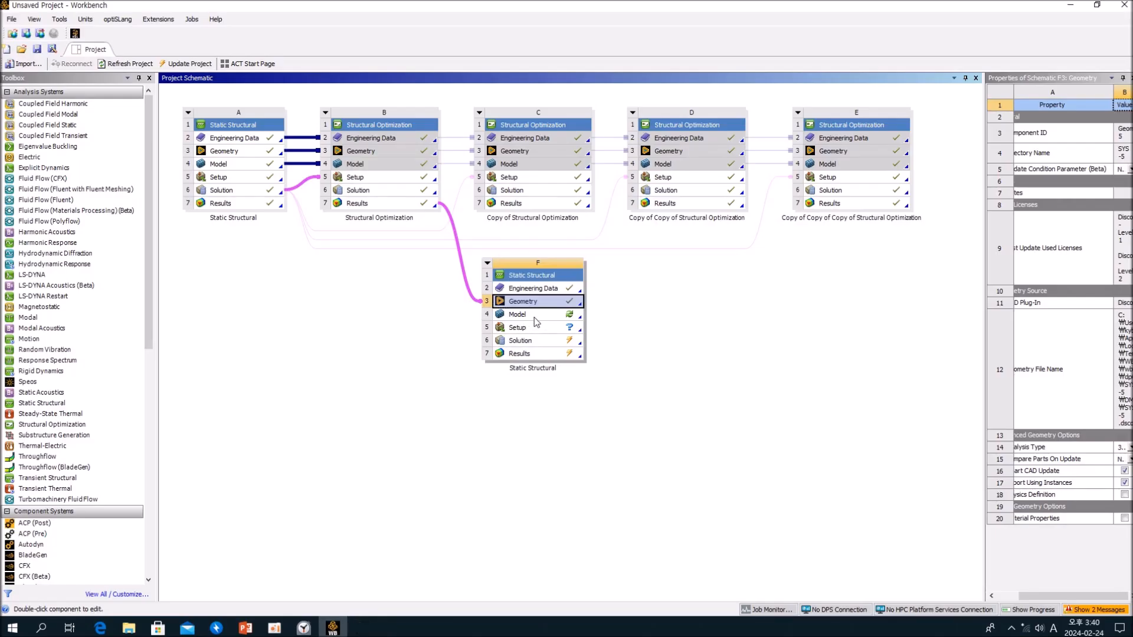
double_click(518, 314)
click(617, 357)
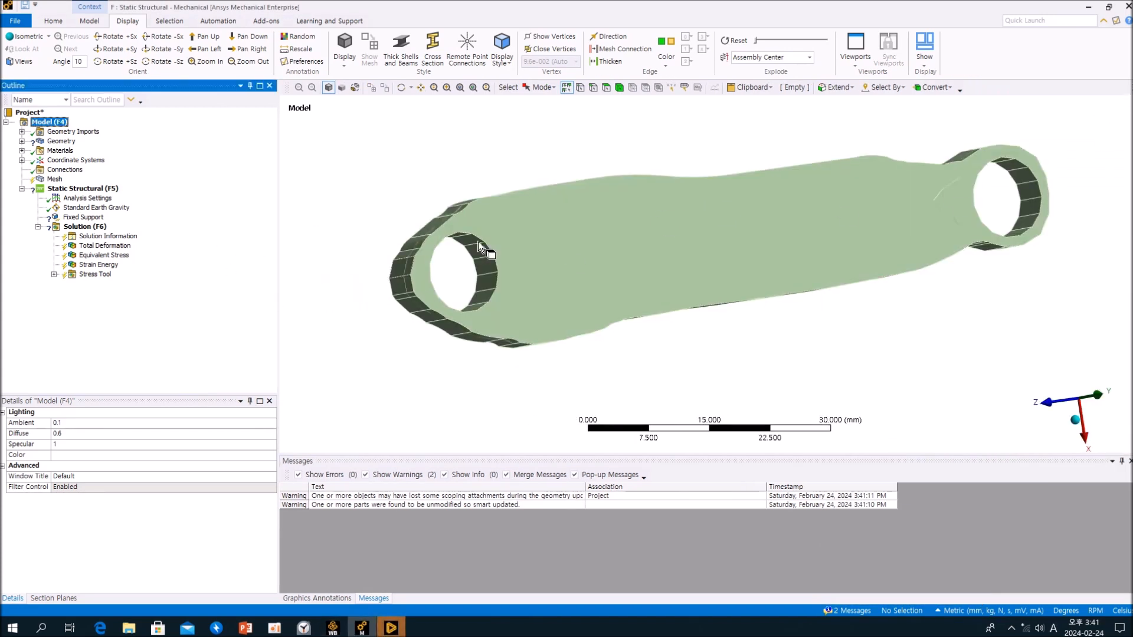
- Suppress the SYS-1 Facets body under Geometry so only the rebuilt solid takes part in the analysis
click(22, 141)
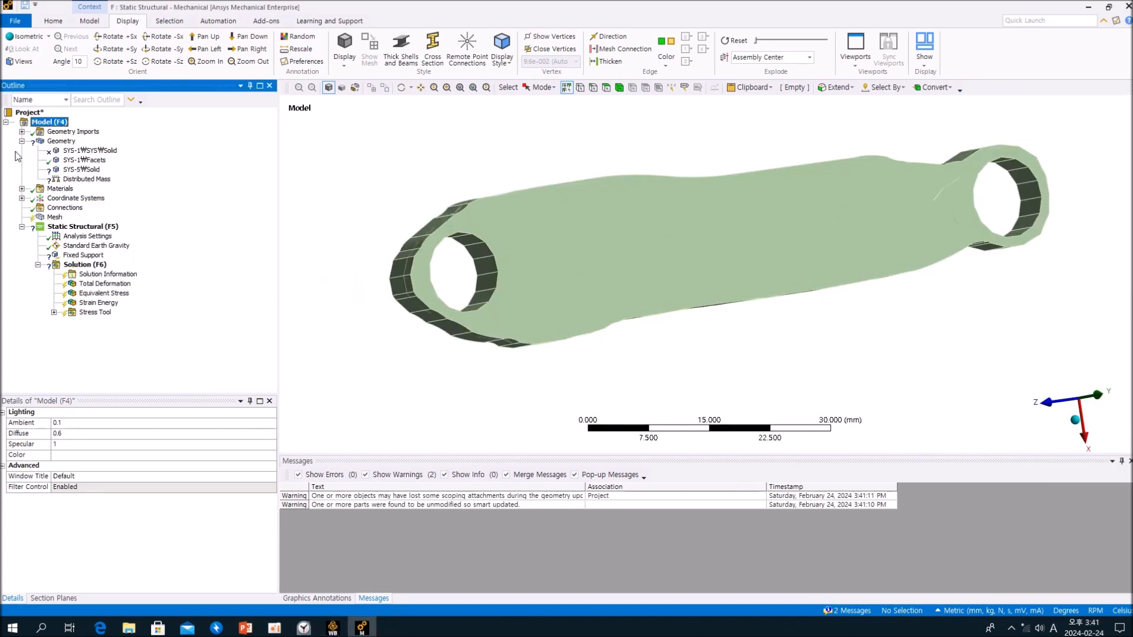
click(72, 171)
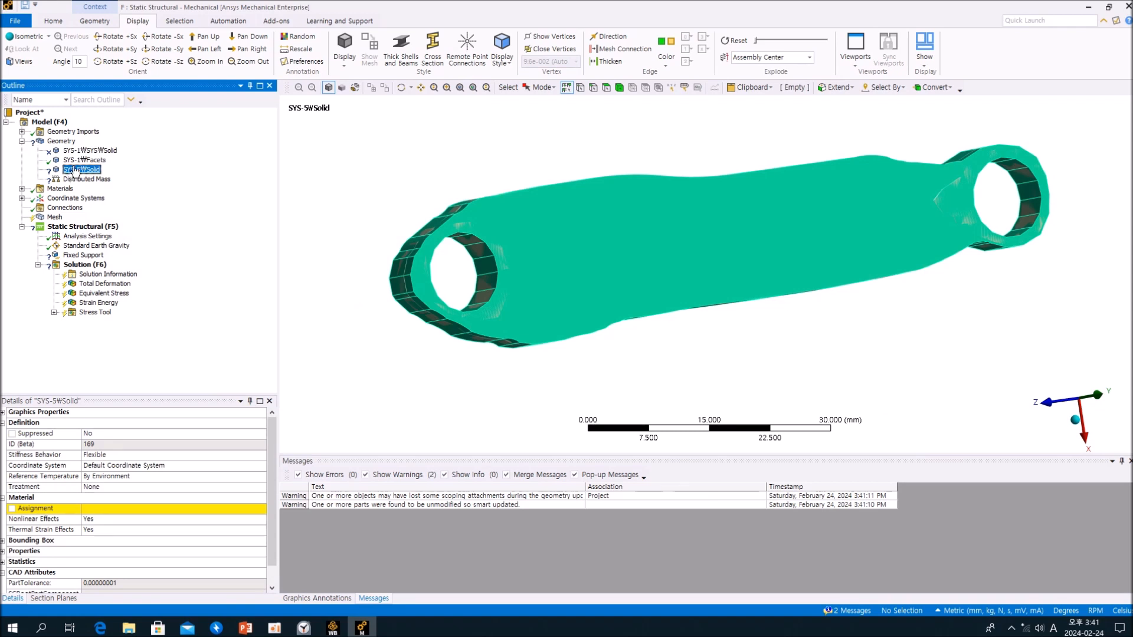
click(77, 161)
right_click(77, 162)
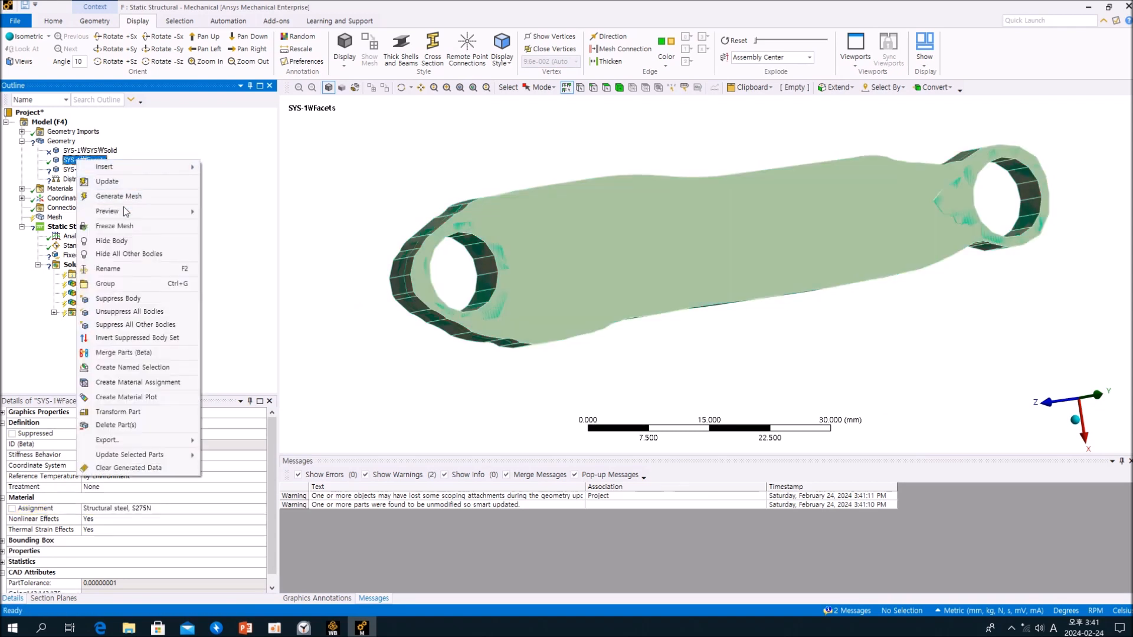
click(132, 298)
- Assign Structural Steel as the material of the SYS-5 Solid body
click(81, 169)
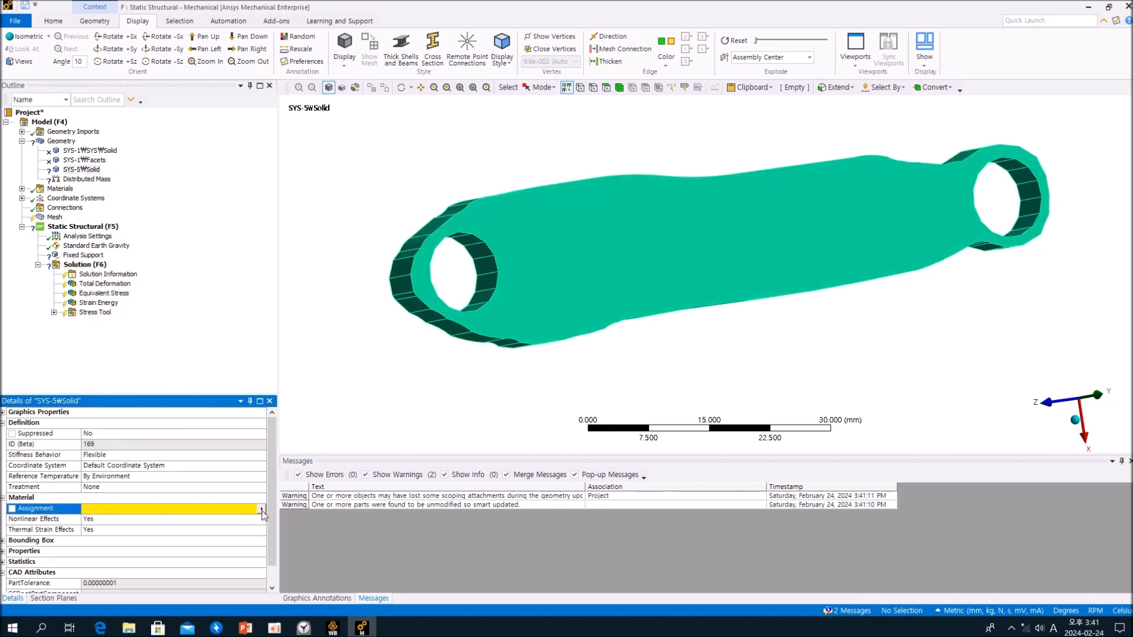
click(260, 509)
click(261, 509)
click(314, 374)
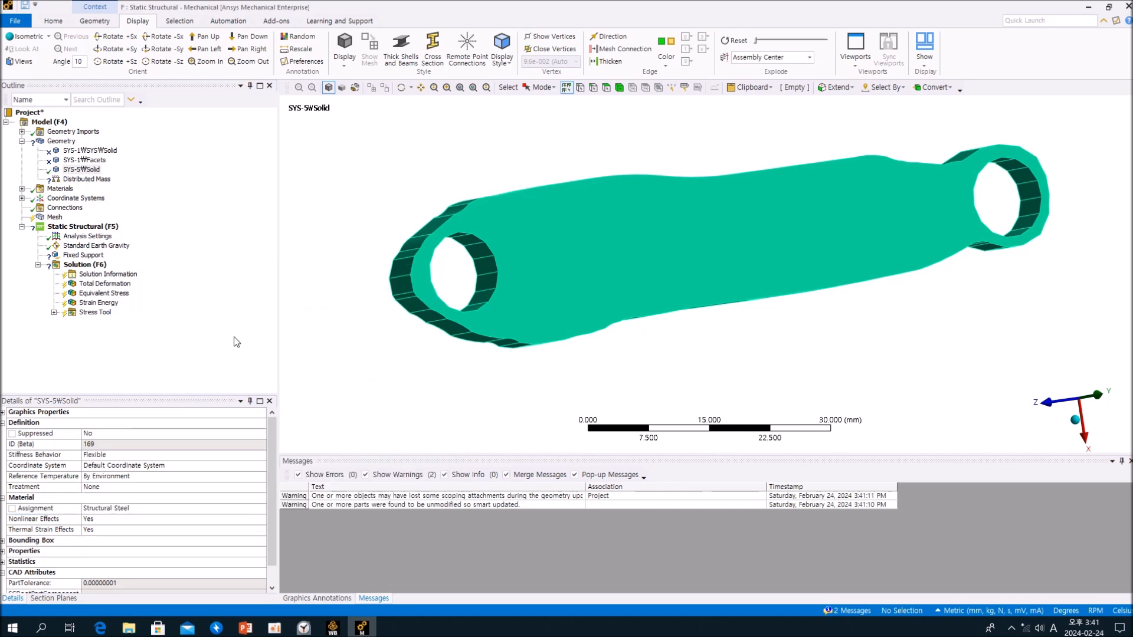
- Begin re-scoping the Distributed Mass with face selection and try to extend one picked inner face of the wider end's hole
click(103, 180)
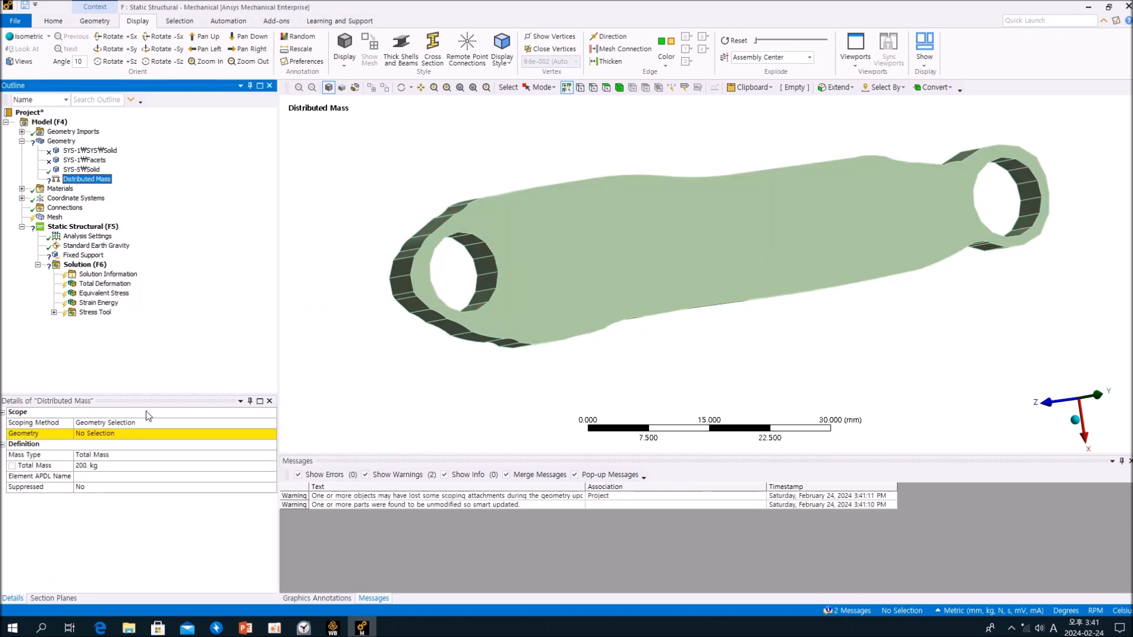
click(113, 433)
click(606, 87)
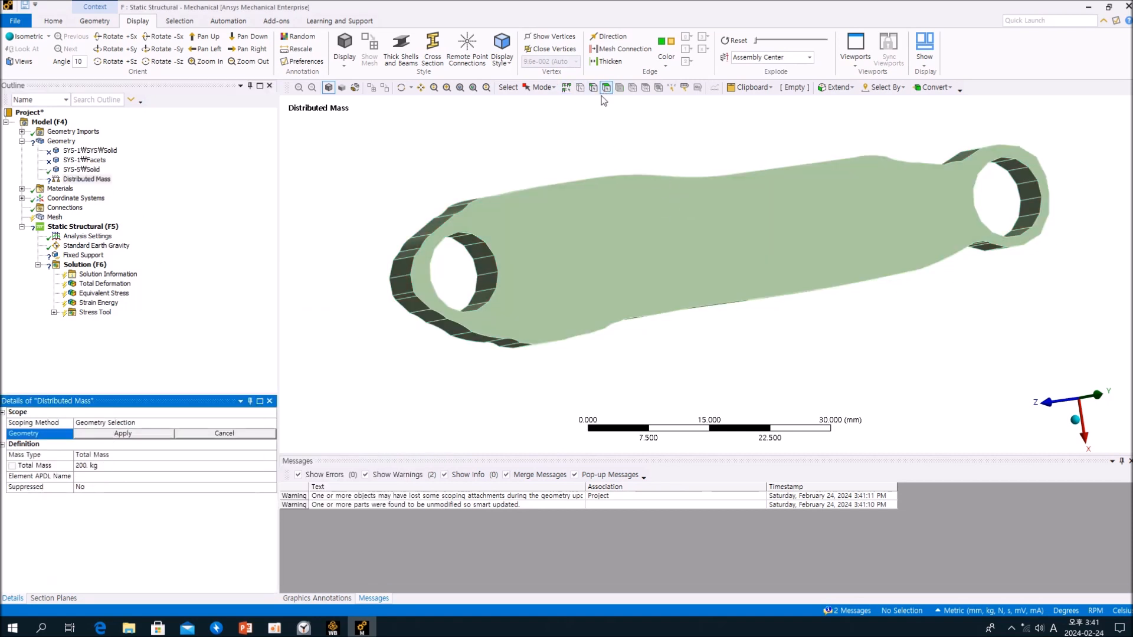
middle_drag(608, 179, 448, 245)
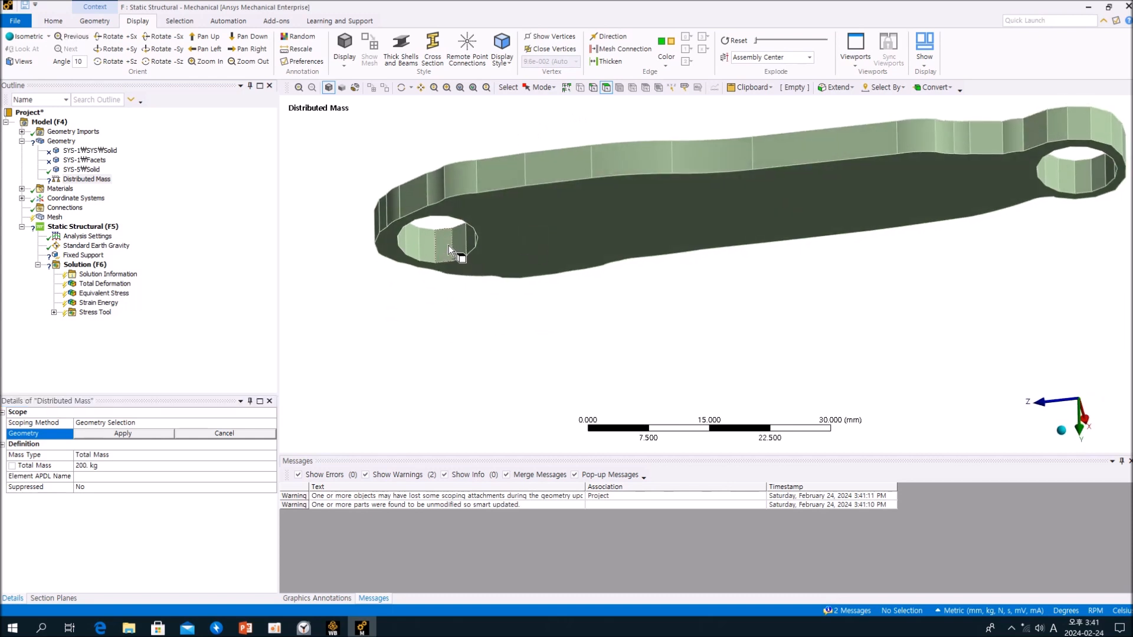
click(447, 245)
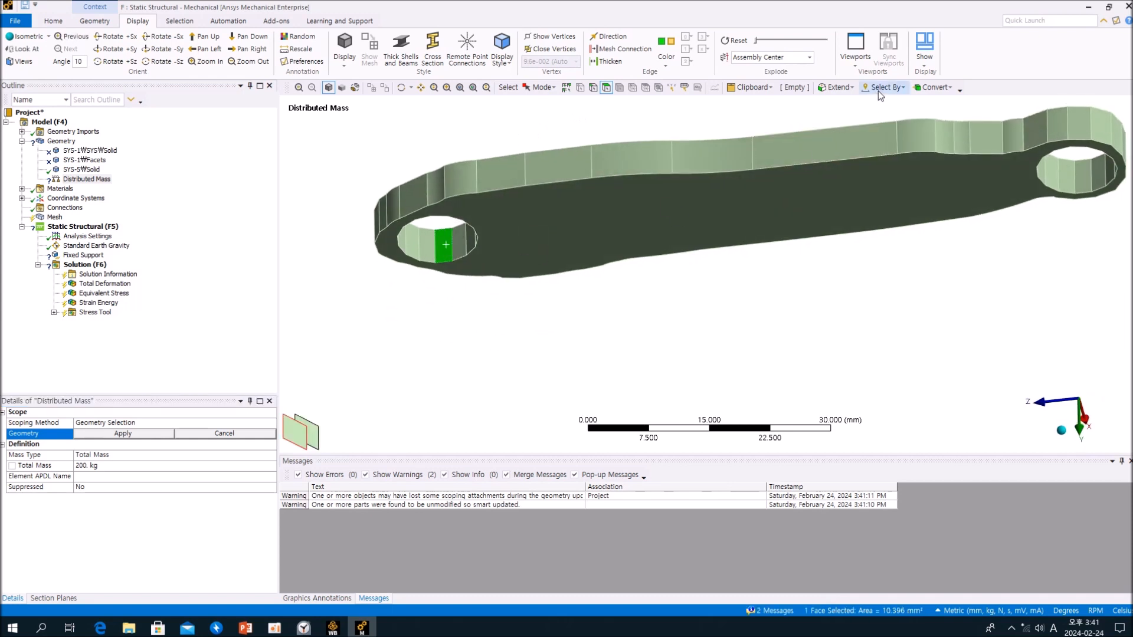
click(840, 87)
click(850, 111)
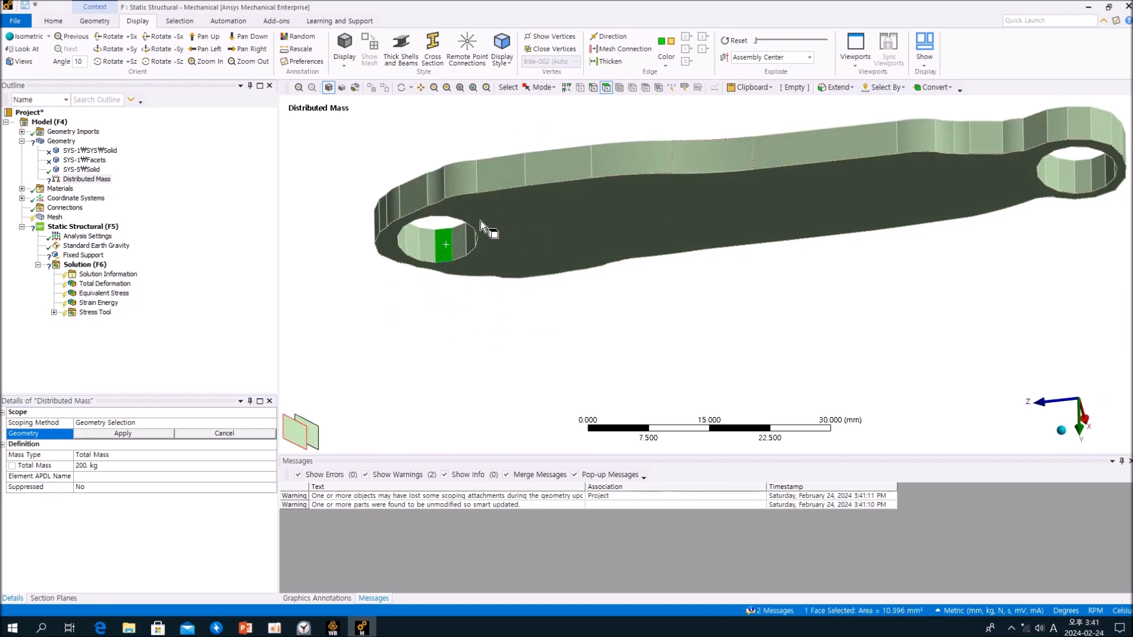
- Select all 15 inner faces of the hole at the wider end and apply them as the Distributed Mass geometry
middle_drag(456, 248, 478, 150)
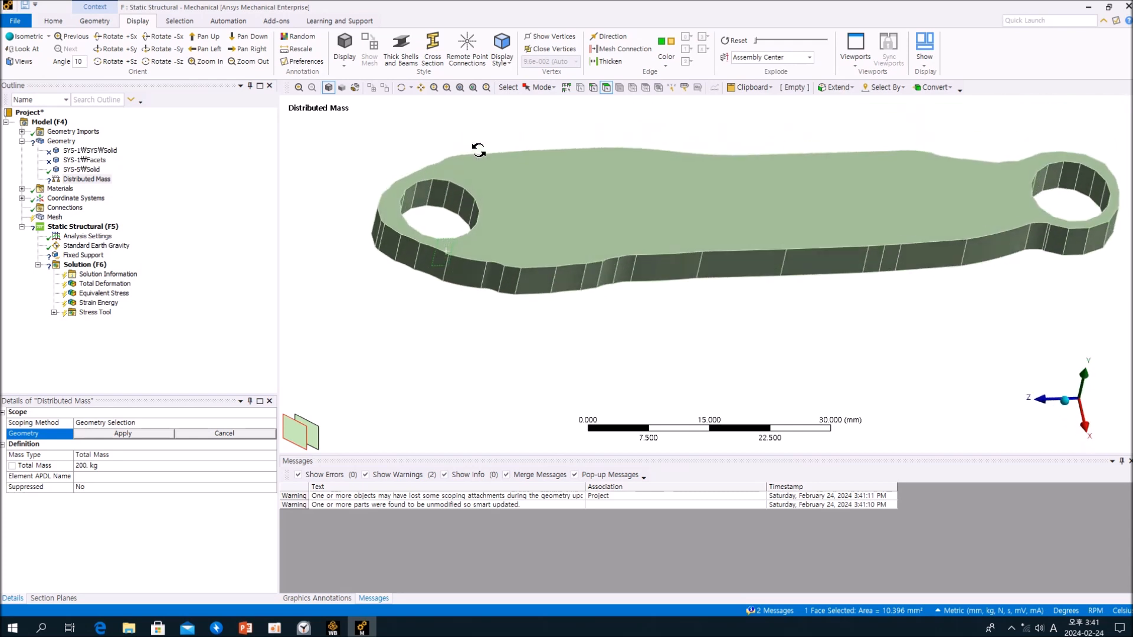
click(451, 192)
middle_drag(472, 213, 498, 246)
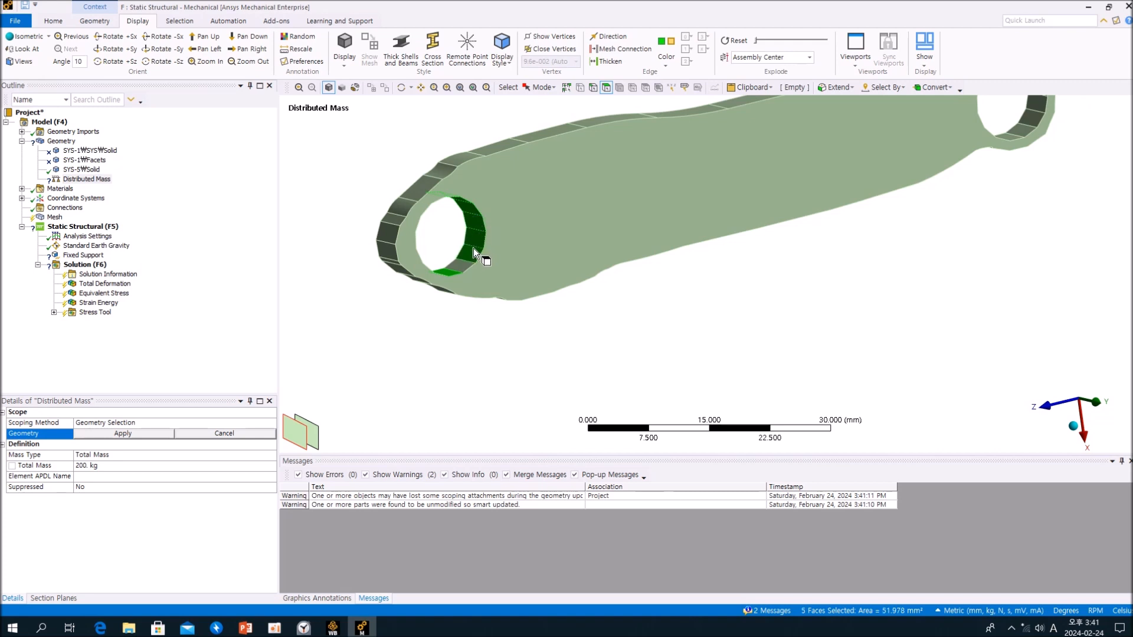
middle_drag(459, 260, 337, 230)
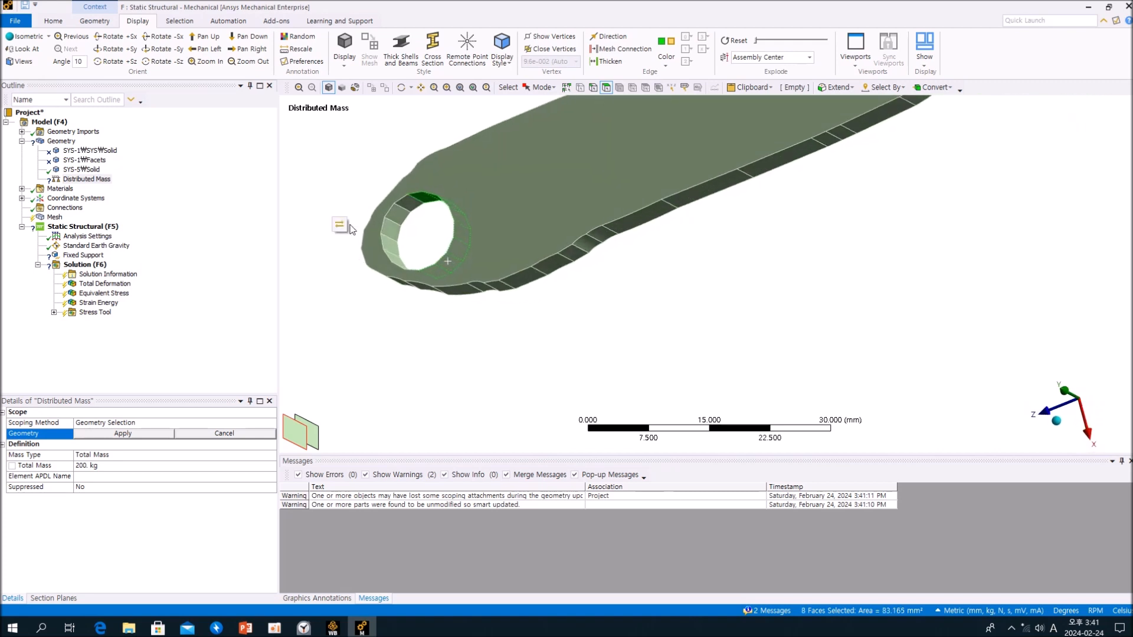
ctrl+click(417, 200)
ctrl+click(401, 210)
ctrl+click(391, 253)
middle_drag(391, 253, 443, 291)
ctrl+click(433, 292)
ctrl+click(418, 288)
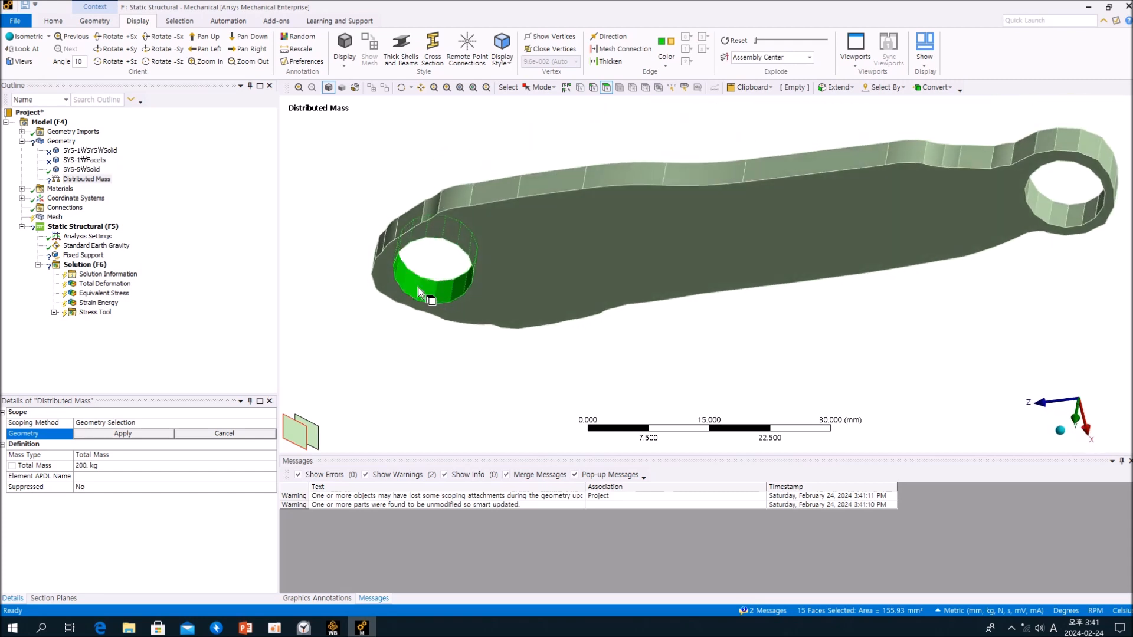
click(151, 435)
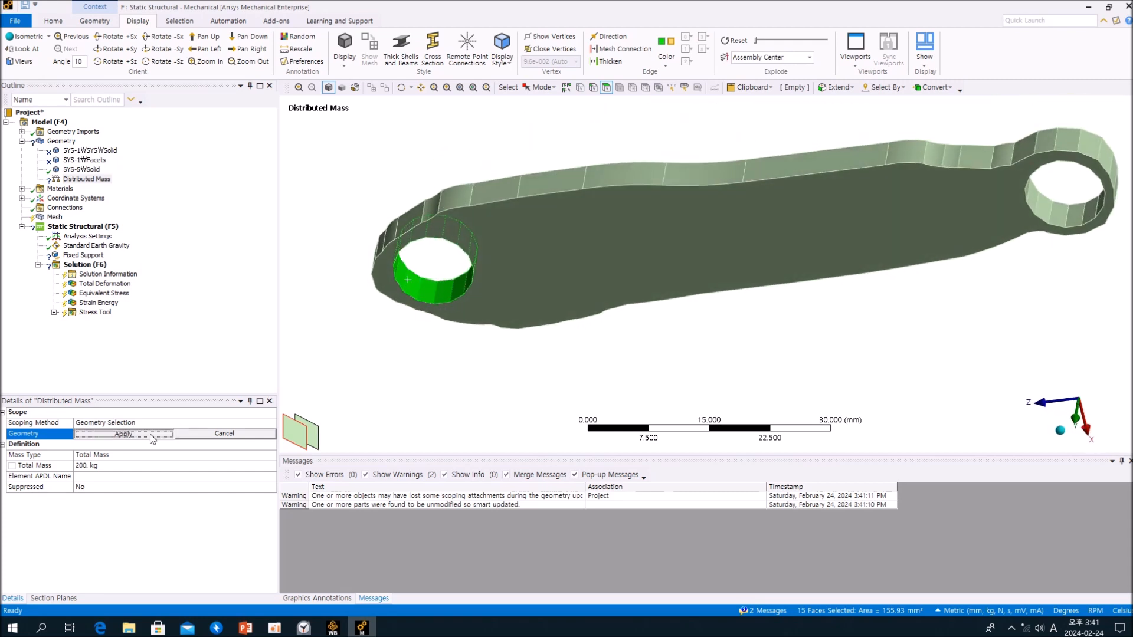
- Open the Fixed Support and try extending the picked inner faces of the necked end's hole by Connection, clearing the selection
click(82, 255)
middle_drag(423, 349, 613, 252)
drag(756, 181, 745, 232)
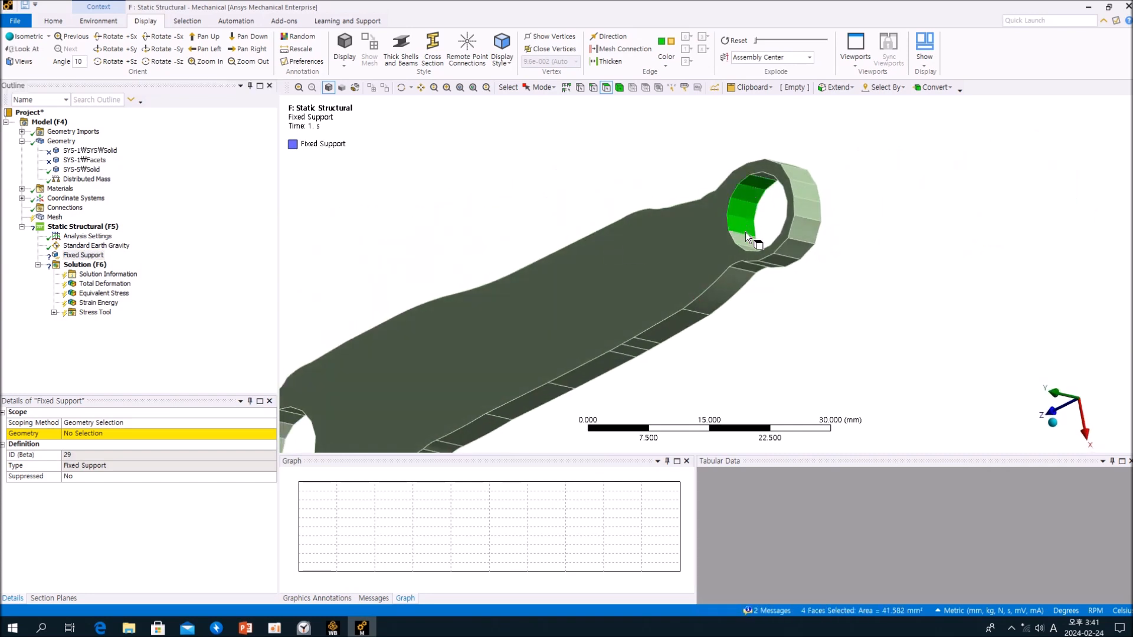
click(836, 87)
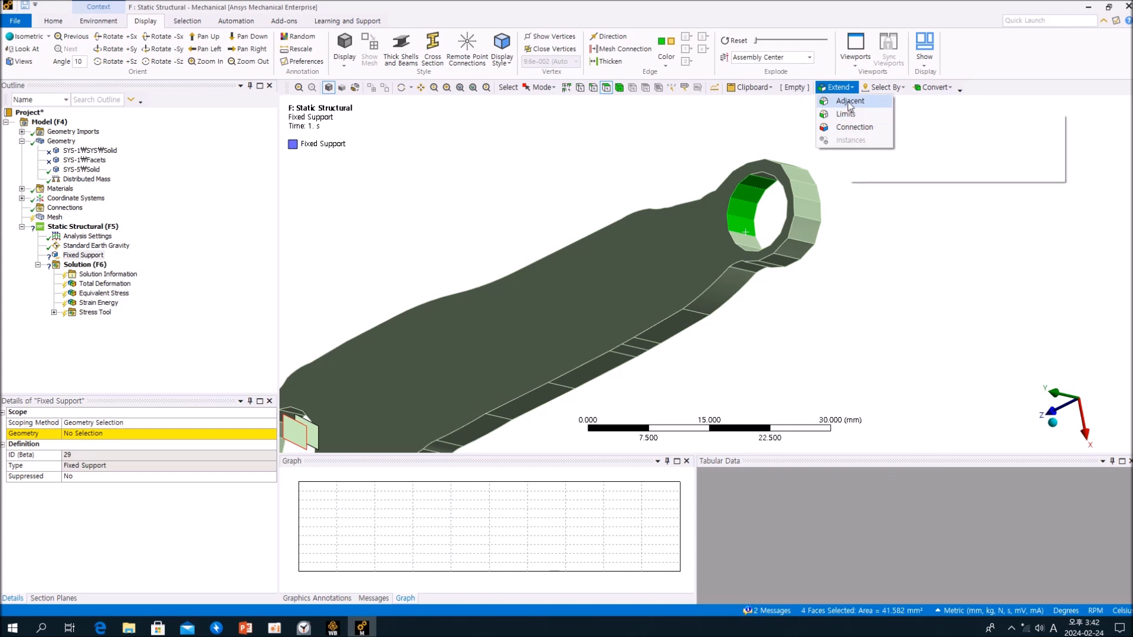
click(850, 127)
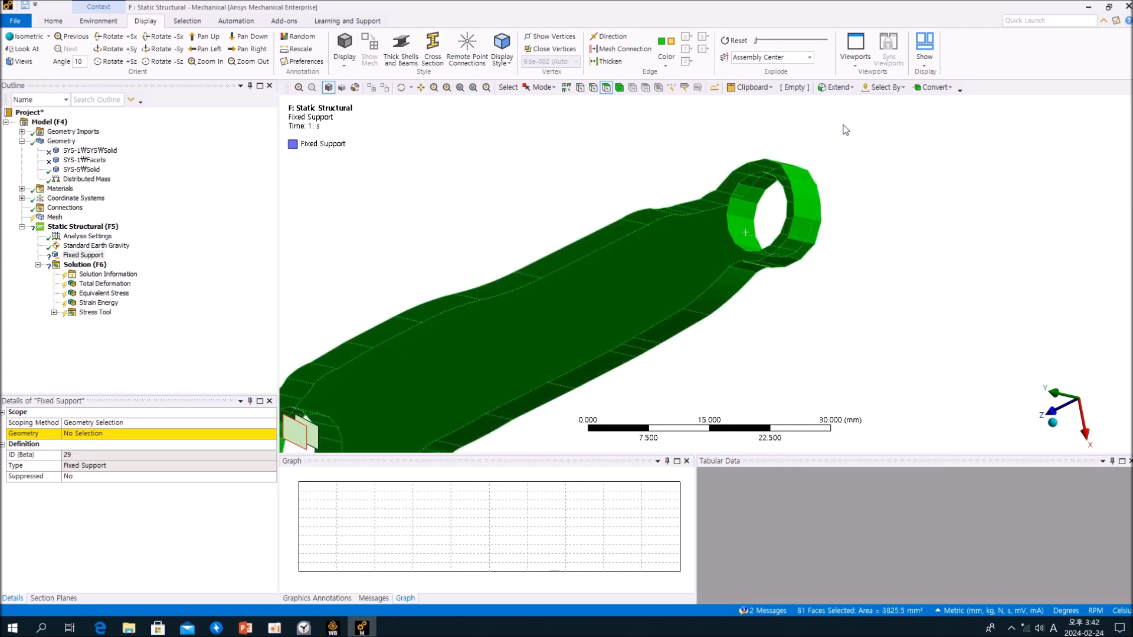
click(798, 153)
- Pick three inner faces of the necked end's hole and try extending the selection to adjacent faces
drag(752, 191, 747, 219)
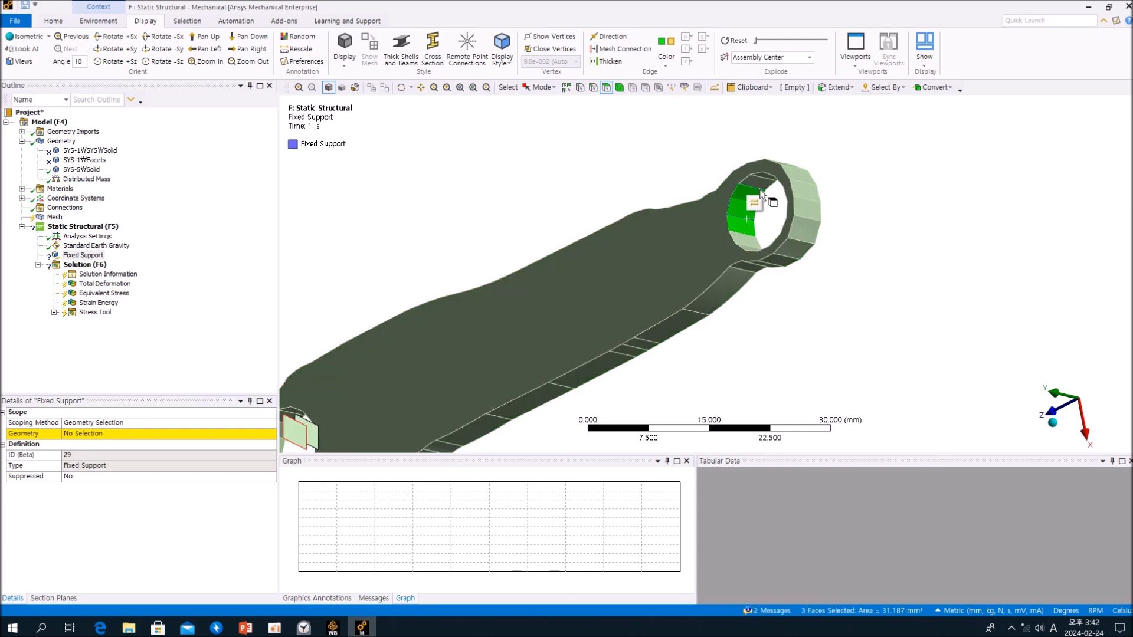
click(836, 88)
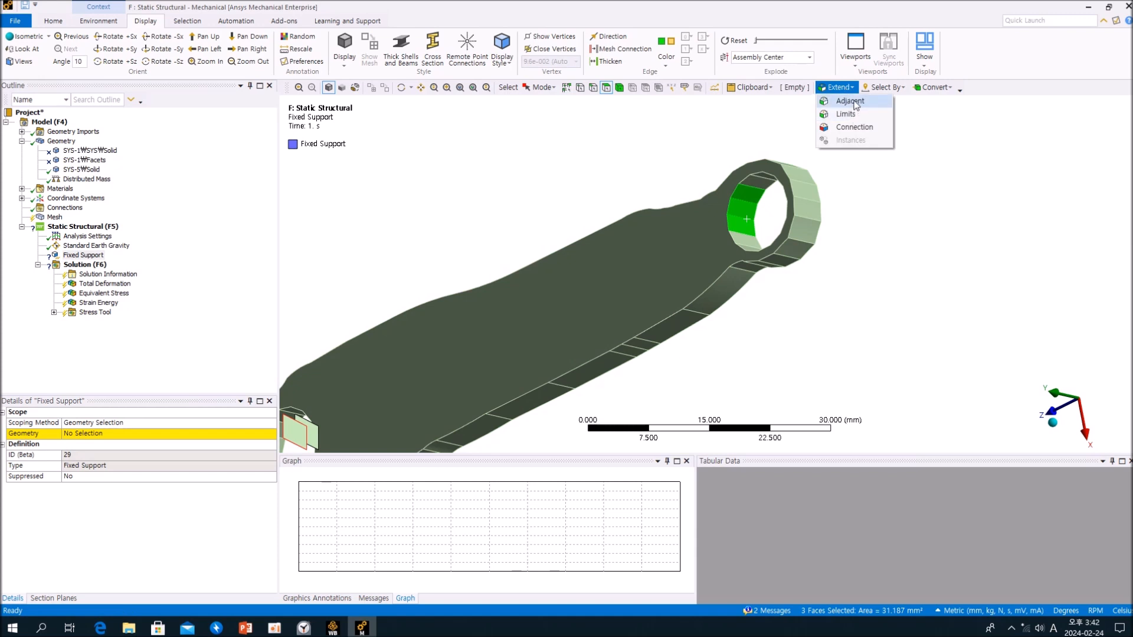
click(850, 101)
- Add the remaining inner faces of the necked end's hole and apply all 15 faces as the Fixed Support geometry
middle_drag(727, 220, 785, 177)
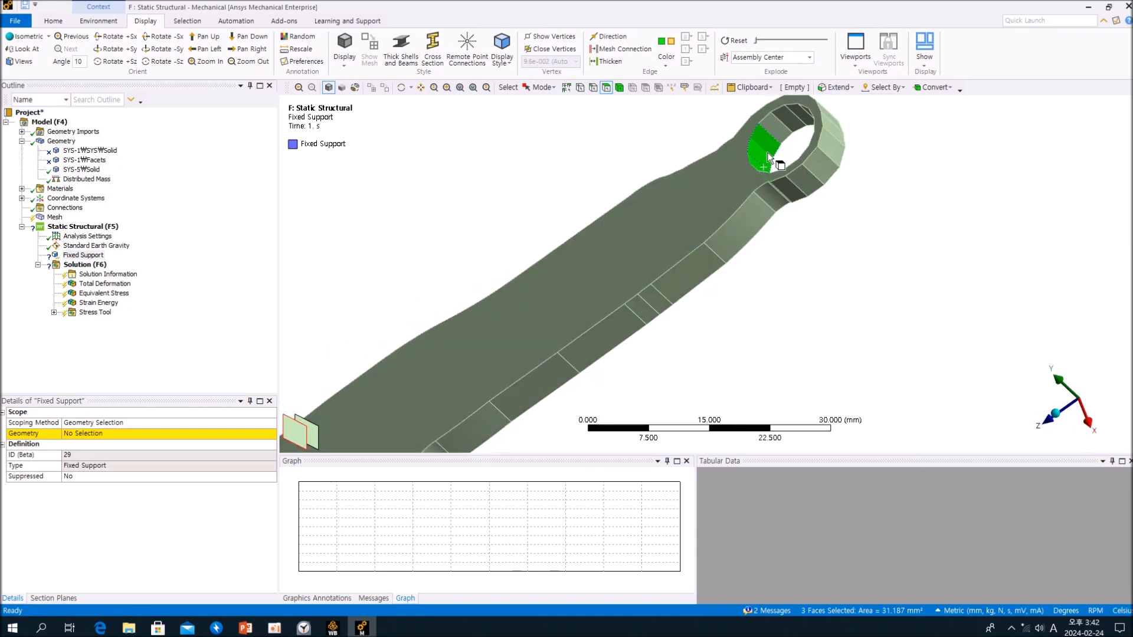
ctrl+click(774, 128)
ctrl+click(788, 117)
ctrl+middle_drag(794, 121, 618, 260)
ctrl+click(621, 239)
ctrl+click(639, 237)
ctrl+click(647, 239)
scroll(618, 260, up, 5)
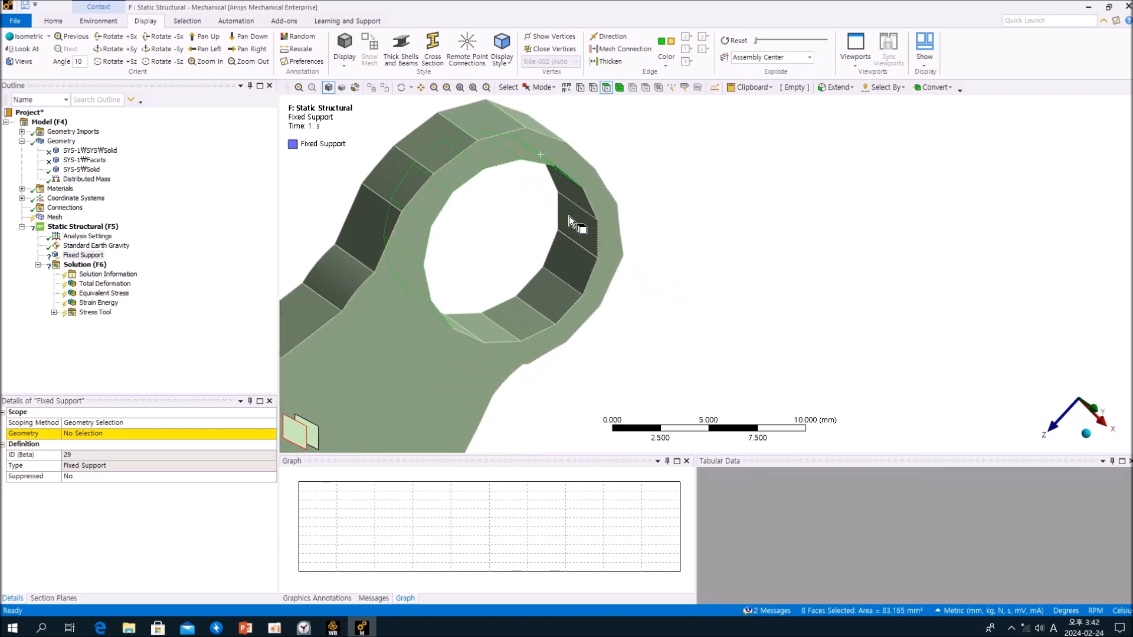
middle_drag(568, 216, 576, 189)
ctrl+click(572, 175)
ctrl+click(565, 277)
middle_drag(565, 278, 525, 288)
ctrl+click(522, 277)
ctrl+click(479, 284)
ctrl+click(434, 280)
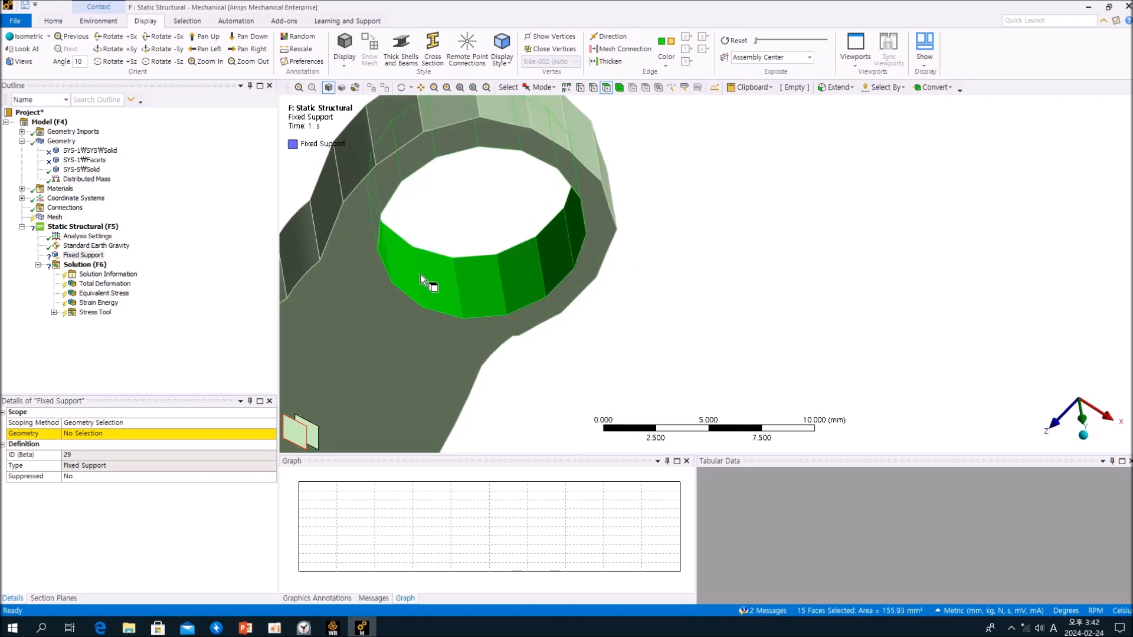
click(83, 434)
click(83, 436)
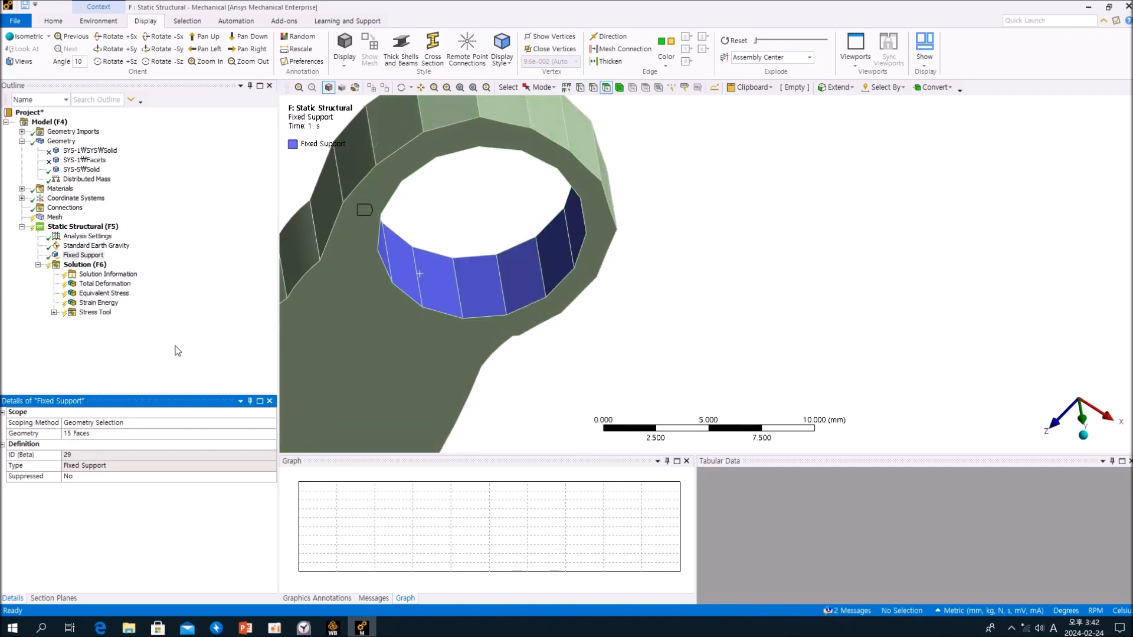
- Generate the mesh with default settings and inspect it over the whole plate
click(54, 217)
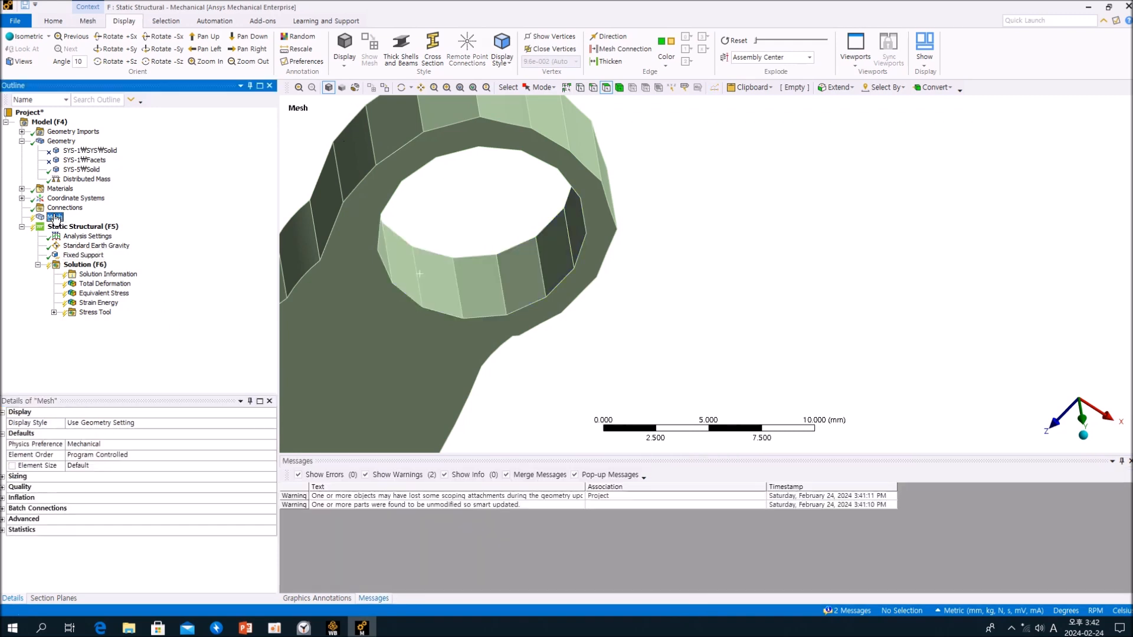
right_click(54, 217)
click(112, 253)
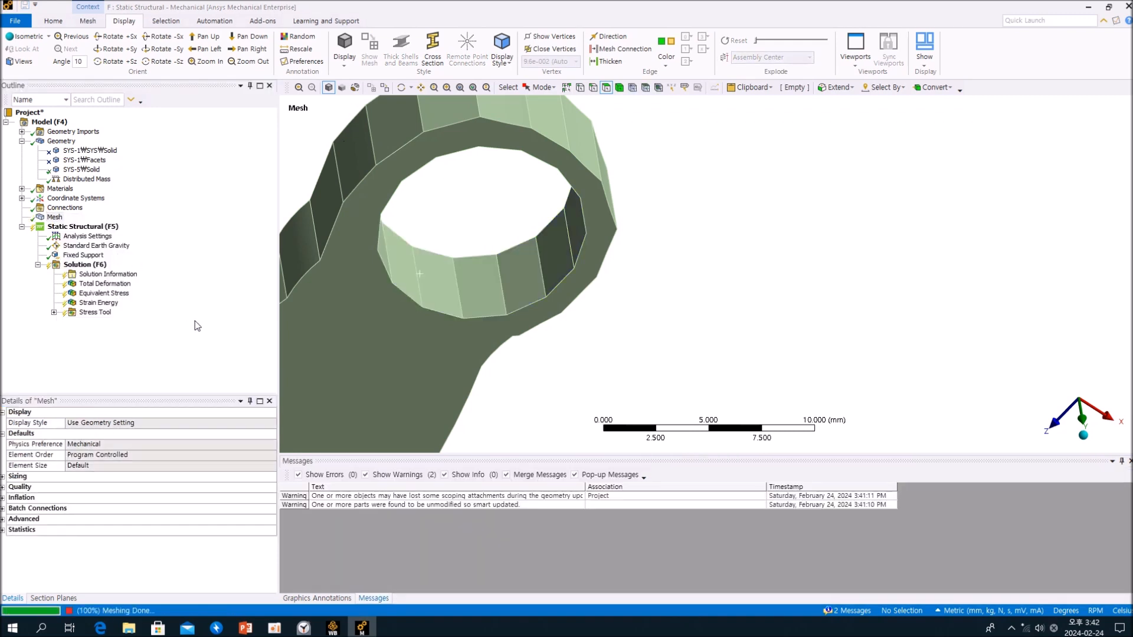
scroll(571, 324, up, 4)
scroll(583, 315, down, 8)
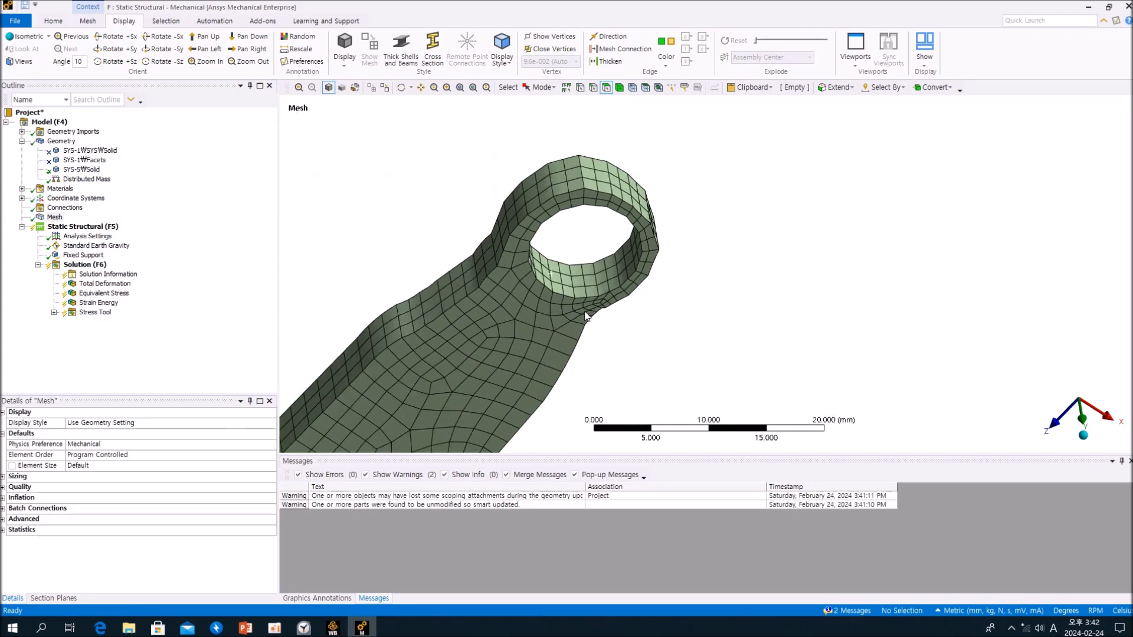
scroll(584, 315, down, 7)
middle_drag(584, 316, 630, 288)
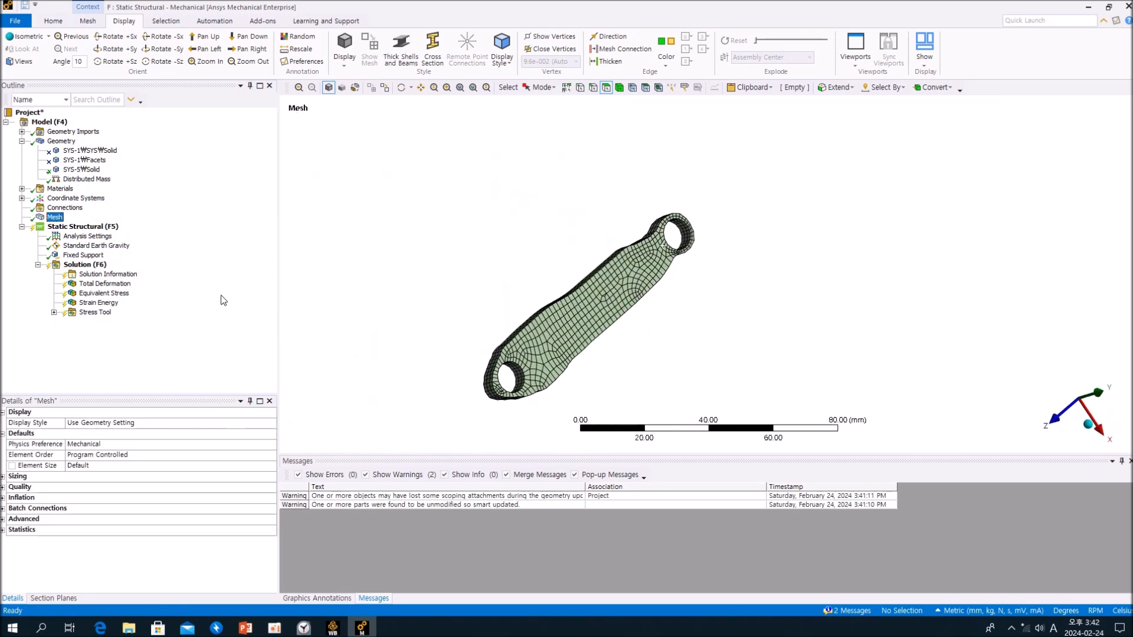
- Solve the validation static structural analysis
click(85, 264)
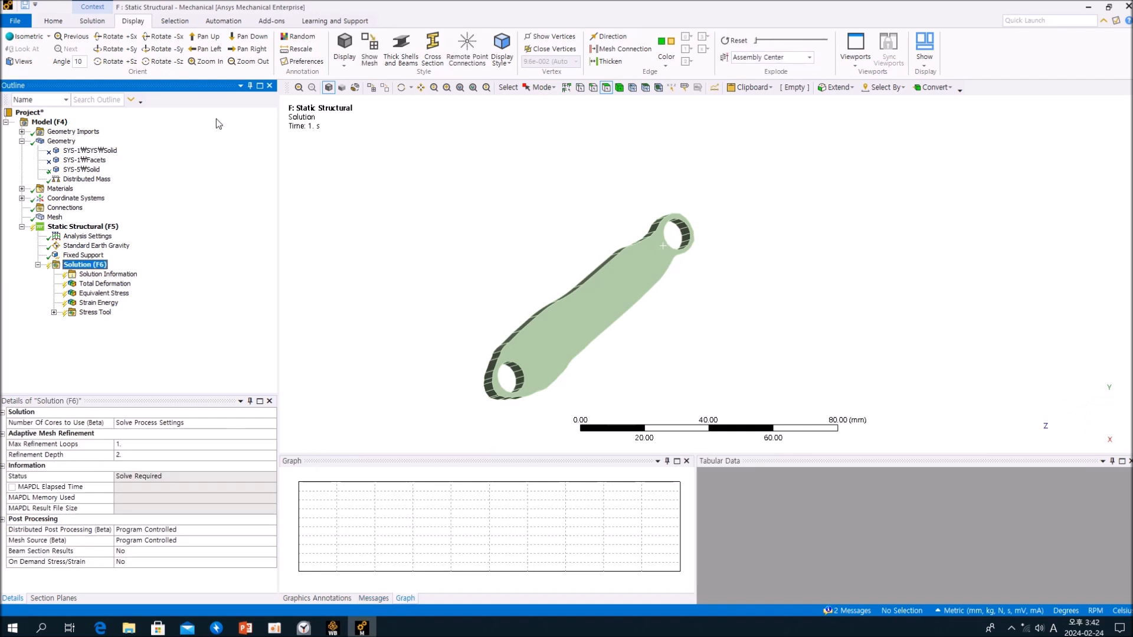
click(92, 20)
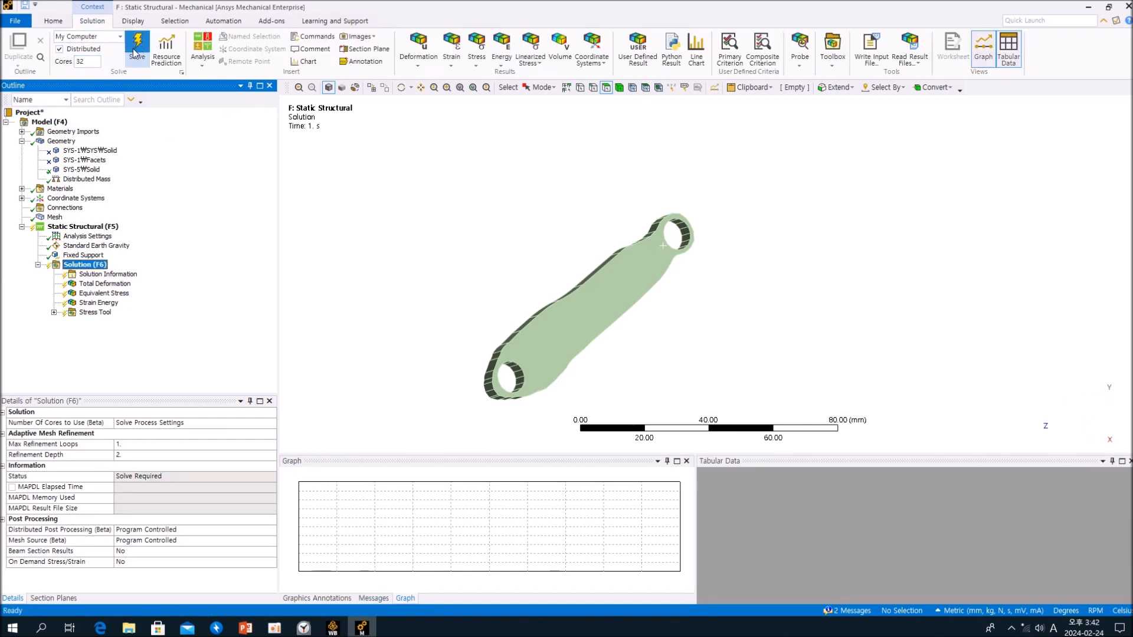
click(136, 53)
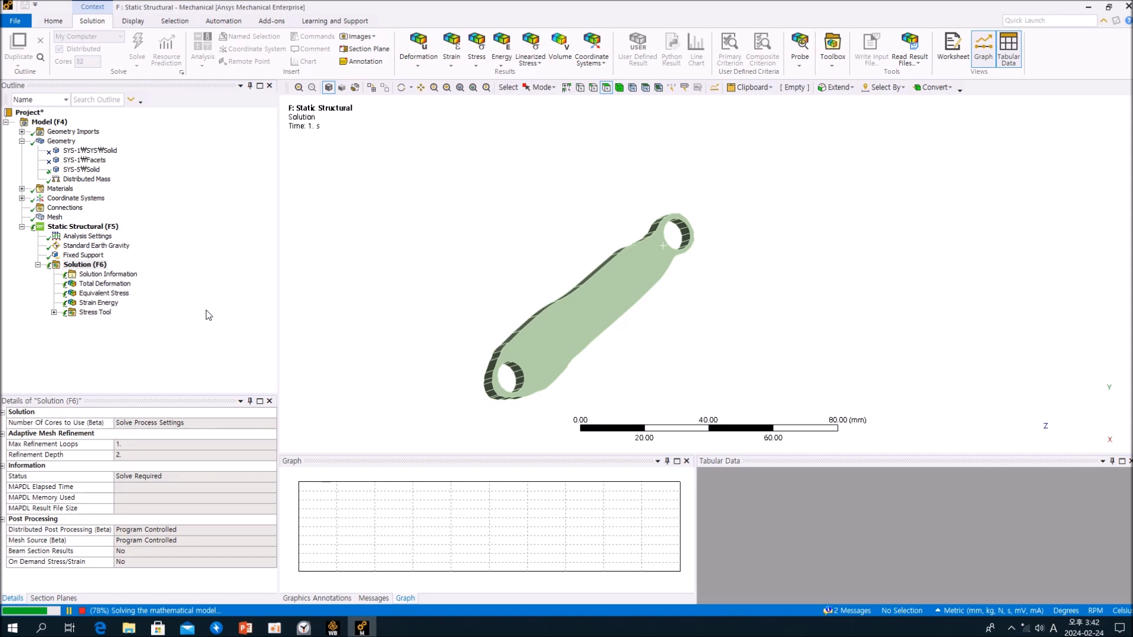
- Review the Total Deformation and Equivalent Stress results, marking the location of the maximum stress on the plate
click(121, 285)
click(121, 294)
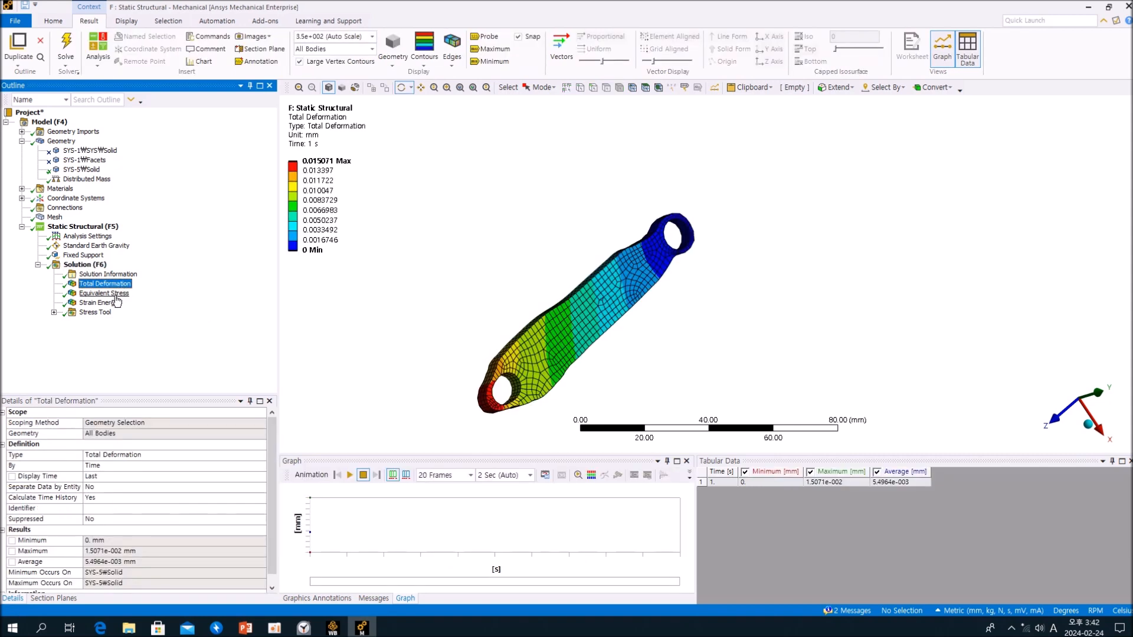
drag(534, 358, 502, 359)
click(494, 50)
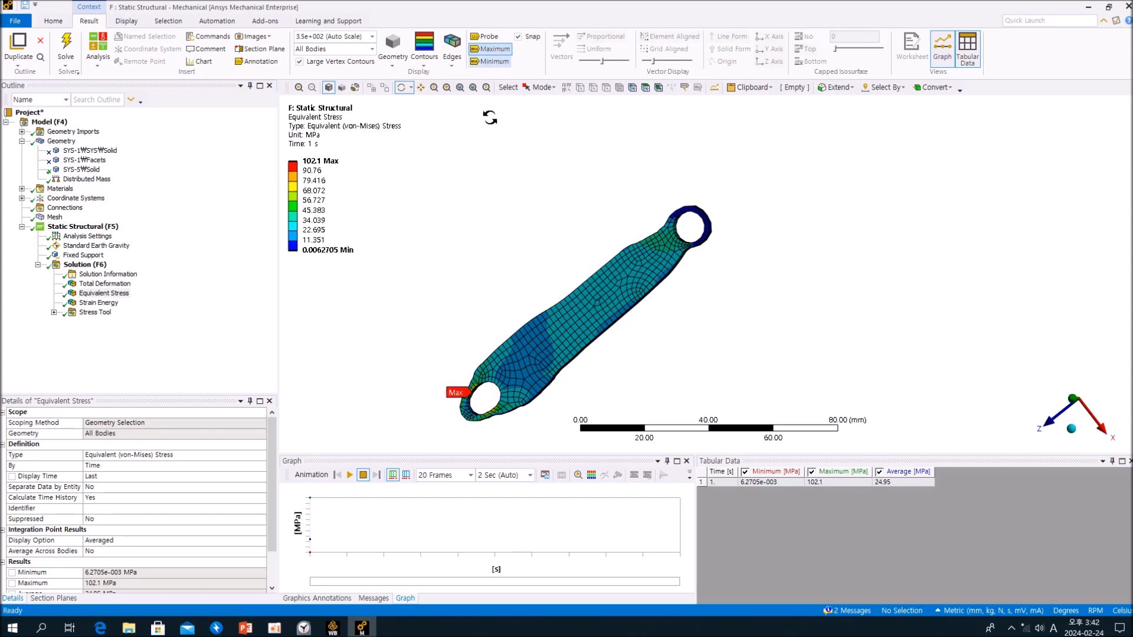
ctrl+middle_drag(472, 399, 525, 336)
scroll(485, 348, up, 3)
scroll(486, 349, up, 3)
drag(484, 348, 561, 313)
- Compare the Safety Factor, Strain Energy and Equivalent Stress results and examine the stress distribution around both holes
click(104, 293)
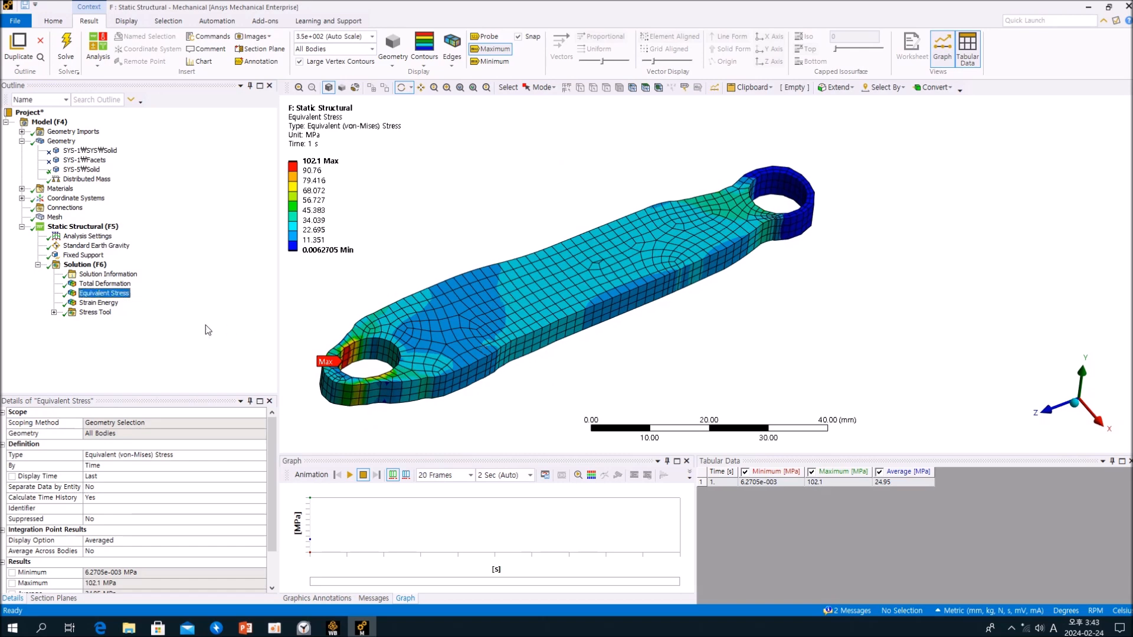
click(53, 313)
click(116, 324)
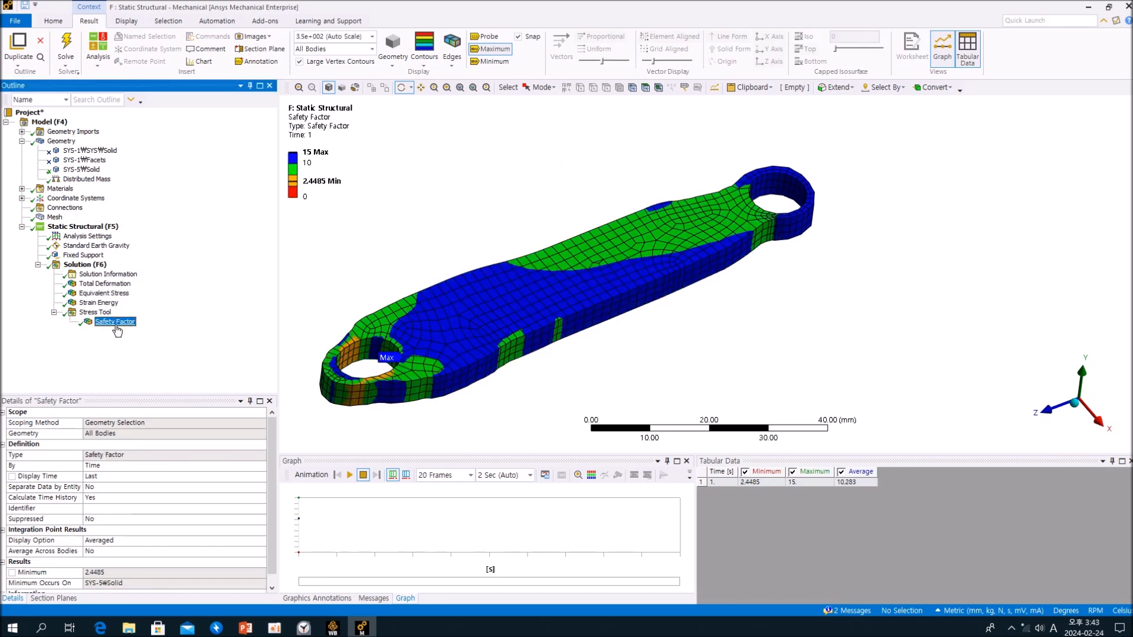
click(104, 303)
click(108, 295)
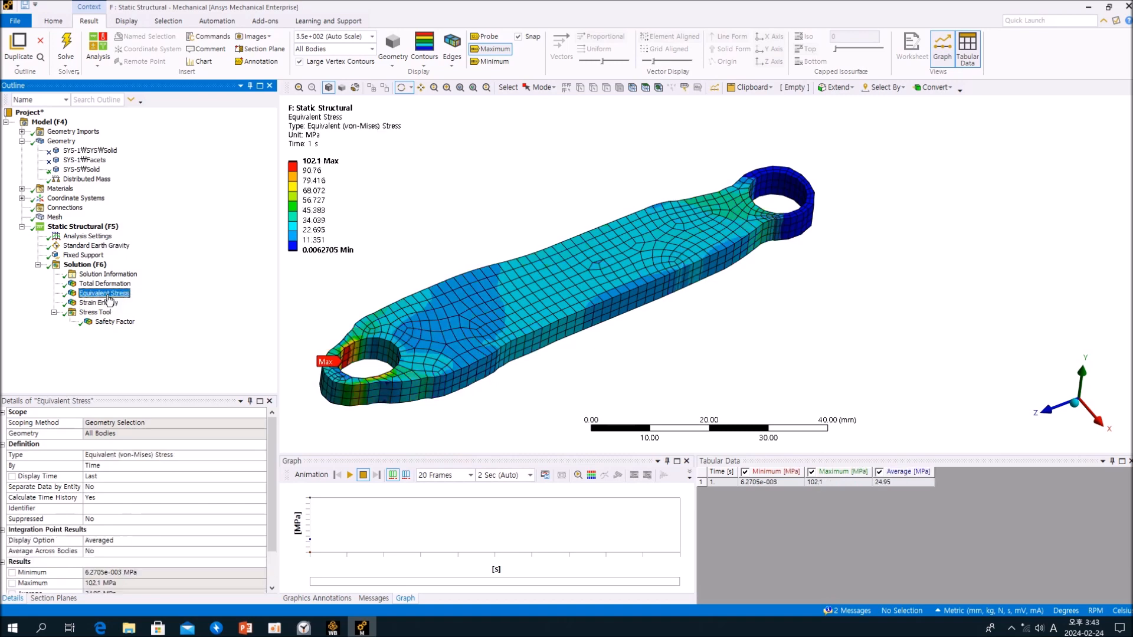
click(106, 302)
click(111, 295)
middle_drag(487, 217, 495, 237)
scroll(472, 281, up, 2)
scroll(482, 280, down, 4)
scroll(483, 280, down, 2)
middle_drag(559, 280, 542, 360)
middle_drag(711, 297, 642, 303)
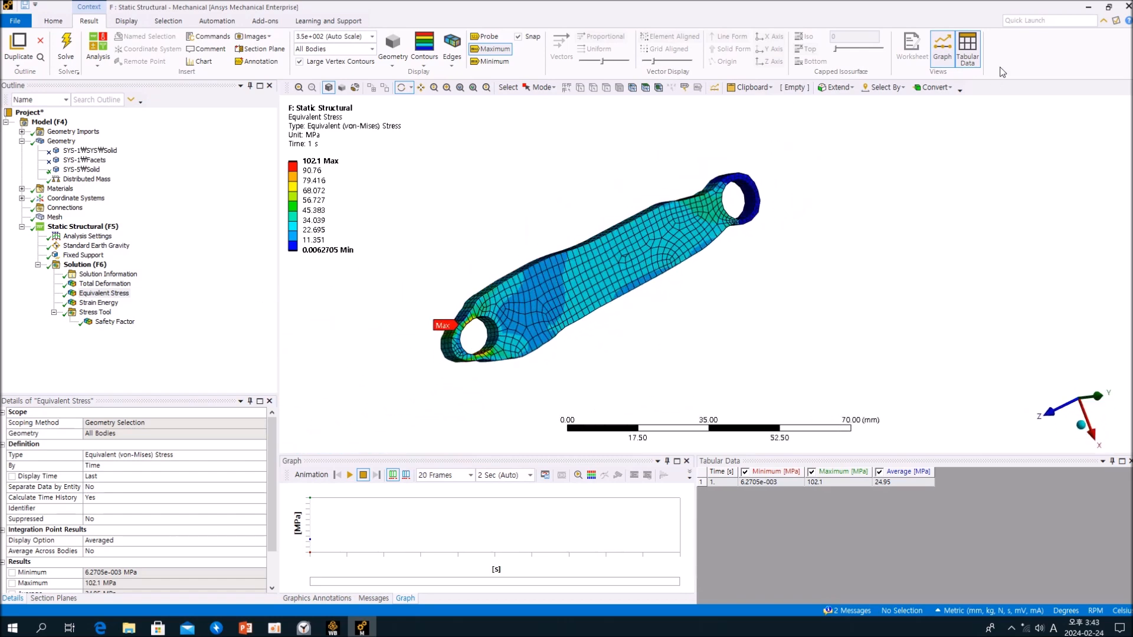
- Switch to Workbench and transfer the Results of Copy of Structural Optimization (system C) to a design validation system as Geometry
click(1087, 7)
click(661, 298)
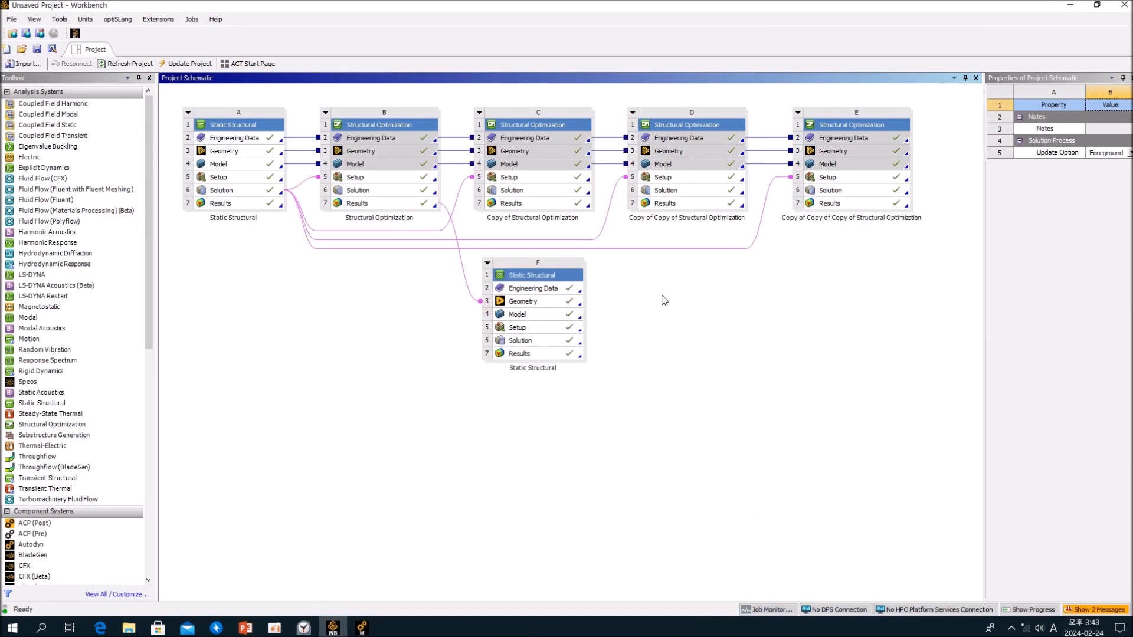
right_click(554, 204)
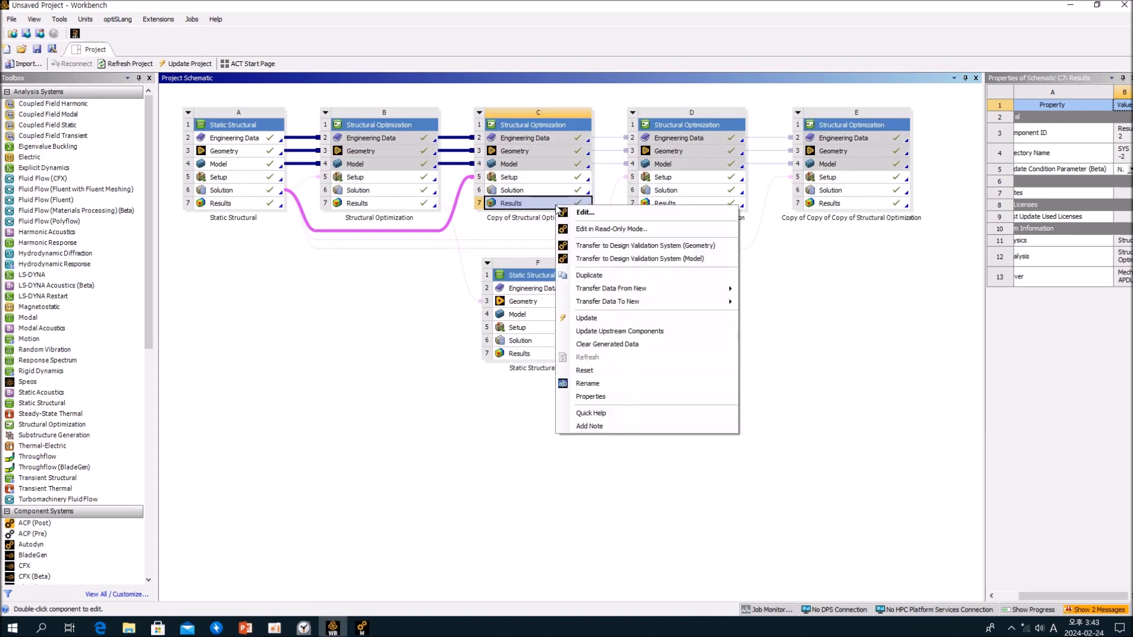
click(628, 245)
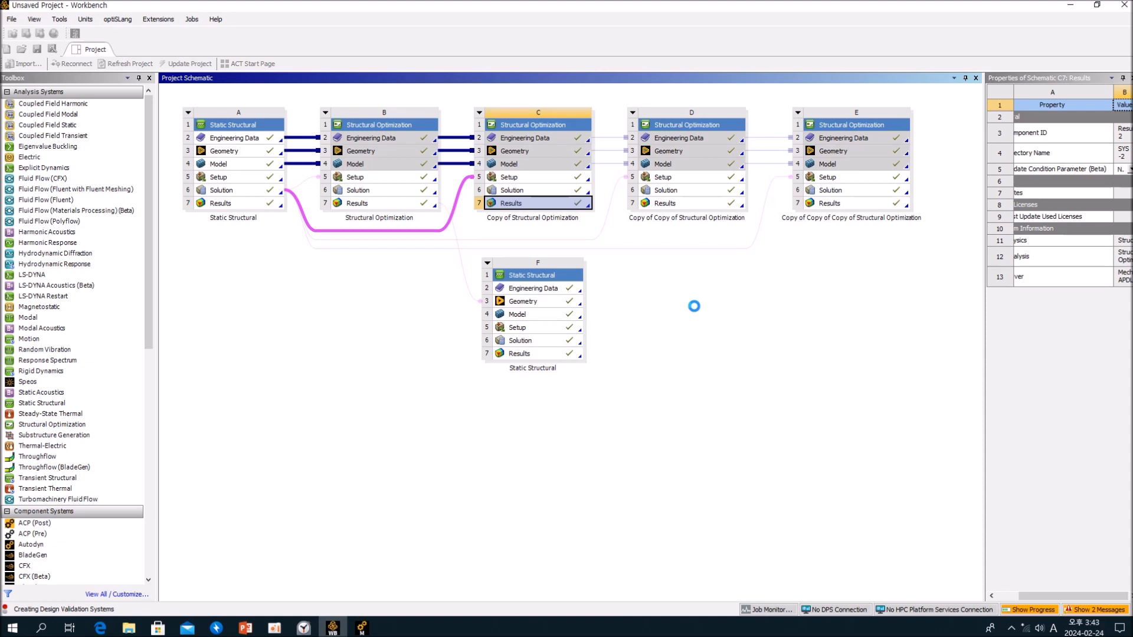
click(362, 629)
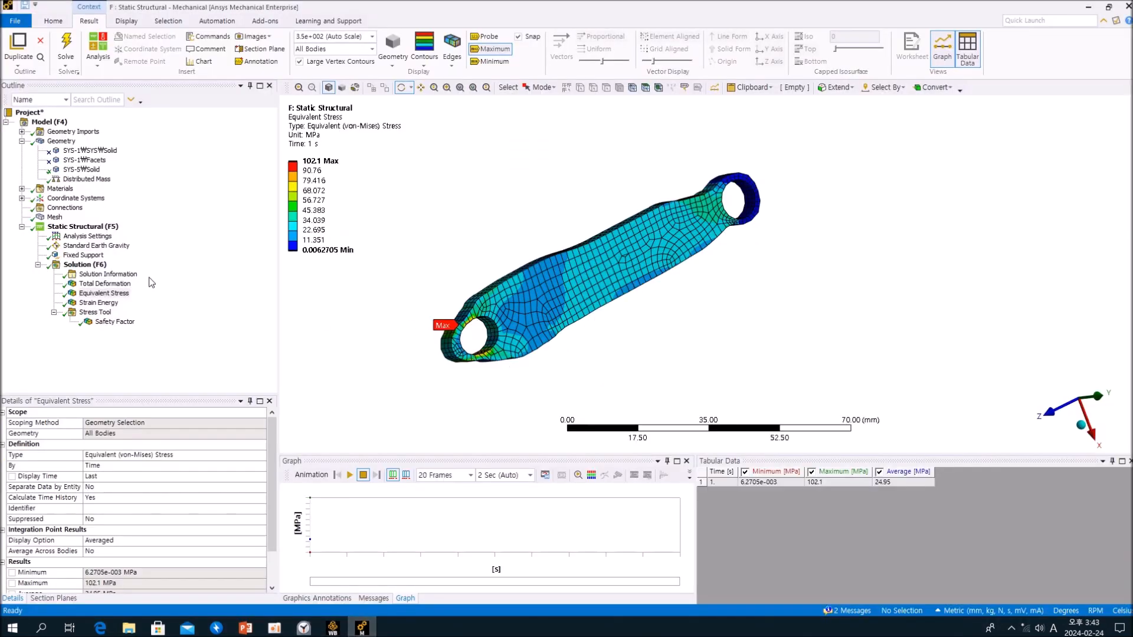
click(84, 265)
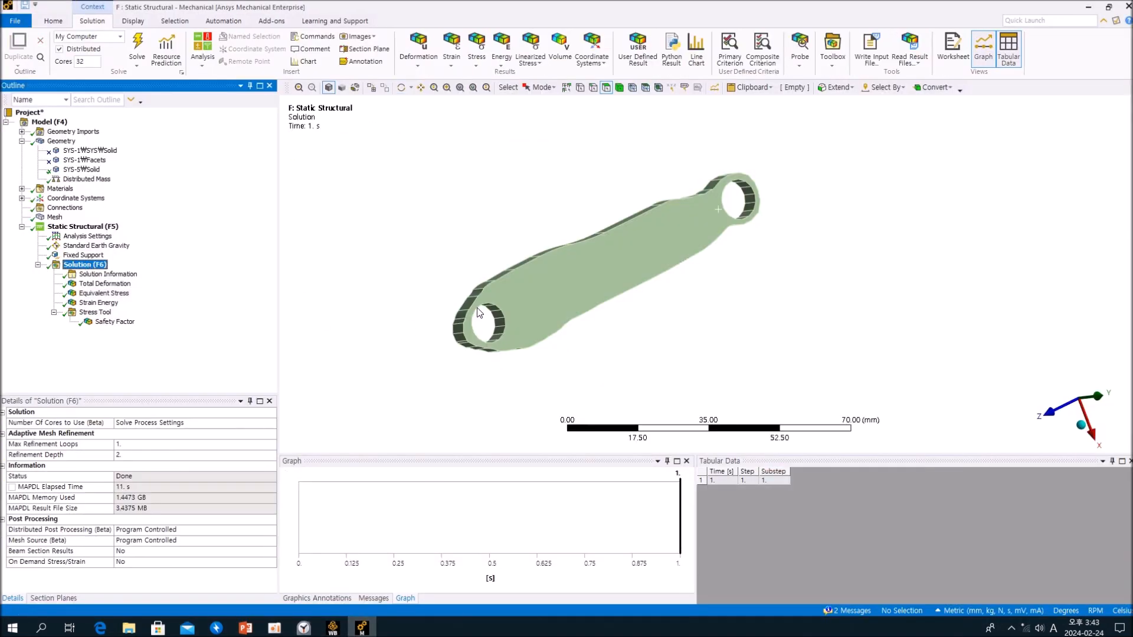
middle_drag(775, 252, 702, 237)
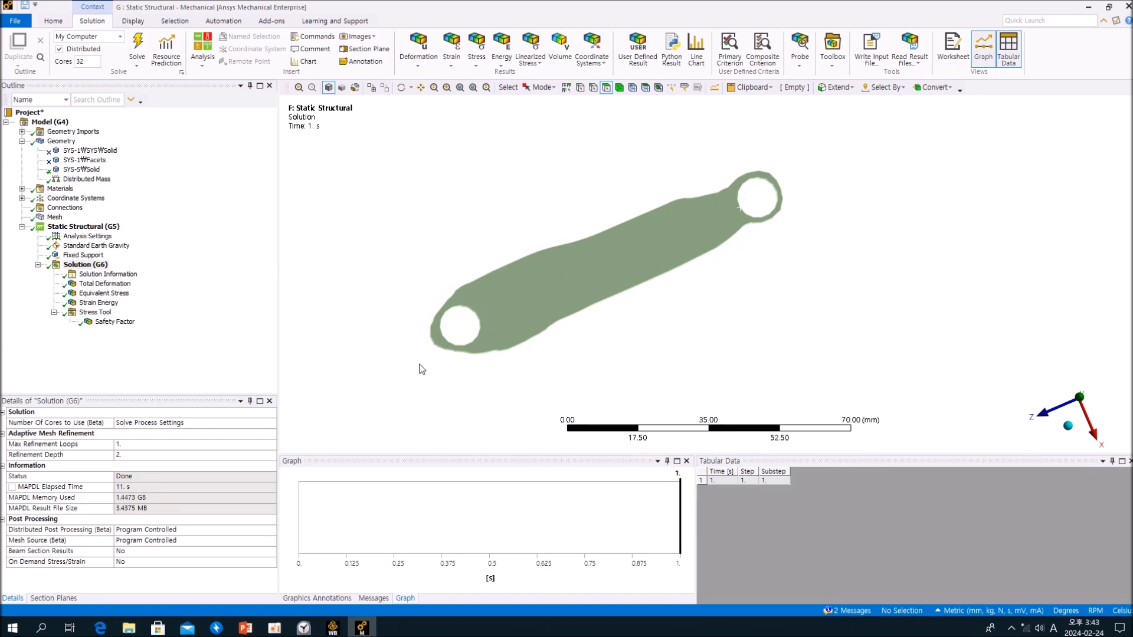
click(1089, 7)
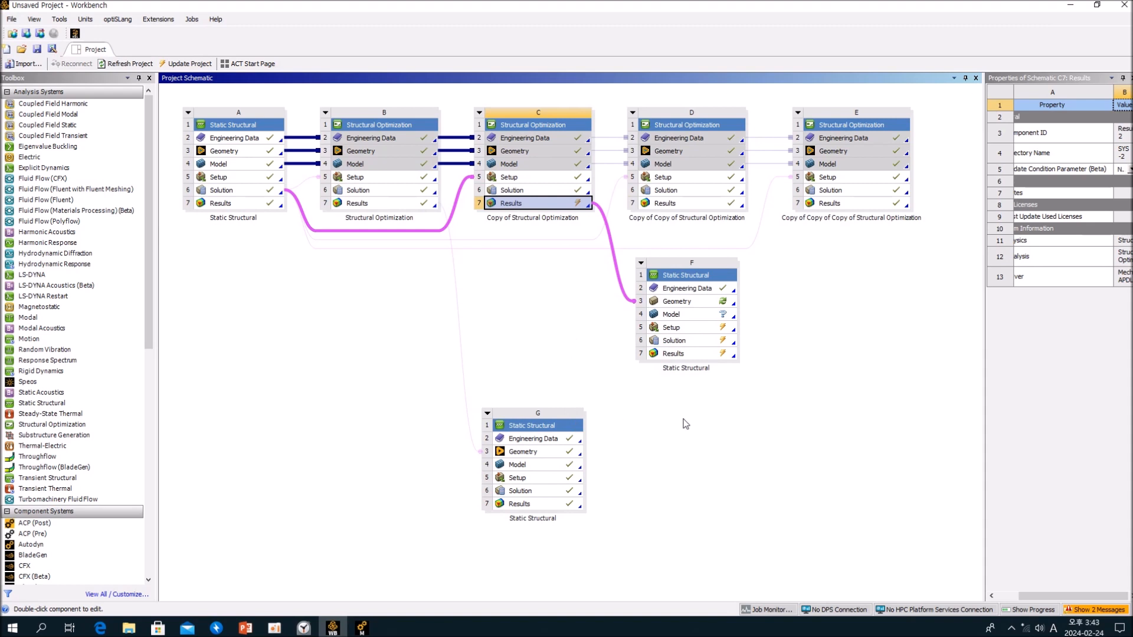
click(713, 421)
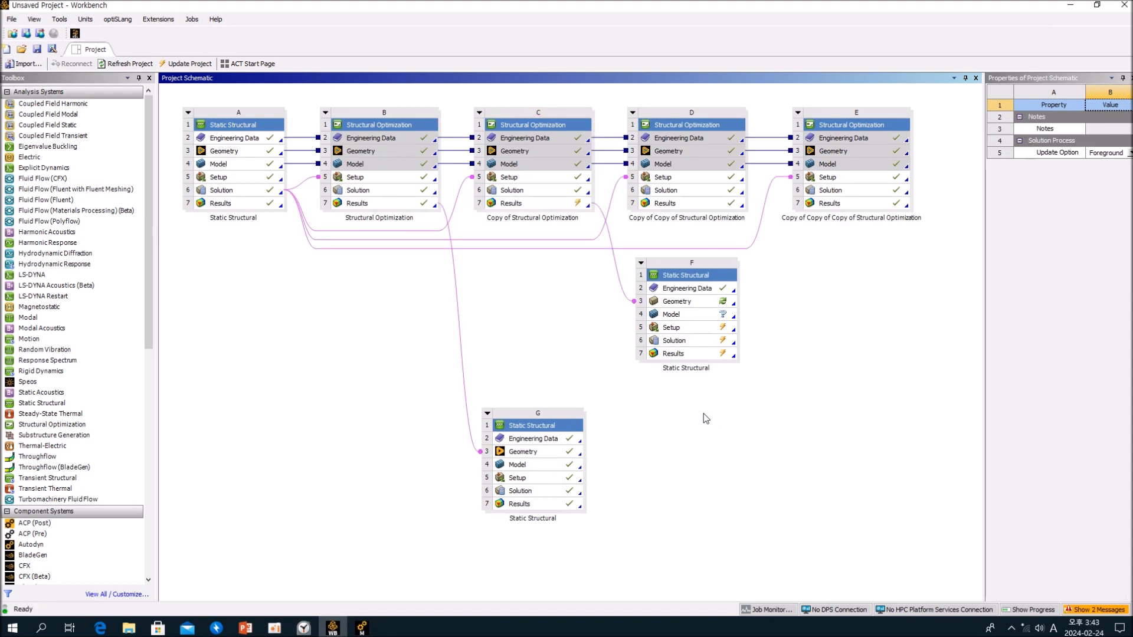
- Update the Results of Copy of Structural Optimization and the Geometry of the linked static structural system F
click(571, 205)
right_click(571, 205)
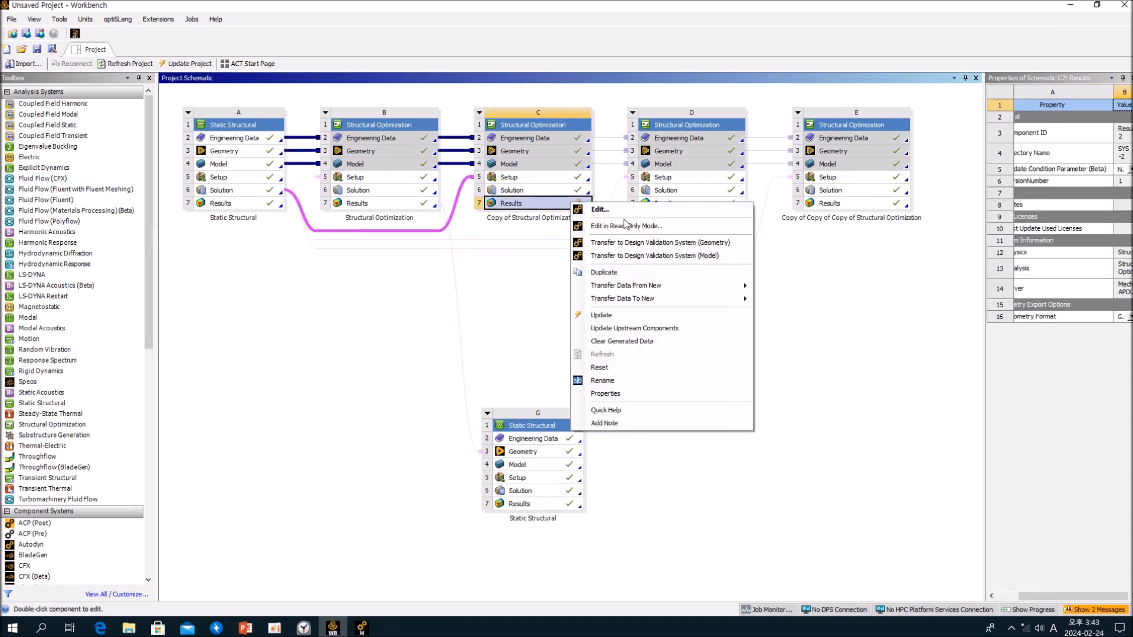
click(602, 315)
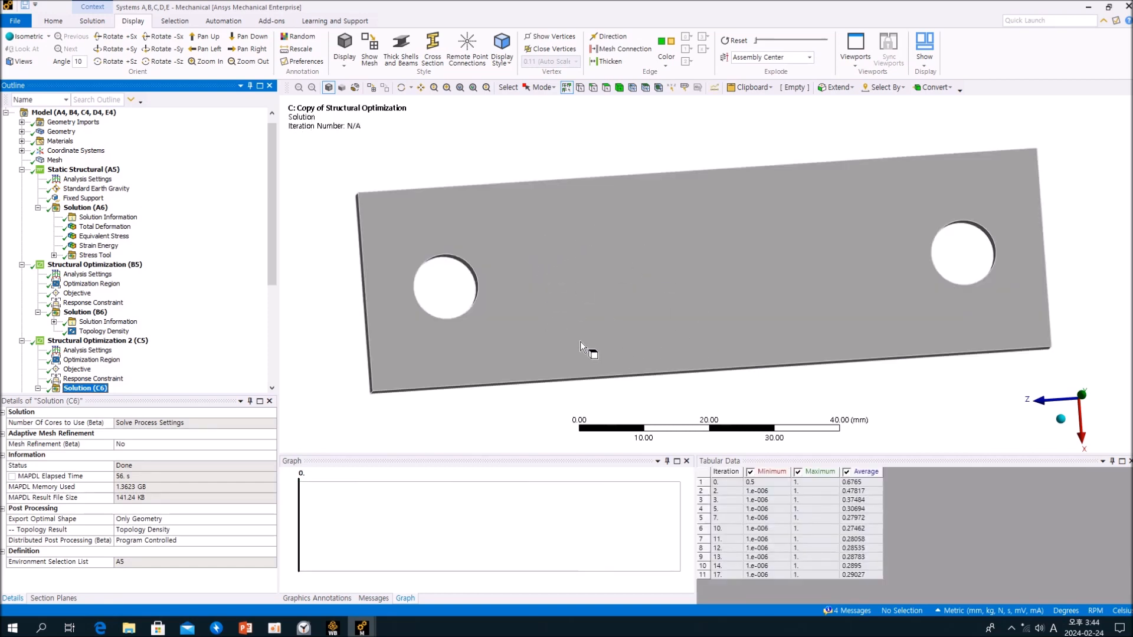
key(alt+Tab)
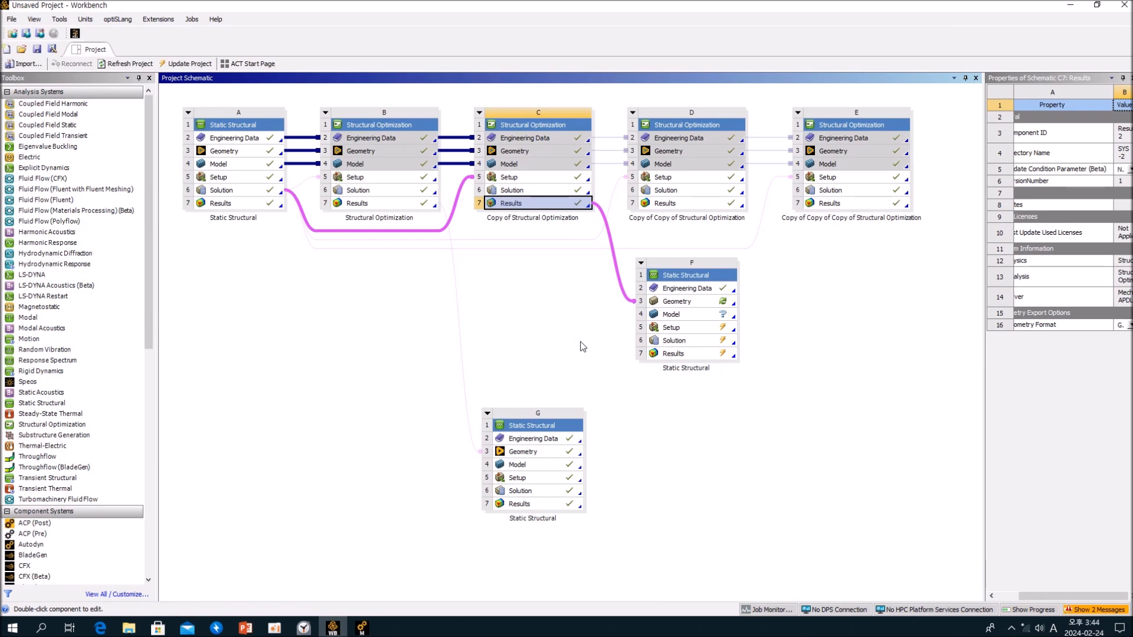
right_click(701, 303)
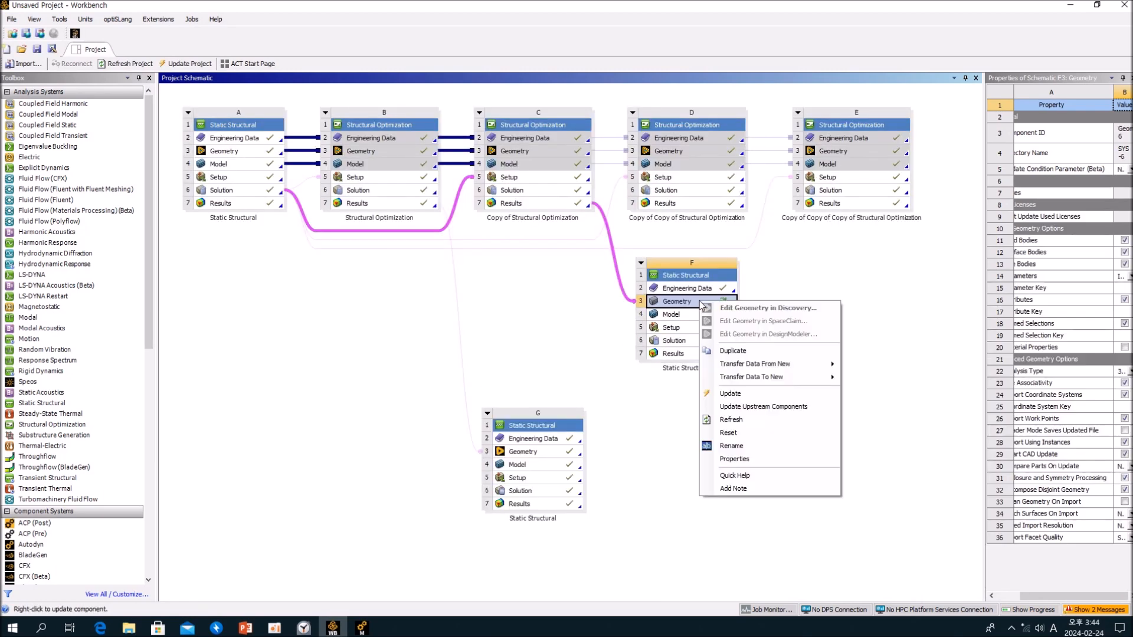
click(729, 393)
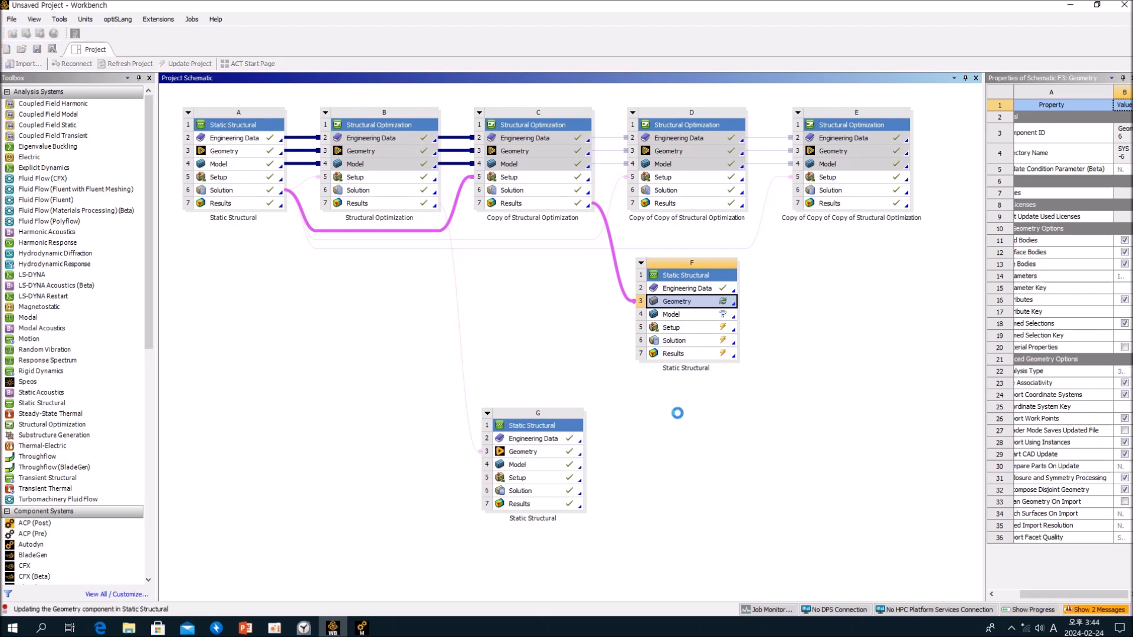
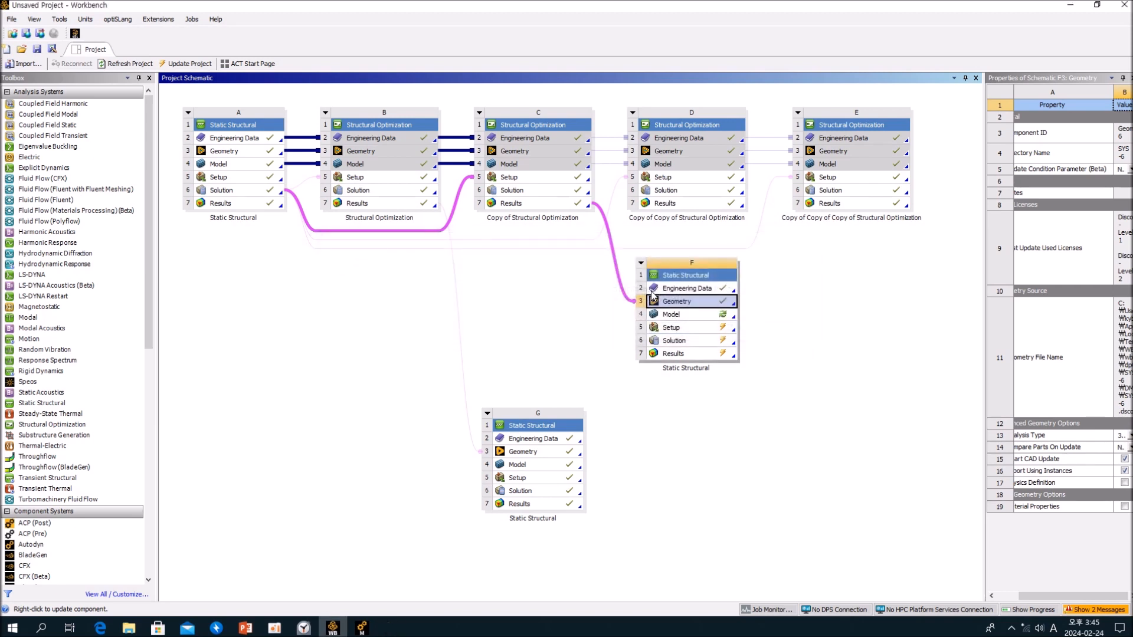
- Open the Geometry of static structural system F in Discovery and hide the original rectangular plate component
click(817, 324)
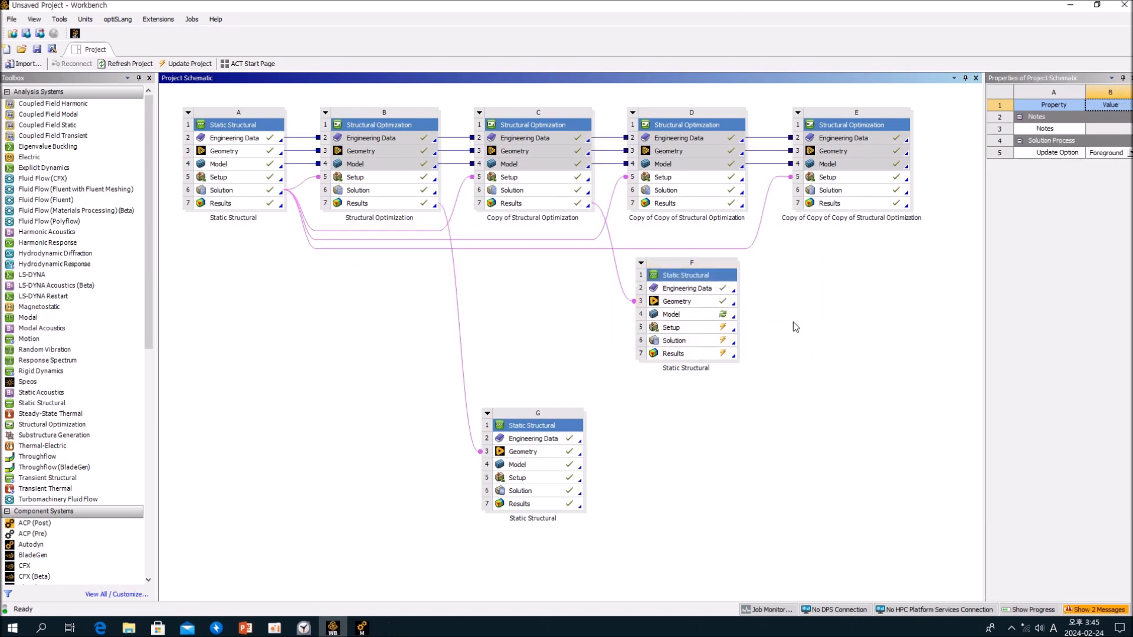
double_click(697, 304)
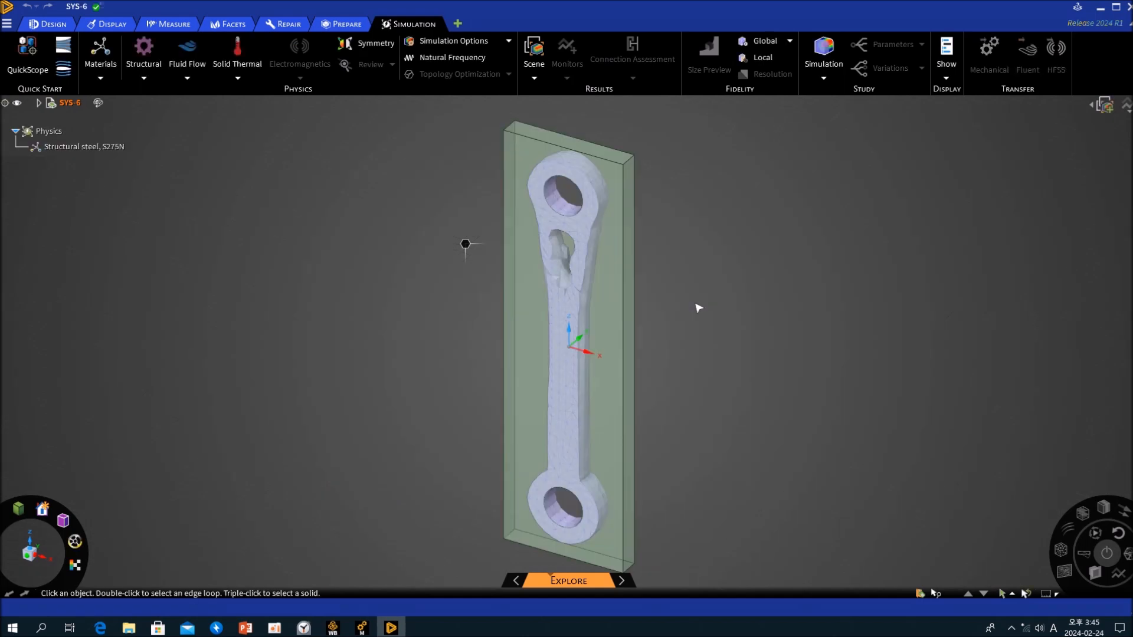
click(41, 107)
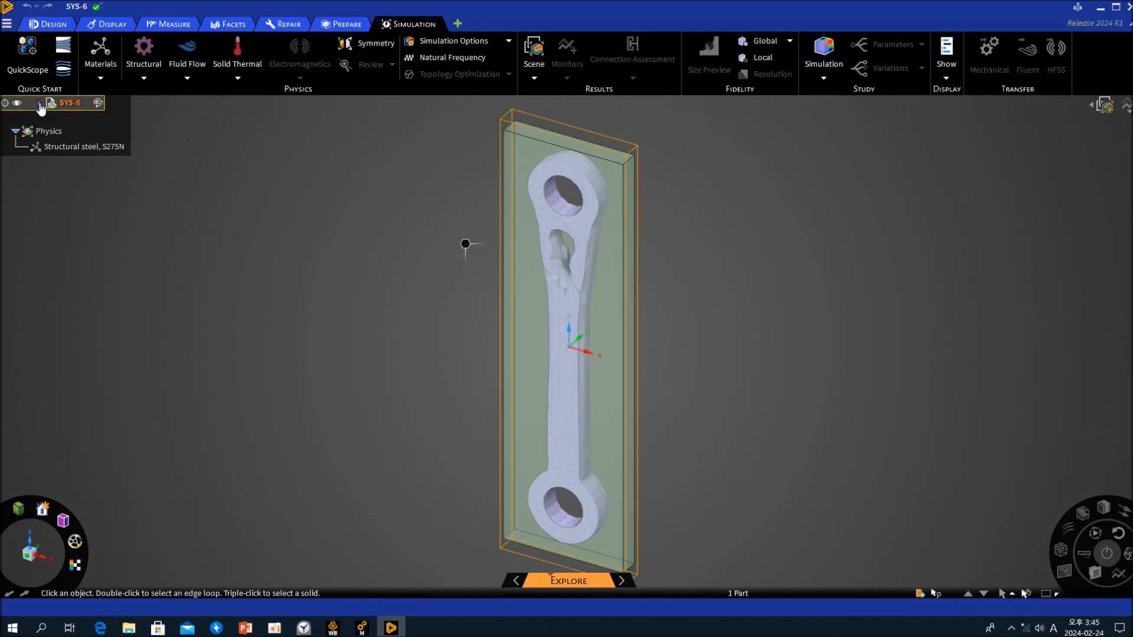
click(40, 105)
click(48, 135)
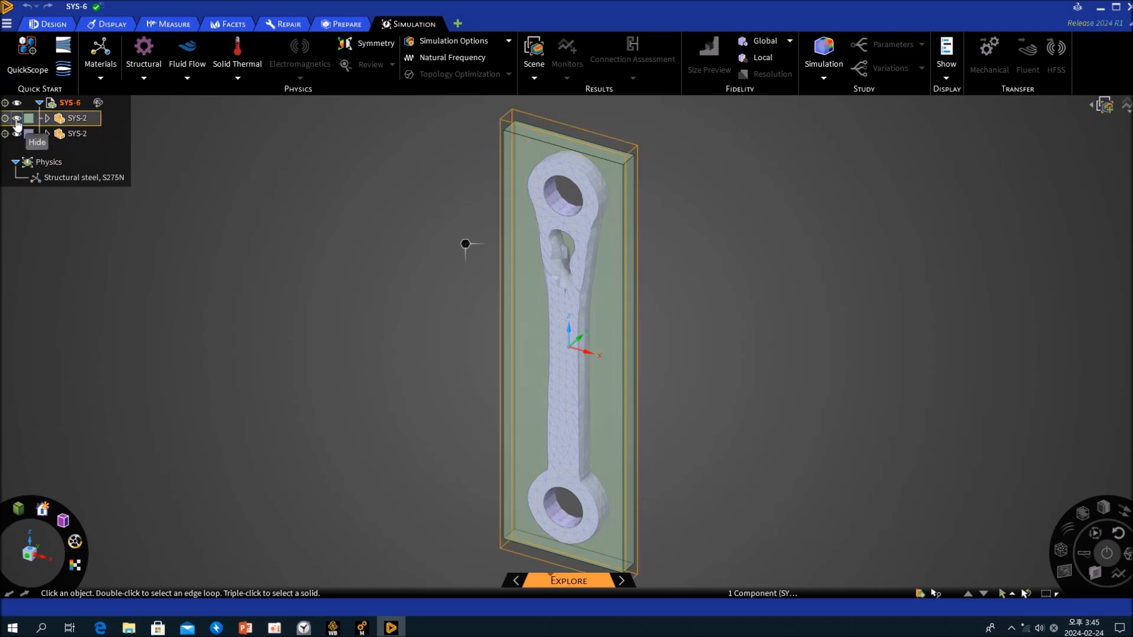
click(16, 118)
click(375, 251)
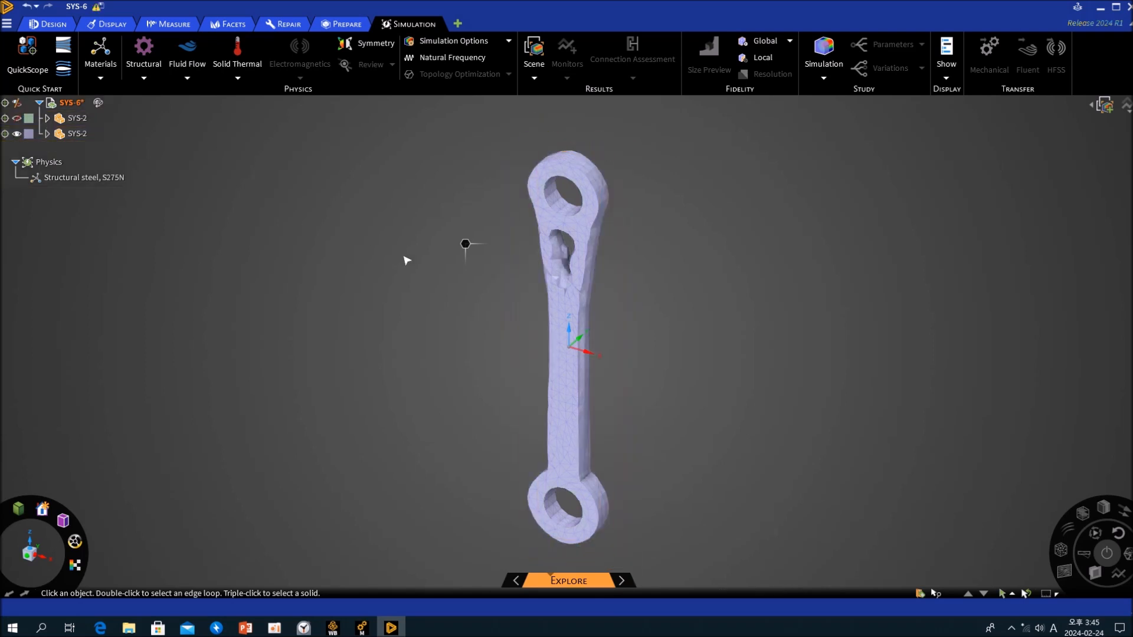
- Section the optimized link body with a section plane based on its flat front facets
click(587, 220)
middle_drag(675, 268, 475, 250)
ctrl+click(482, 225)
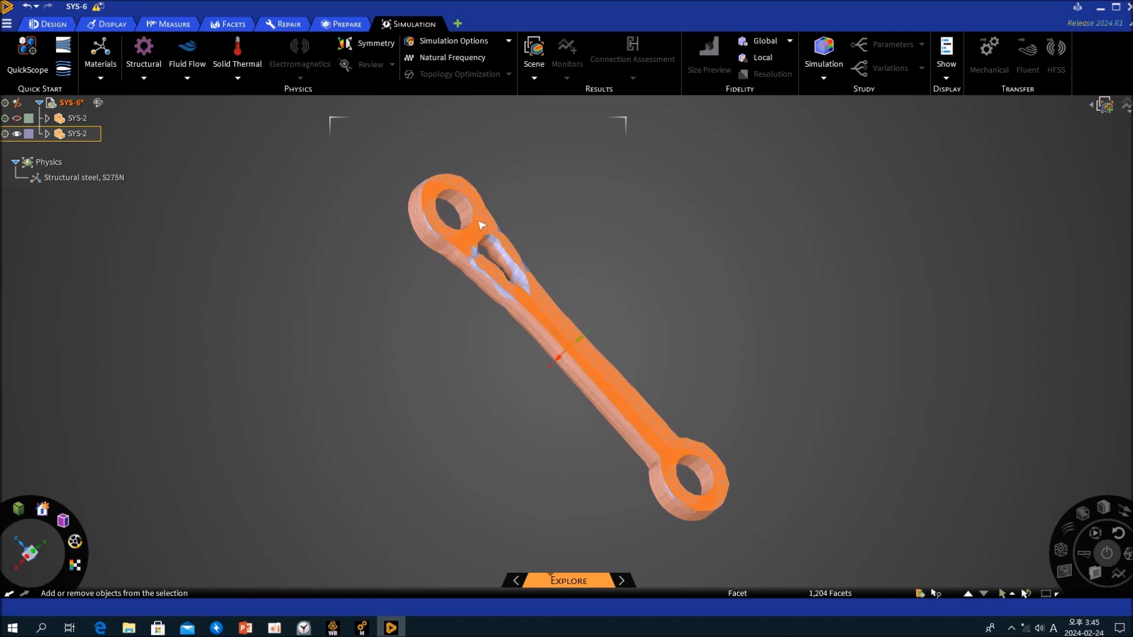
key(x)
mouse_move(563, 286)
middle_down()
mouse_move(569, 277)
mouse_move(525, 266)
mouse_move(531, 283)
mouse_move(575, 244)
middle_up()
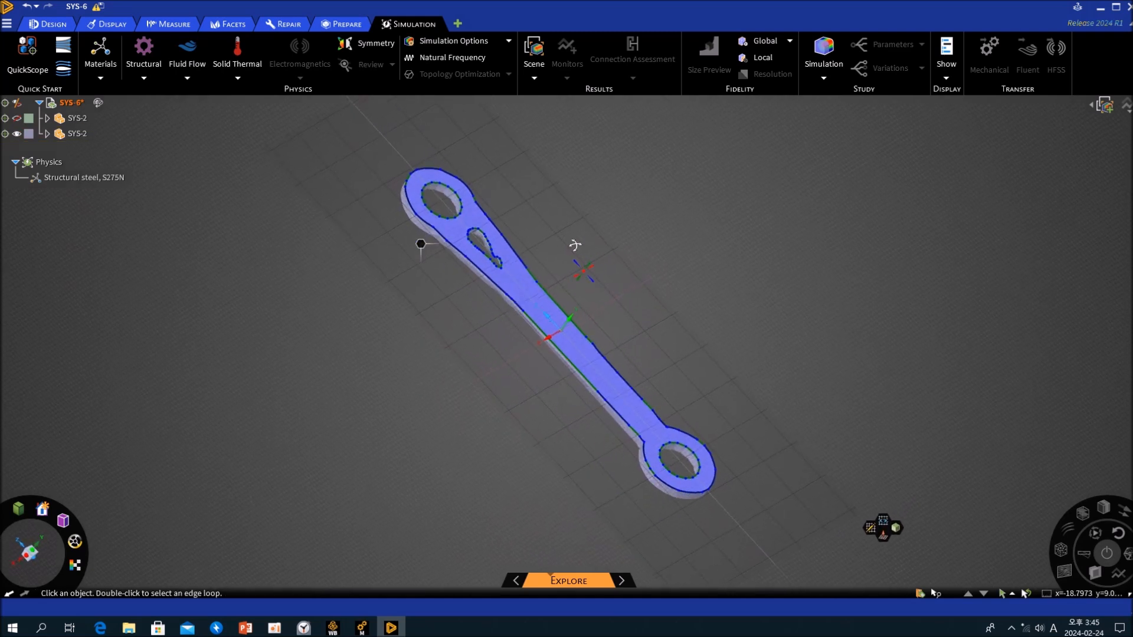
middle_drag(318, 423, 313, 443)
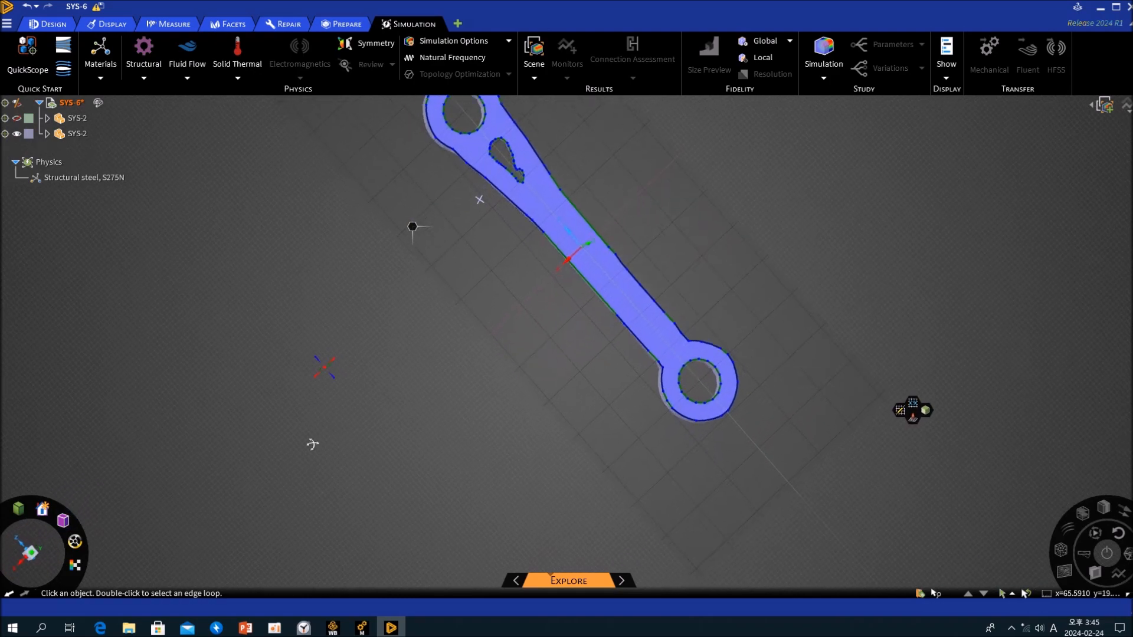
key(m)
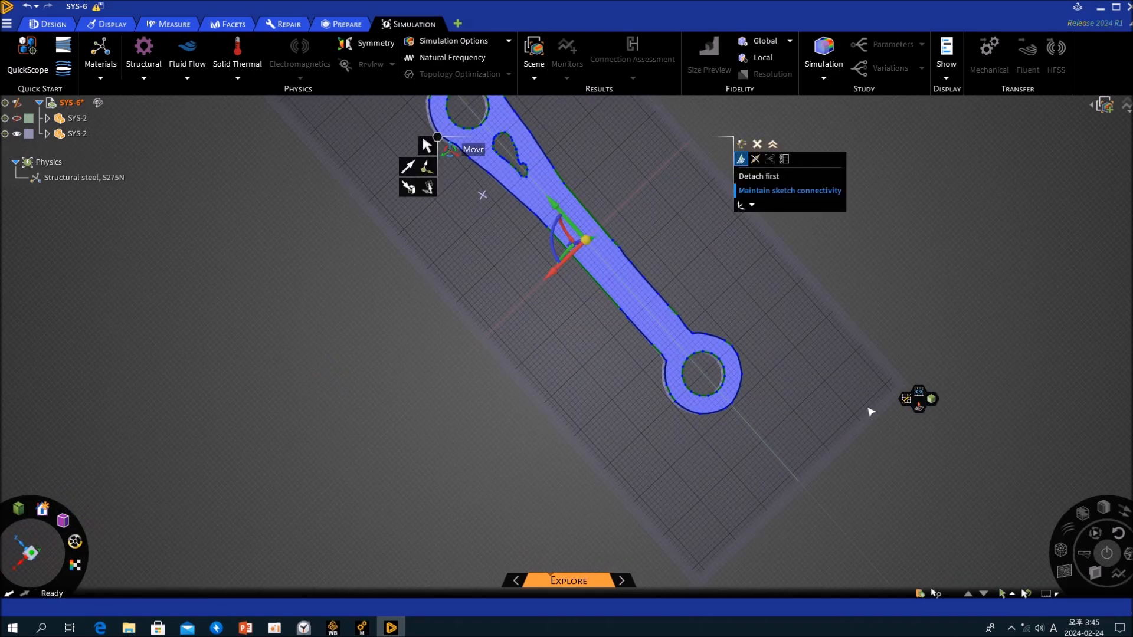
click(919, 407)
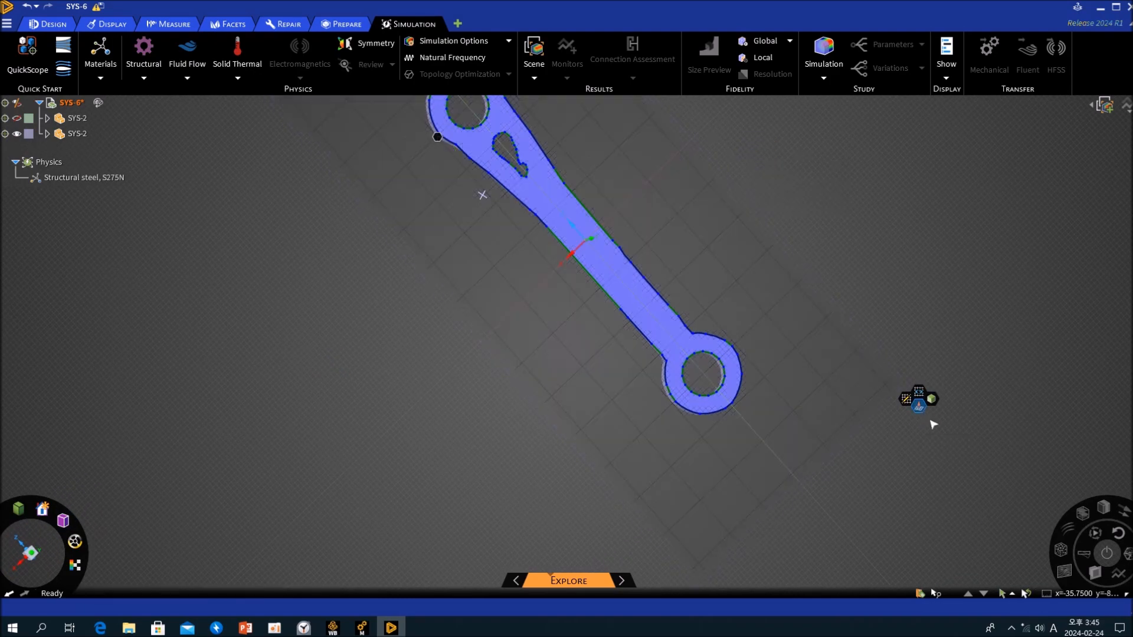
- Show the section plane in plan view, then copy and paste all of the link's section outline curves into the design
click(918, 393)
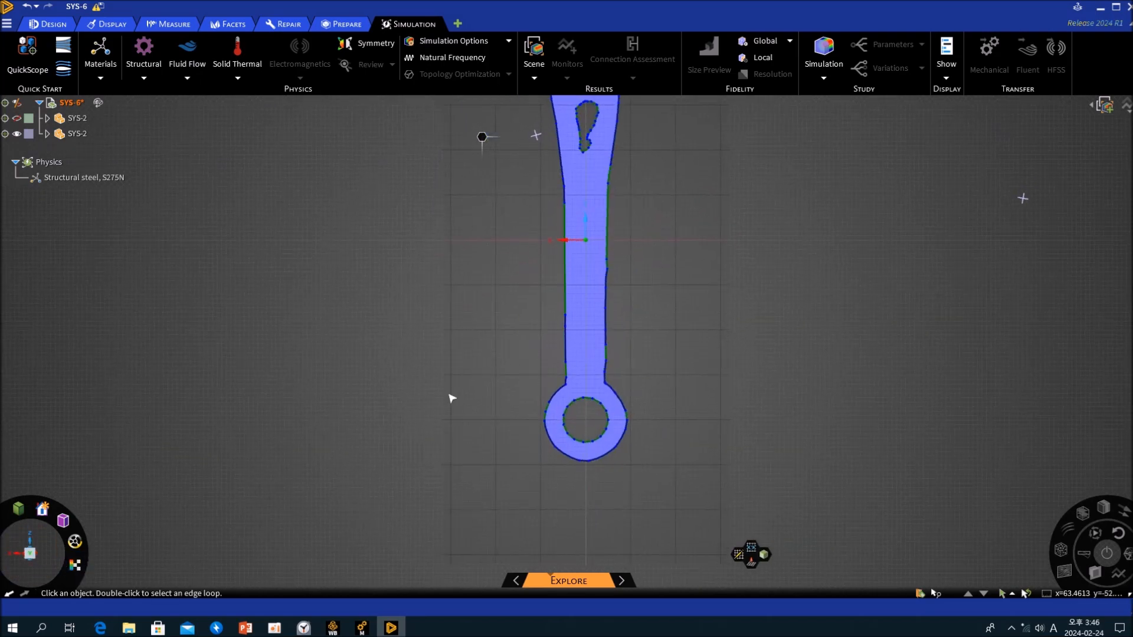
click(61, 557)
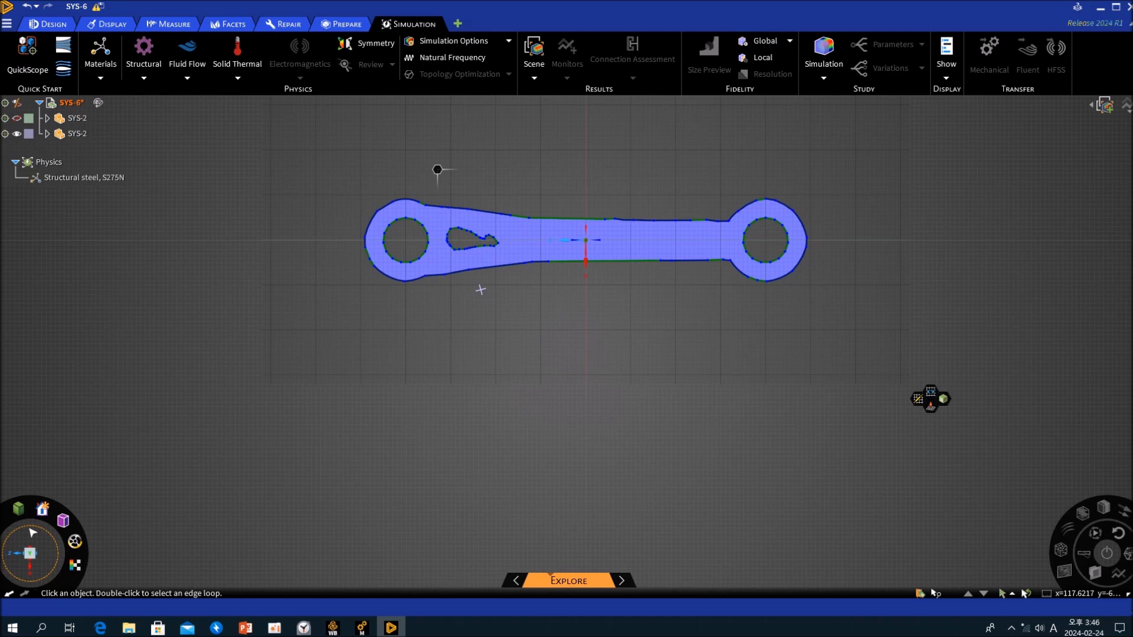
click(30, 554)
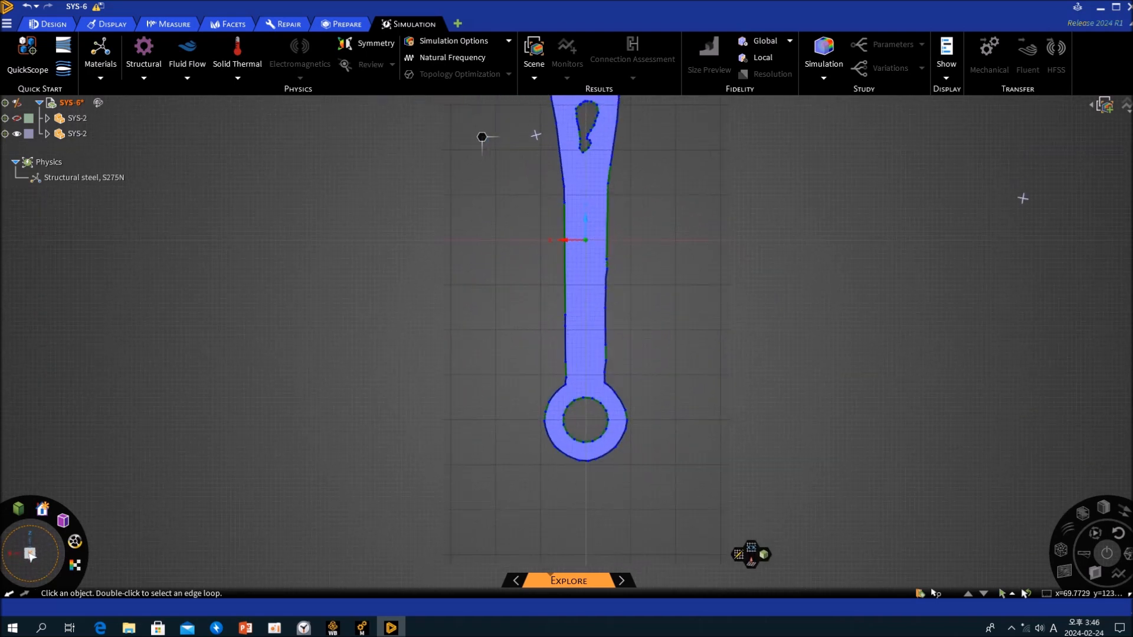
shift+middle_drag(495, 298, 458, 358)
scroll(458, 358, down, 2)
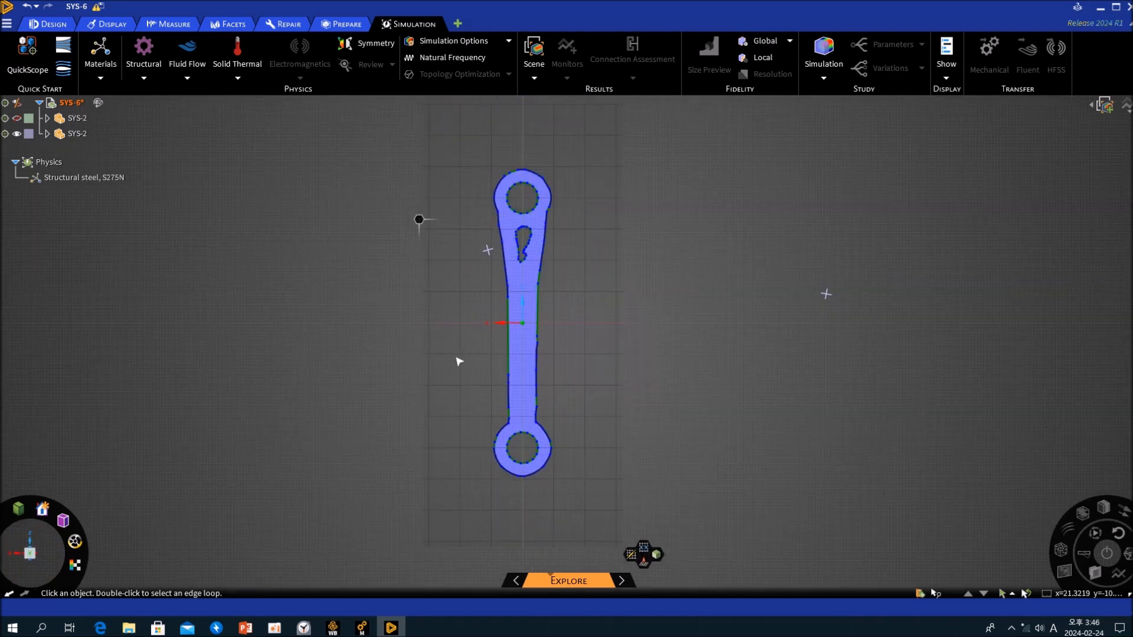
drag(451, 140, 602, 493)
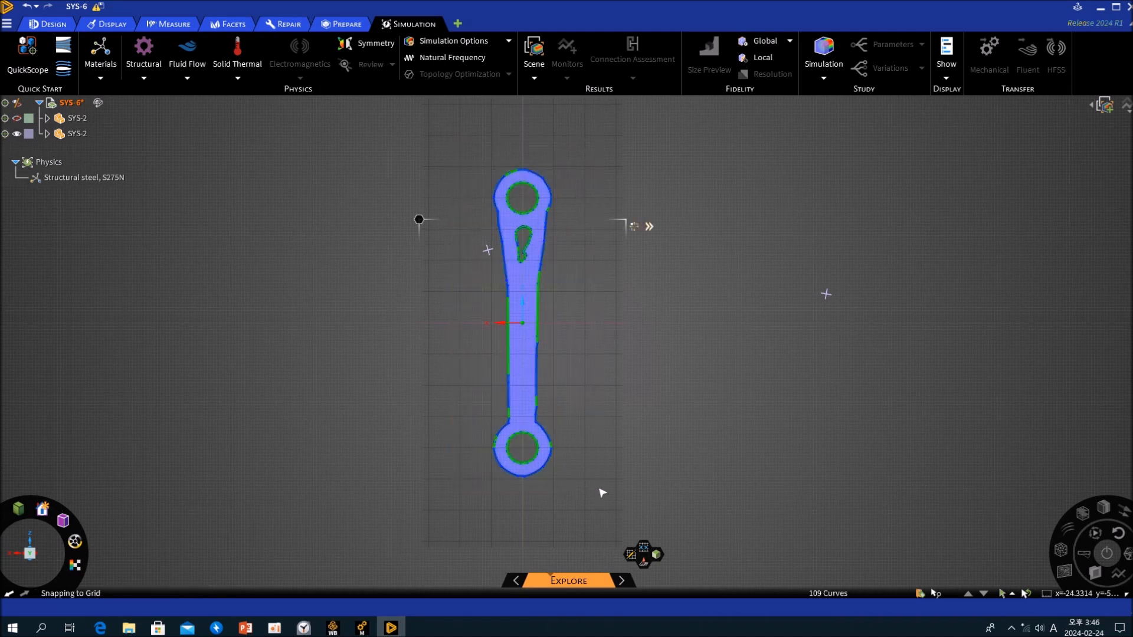
key(ctrl+c)
key(ctrl+v)
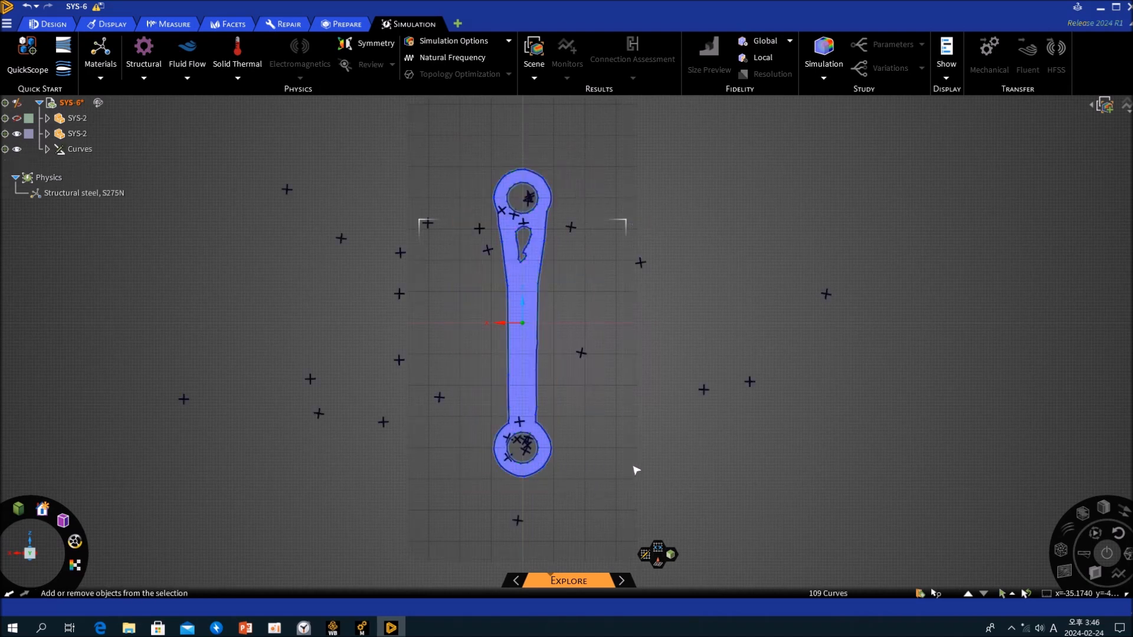
- Hide the faceted optimized component and return from section mode to 3D mode, keeping only the pasted curves shown
click(19, 137)
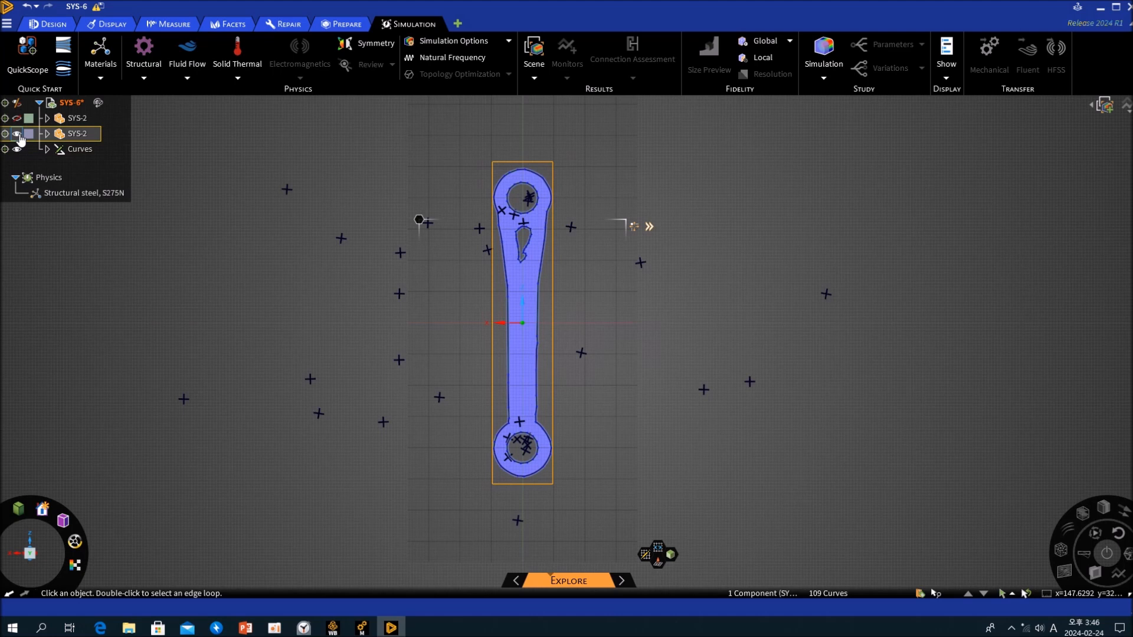
click(17, 134)
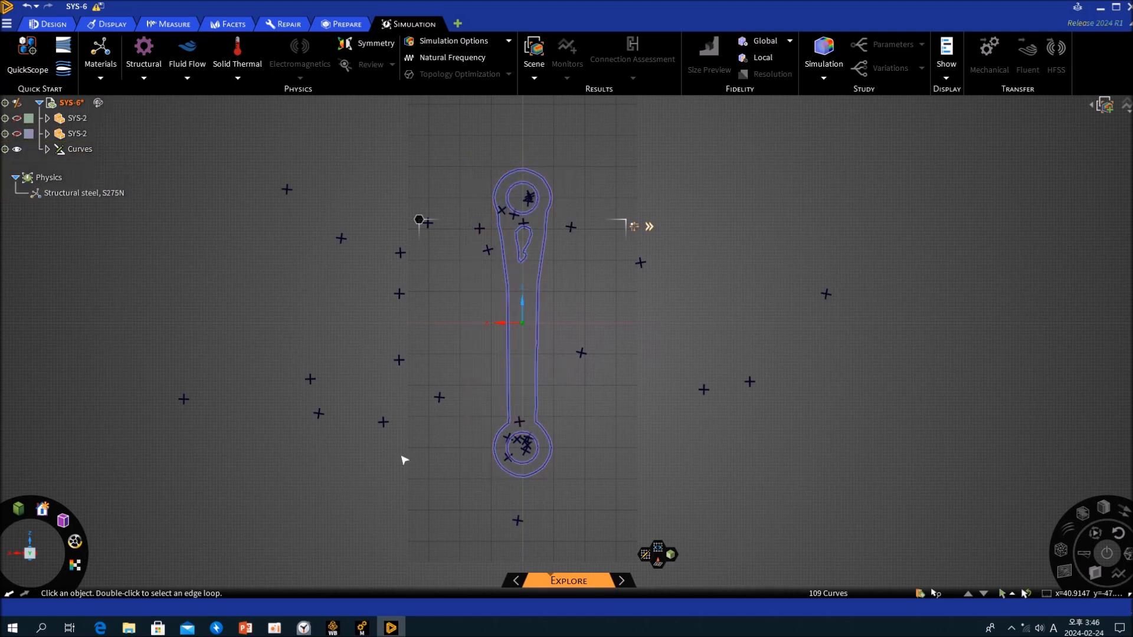
click(658, 559)
middle_drag(608, 453, 599, 310)
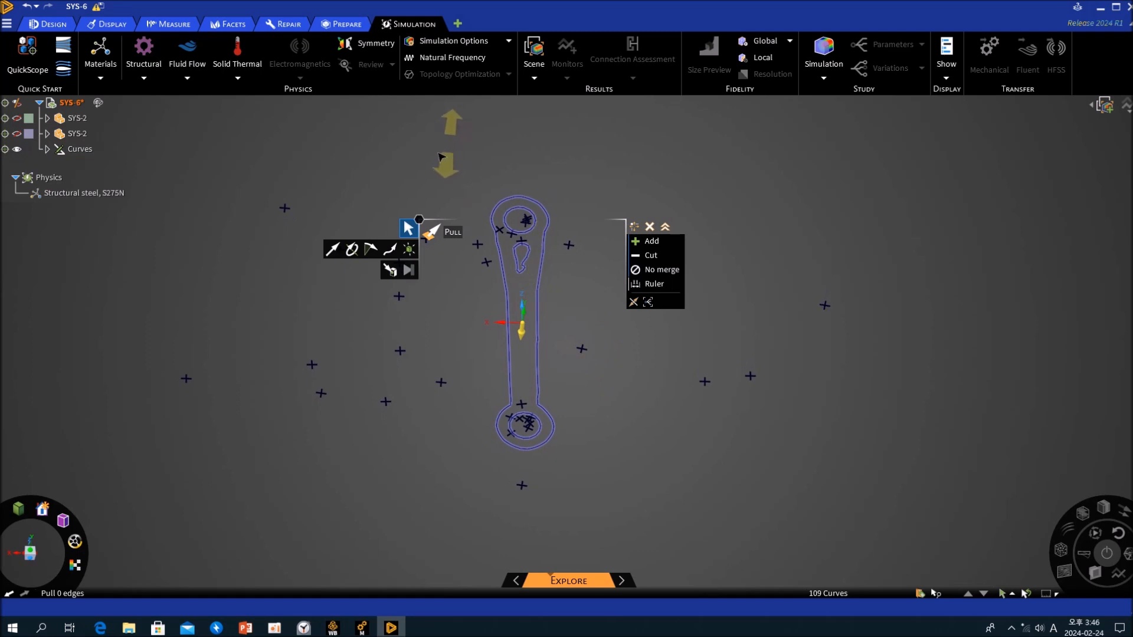
key(Escape)
- Fill all pasted outline curves of the link to create a flat surface
drag(433, 151, 624, 524)
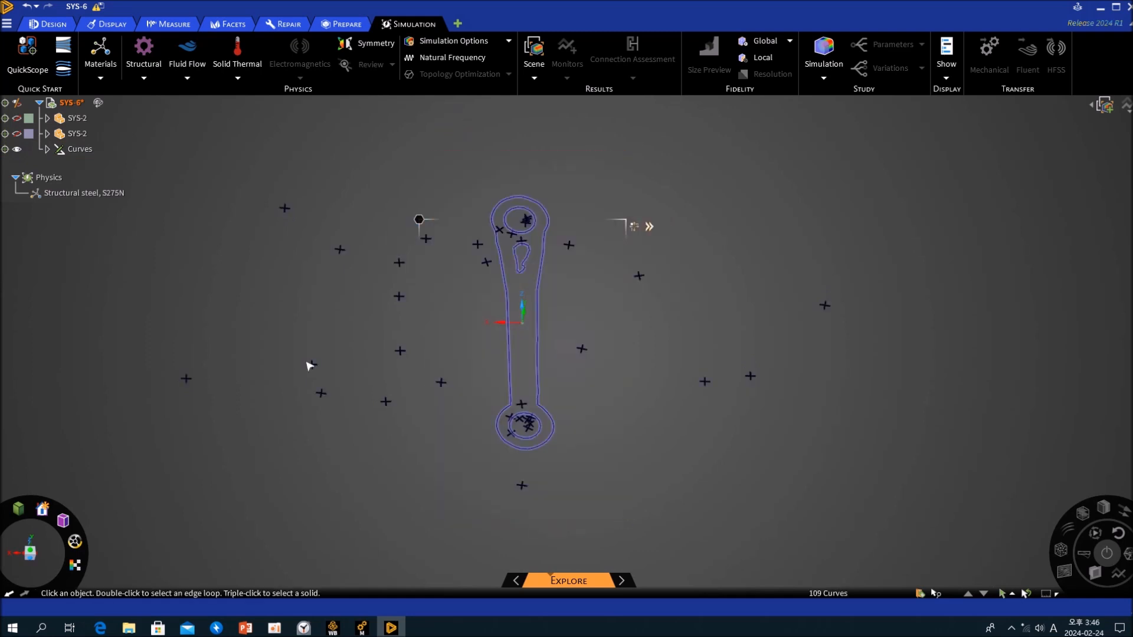
click(56, 24)
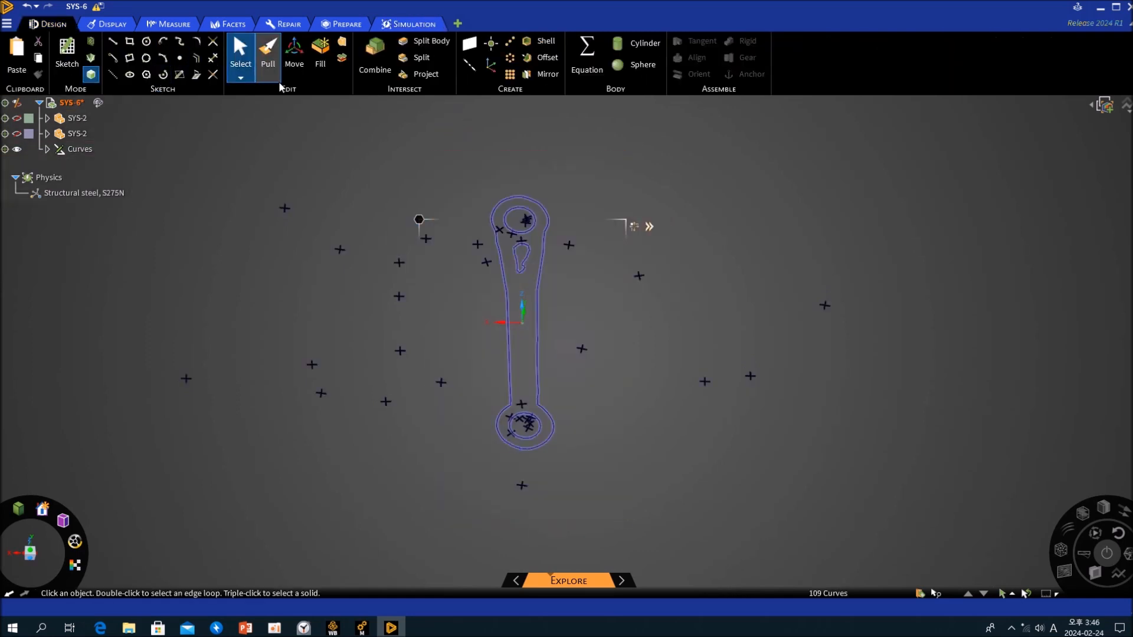
click(324, 59)
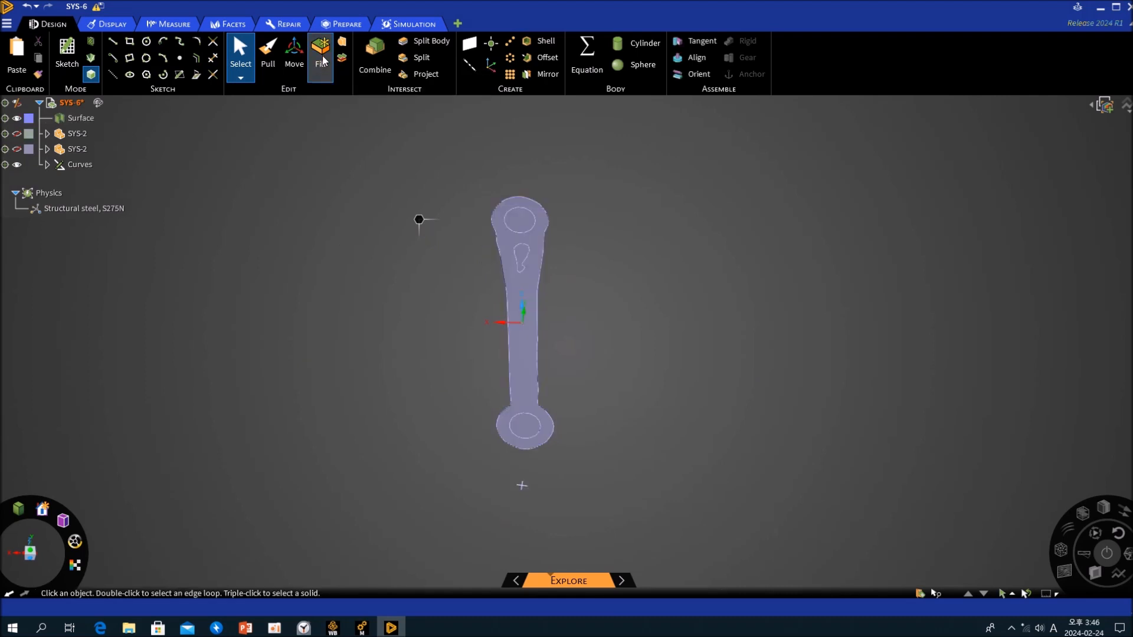
- Delete the filled faces inside both round holes and the pear-shaped opening of the link surface
scroll(523, 219, down, 3)
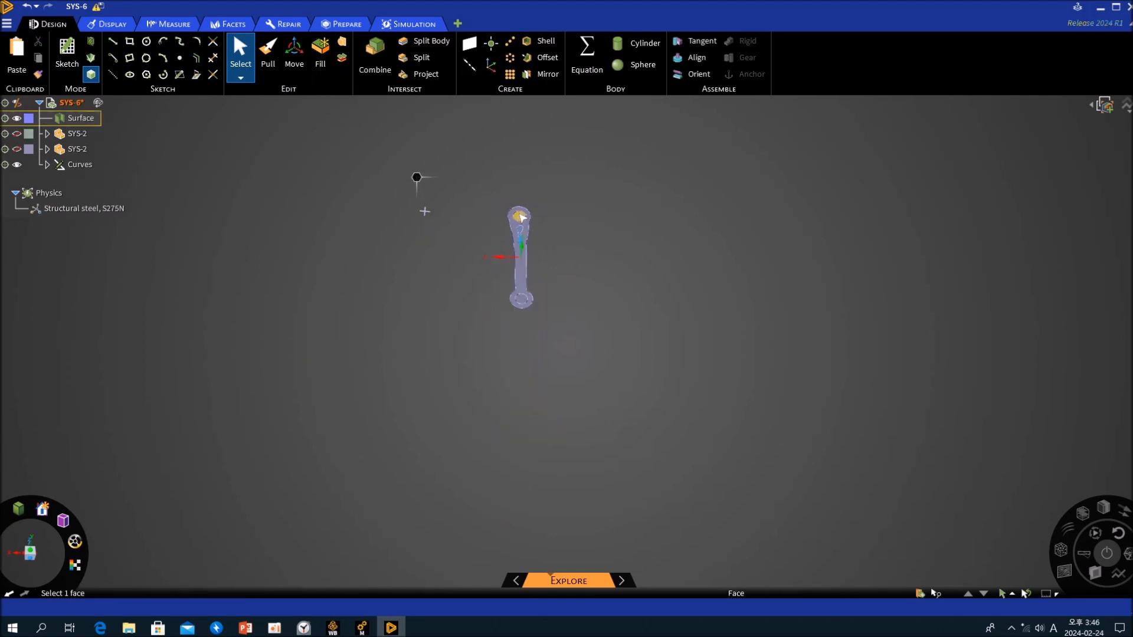
scroll(522, 221, up, 10)
click(524, 224)
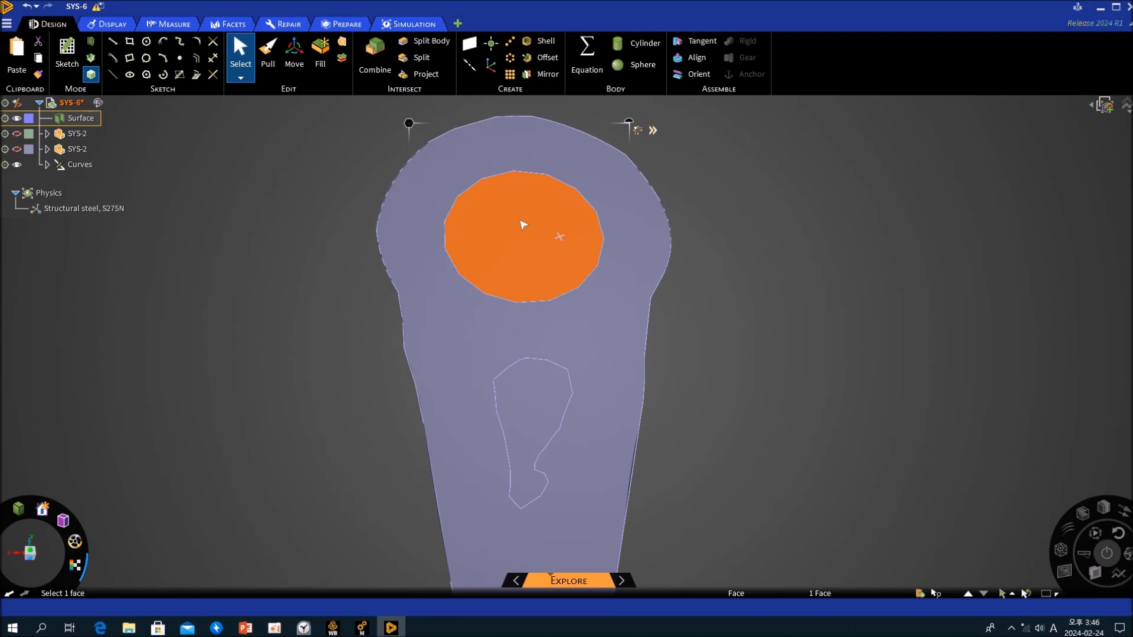
key(Delete)
click(534, 393)
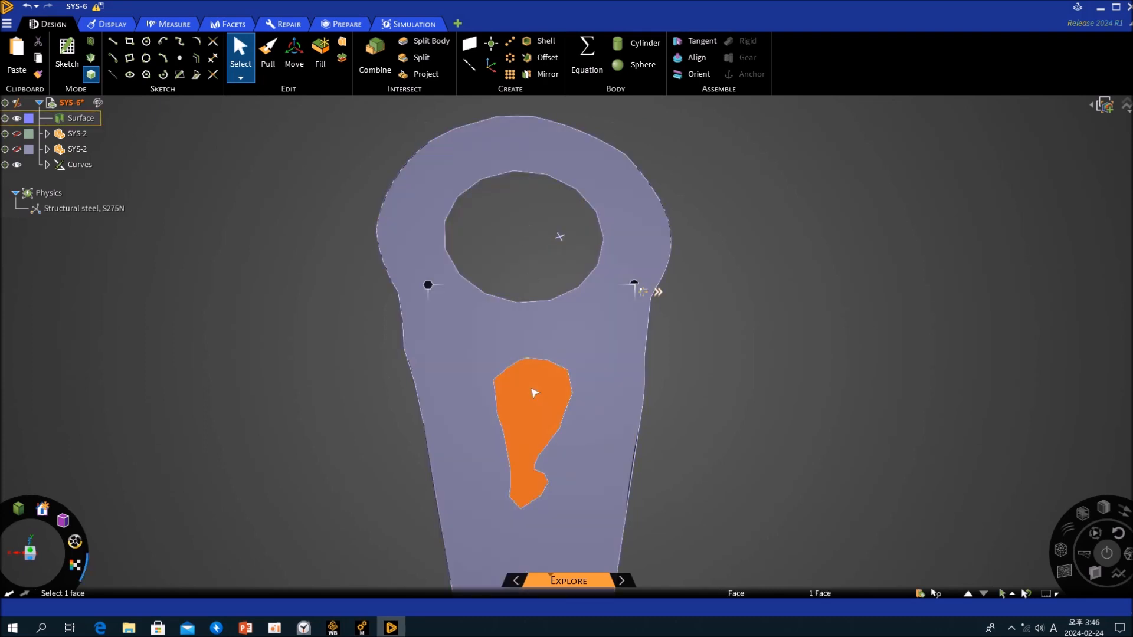
key(Delete)
scroll(534, 393, down, 6)
scroll(561, 452, up, 6)
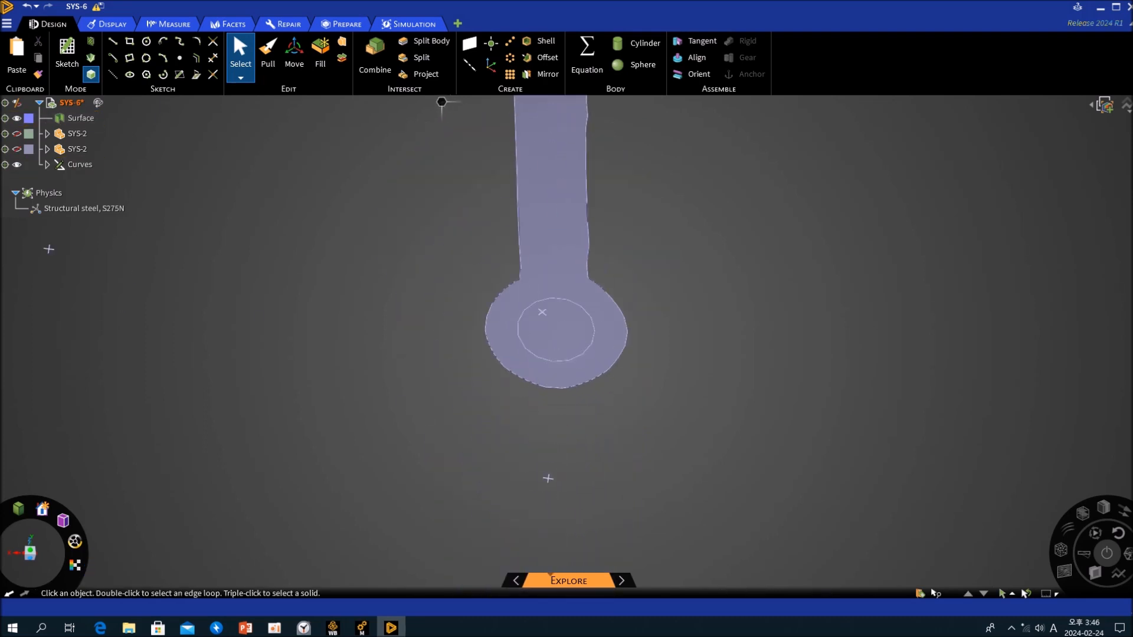
click(569, 329)
key(Delete)
scroll(553, 349, down, 3)
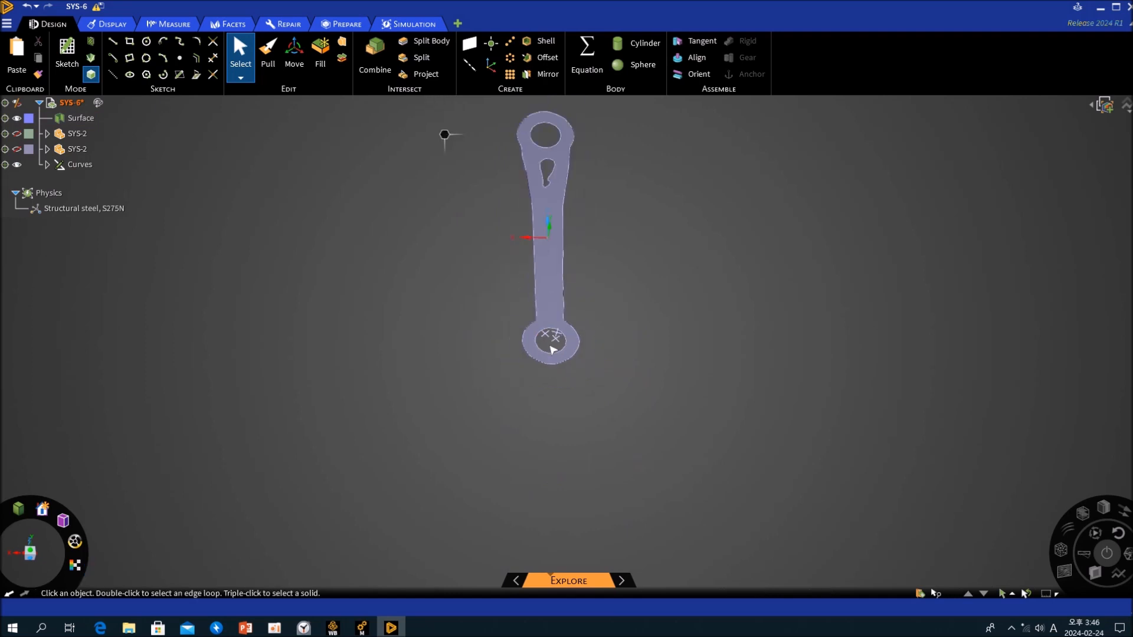
- Show the original rectangular plate, measure the distance between its front and back faces, and hide it again
middle_drag(498, 384, 609, 265)
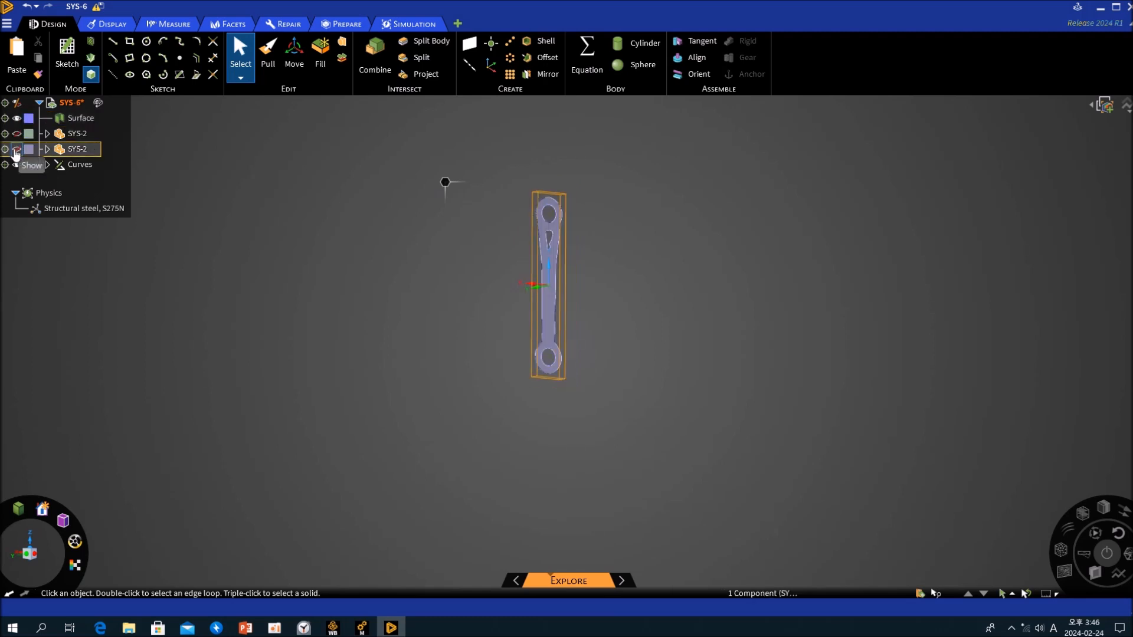
click(16, 133)
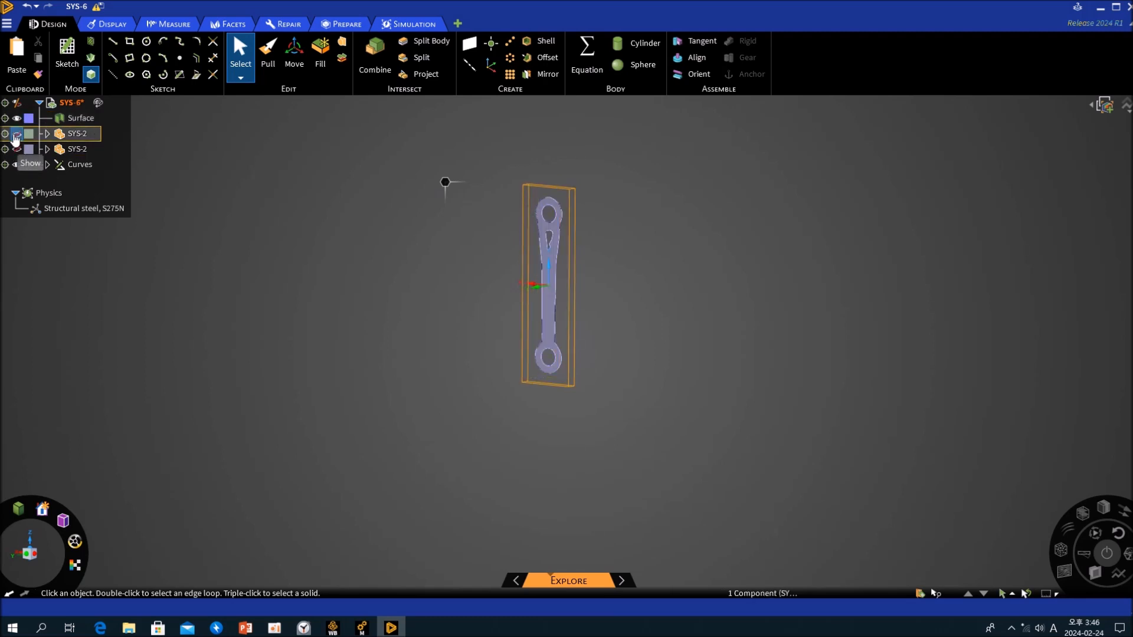
scroll(612, 375, up, 5)
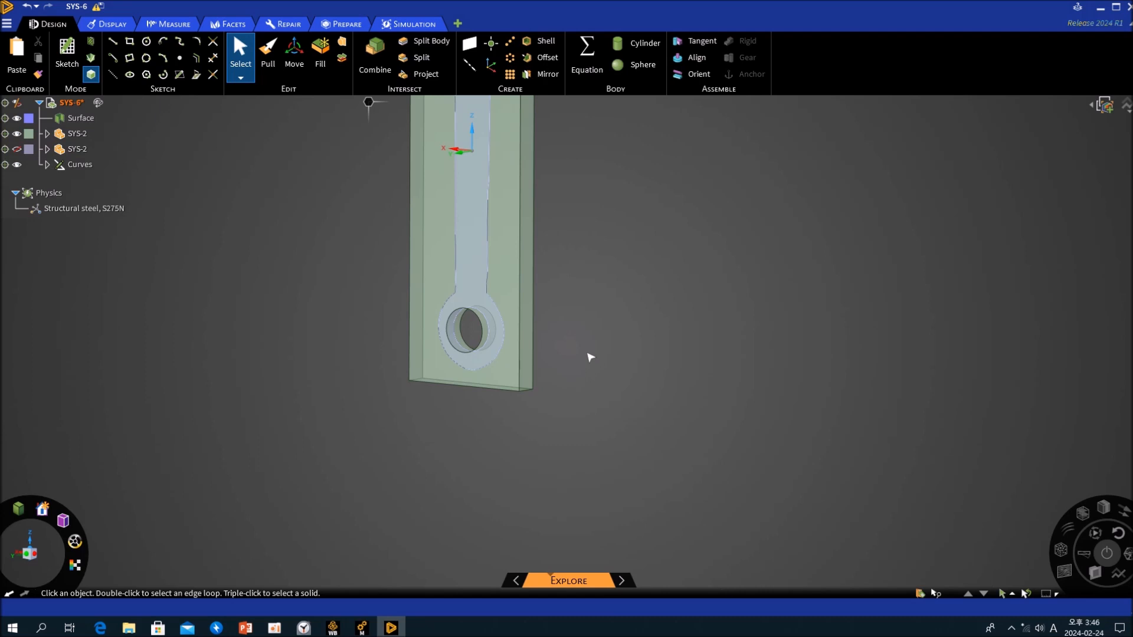
key(e)
click(500, 373)
middle_drag(619, 377, 443, 388)
ctrl+click(515, 381)
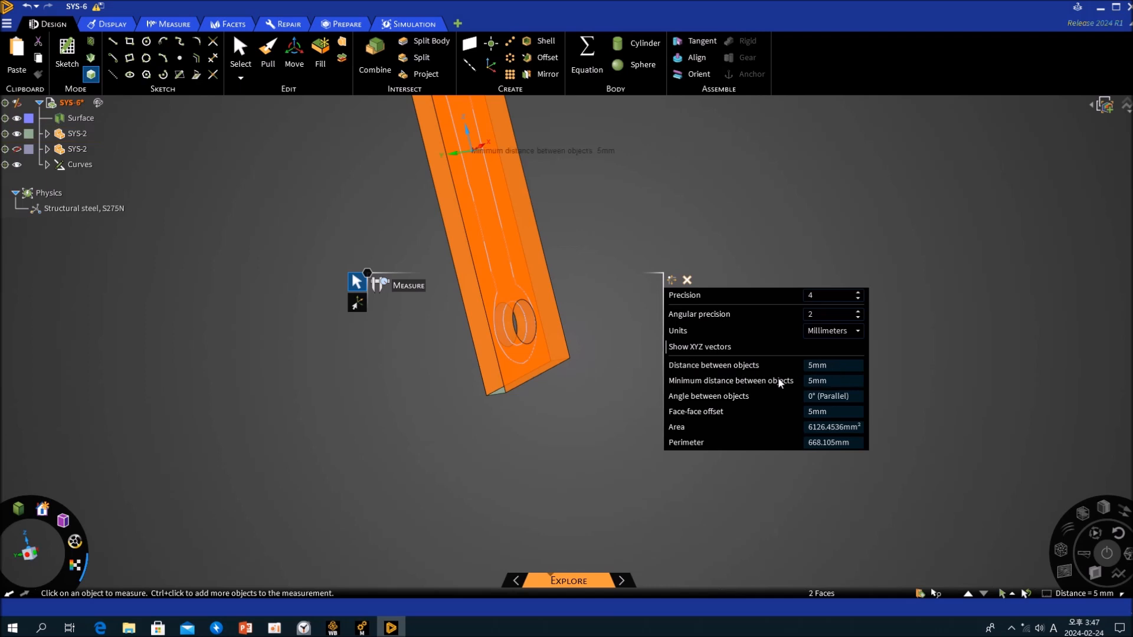
click(638, 214)
key(Escape)
scroll(607, 431, down, 5)
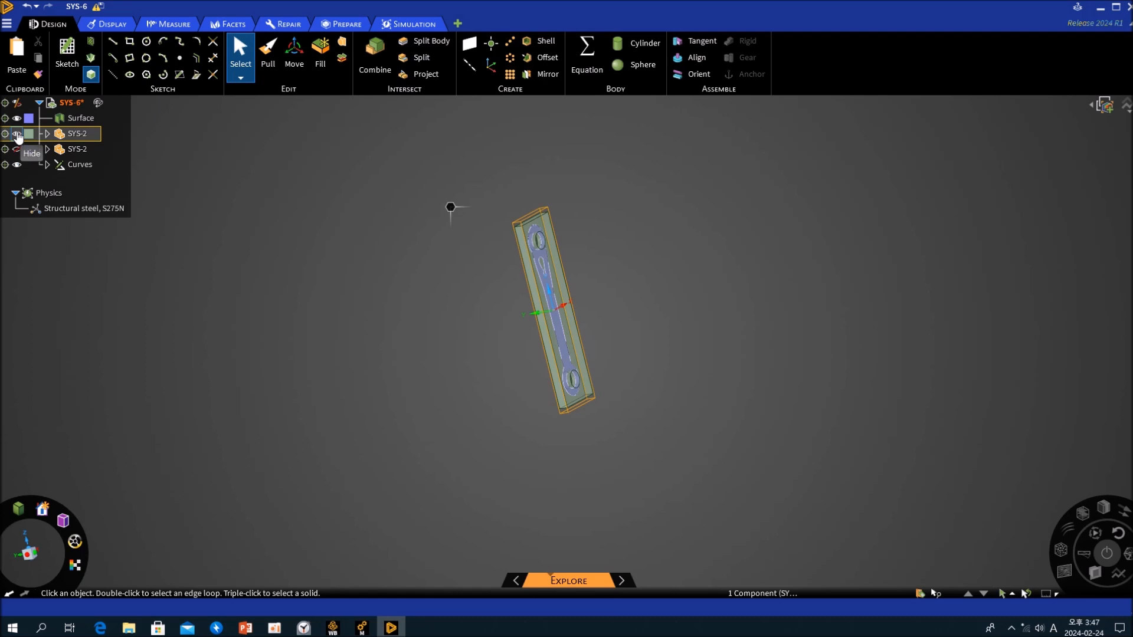
click(16, 133)
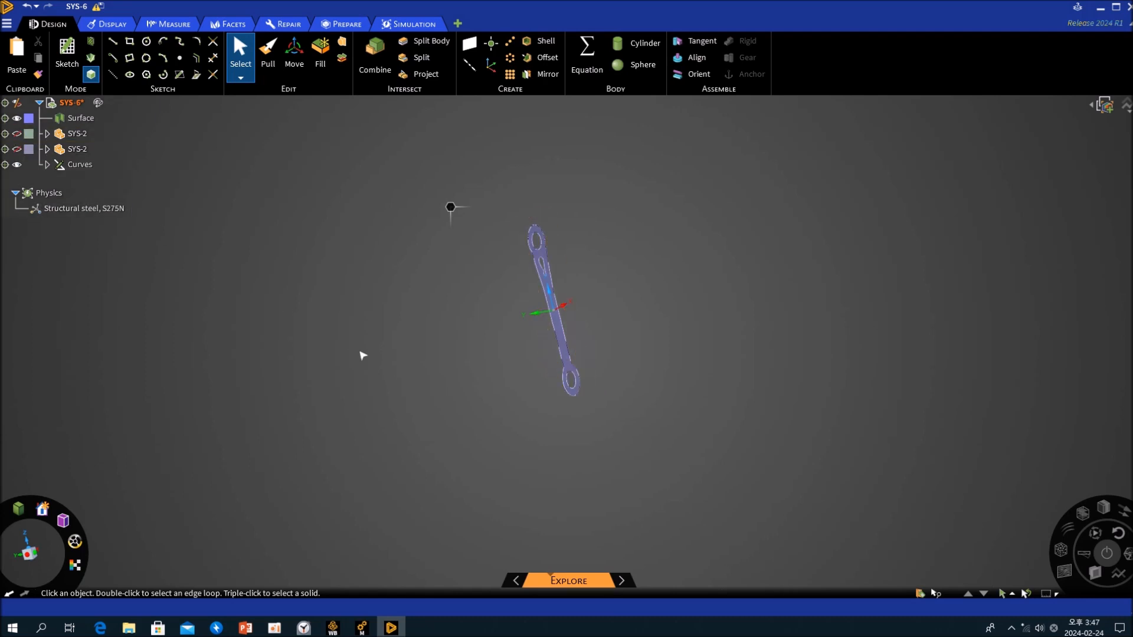
- Pull the flat link surface to both sides with a distance of 5 mm to make it a solid
scroll(401, 351, up, 5)
key(p)
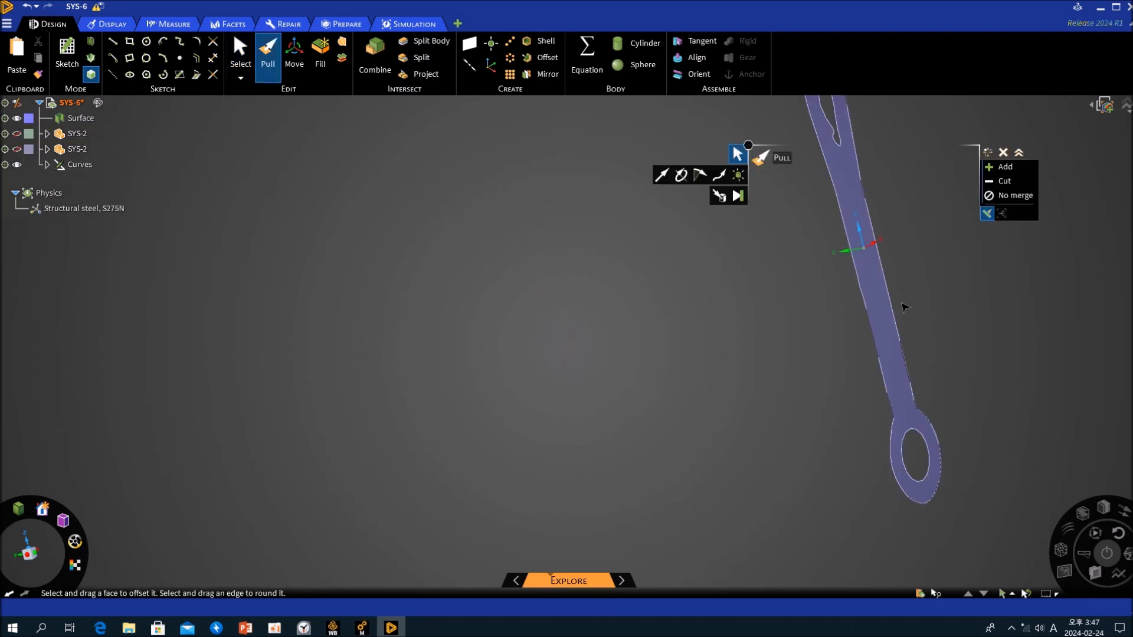
click(881, 304)
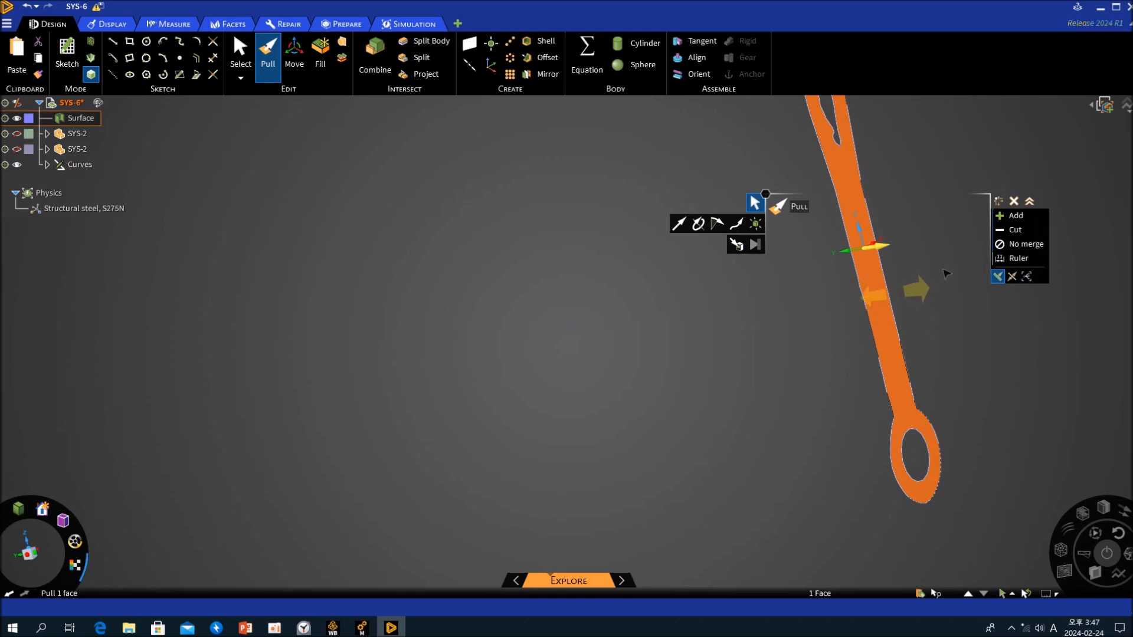
click(1014, 277)
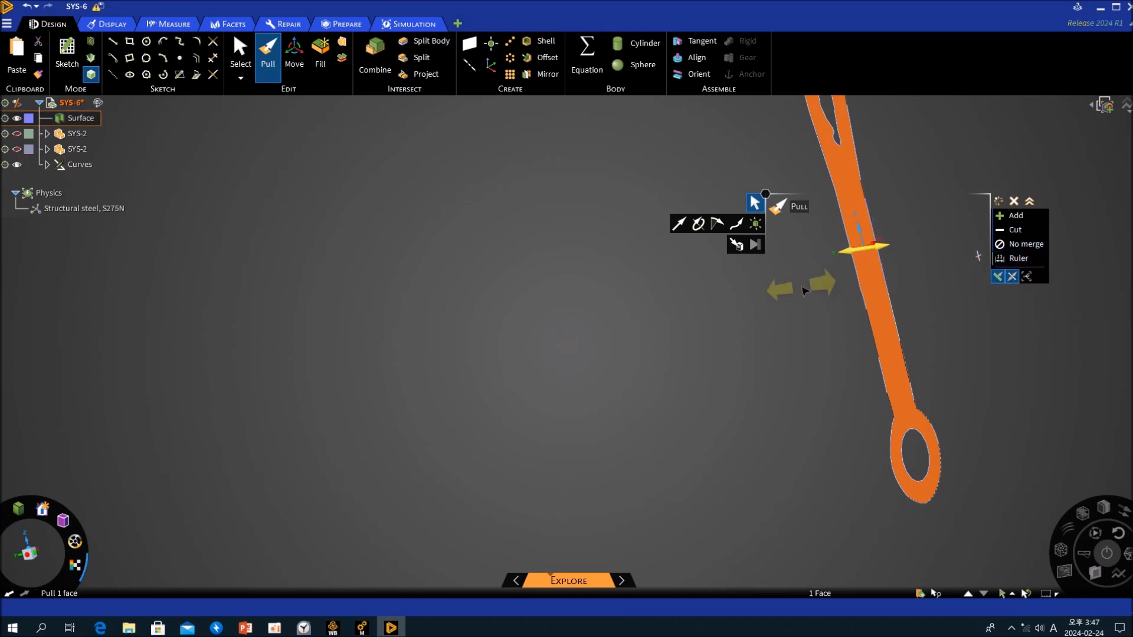
drag(791, 294, 782, 293)
text(5mm)
key(Return)
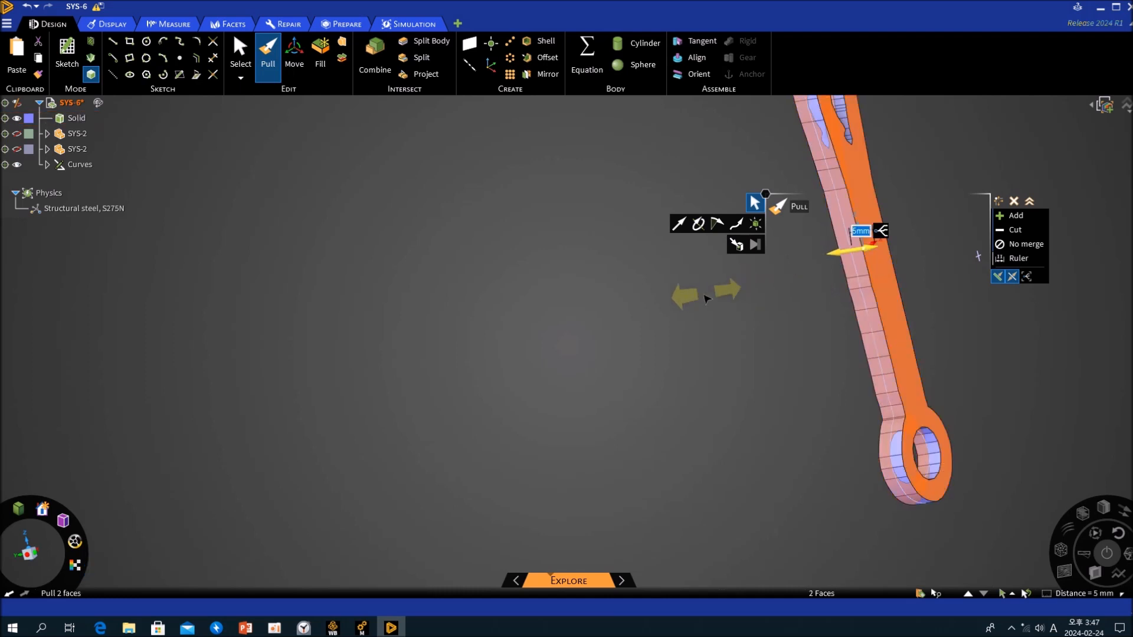
click(698, 374)
scroll(710, 370, down, 3)
shift+middle_drag(645, 388, 541, 382)
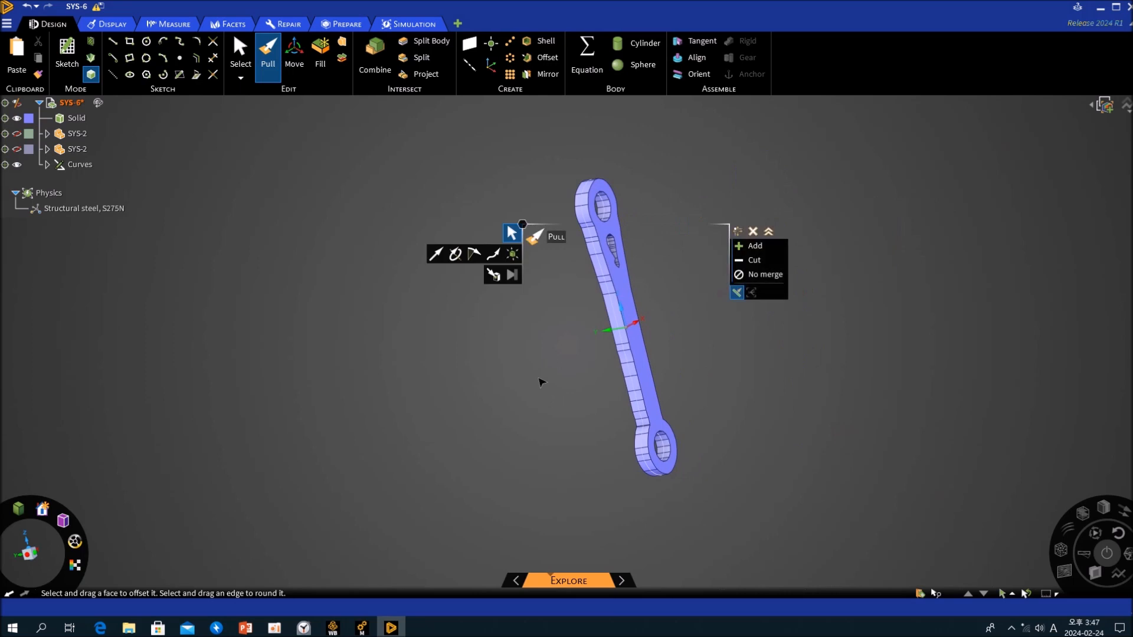
key(Escape)
- Show the faceted optimized component together with the new solid and compare their shapes, with and without the curves
scroll(530, 279, up, 4)
middle_drag(560, 287, 732, 264)
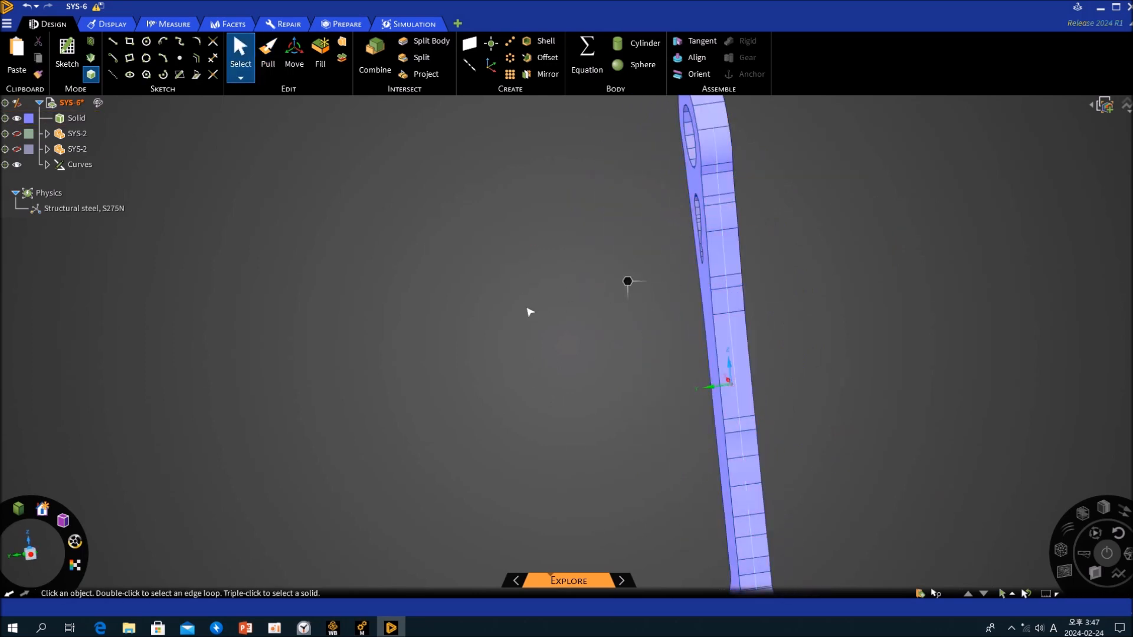
middle_drag(531, 309, 469, 313)
scroll(469, 314, down, 5)
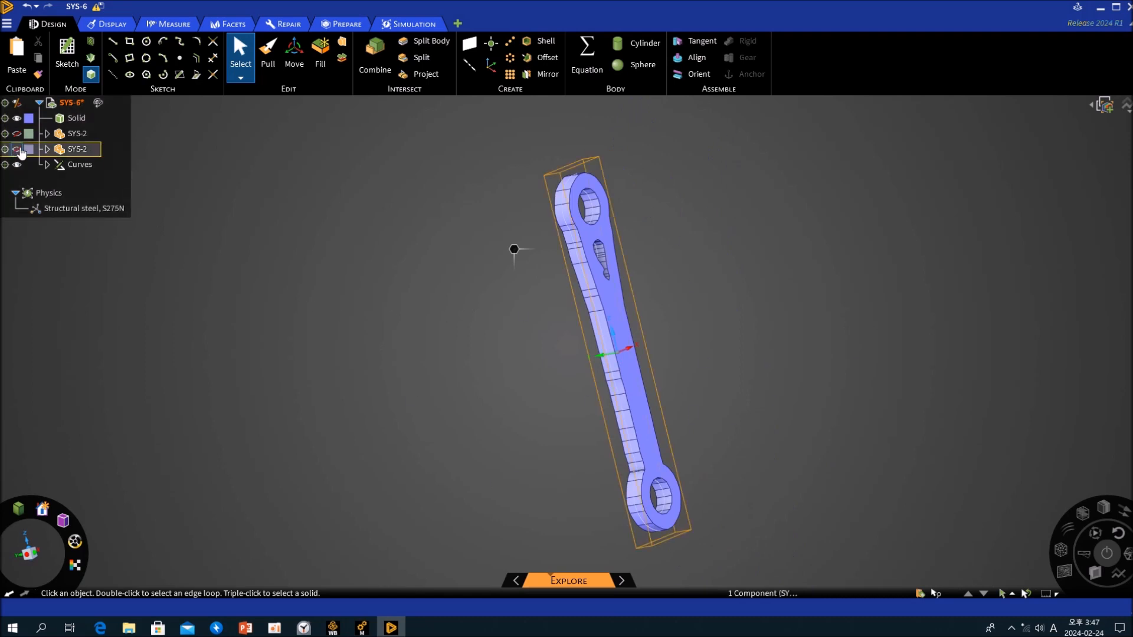
click(18, 150)
middle_drag(440, 313, 482, 306)
scroll(501, 290, down, 3)
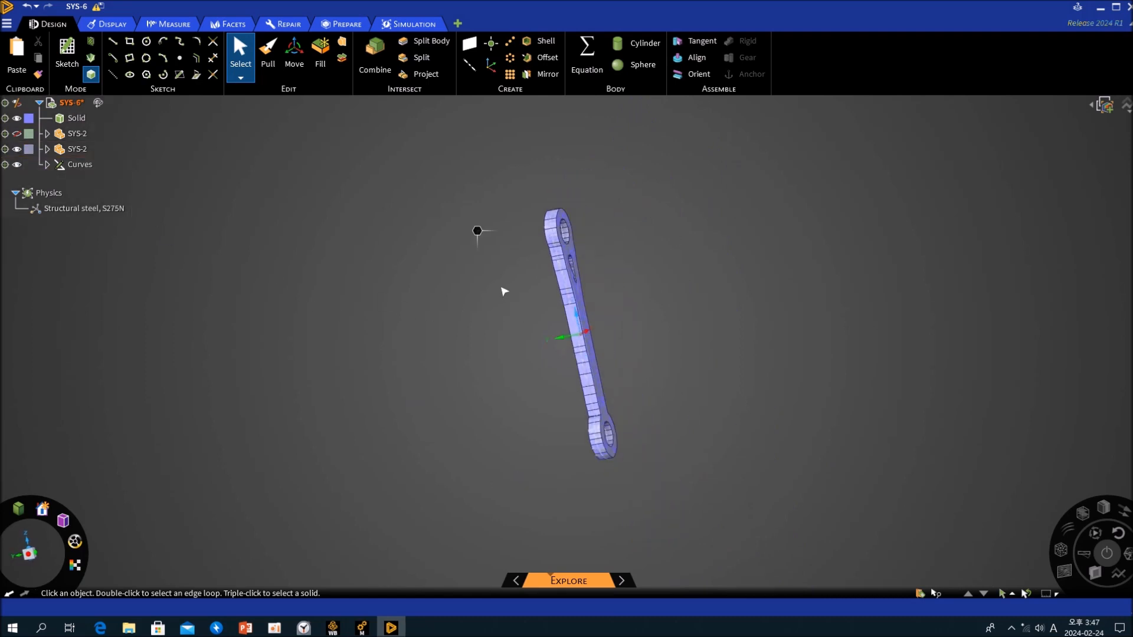
scroll(337, 255, up, 4)
click(18, 167)
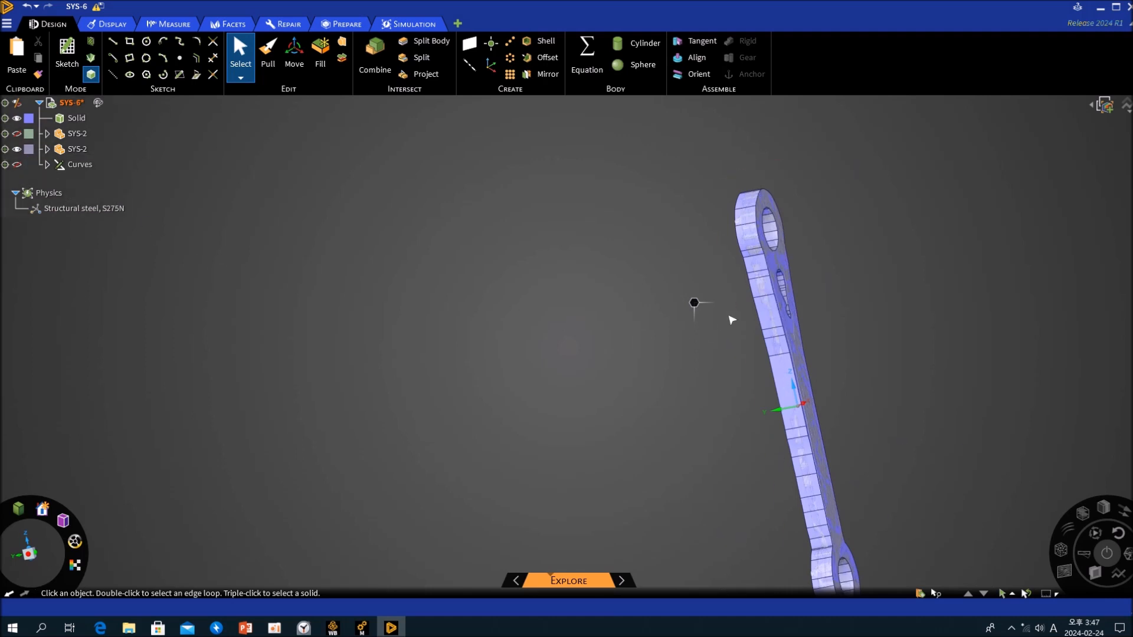
click(17, 166)
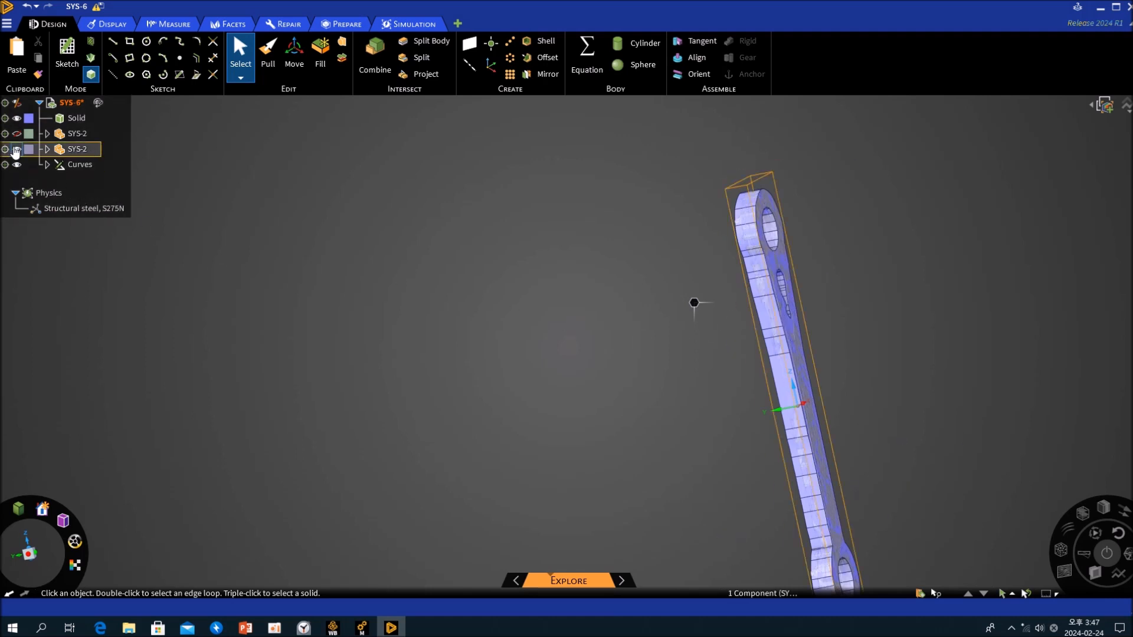
- Hide the new solid to inspect the faceted link alone, and show all bodies including the rectangular plate
click(16, 150)
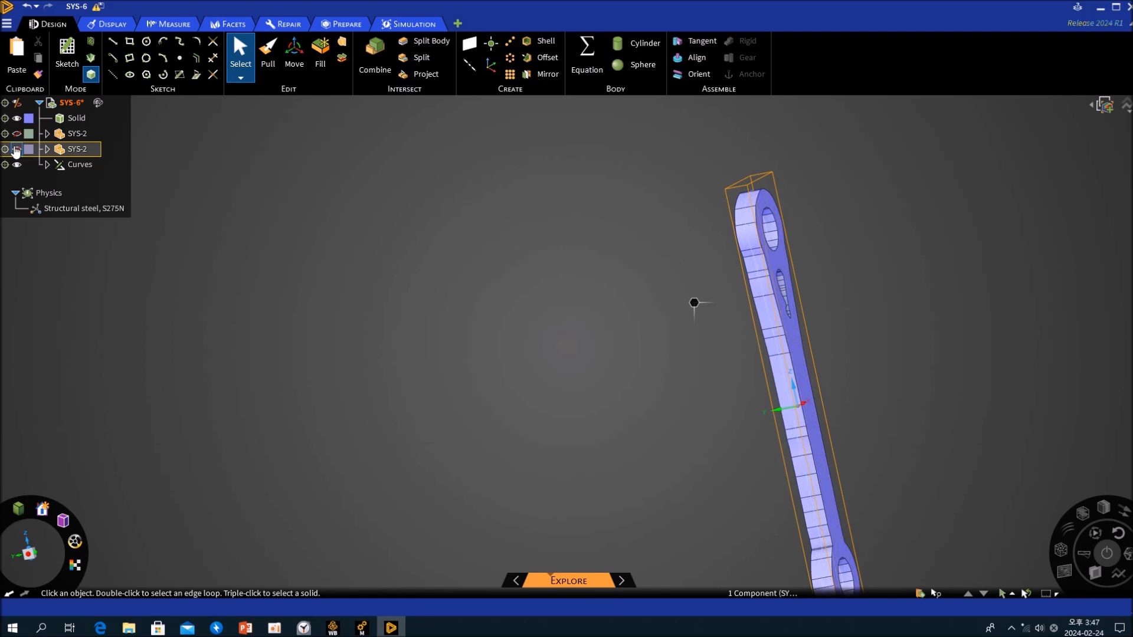
click(17, 118)
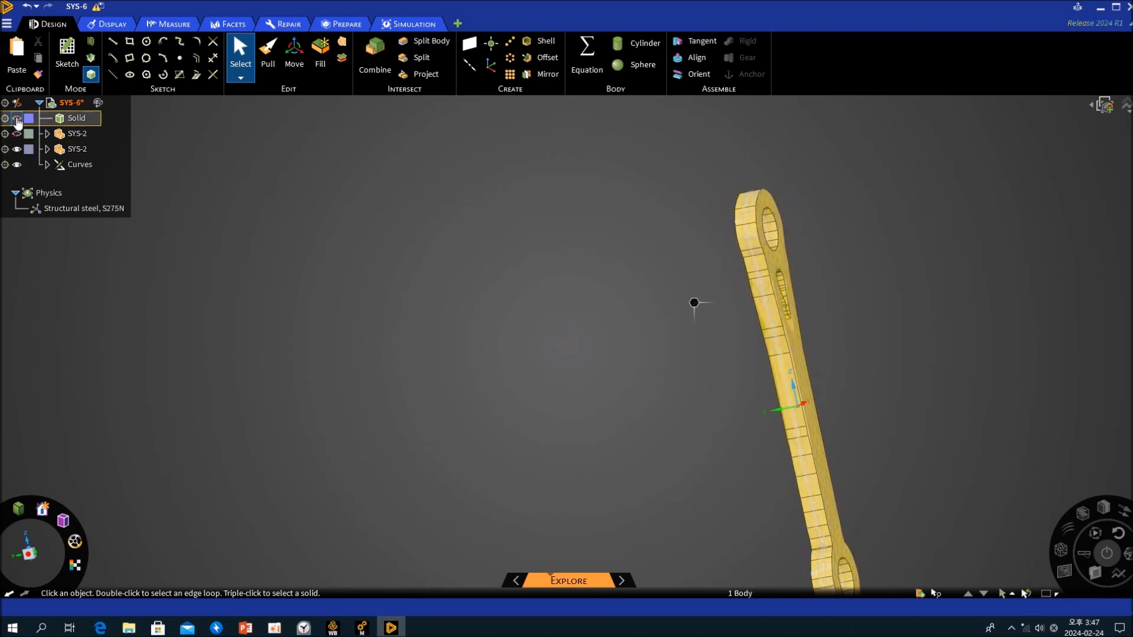
mouse_move(756, 349)
middle_down()
mouse_move(795, 351)
mouse_move(673, 370)
middle_up()
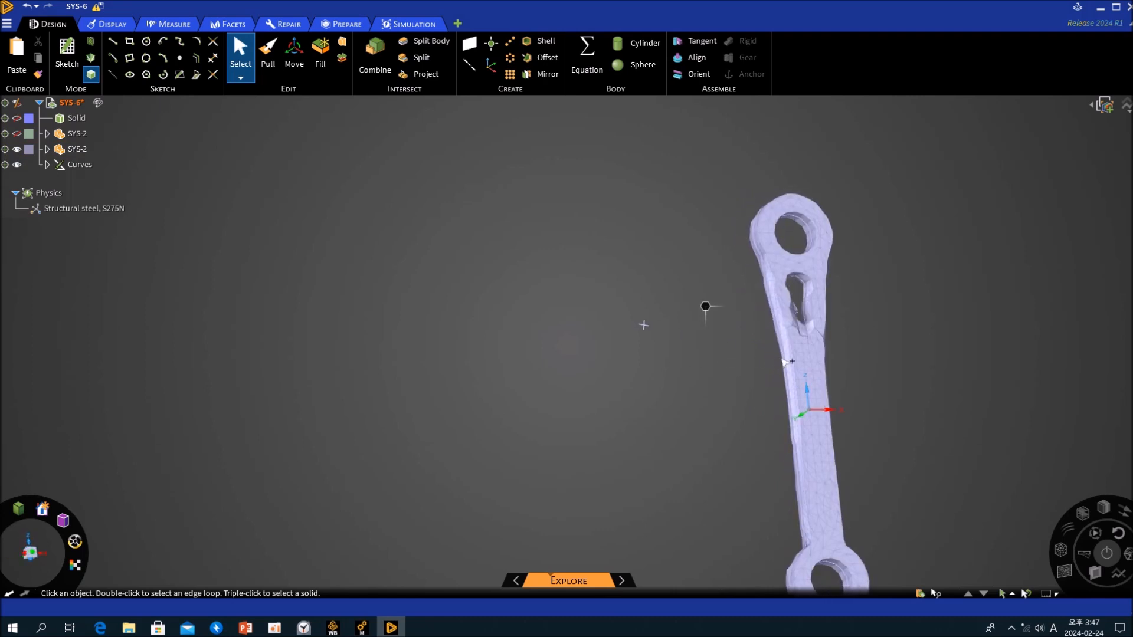
shift+middle_drag(773, 398, 585, 308)
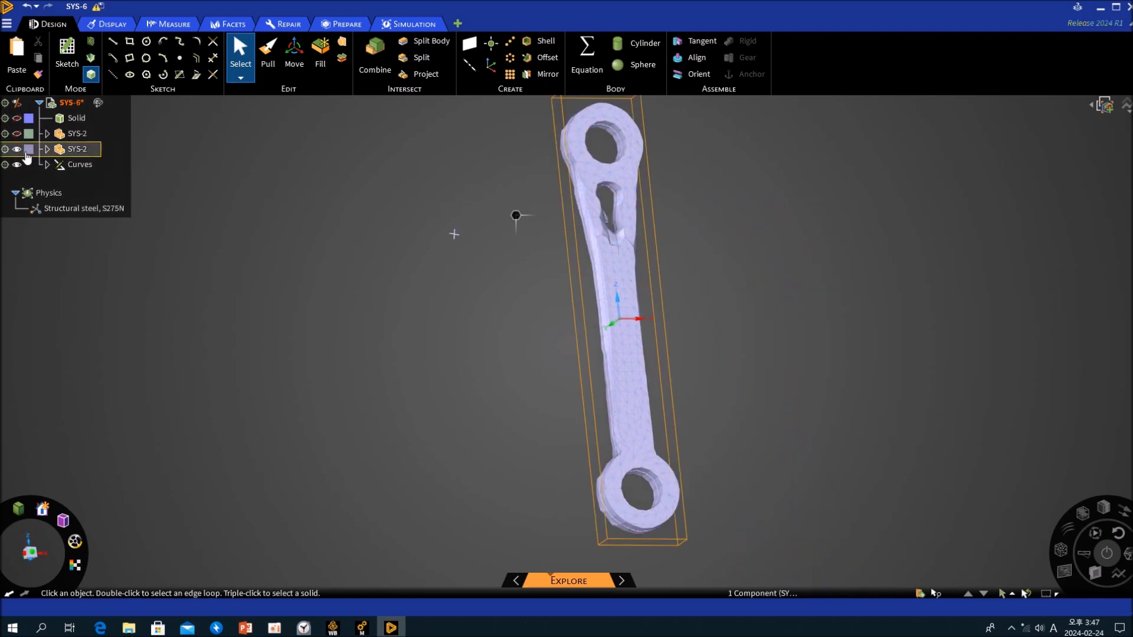
click(16, 149)
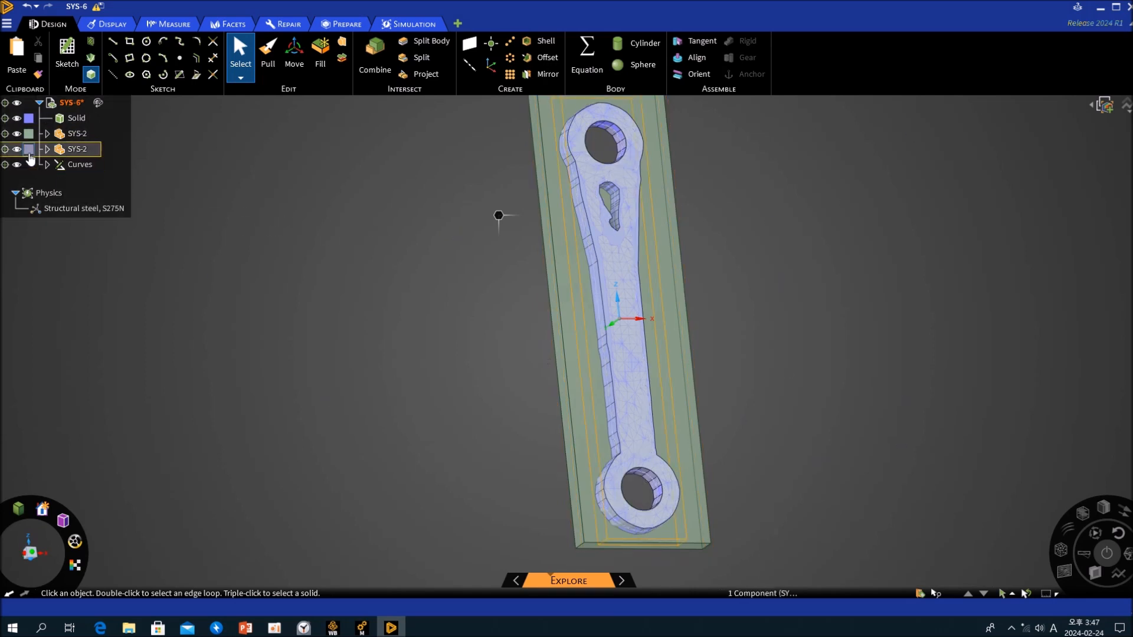
click(17, 151)
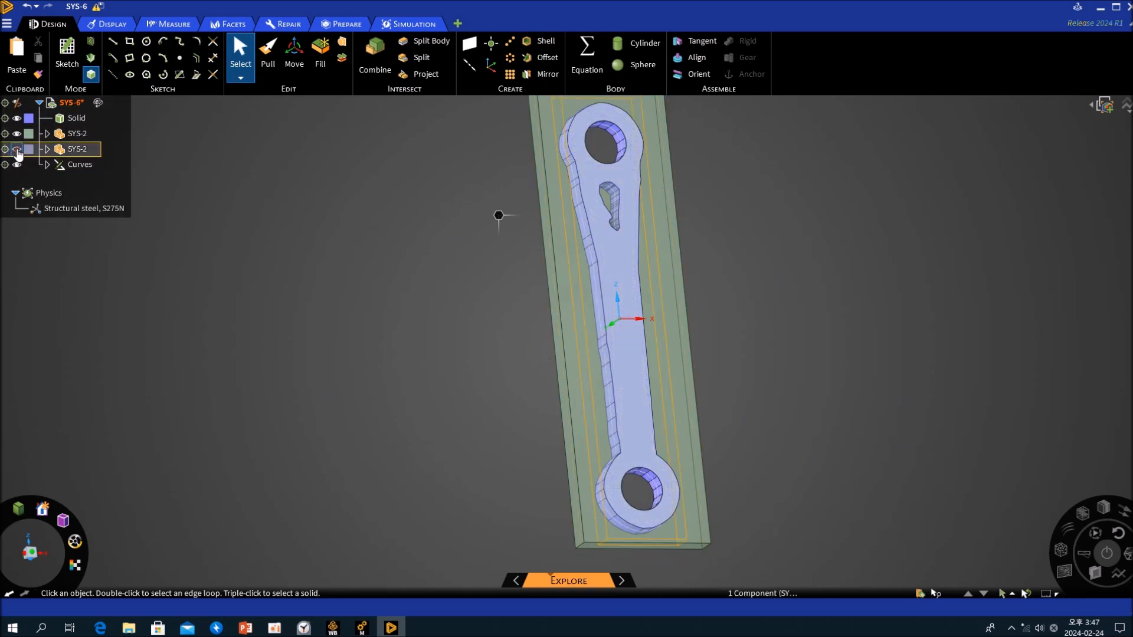
click(17, 151)
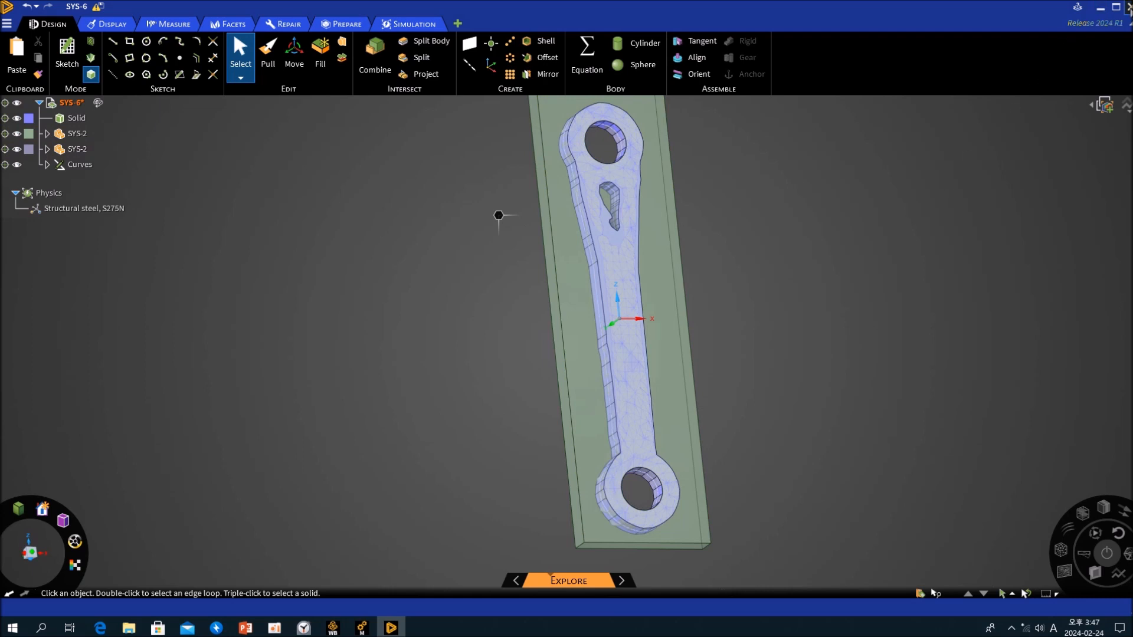
- Close Discovery and open the model of Static Structural system F in Mechanical with the updated geometry, dismissing the Scoping Wizard worksheet
click(1126, 7)
double_click(671, 313)
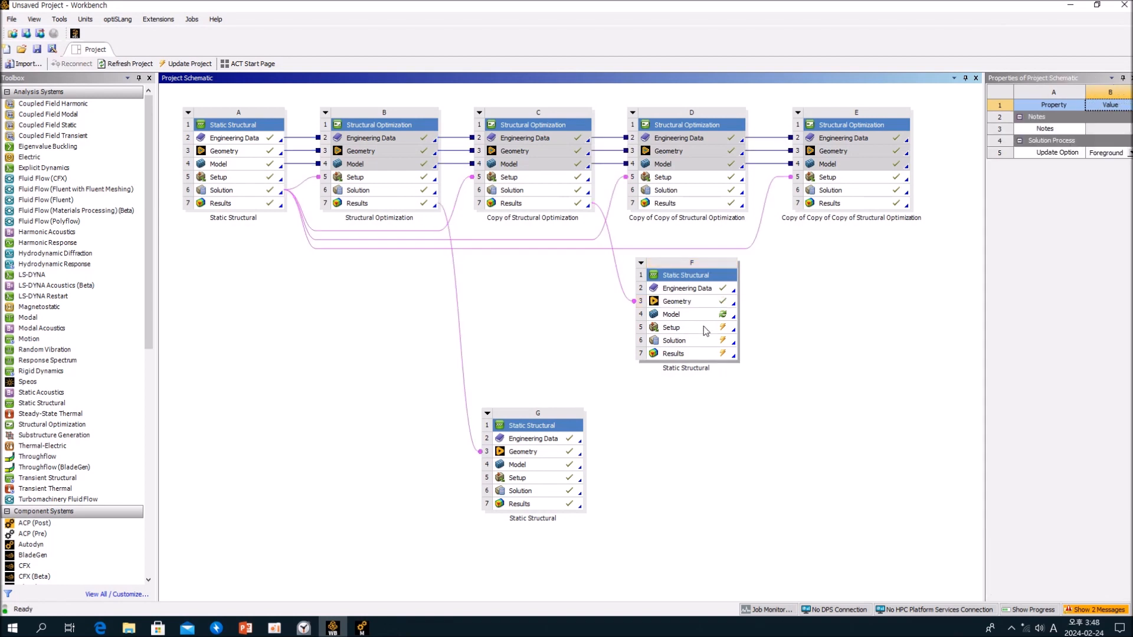
click(614, 355)
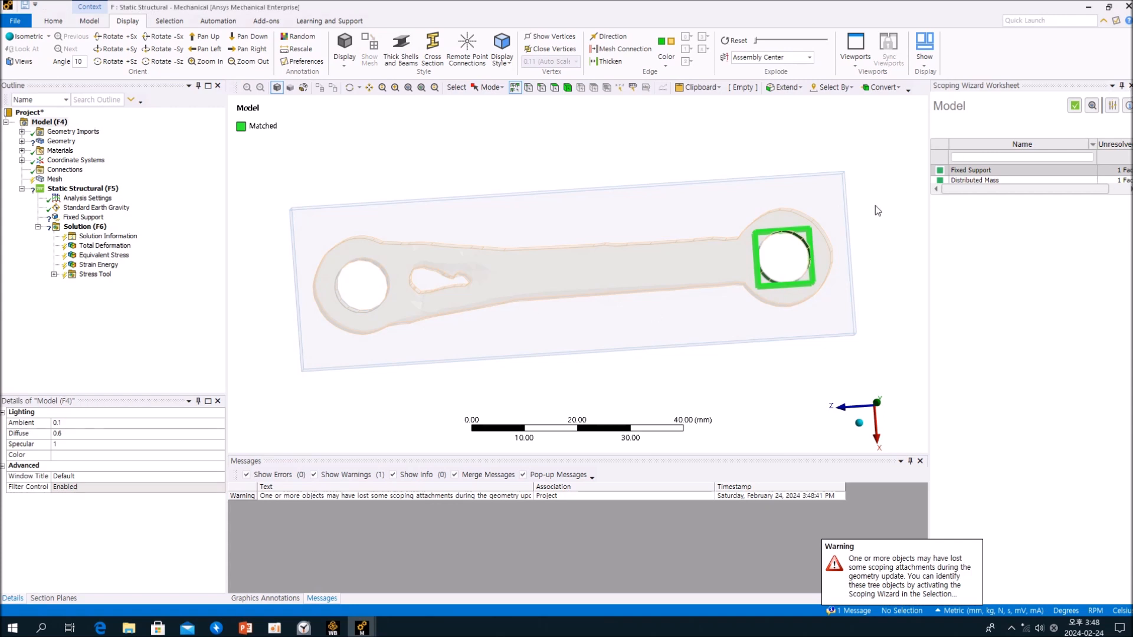
click(1130, 86)
click(49, 122)
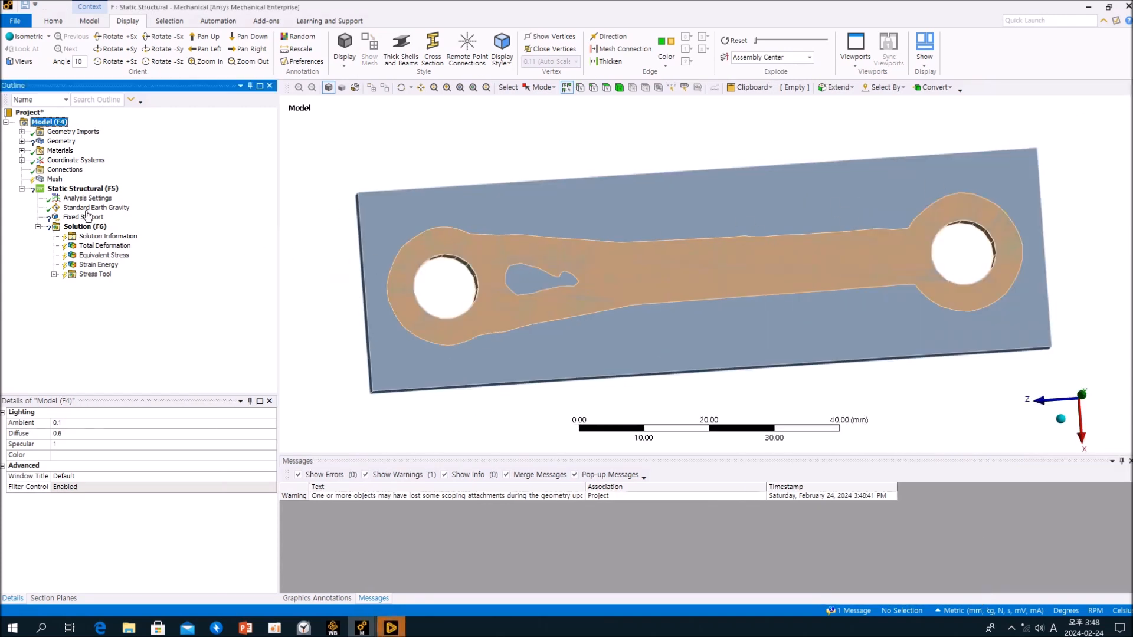
- Identify the imported bodies and assign Structural Steel to the rectangular plate and the rebuilt link solid
click(22, 141)
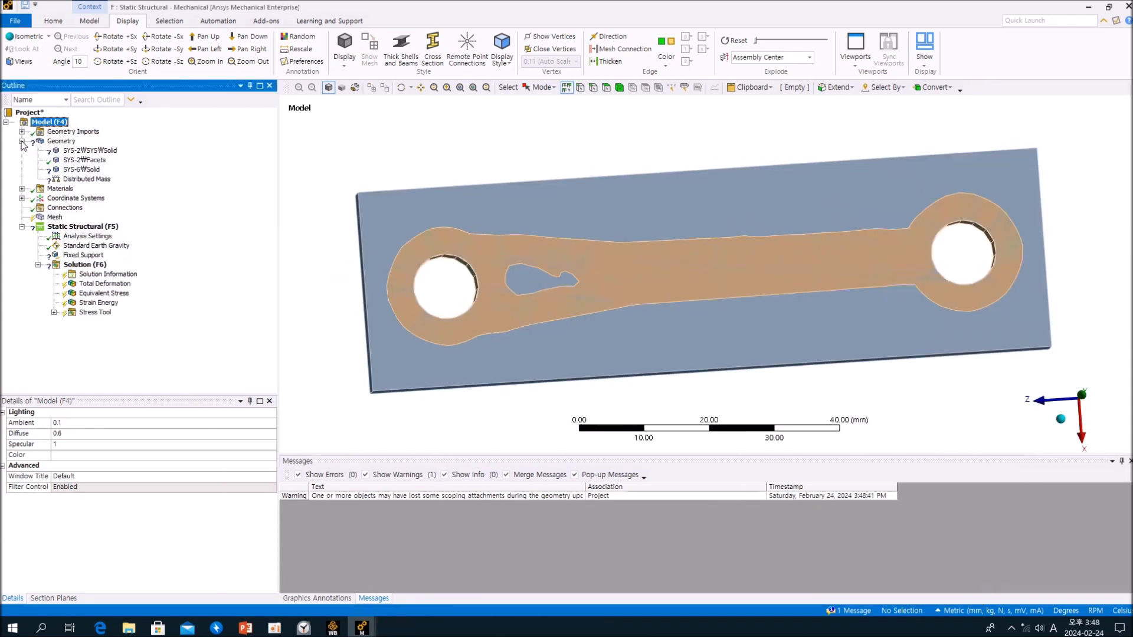
click(100, 160)
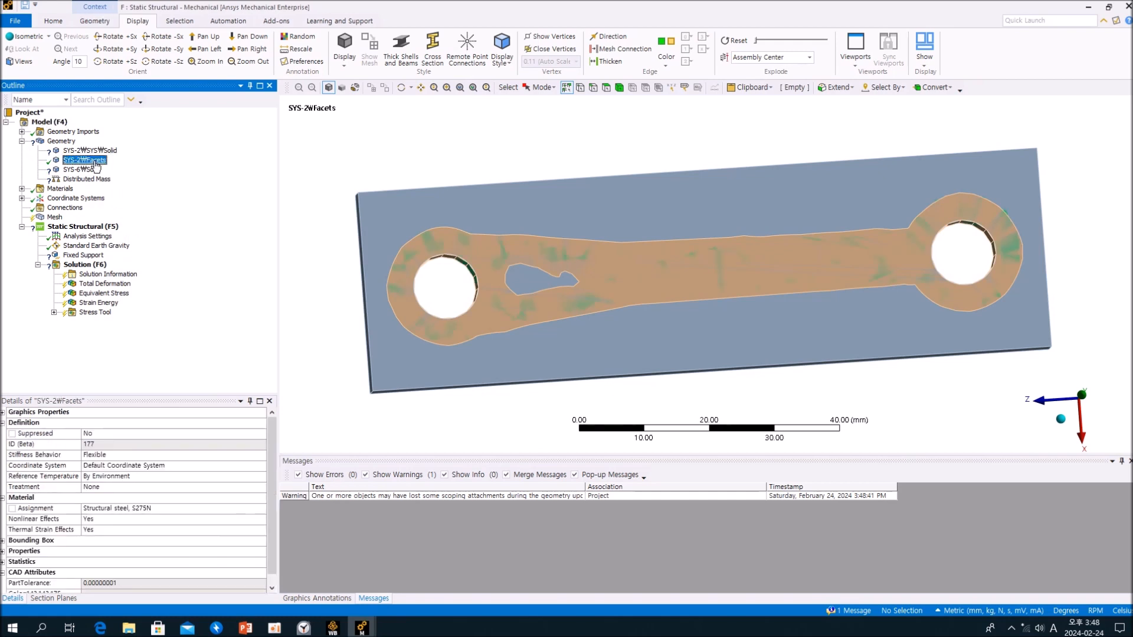
click(93, 170)
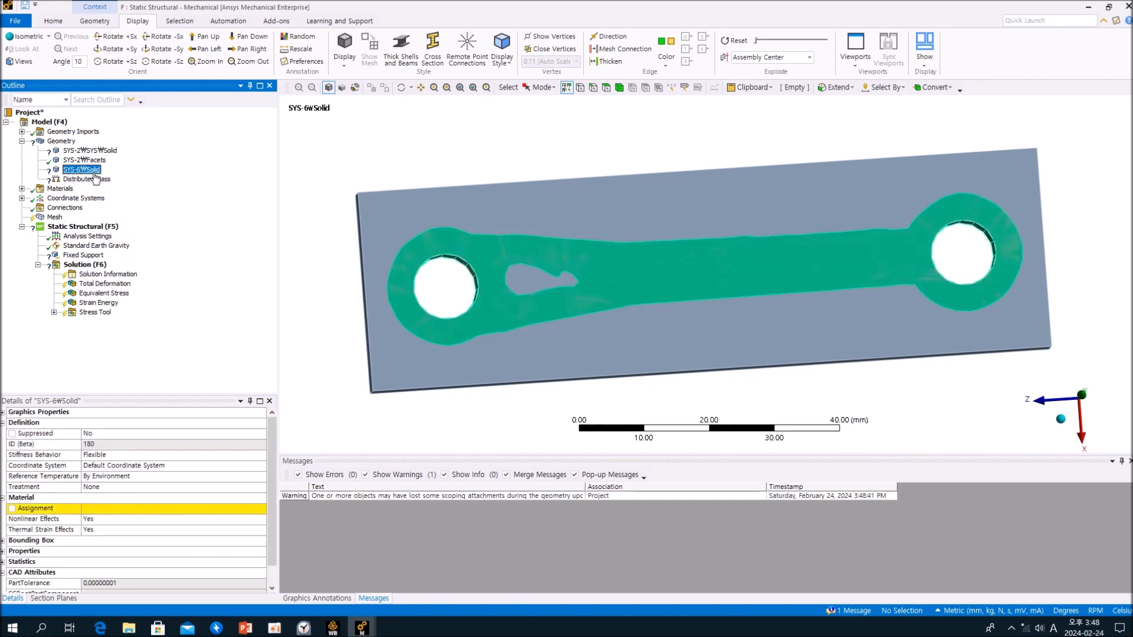
click(85, 160)
ctrl+click(89, 151)
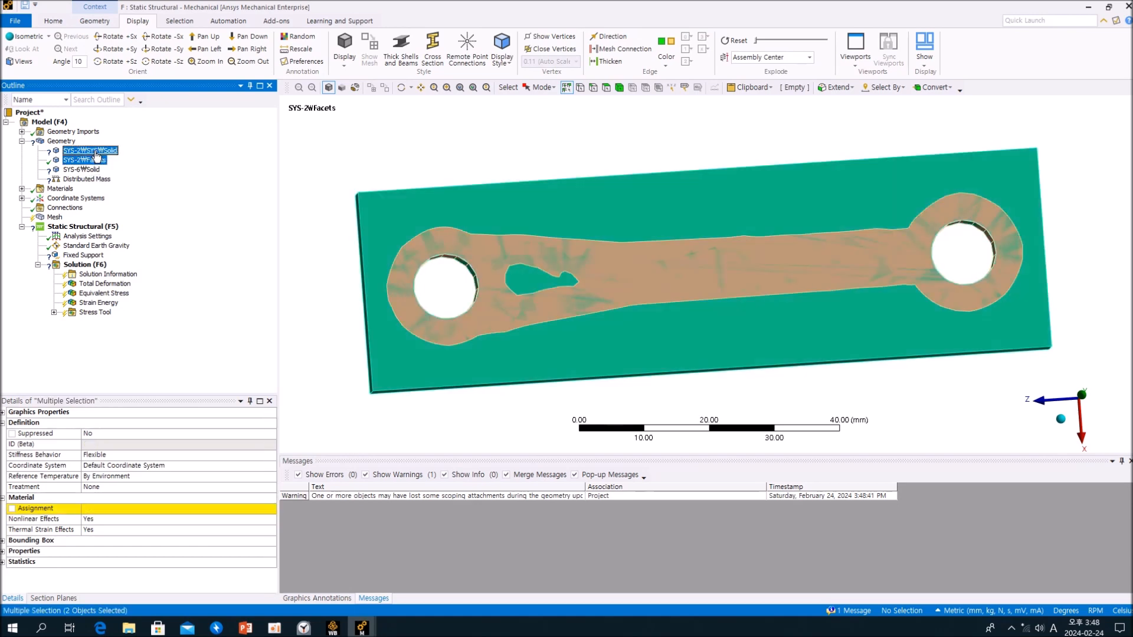
ctrl+click(85, 160)
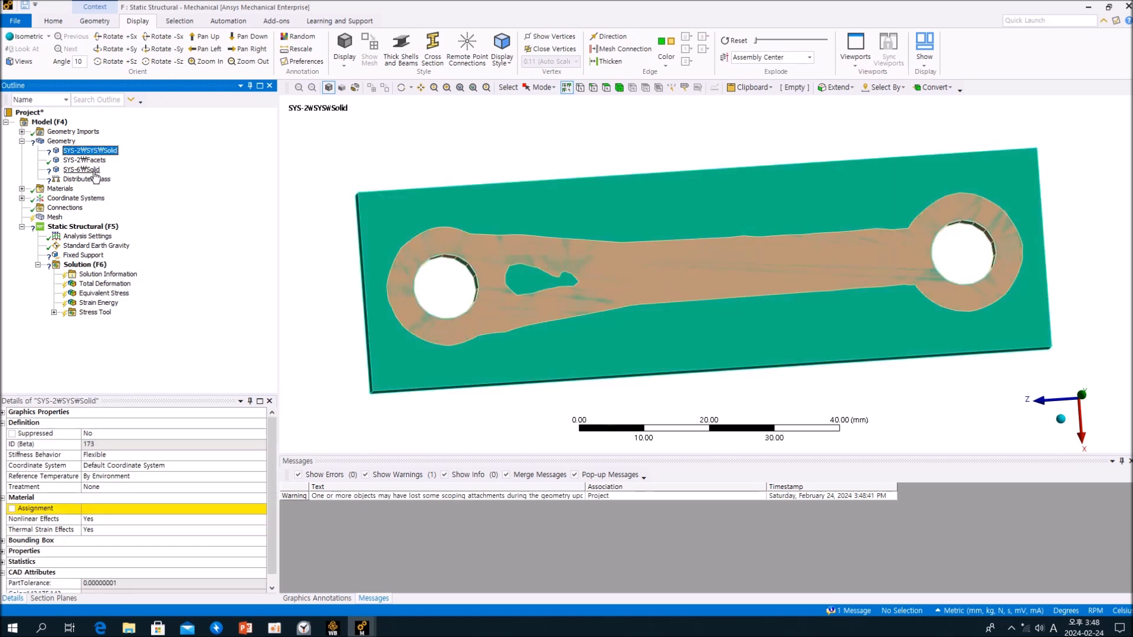
ctrl+click(82, 170)
click(267, 510)
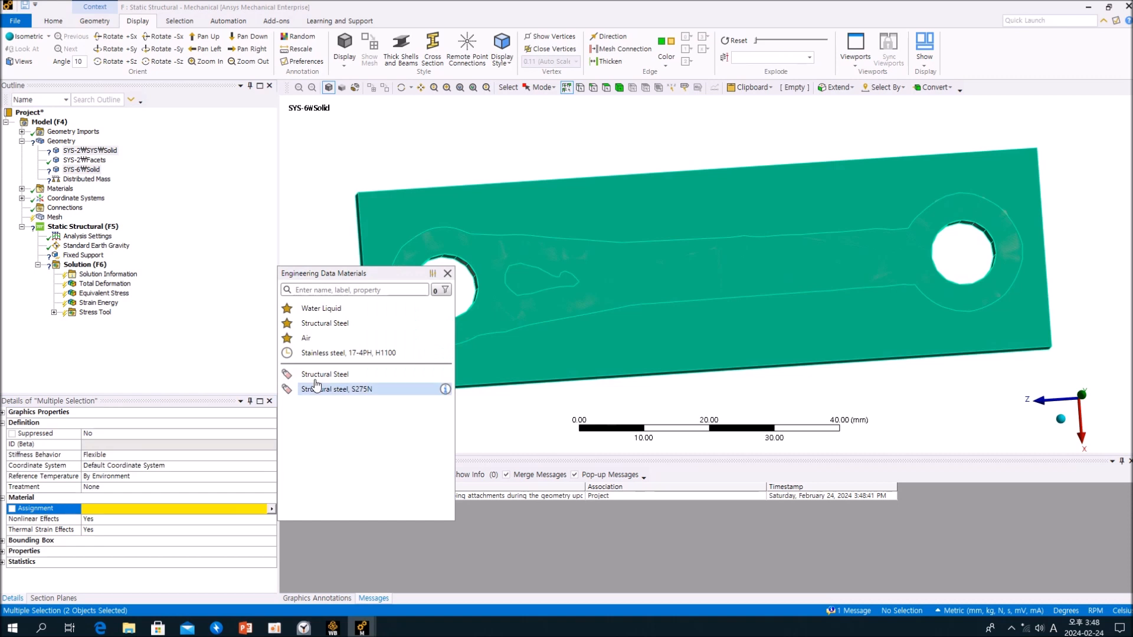
click(321, 372)
- Suppress the rectangular plate and the faceted body, leaving only the SYS-6 solid active
click(88, 159)
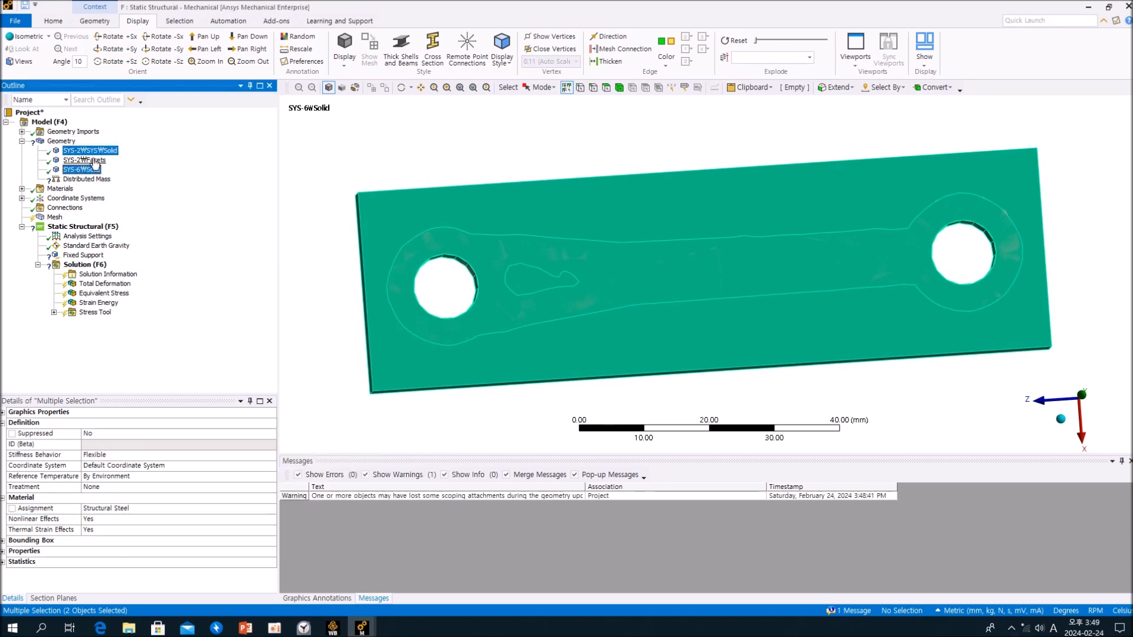
ctrl+click(96, 151)
right_click(99, 155)
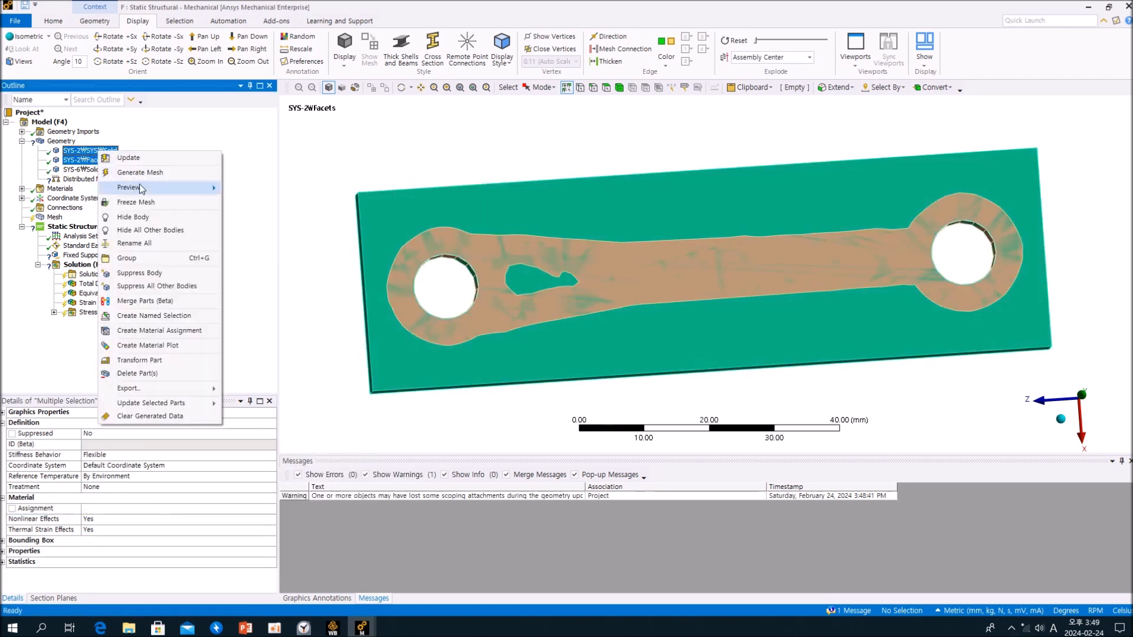
click(146, 277)
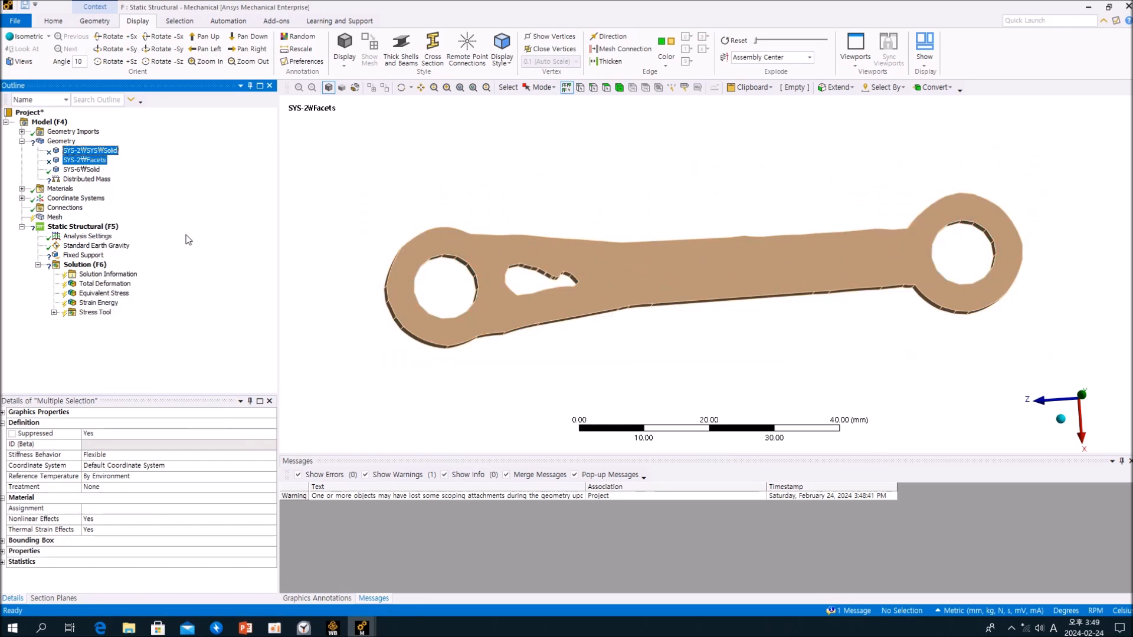
click(531, 183)
click(230, 225)
- Scope the Distributed Mass to all inner faces of the round hole beside the pear-shaped opening
click(87, 178)
middle_drag(519, 246, 458, 253)
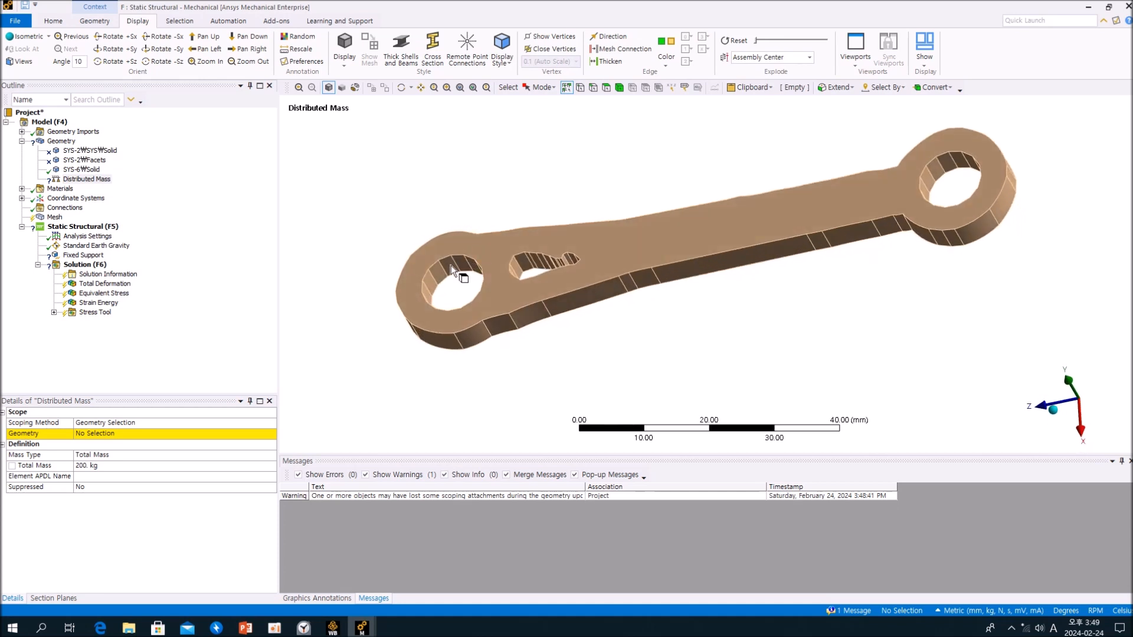
click(606, 87)
scroll(433, 260, up, 3)
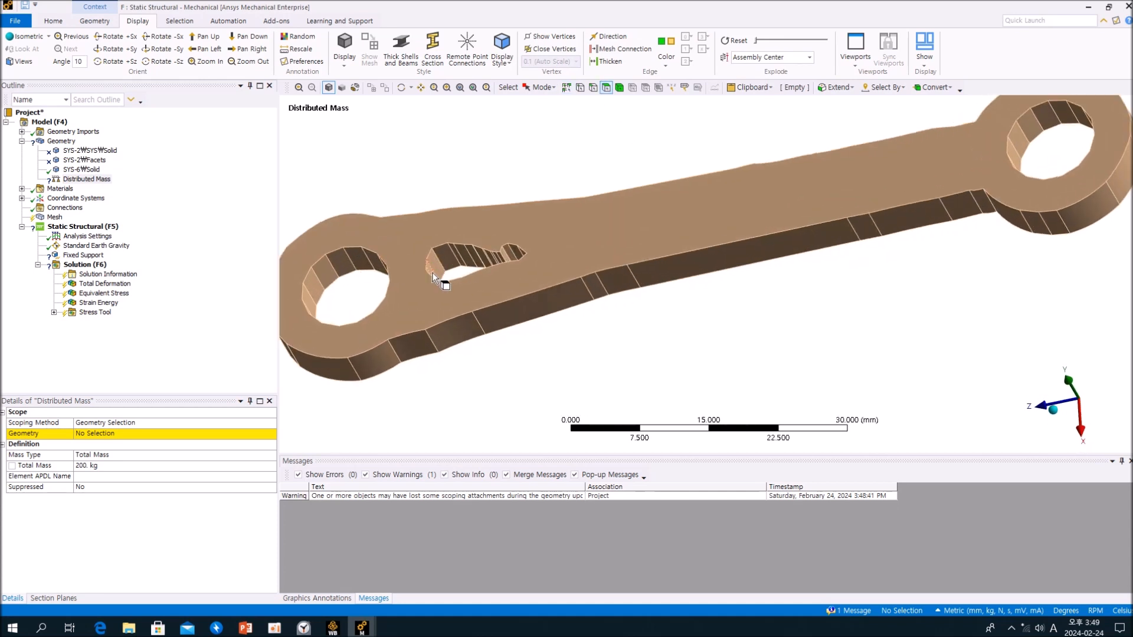
scroll(544, 296, up, 3)
mouse_move(447, 319)
mouse_down()
mouse_move(428, 299)
mouse_move(366, 288)
mouse_up()
middle_drag(366, 287, 328, 305)
ctrl+drag(307, 392, 310, 391)
middle_drag(310, 391, 441, 312)
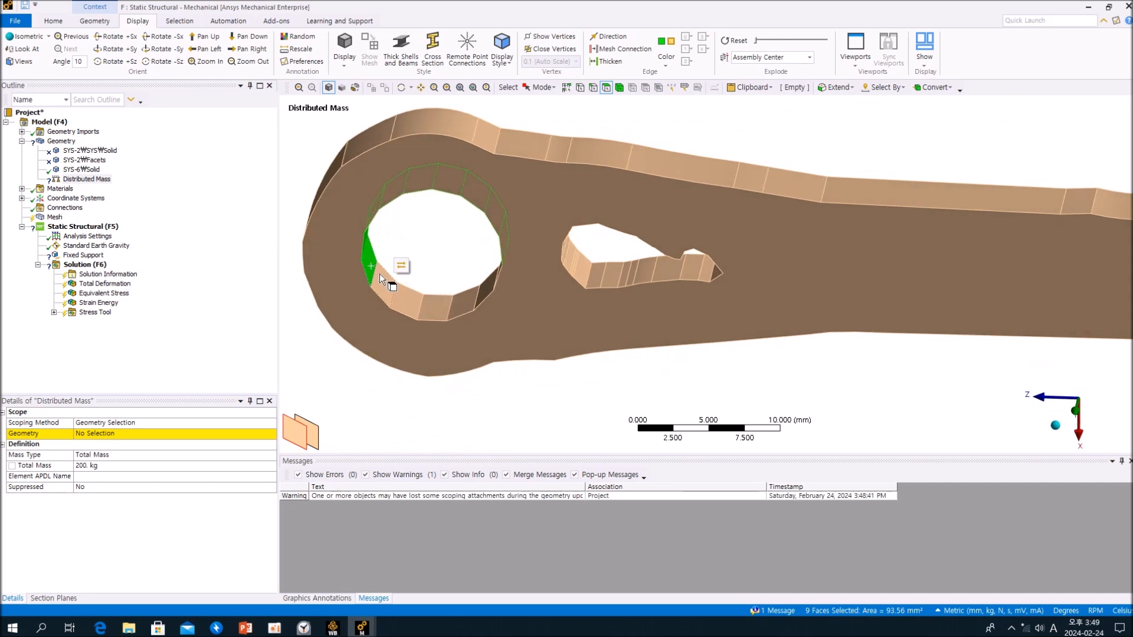
mouse_move(376, 269)
ctrl+mouse_down()
mouse_move(421, 297)
mouse_move(462, 298)
ctrl+mouse_up()
middle_drag(462, 299, 506, 240)
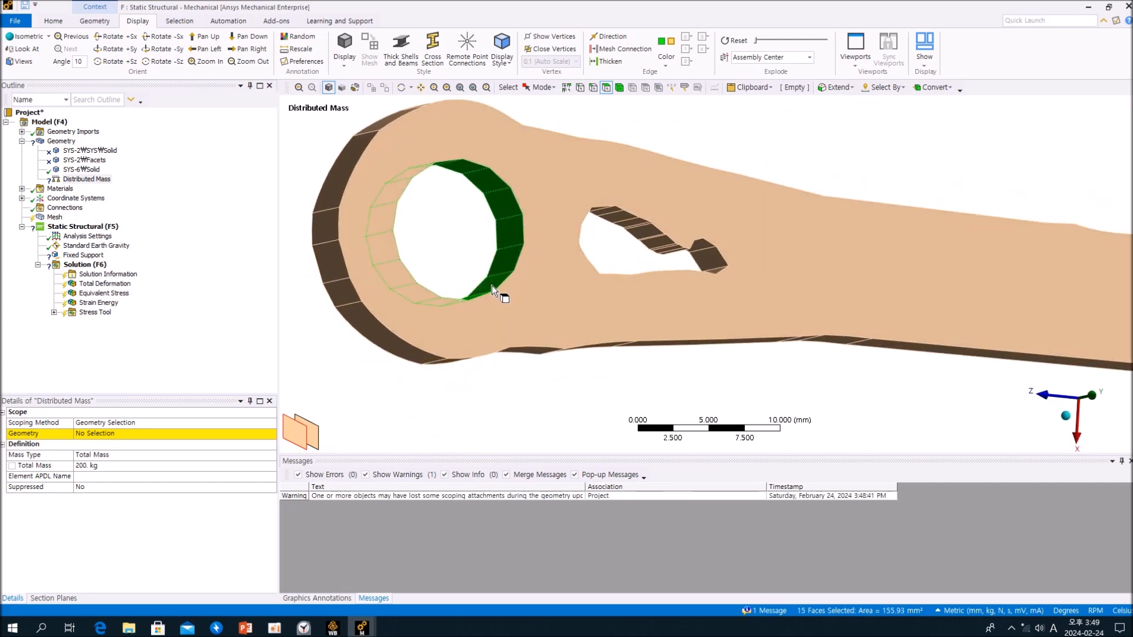
click(90, 434)
click(91, 433)
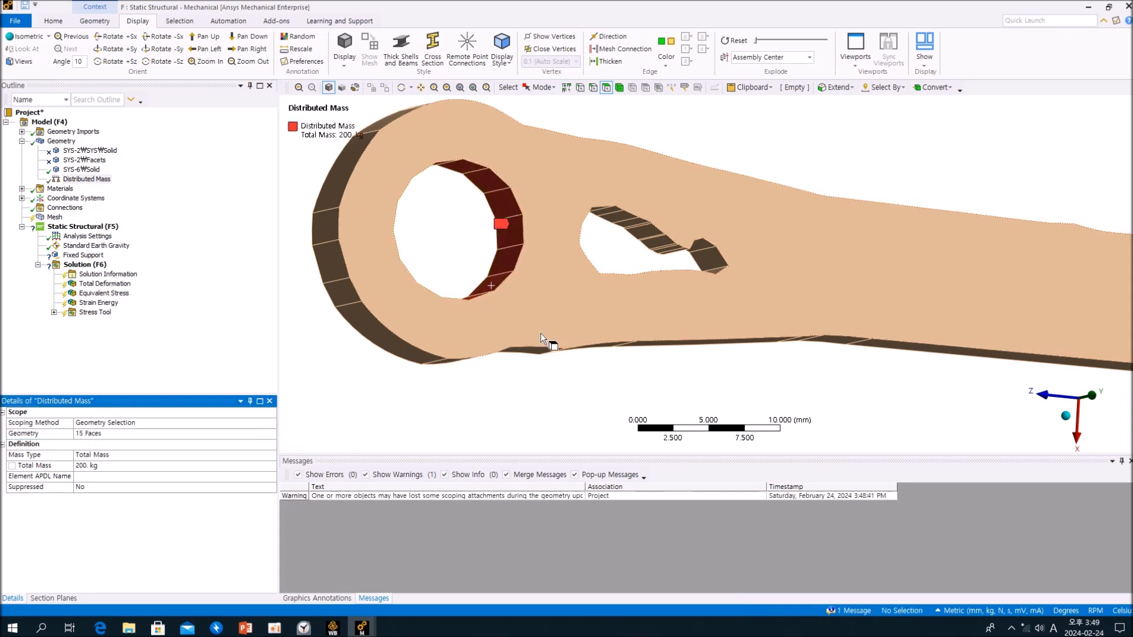
- Generate the mesh of the rebuilt link with the default mesh settings
middle_drag(425, 374, 547, 325)
scroll(548, 326, up, 3)
scroll(548, 321, down, 5)
middle_drag(710, 321, 642, 312)
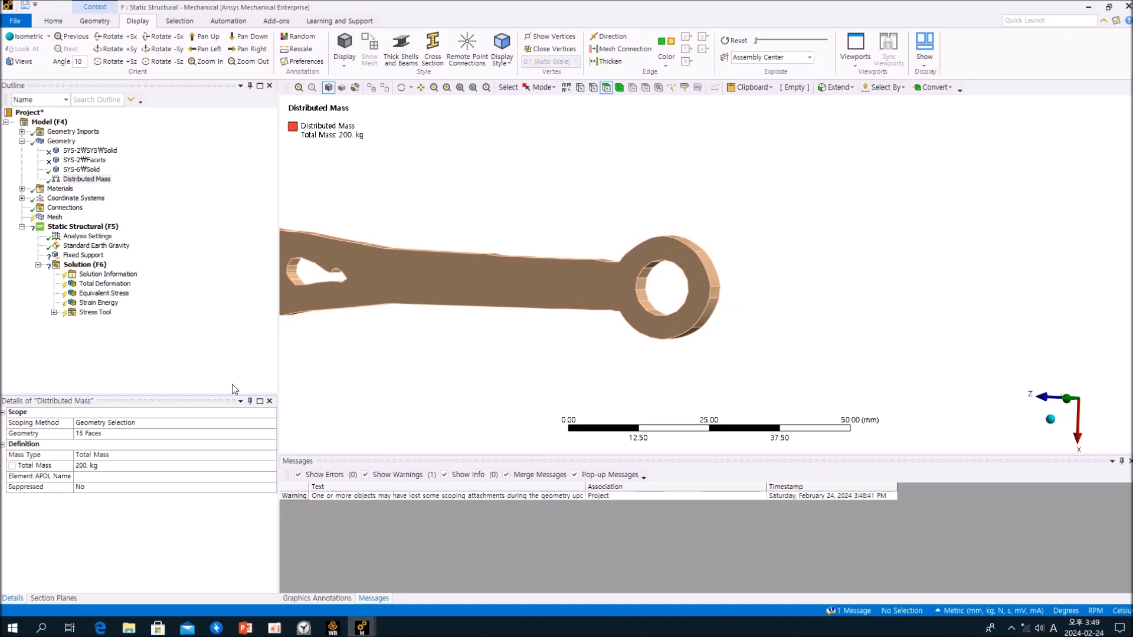
click(87, 179)
click(54, 217)
right_click(54, 217)
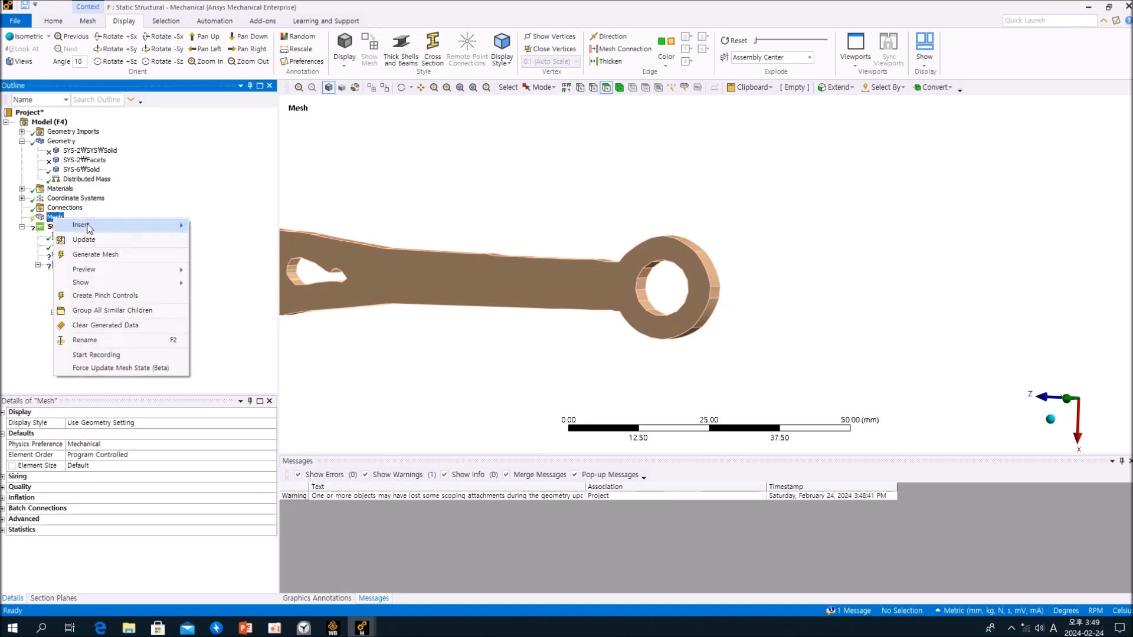
click(115, 264)
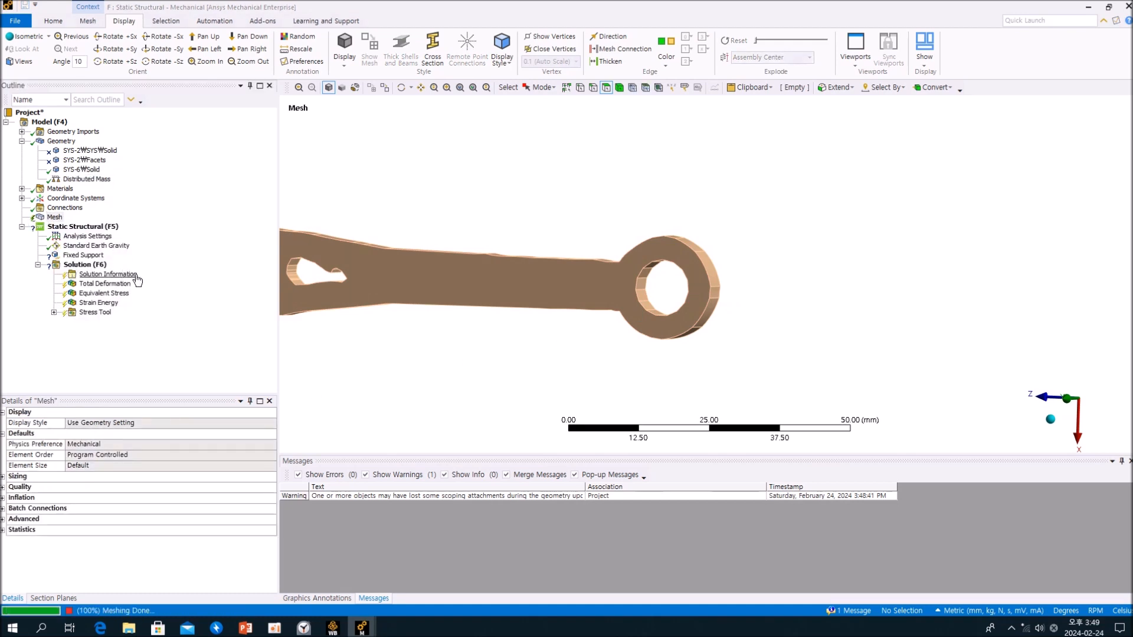
- Scope the Fixed Support to all inner faces of the round hole at the end farthest from the pear-shaped opening
click(87, 257)
middle_drag(487, 363, 638, 352)
scroll(634, 317, up, 4)
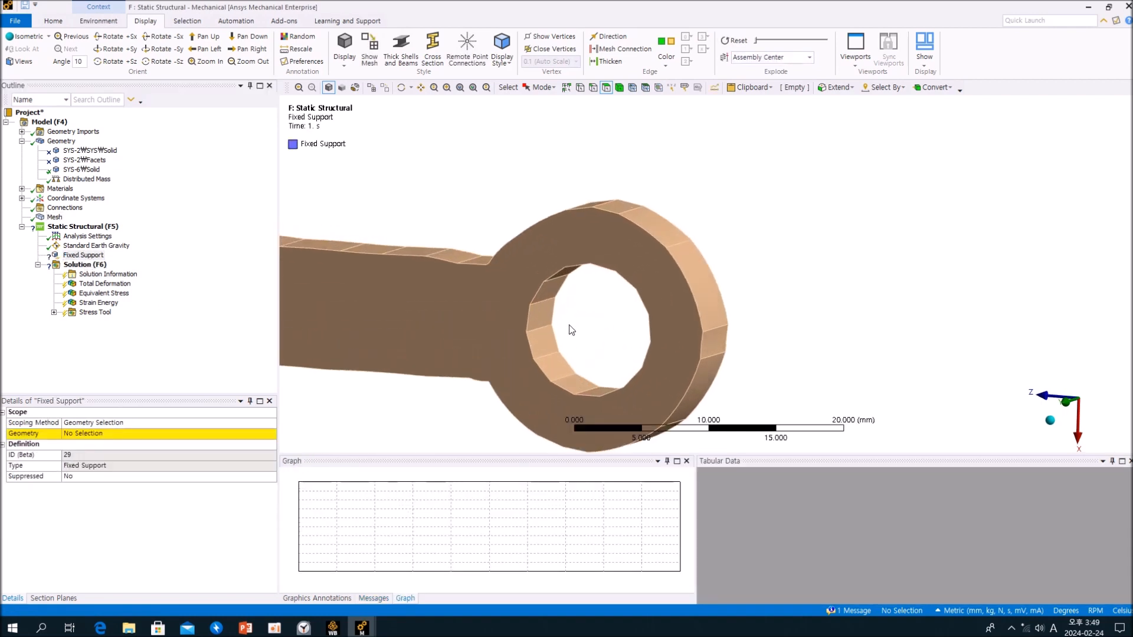
mouse_move(552, 284)
mouse_down()
mouse_move(541, 334)
mouse_move(561, 377)
mouse_up()
middle_drag(575, 387, 550, 288)
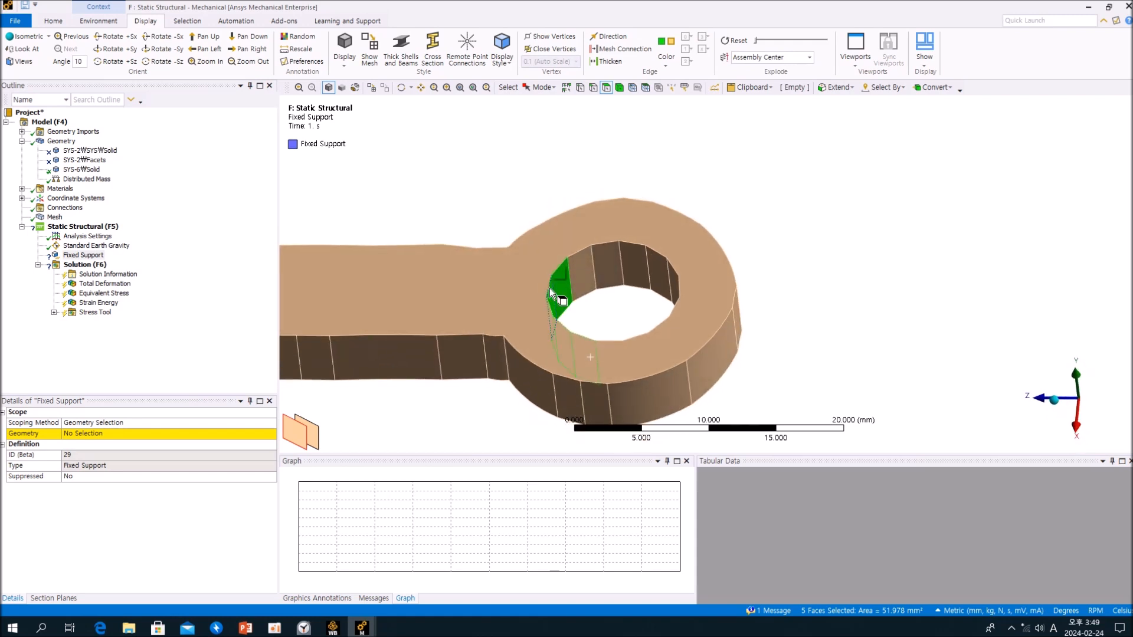
drag(653, 269, 669, 279)
middle_drag(669, 278, 684, 321)
drag(680, 285, 692, 346)
middle_drag(681, 374, 680, 304)
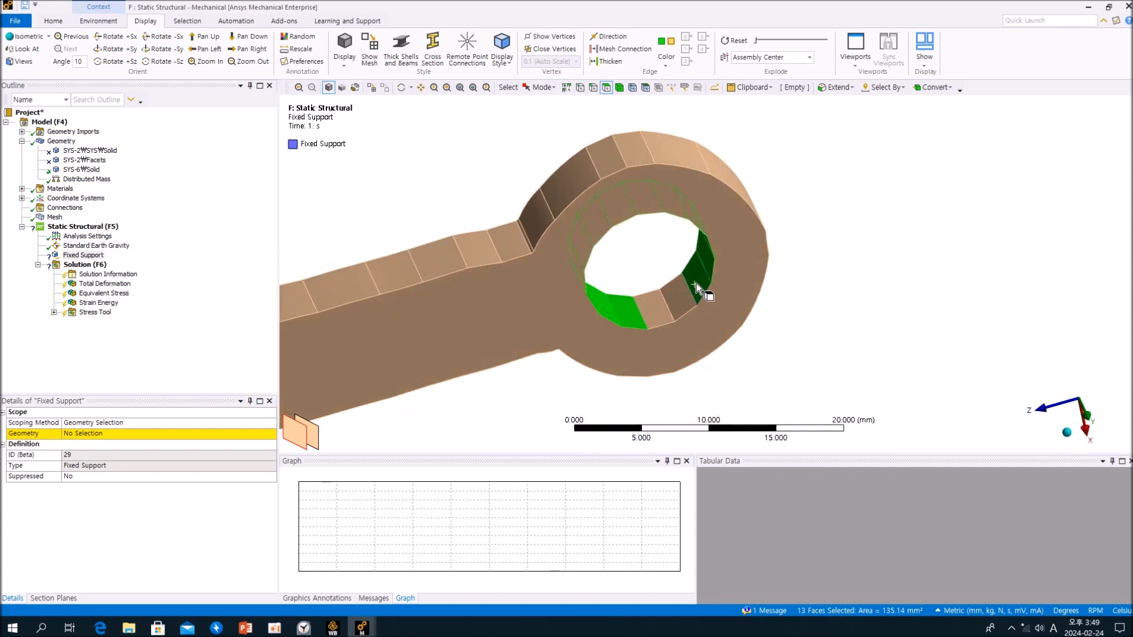
click(103, 436)
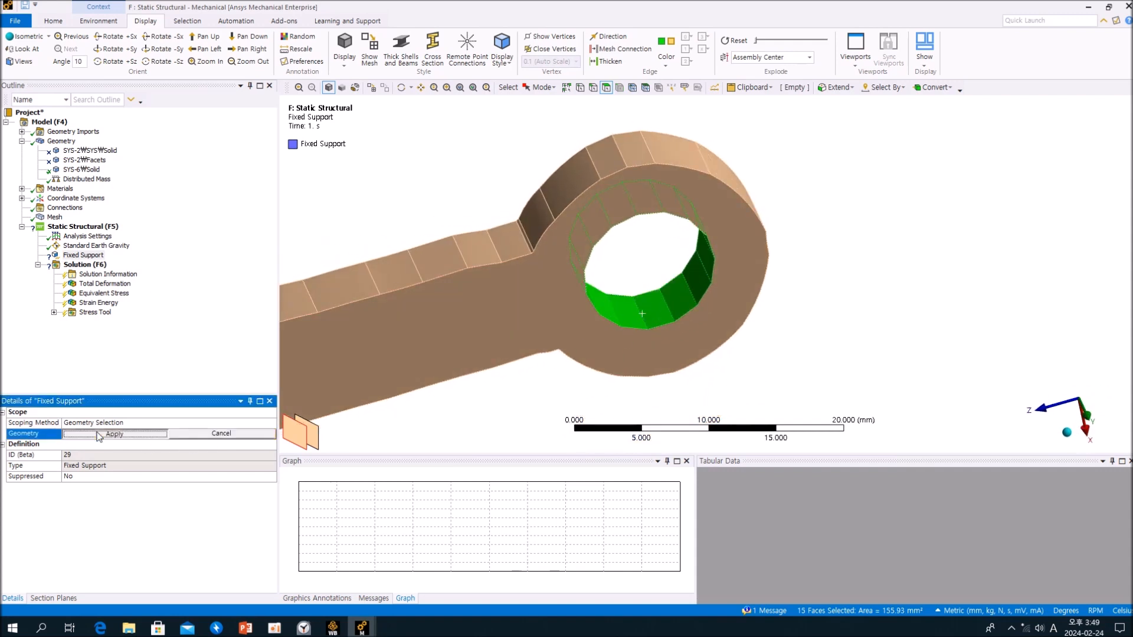
click(103, 437)
click(204, 284)
- Solve the Static Structural analysis of system F
click(85, 264)
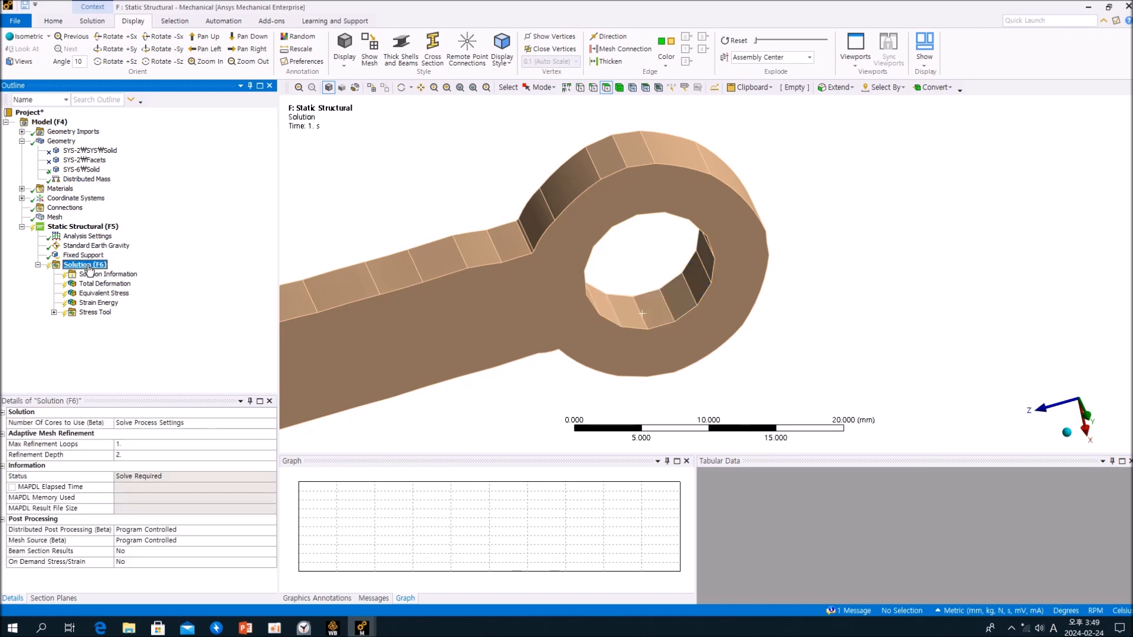
click(92, 21)
click(136, 44)
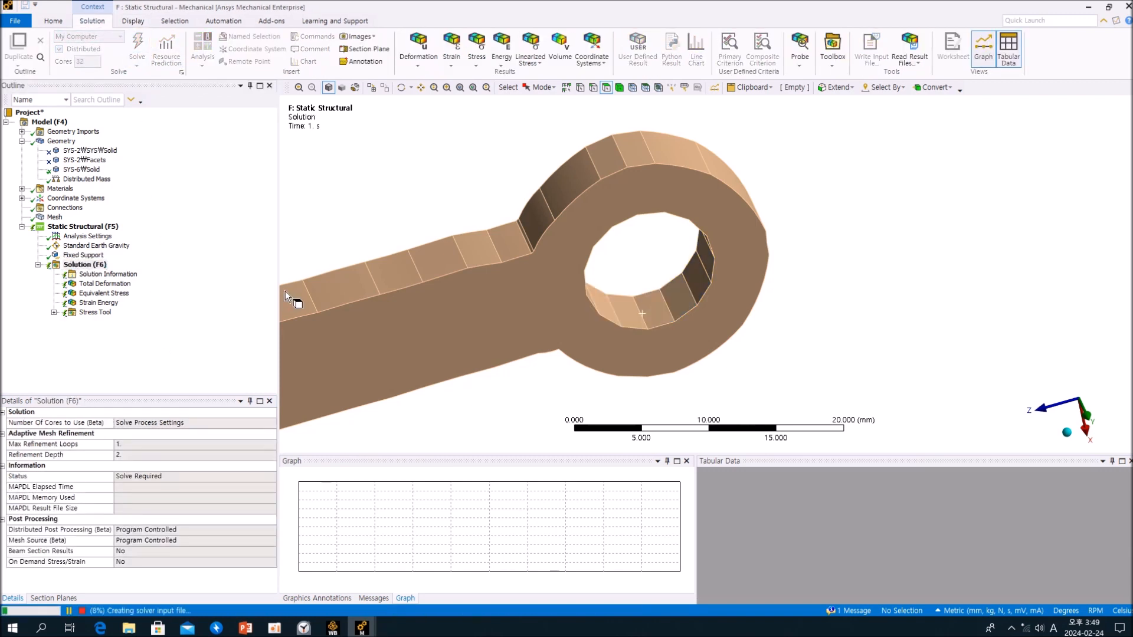
scroll(575, 248, down, 6)
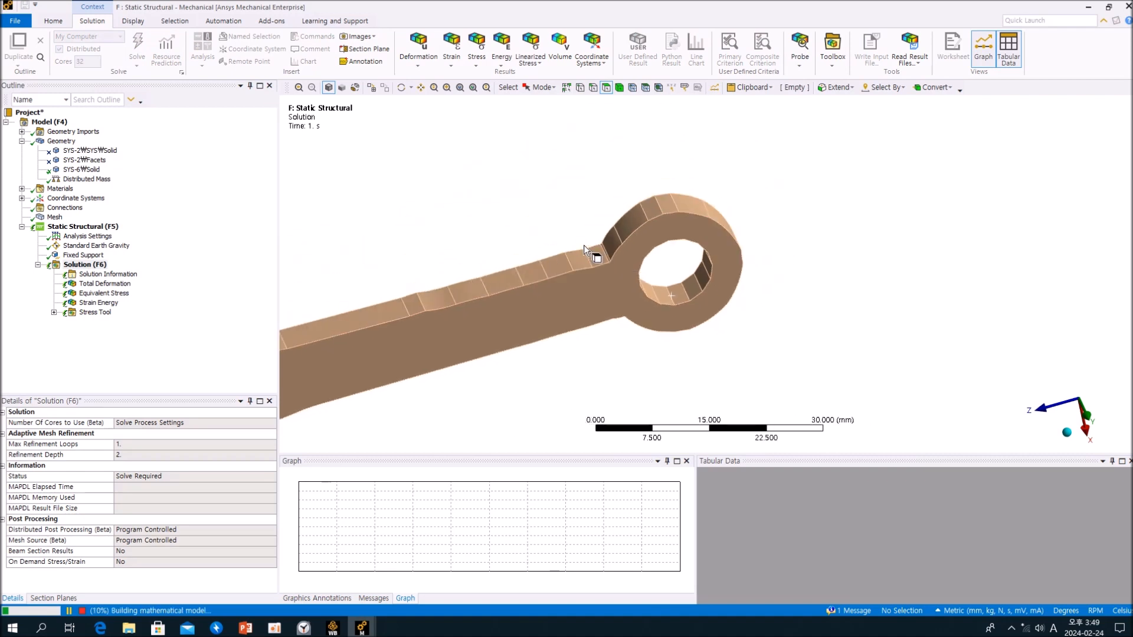
scroll(585, 246, down, 2)
middle_drag(677, 296, 655, 304)
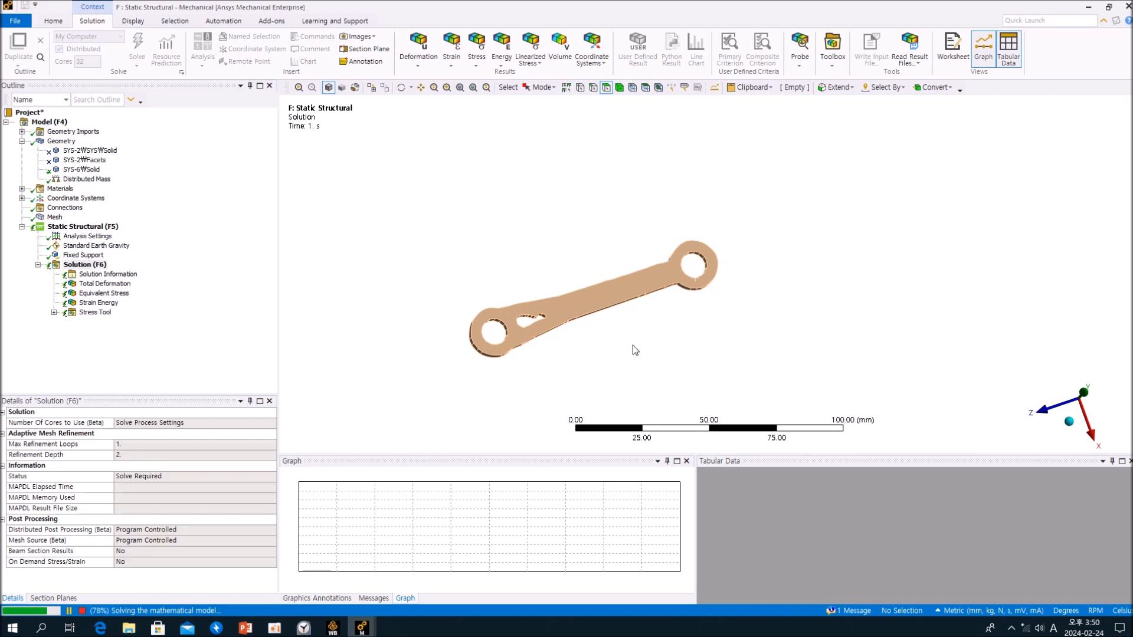
mouse_move(632, 345)
middle_down()
mouse_move(614, 376)
mouse_move(632, 359)
middle_up()
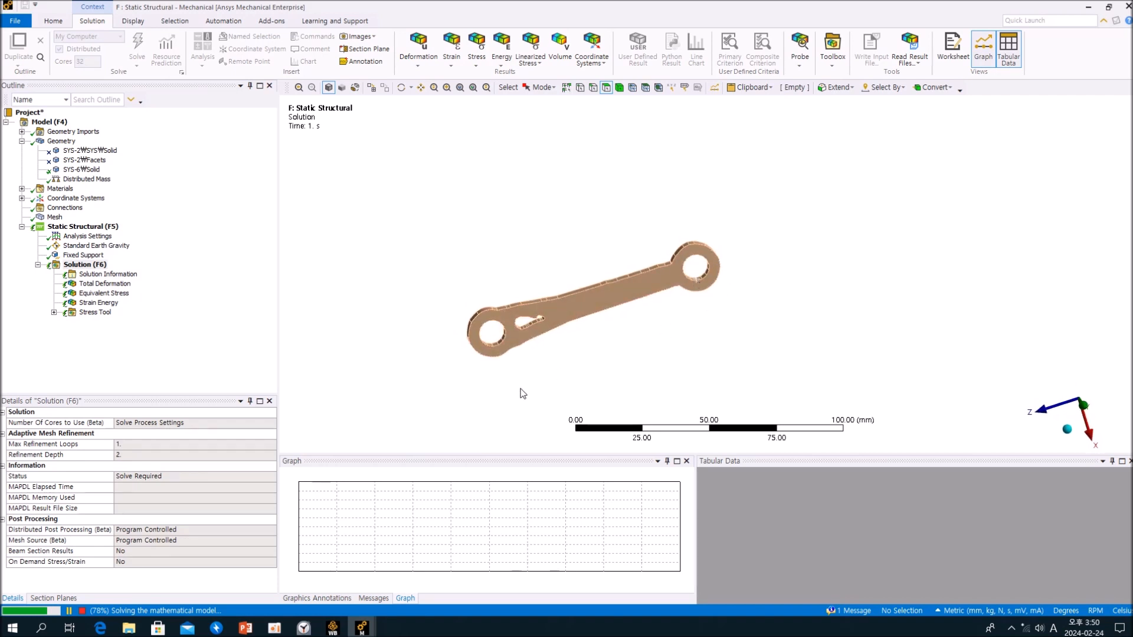
- Compare the link shape in system G with the one in system F, ending on F fitted to the view
mouse_move(361, 628)
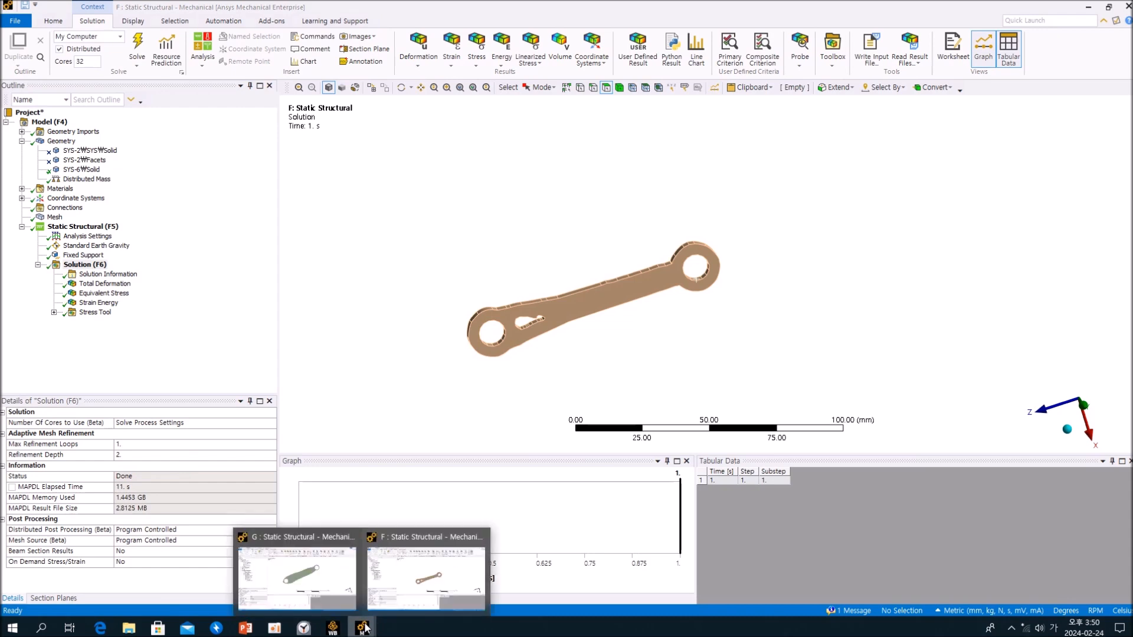
click(322, 583)
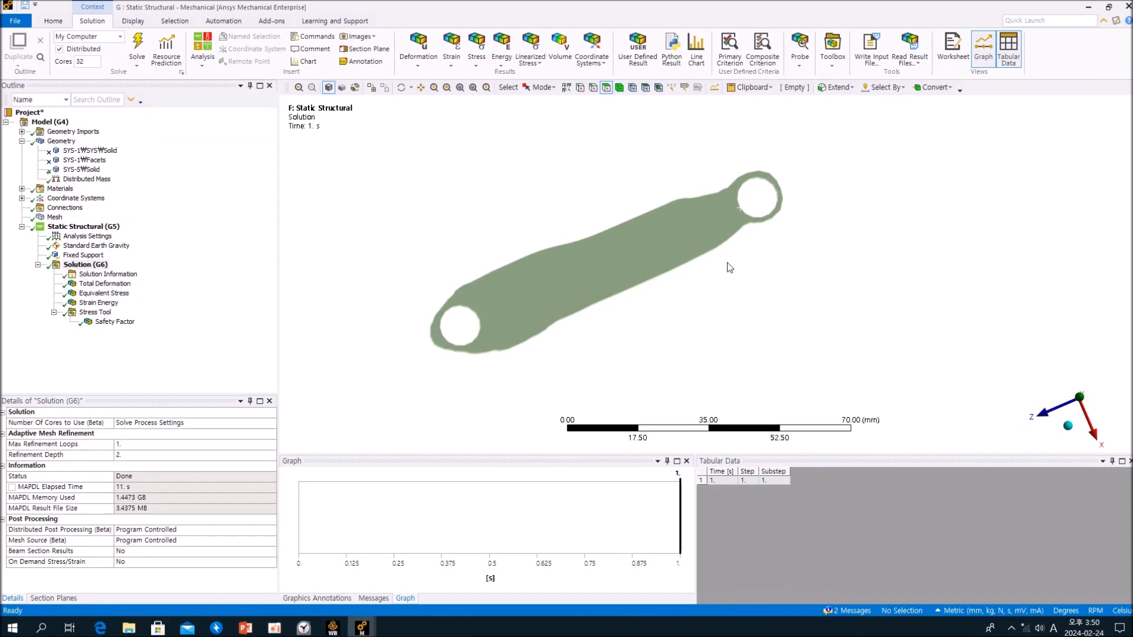
mouse_move(361, 628)
click(472, 576)
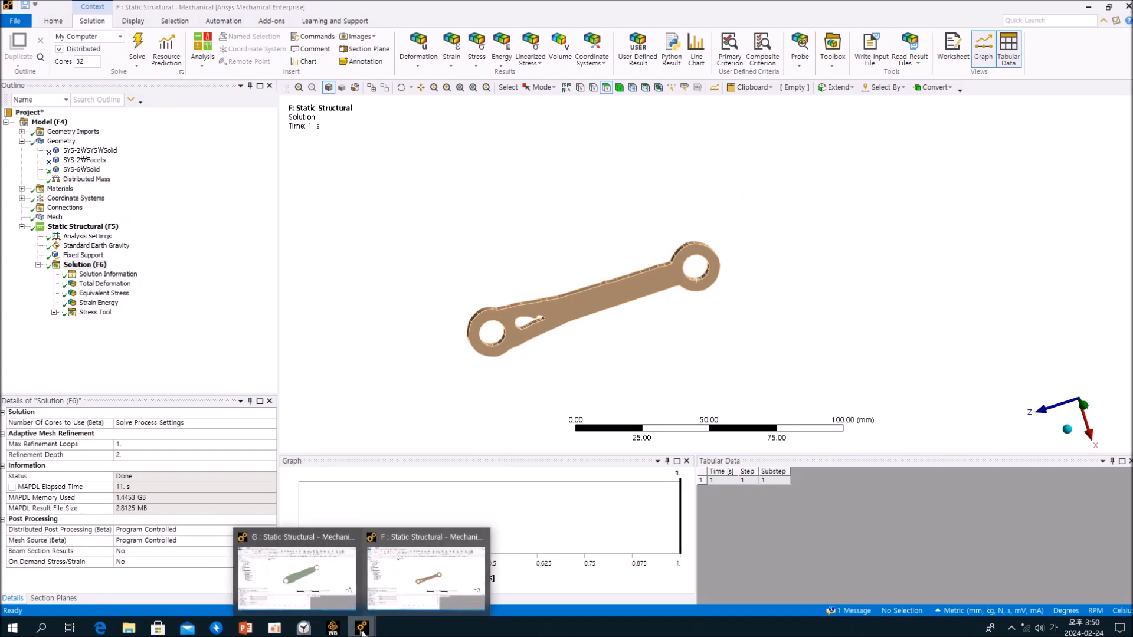
click(319, 578)
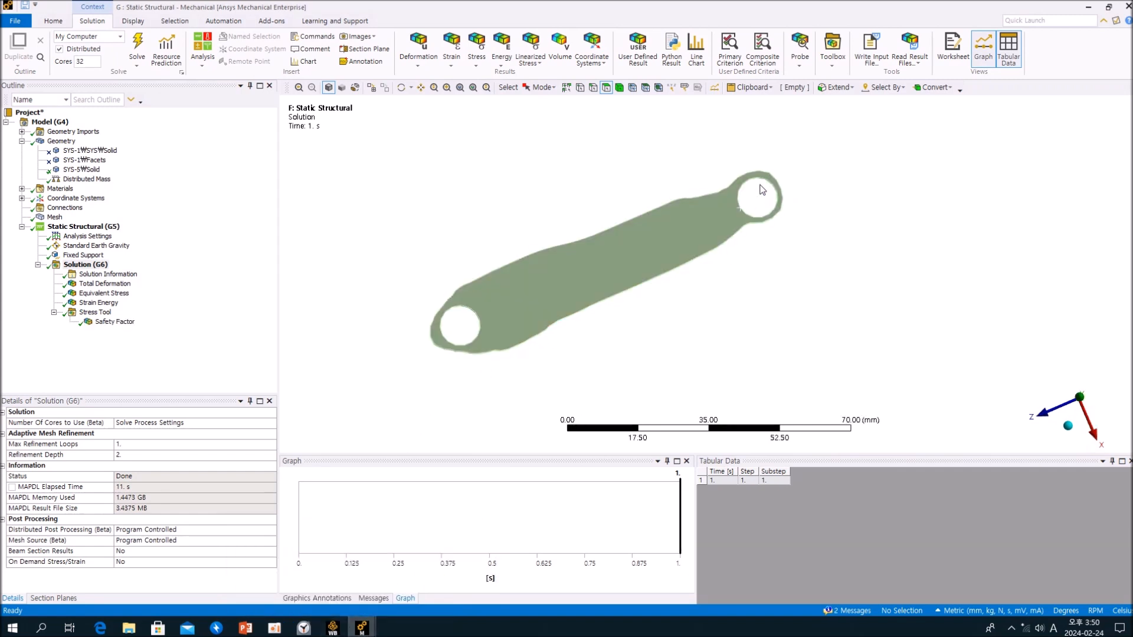
mouse_move(361, 627)
click(417, 581)
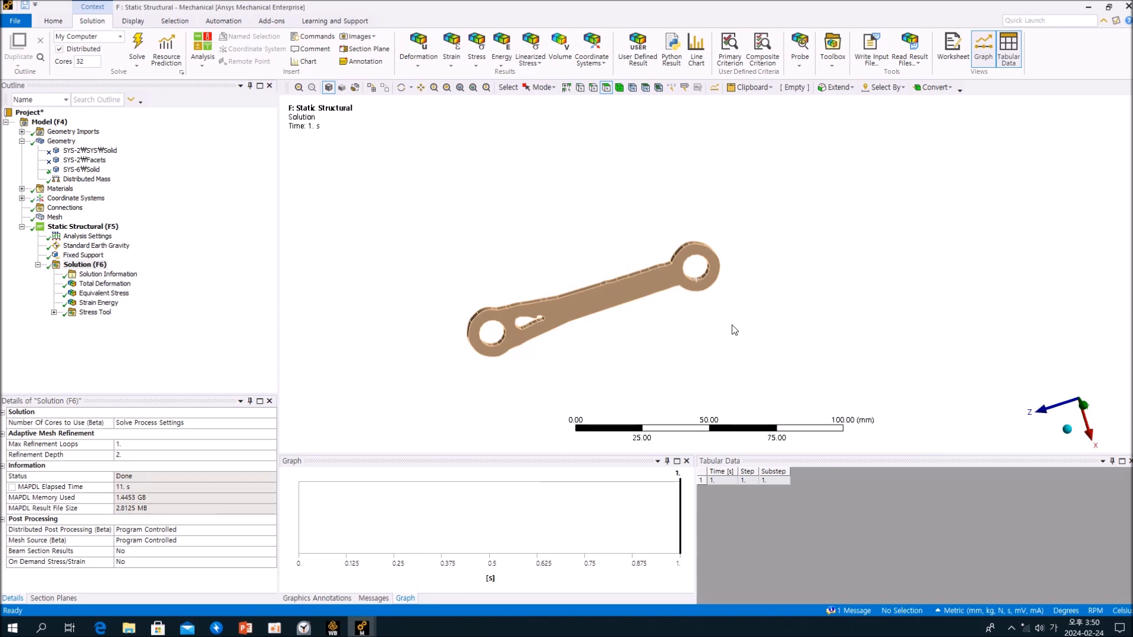
click(460, 88)
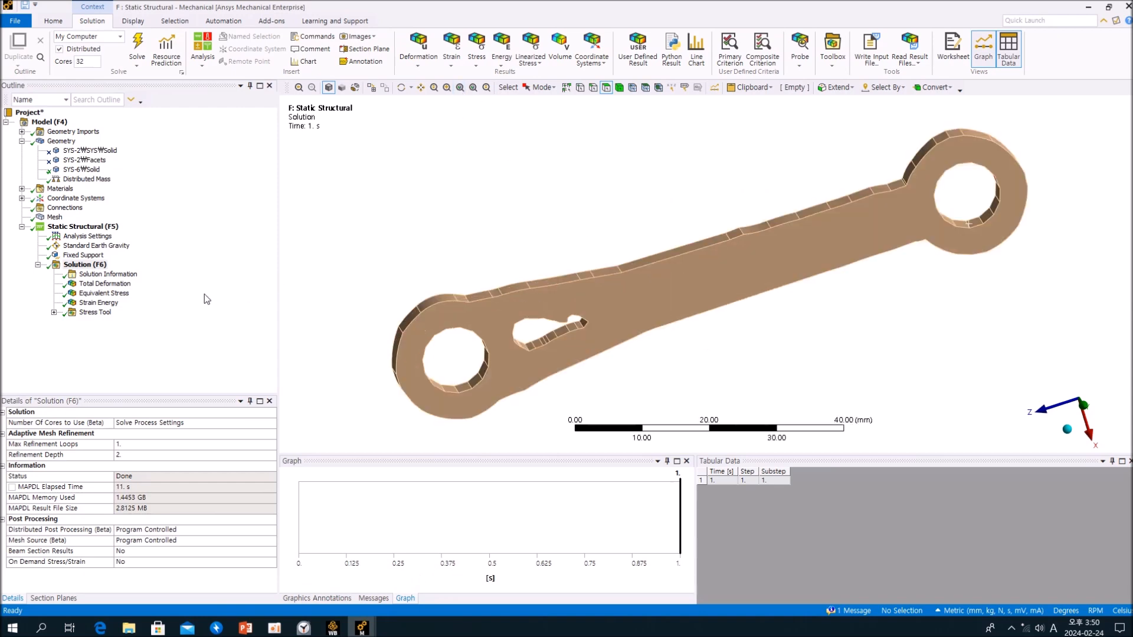
- Compare the Total Deformation results of systems F and G
click(104, 284)
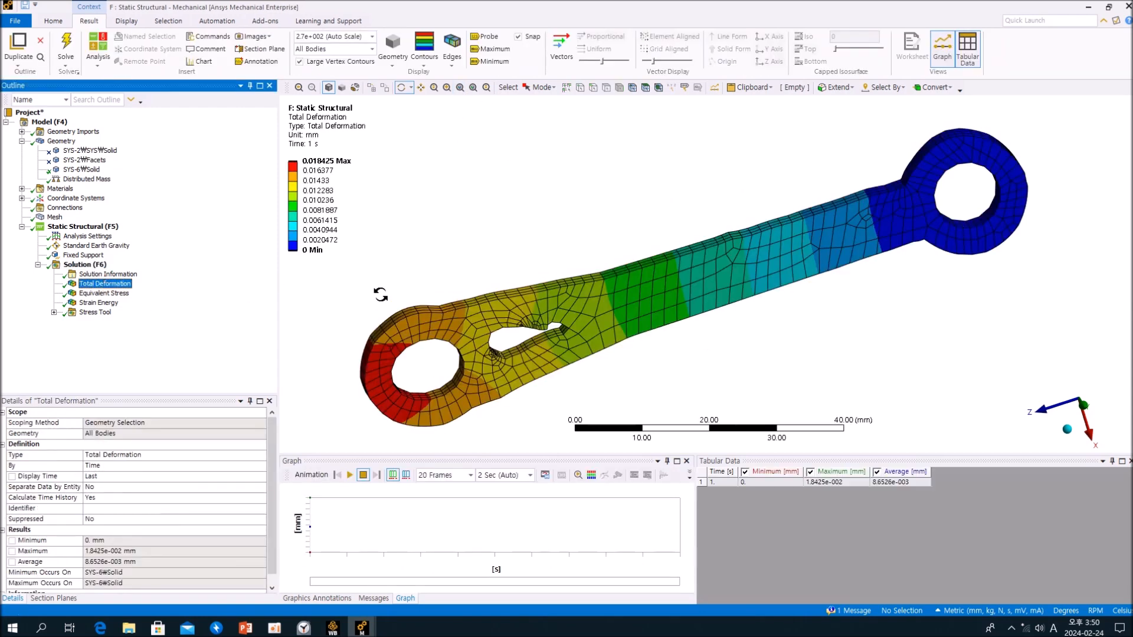
drag(475, 293, 473, 283)
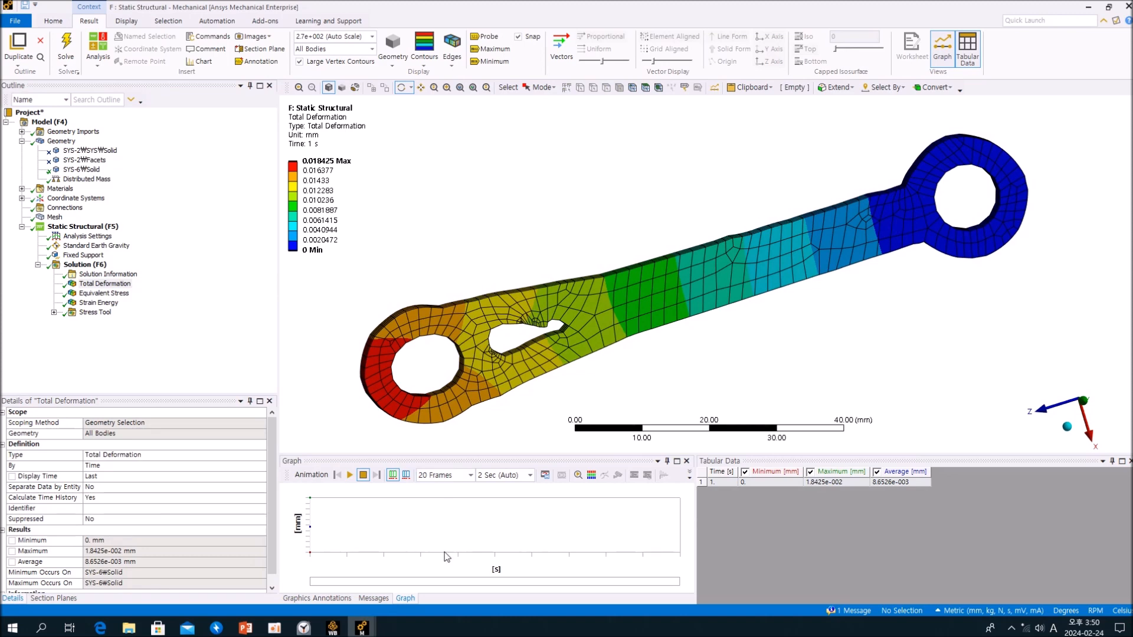
mouse_move(362, 628)
click(313, 574)
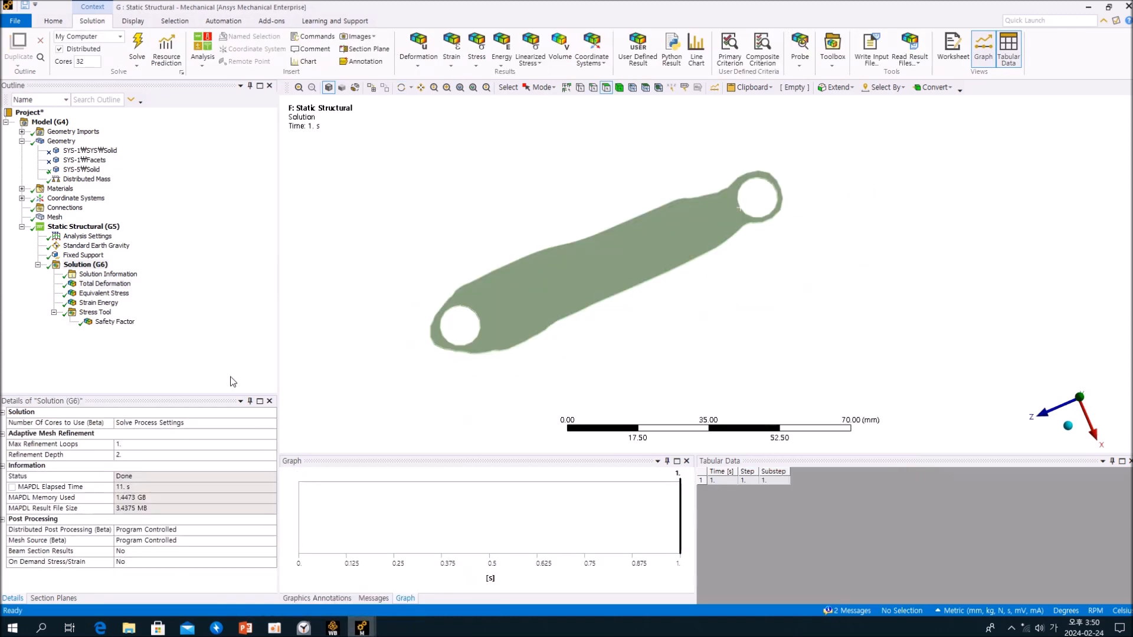
click(117, 284)
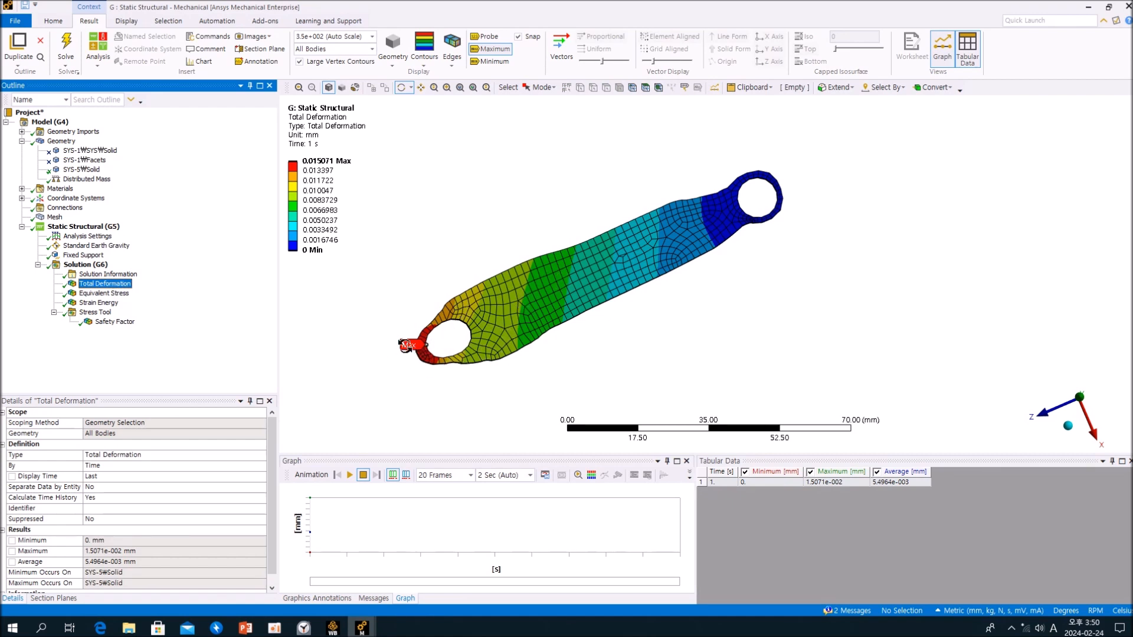
mouse_move(362, 627)
click(440, 584)
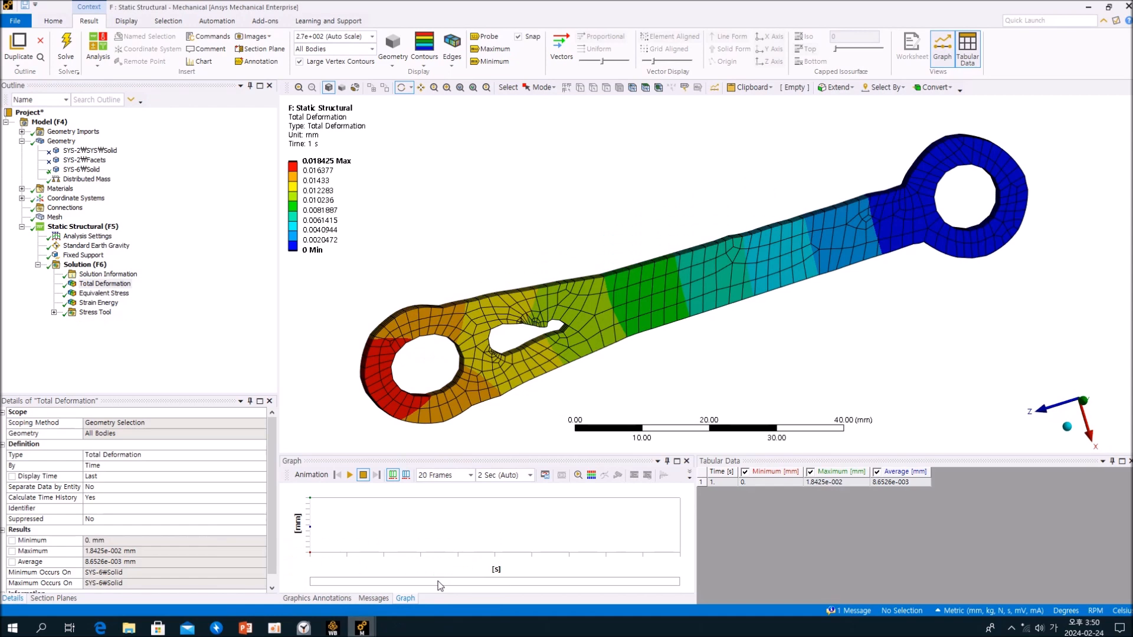
- Display system F's Equivalent Stress with the maximum label and examine the peak location beside the pear-shaped opening
click(106, 293)
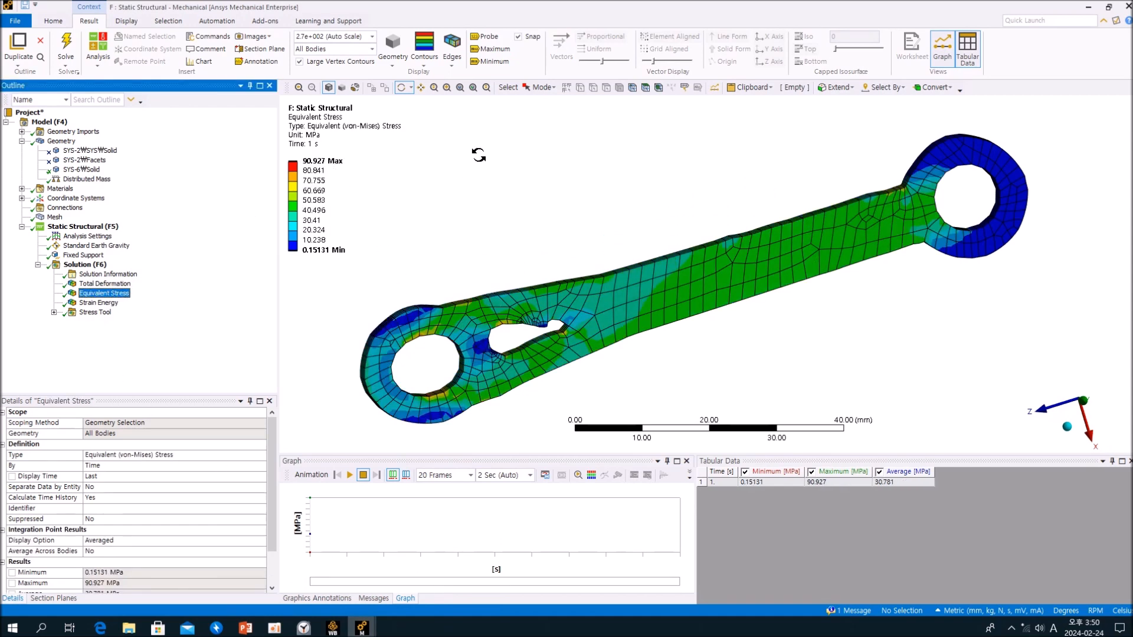
click(492, 51)
middle_drag(518, 342, 490, 317)
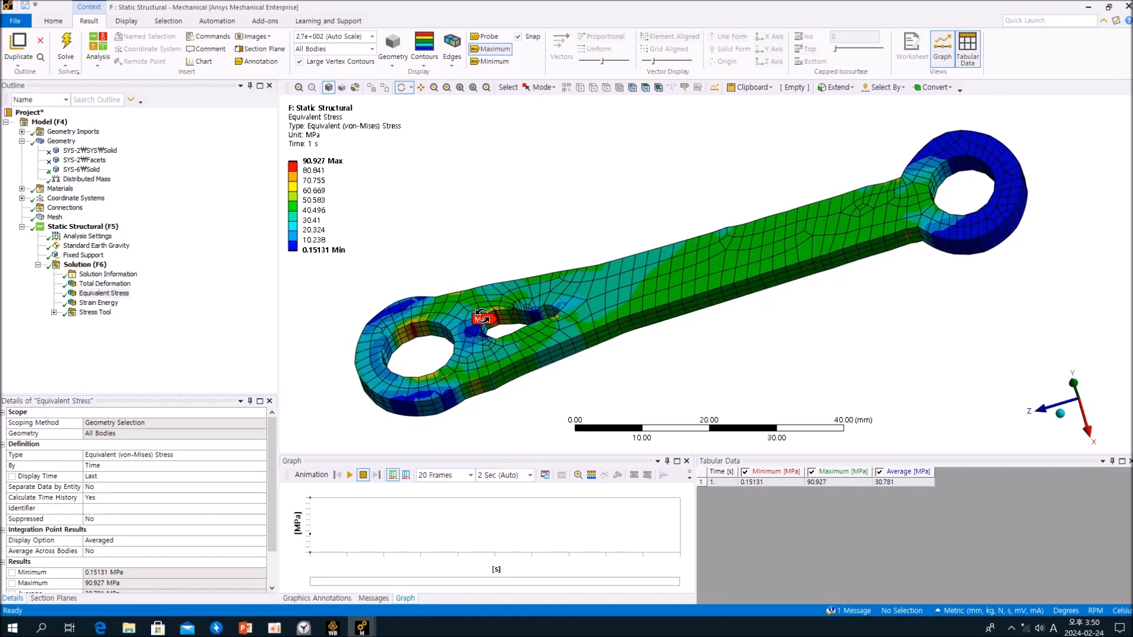
scroll(489, 317, up, 3)
scroll(490, 317, down, 3)
middle_drag(600, 309, 575, 310)
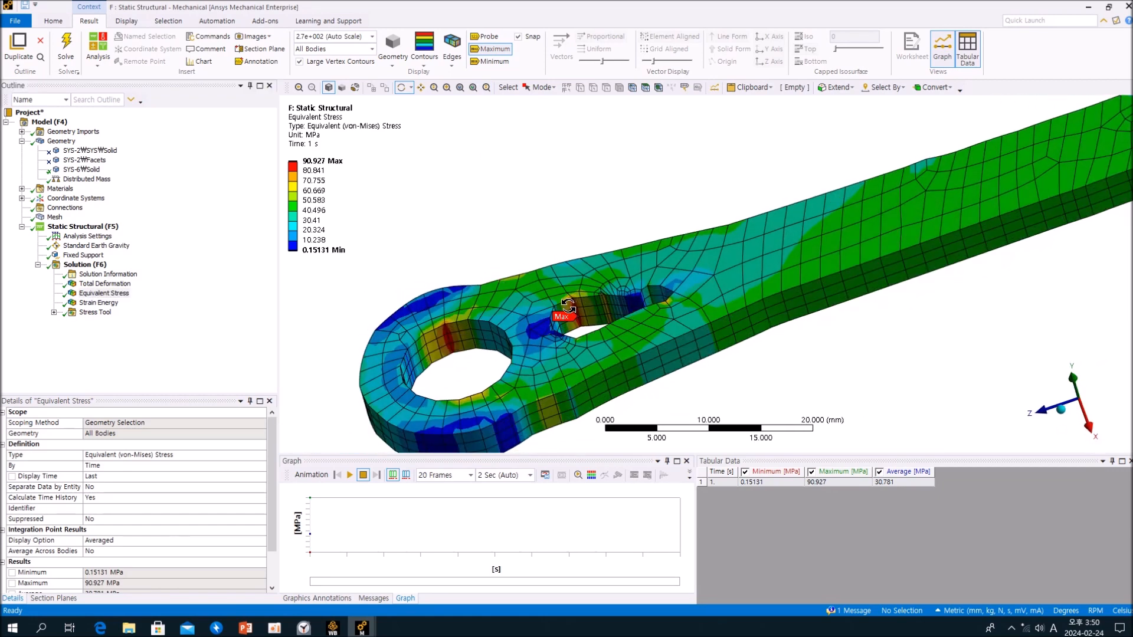
- Probe the equivalent stress on the inner wall of the round hole next to the pear-shaped opening
middle_drag(646, 317, 447, 100)
click(485, 36)
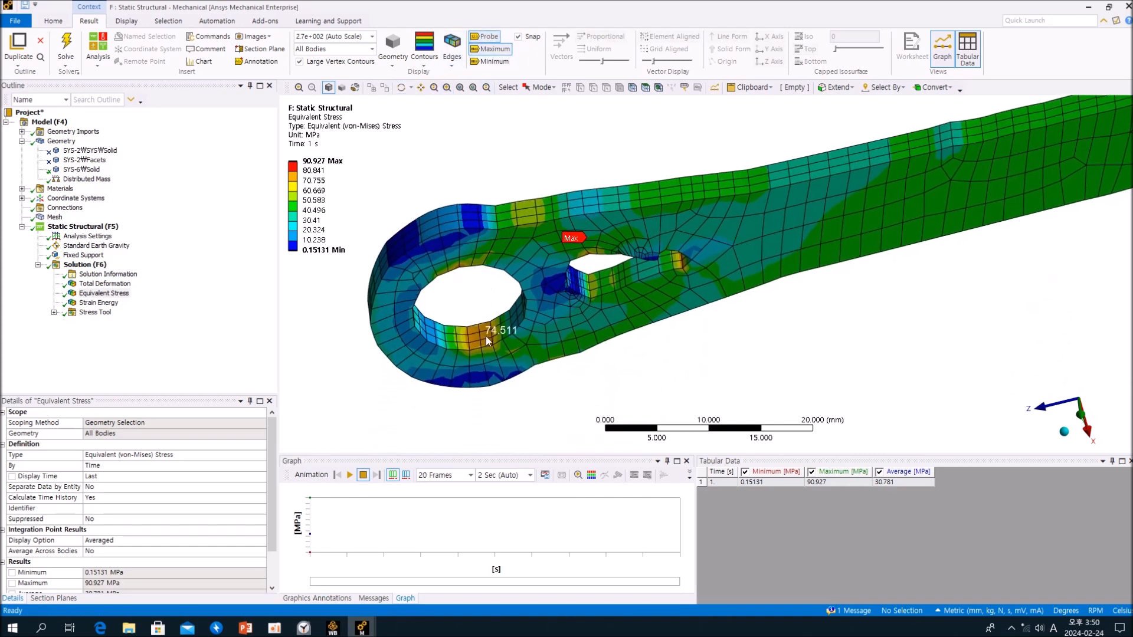
mouse_move(480, 335)
middle_down()
mouse_move(461, 253)
mouse_move(485, 330)
middle_up()
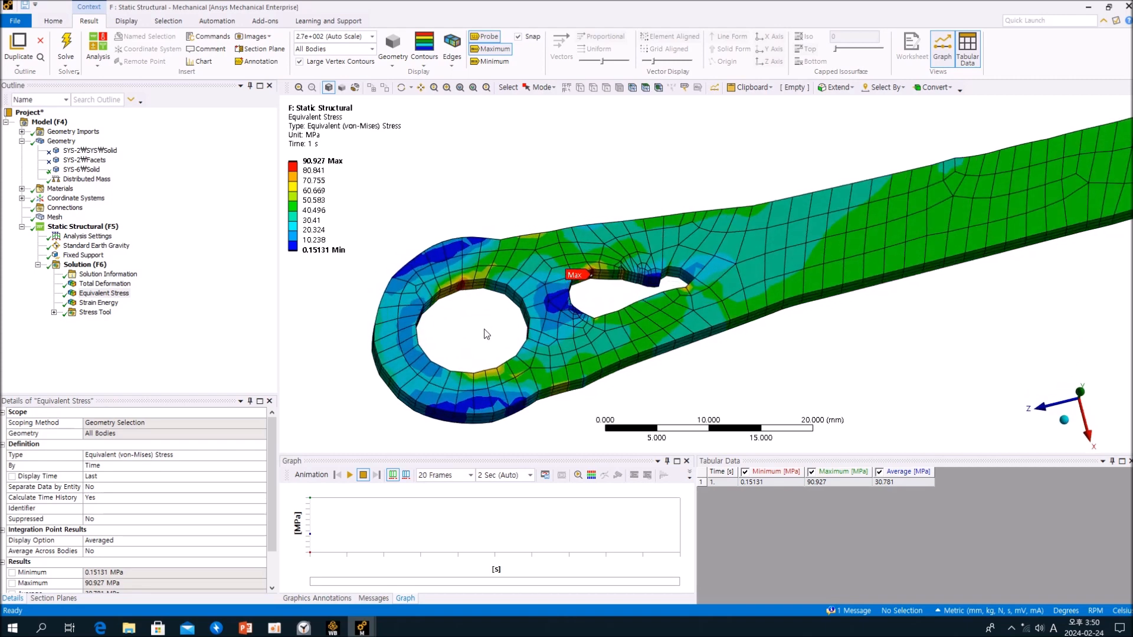
scroll(484, 330, down, 2)
scroll(485, 331, down, 2)
middle_drag(760, 344, 598, 363)
- Display the Safety Factor result of the Stress Tool in system F
click(201, 316)
click(54, 312)
click(112, 321)
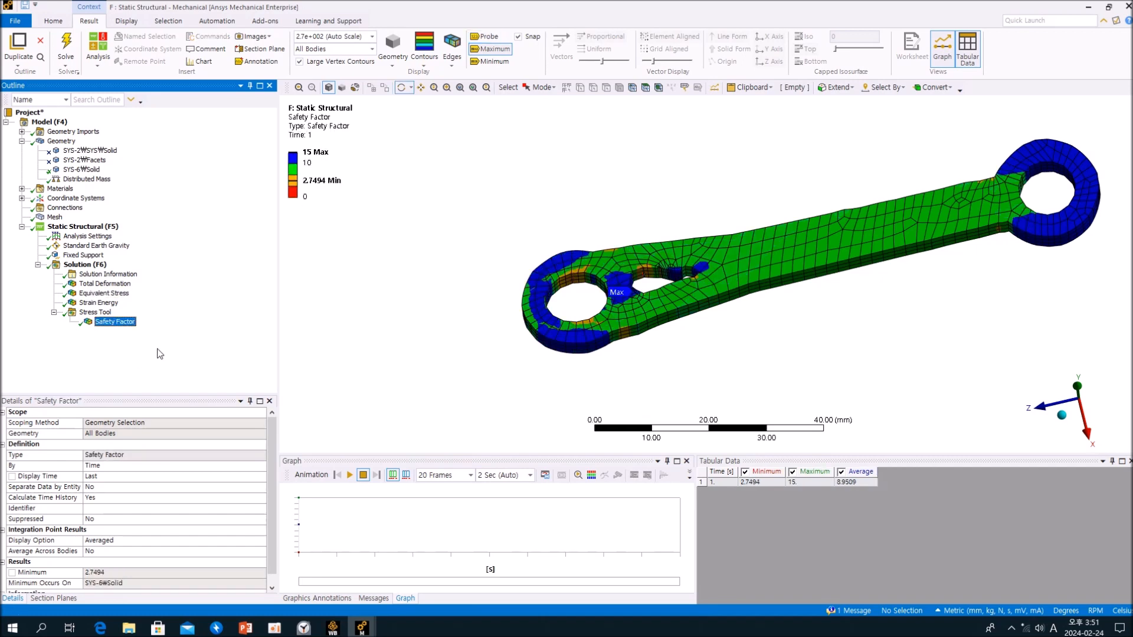
- Switch to system G and examine its Equivalent Stress around the hole carrying the maximum label
mouse_move(362, 627)
click(320, 584)
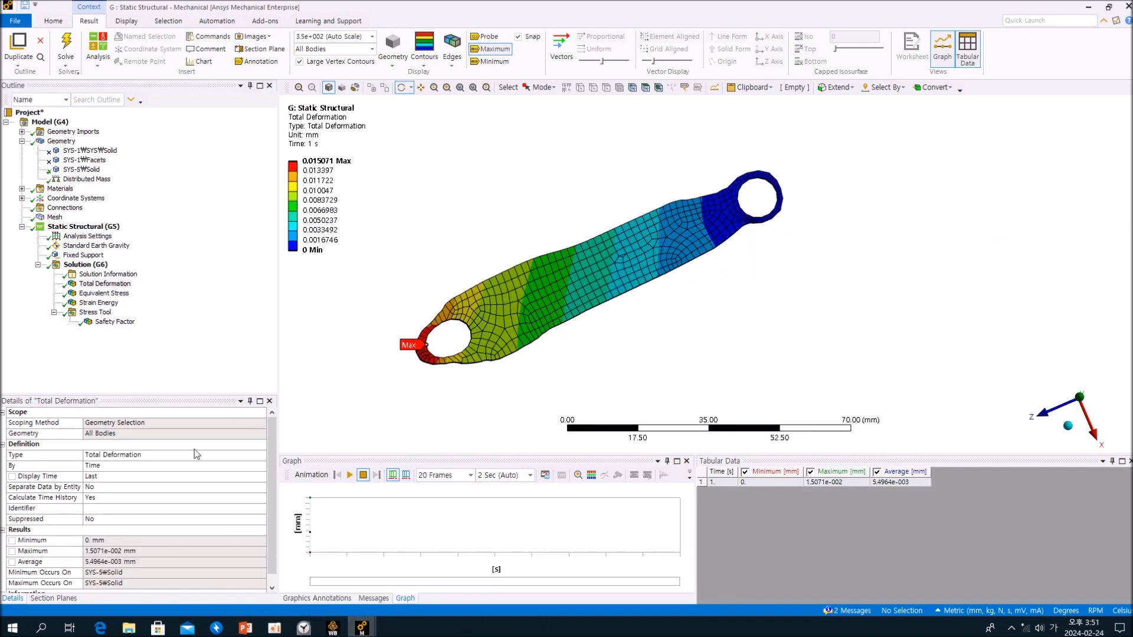
click(177, 334)
click(109, 294)
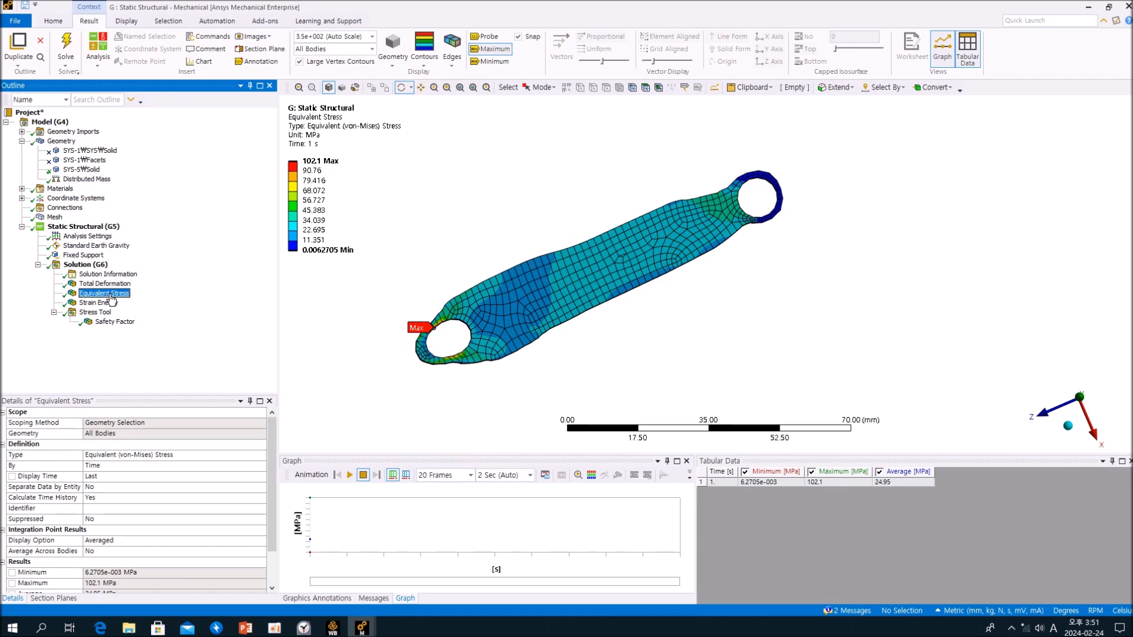
drag(513, 382, 475, 354)
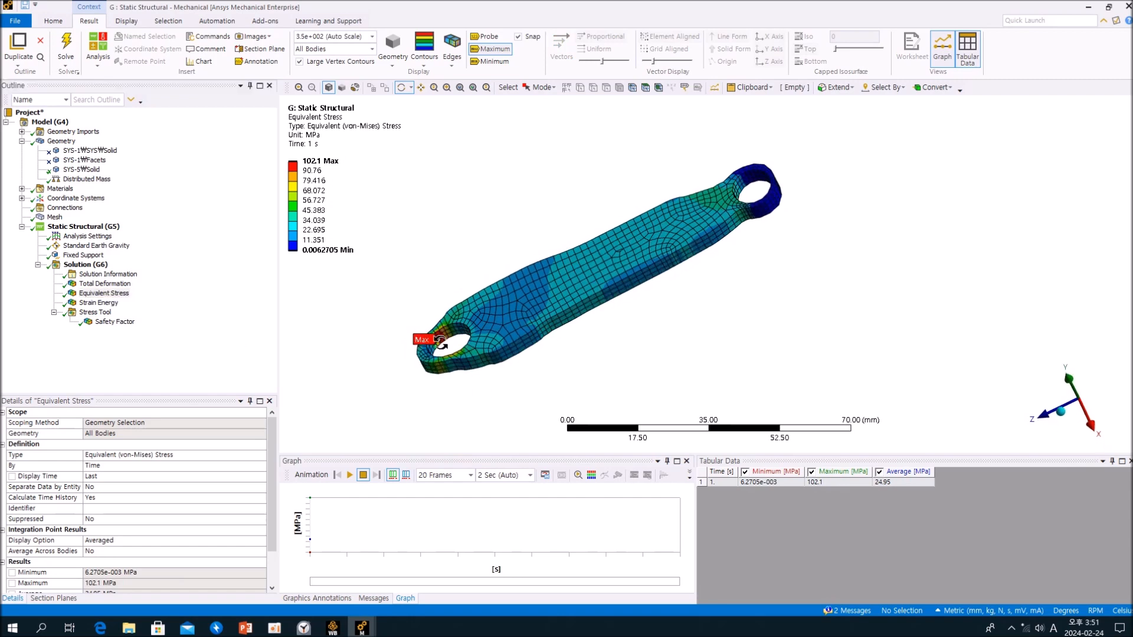
scroll(444, 344, up, 4)
ctrl+middle_drag(375, 377, 637, 308)
scroll(636, 396, up, 3)
scroll(502, 336, up, 2)
drag(502, 336, 439, 399)
- Display the Safety Factor in system G and compare its distribution with that of system F
click(104, 293)
click(115, 322)
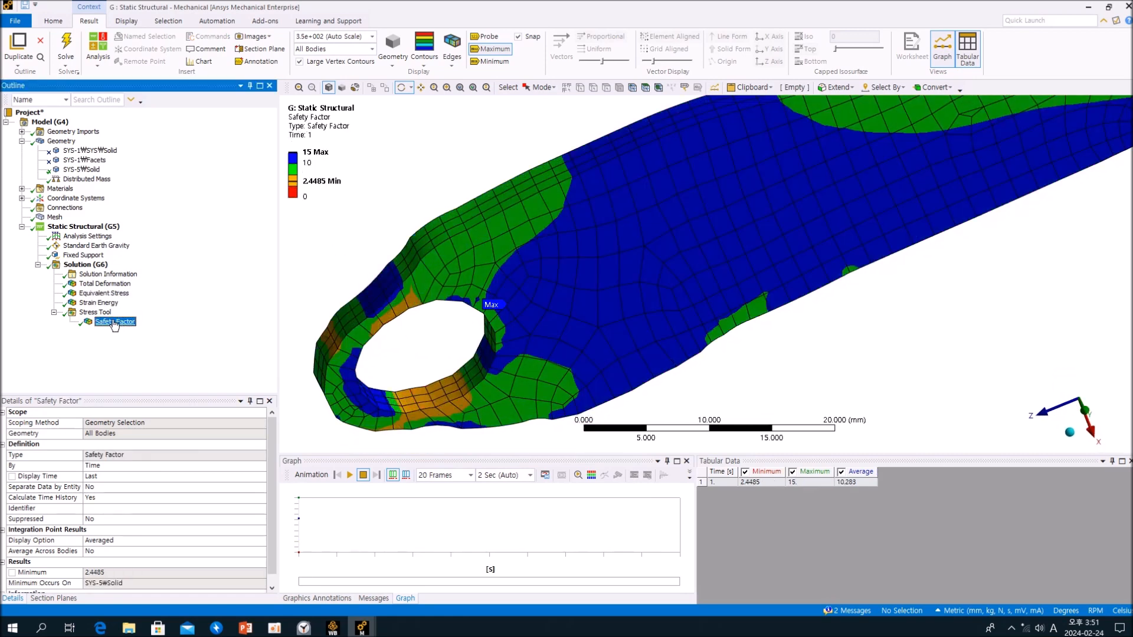
click(362, 627)
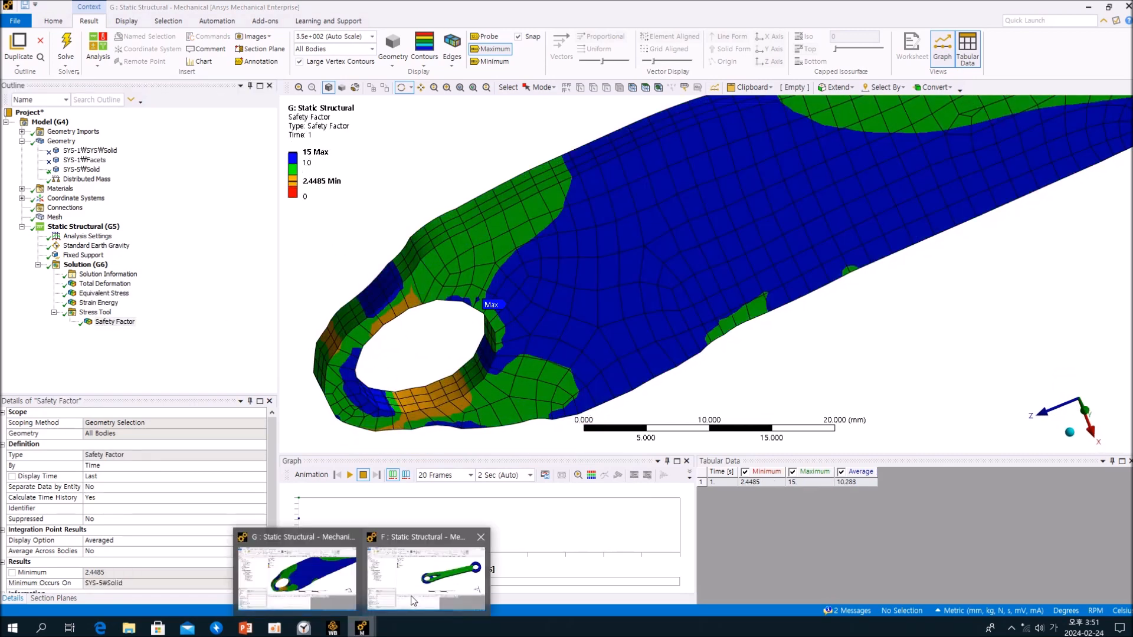
click(423, 596)
ctrl+middle_drag(736, 323, 587, 383)
scroll(674, 343, up, 3)
click(362, 627)
click(328, 580)
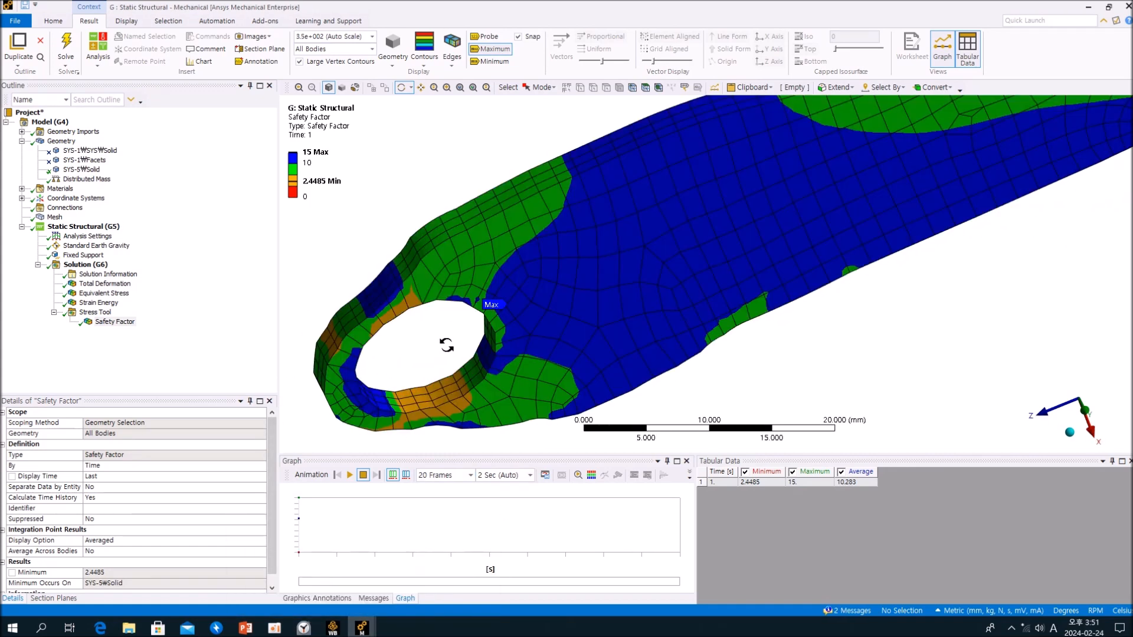
scroll(446, 342, down, 3)
ctrl+middle_drag(613, 338, 505, 359)
scroll(548, 363, down, 3)
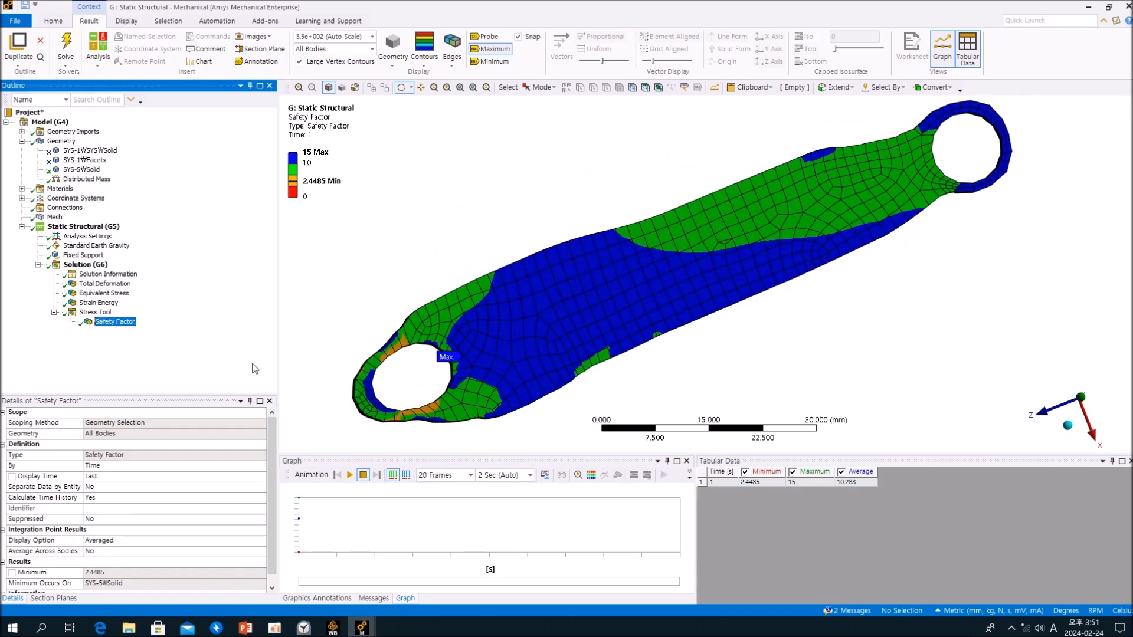
- Switch to the Workbench project schematic and select the Results cells of Structural Optimization systems B and C in turn
click(333, 627)
click(335, 349)
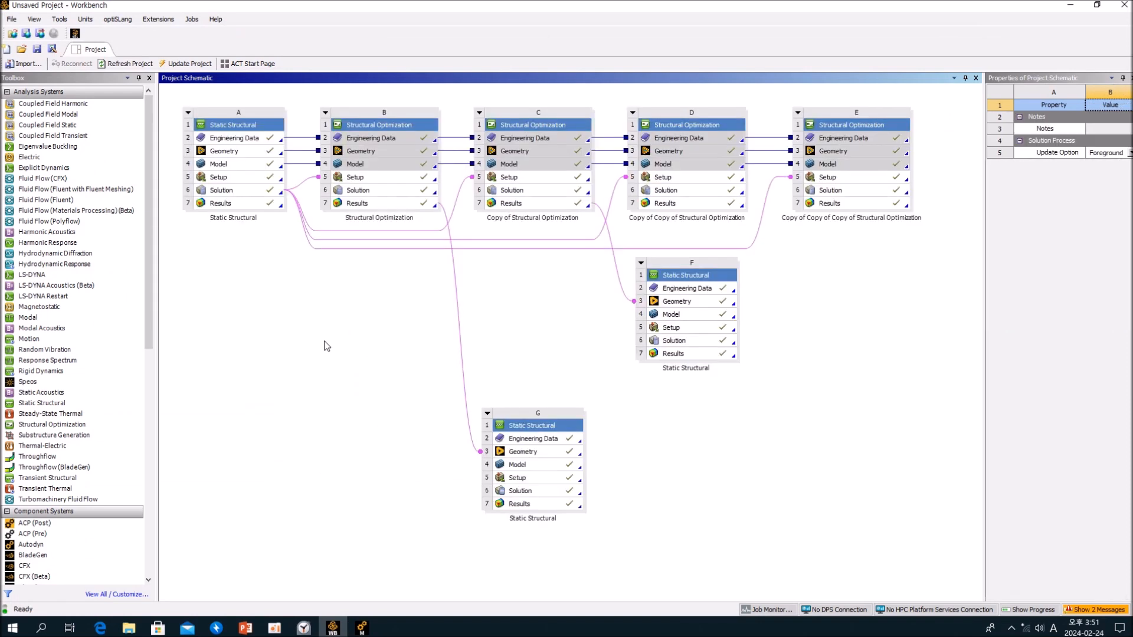
click(365, 205)
click(510, 204)
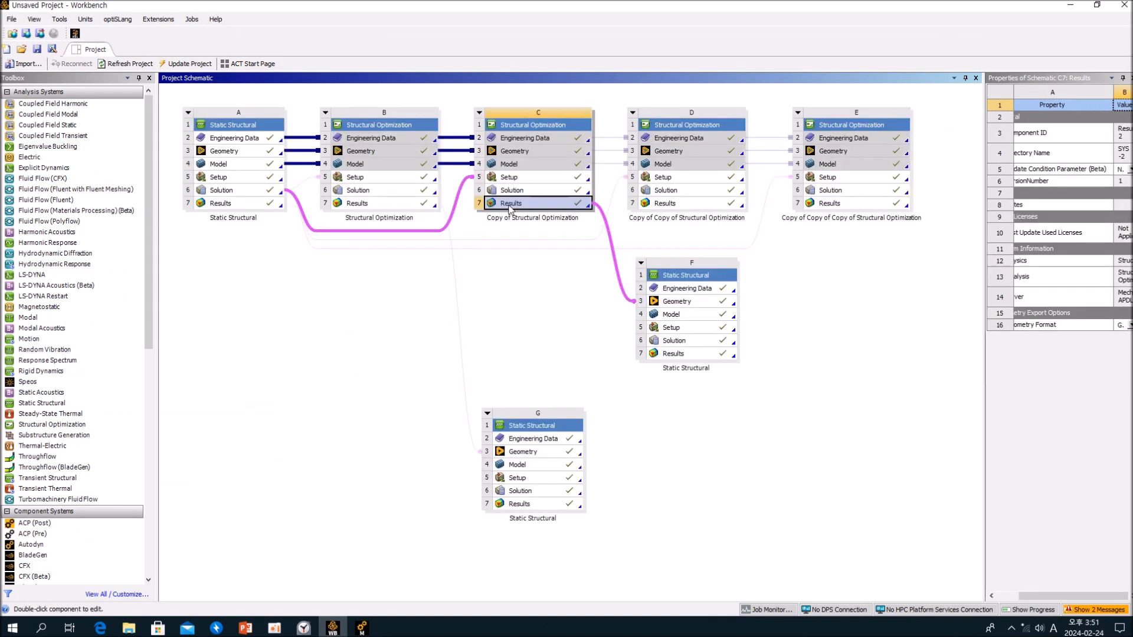
- Open the Structural Optimization results and compare the Topology Density shapes and final masses of systems B and C
double_click(830, 205)
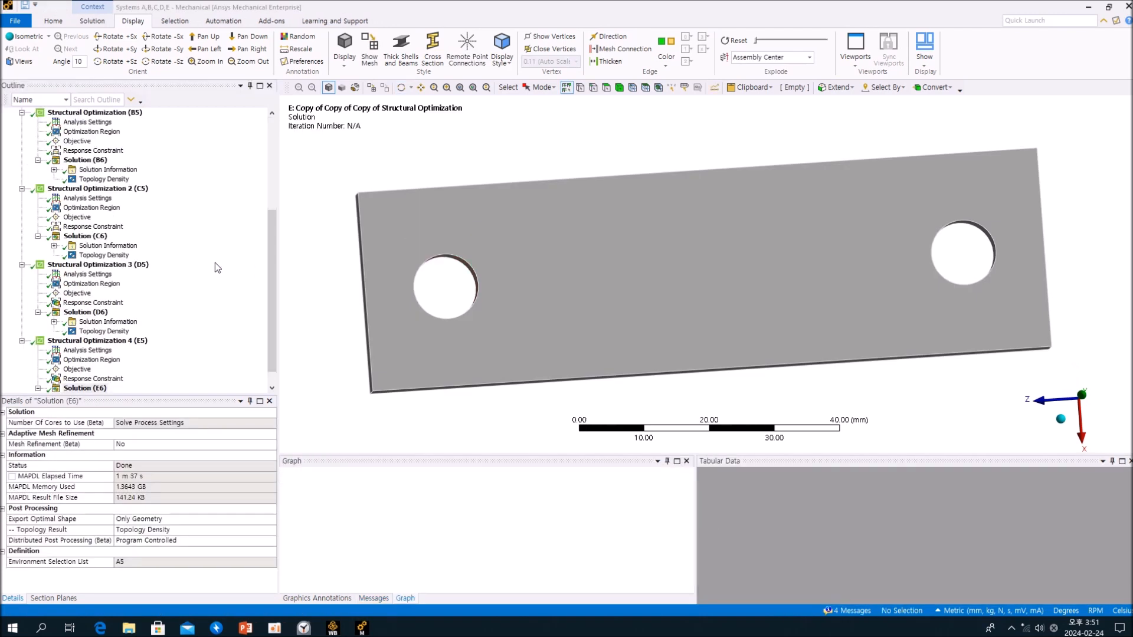
scroll(215, 267, up, 3)
scroll(96, 251, up, 5)
click(104, 340)
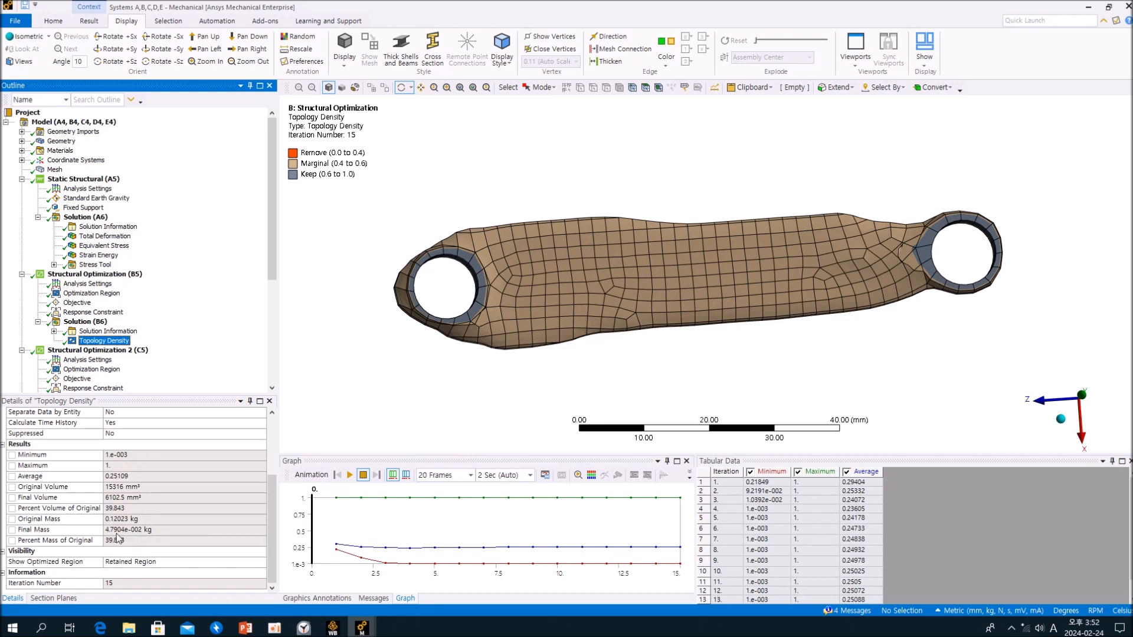
scroll(207, 306, down, 3)
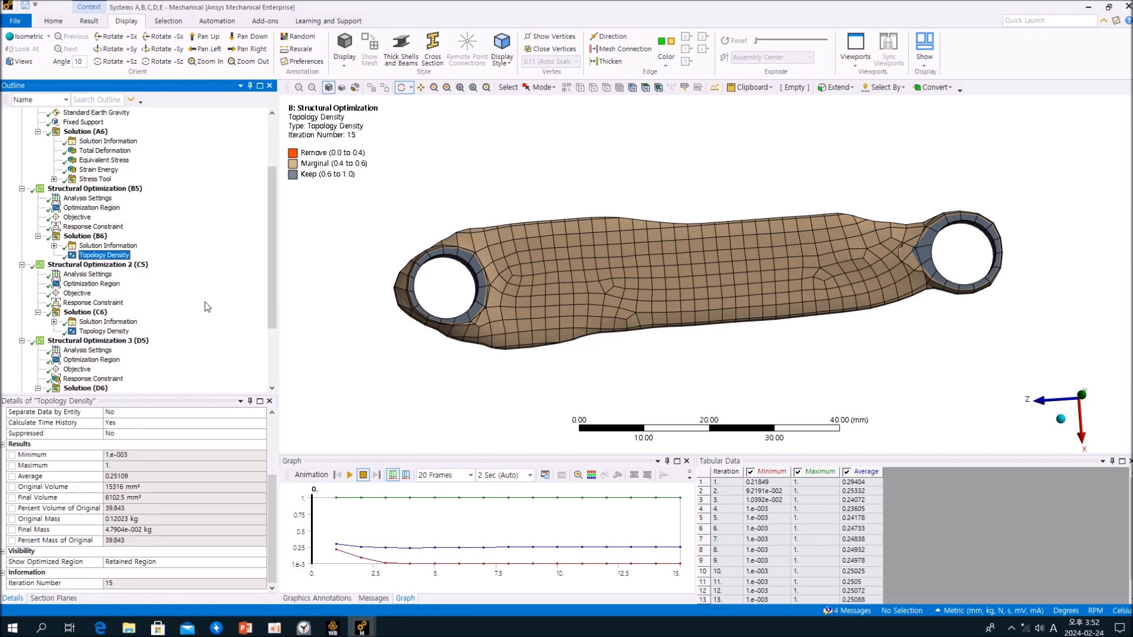
click(103, 332)
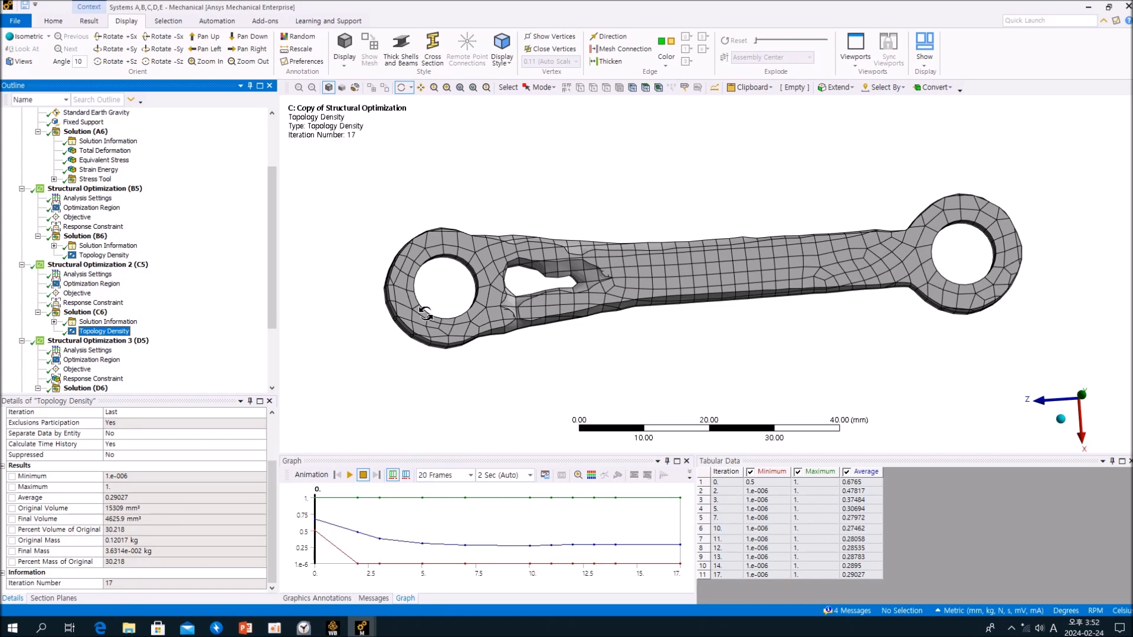
- Switch to Static Structural system G and display its Equivalent Stress, viewing the inner wall of the hole with the maximum label
click(362, 627)
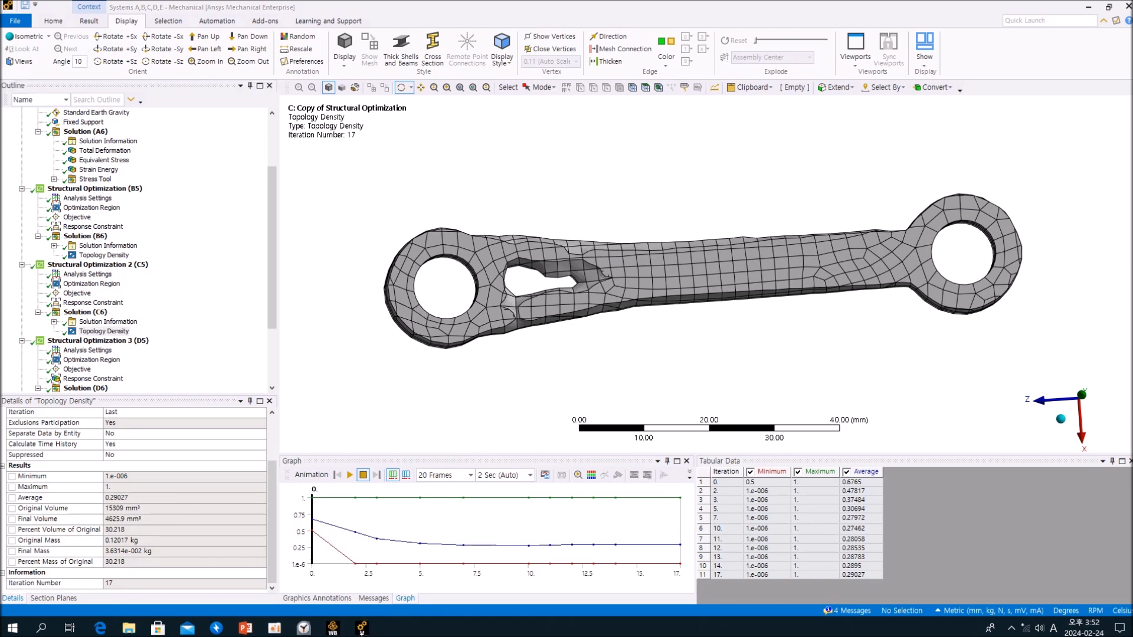
click(260, 562)
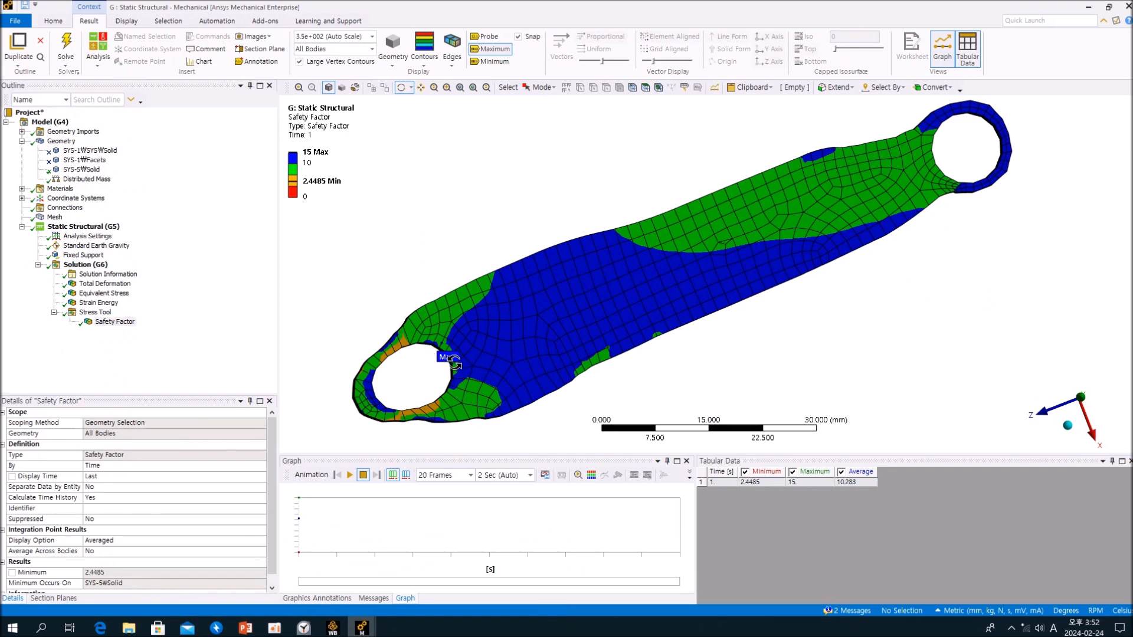
click(212, 309)
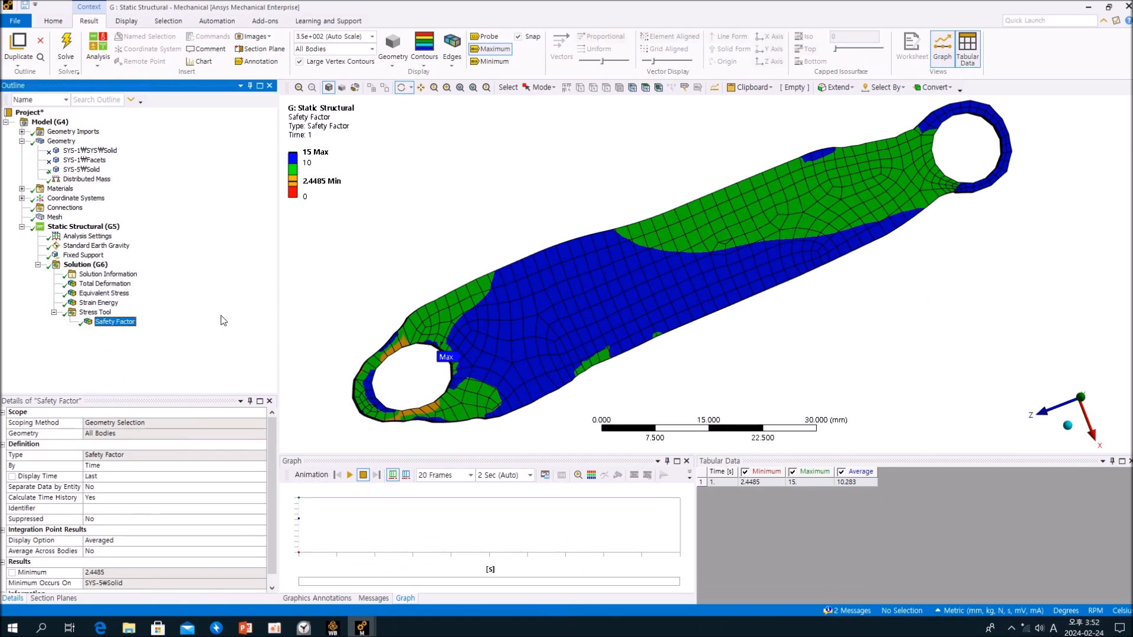
click(103, 292)
drag(415, 341, 413, 298)
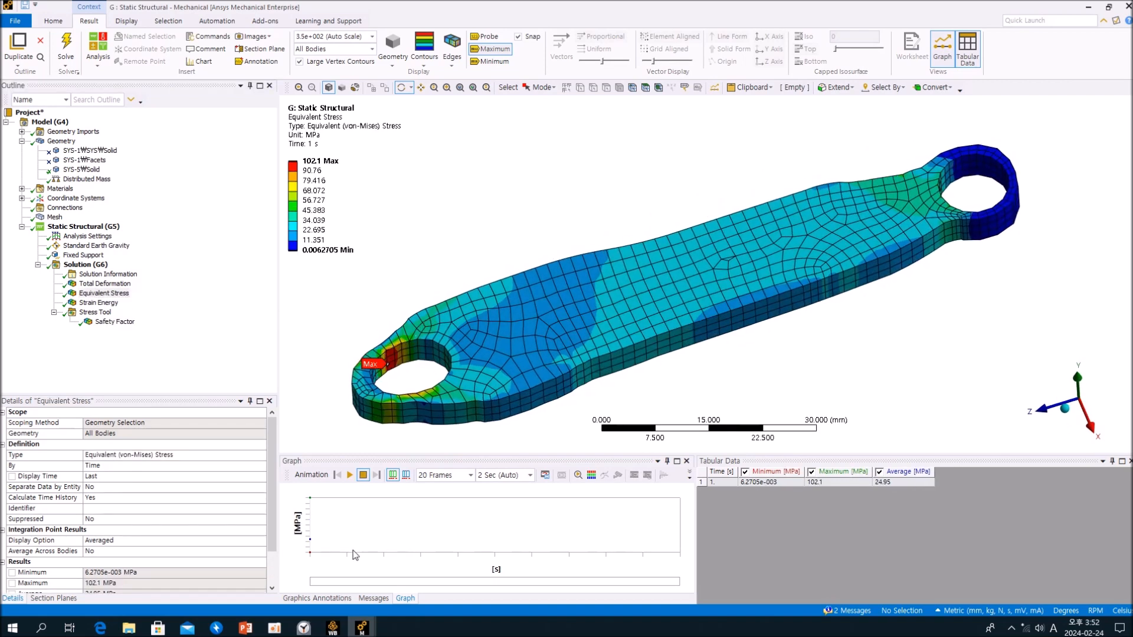
- Switch to Static Structural system F, check its Safety Factor around the end hole and display its Equivalent Stress
mouse_move(359, 629)
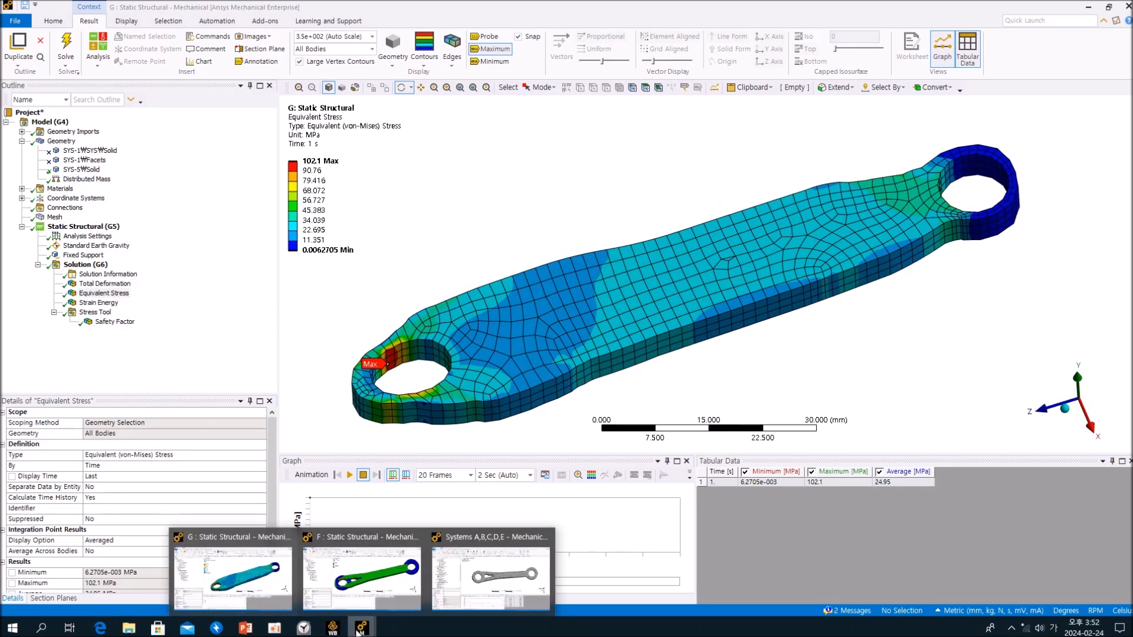
click(355, 582)
drag(482, 262, 435, 324)
scroll(455, 345, up, 3)
scroll(455, 345, down, 3)
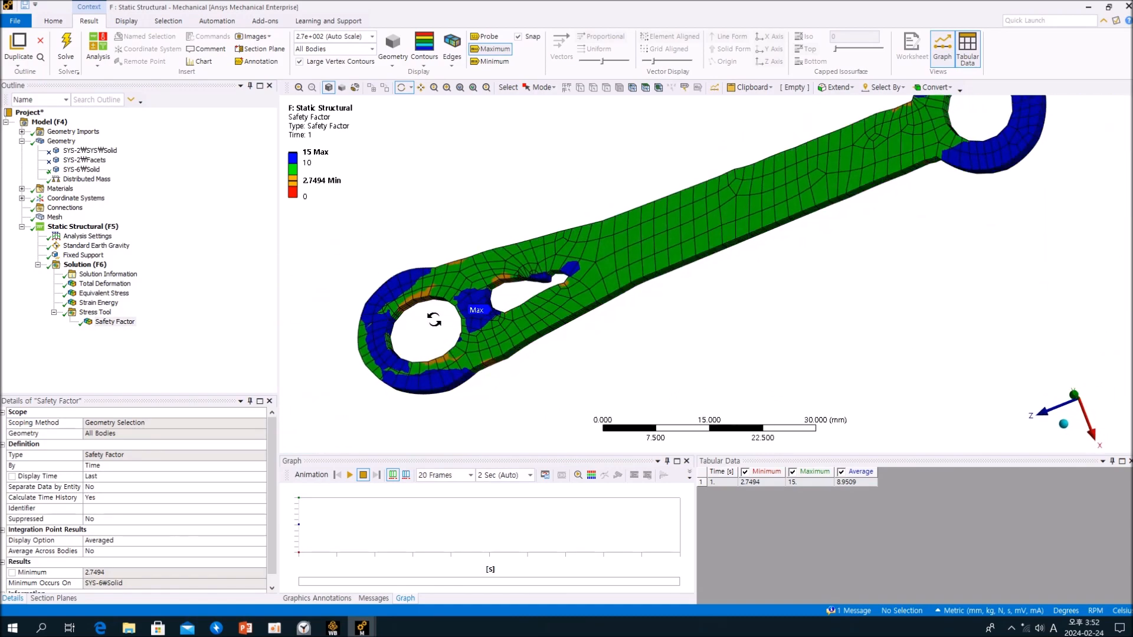
click(173, 329)
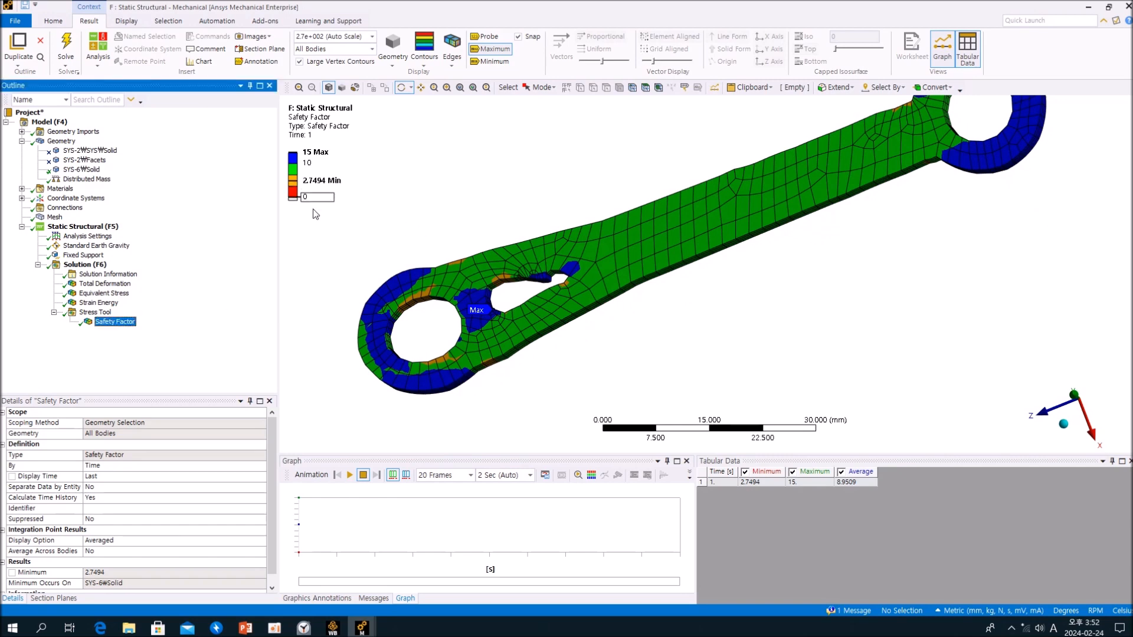
click(112, 296)
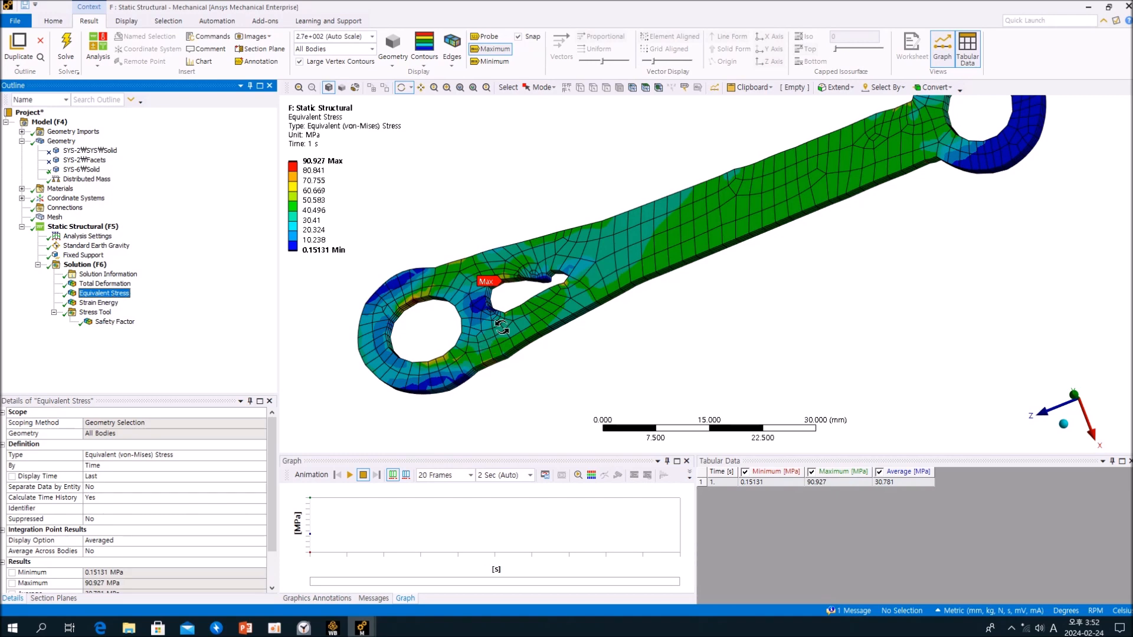
- Examine system F's Equivalent Stress around the end hole and the slot, probing values on the mesh and at the maximum label
drag(481, 304, 493, 299)
scroll(493, 299, up, 2)
scroll(493, 299, down, 1)
scroll(389, 307, down, 2)
scroll(507, 381, up, 3)
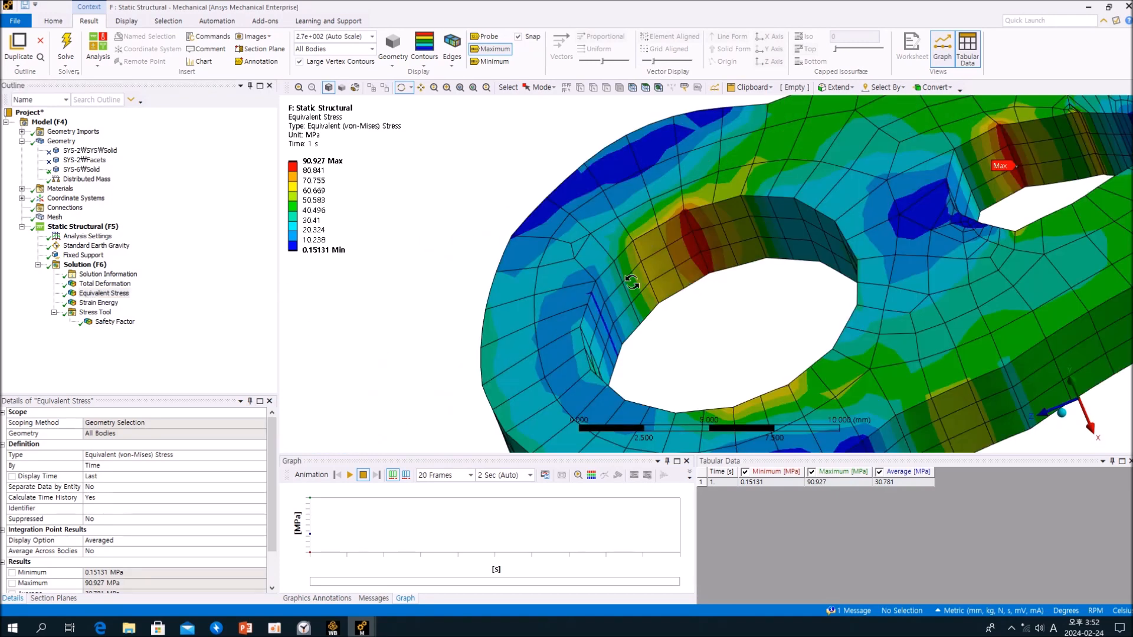
drag(702, 233, 688, 285)
click(484, 36)
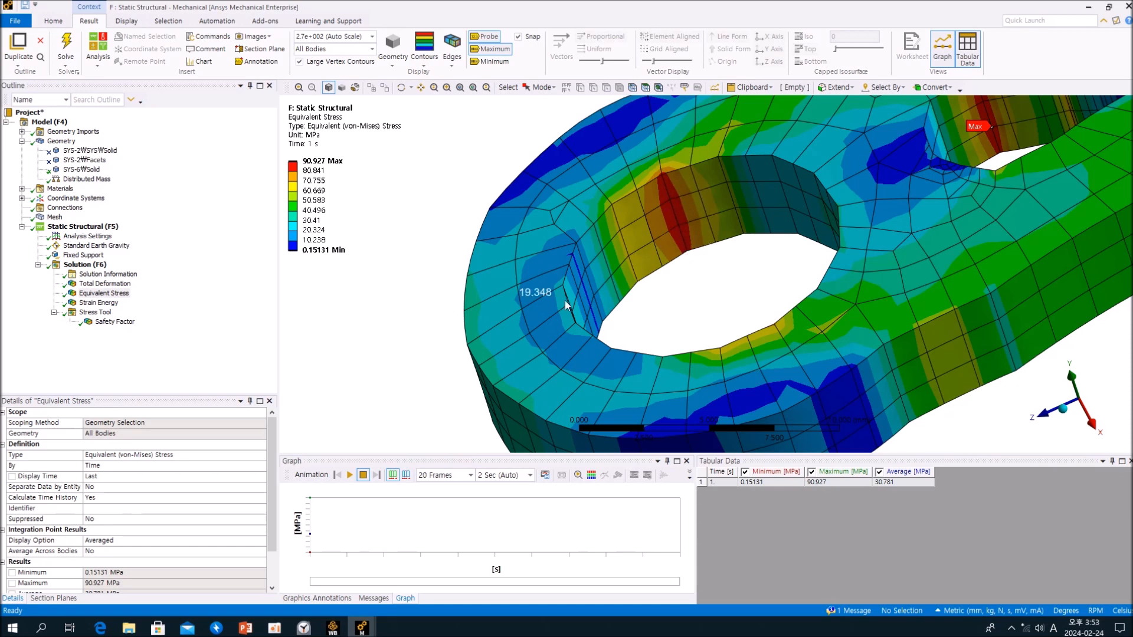
scroll(675, 296, down, 5)
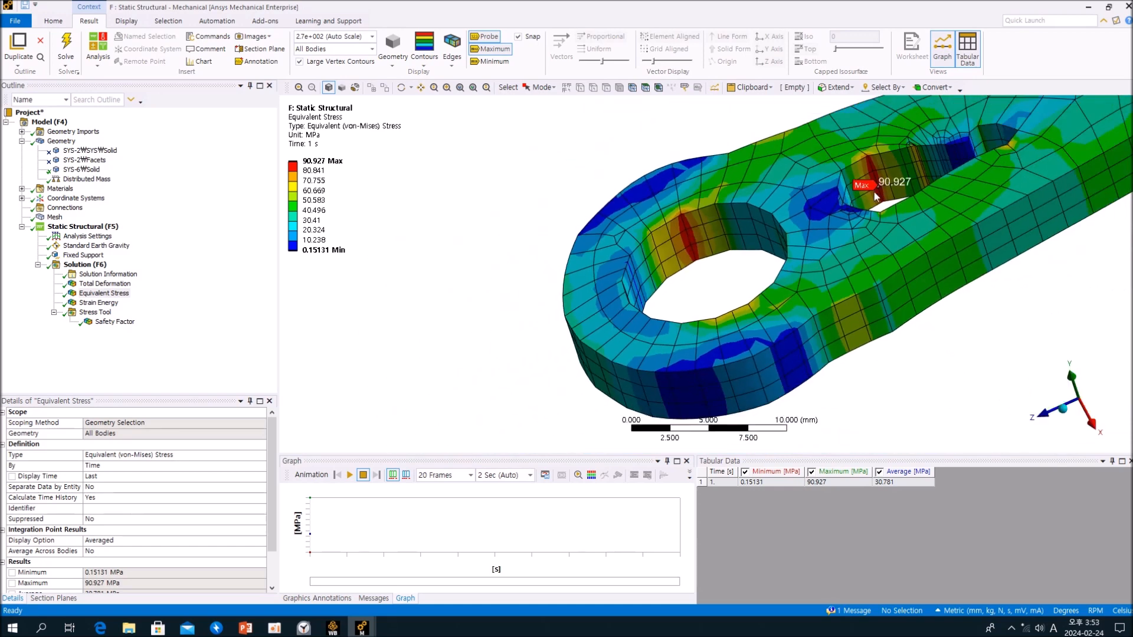
- Display system F's Safety Factor and examine its distribution over the slot, both end holes and the whole link
click(177, 341)
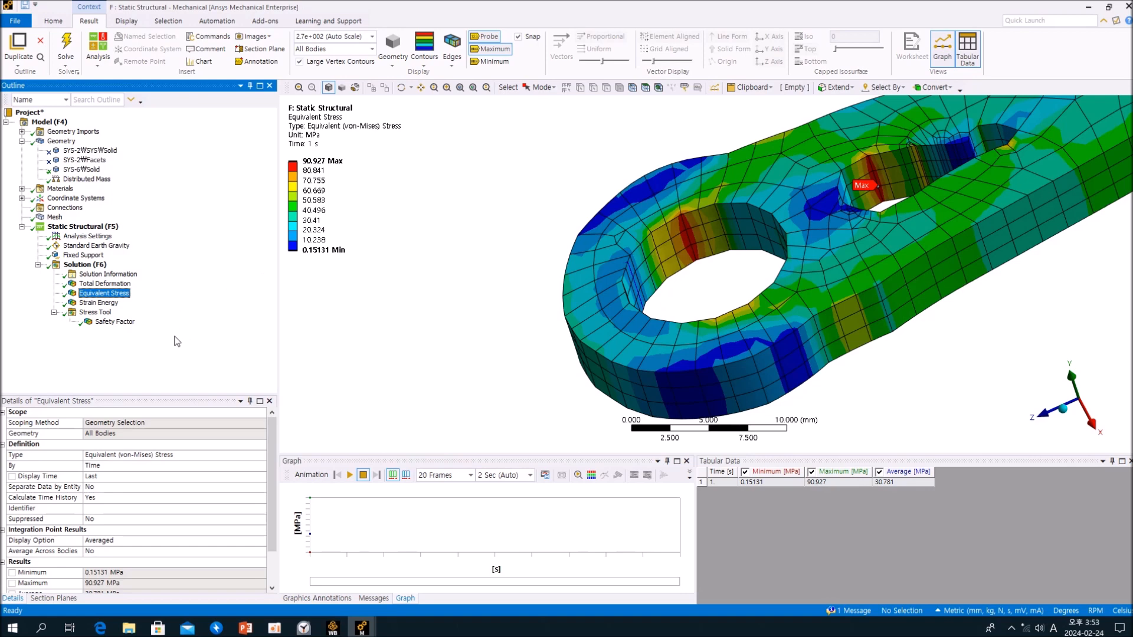
click(115, 322)
scroll(481, 354, up, 2)
scroll(484, 354, down, 2)
scroll(484, 354, down, 4)
ctrl+middle_drag(801, 319, 530, 355)
scroll(529, 355, down, 2)
mouse_move(630, 319)
middle_down()
mouse_move(677, 344)
mouse_move(662, 323)
mouse_move(626, 366)
mouse_move(702, 342)
mouse_move(630, 341)
mouse_move(662, 374)
mouse_move(660, 324)
mouse_move(678, 354)
mouse_move(648, 321)
mouse_move(670, 253)
mouse_move(663, 329)
mouse_move(678, 354)
mouse_move(686, 332)
mouse_move(664, 327)
mouse_move(688, 321)
mouse_move(696, 337)
mouse_move(766, 328)
mouse_move(694, 350)
mouse_move(733, 313)
mouse_move(732, 338)
middle_up()
scroll(626, 365, up, 3)
scroll(671, 342, up, 2)
scroll(663, 328, down, 1)
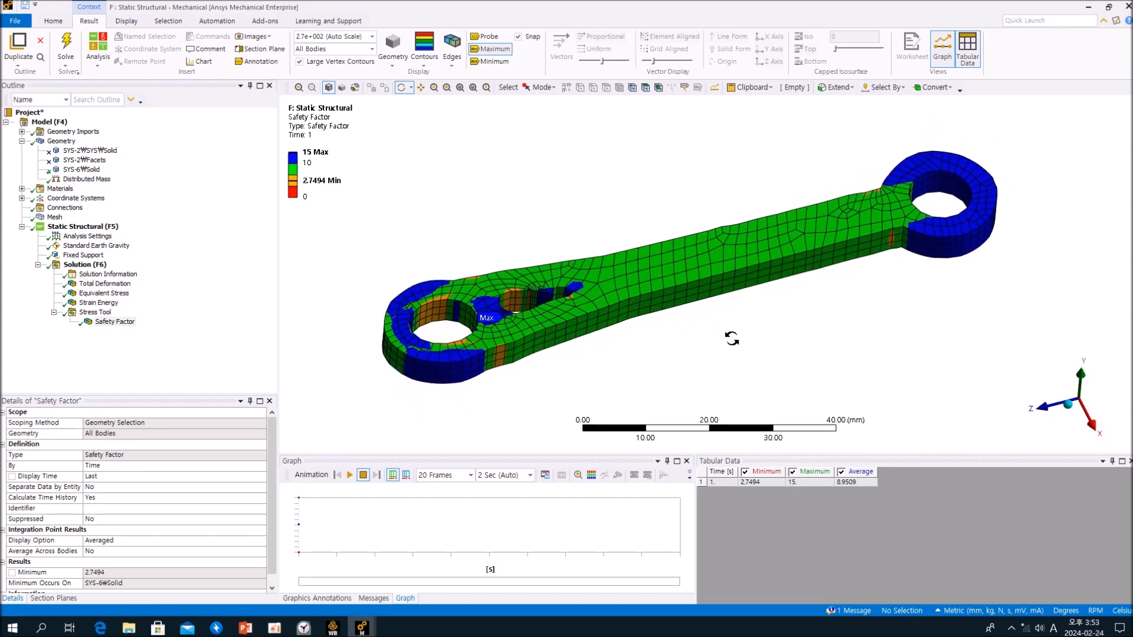